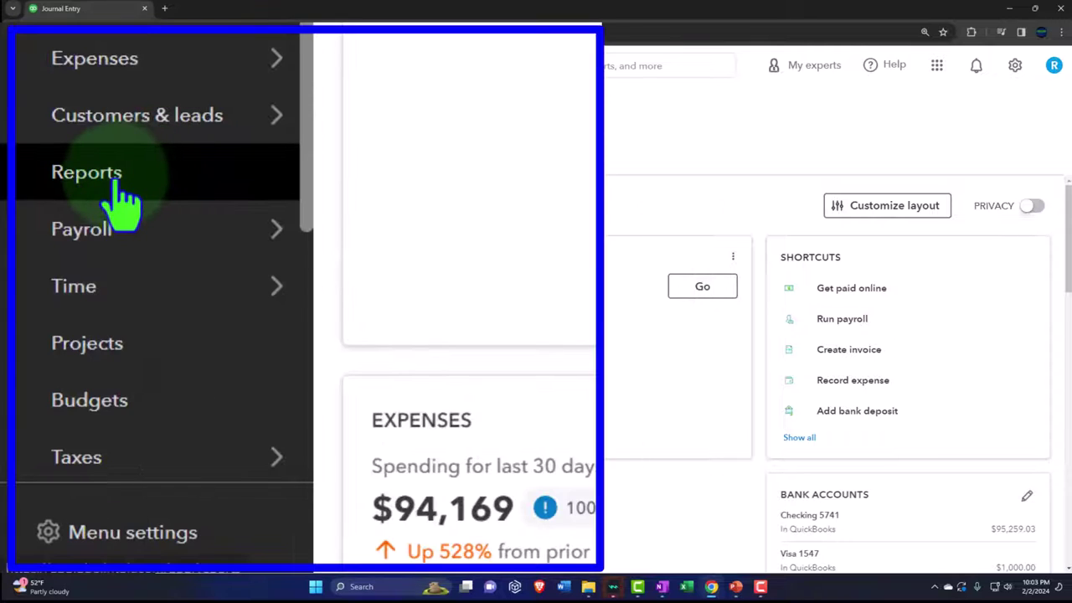
Open the Balance Sheet, Profit and Loss and Trial Balance favorite reports, each in its own browser tab.
left_click(117, 188)
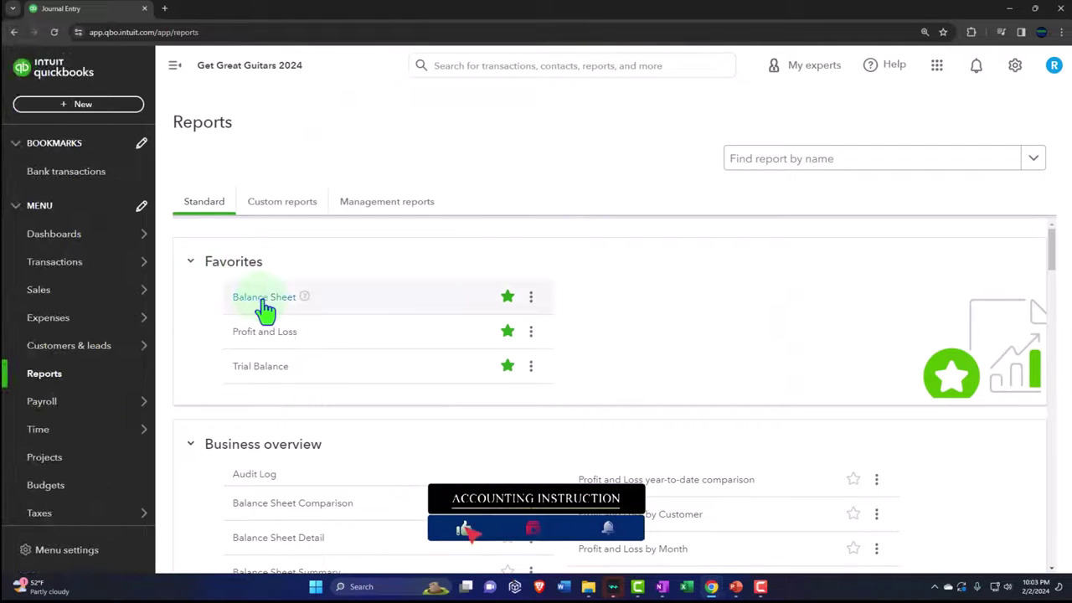
right_click(263, 308)
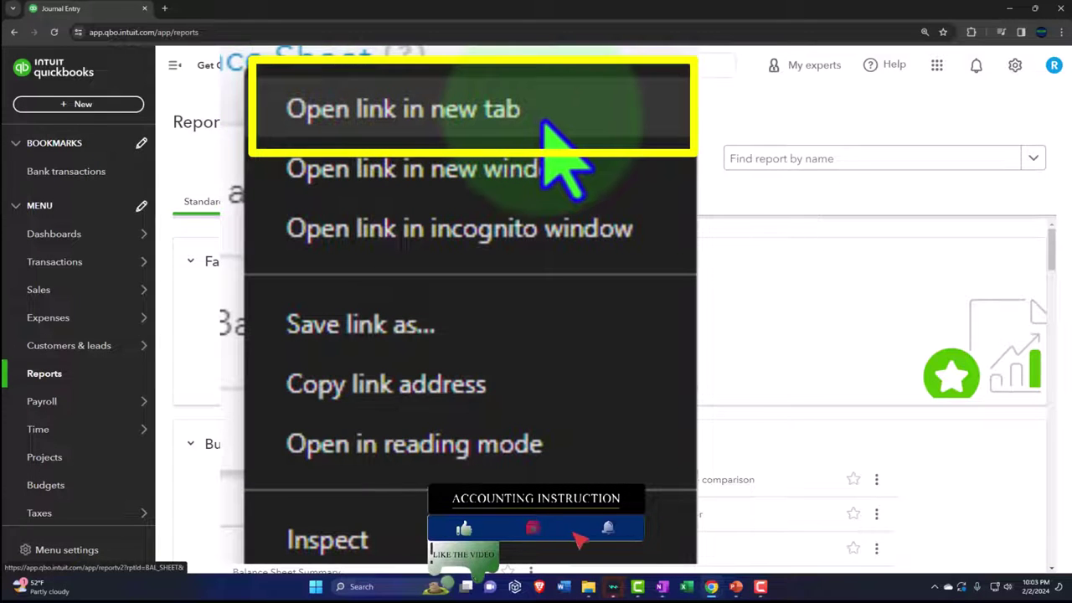
left_click(343, 321)
right_click(281, 334)
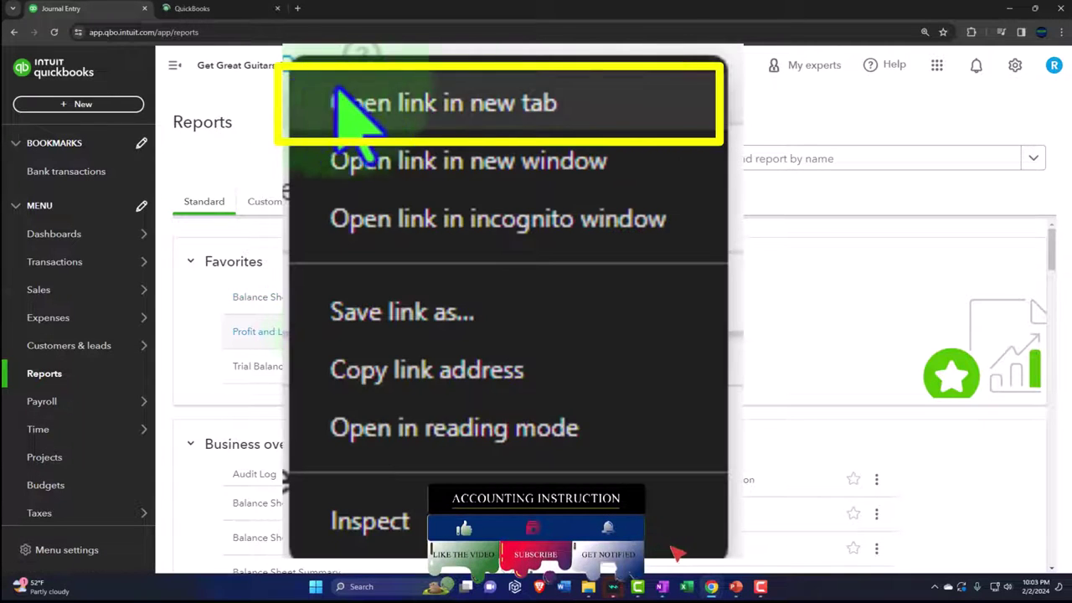
left_click(347, 345)
right_click(277, 373)
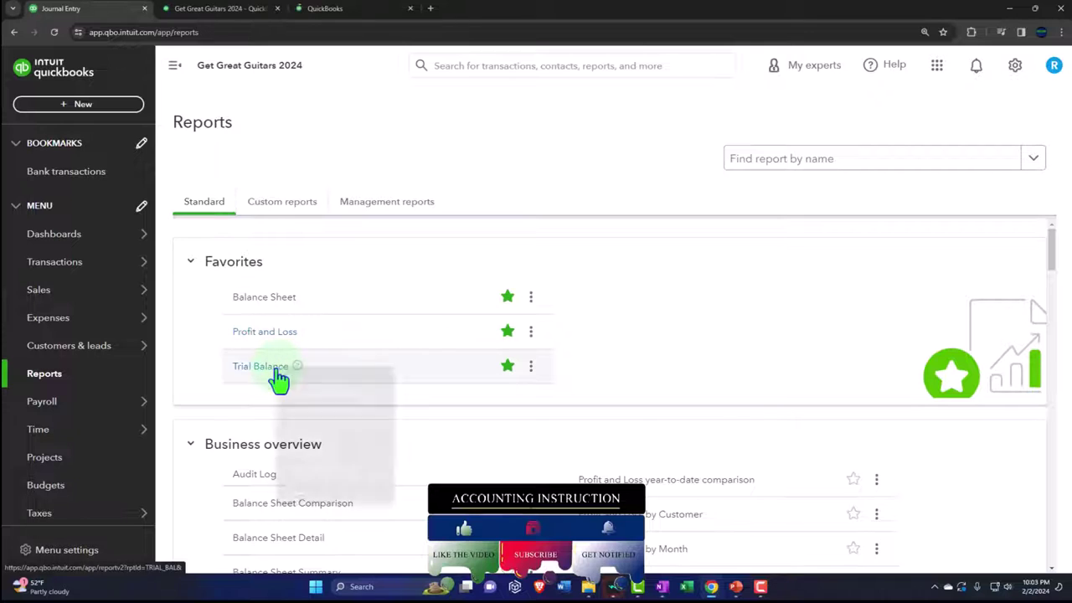
left_click(343, 387)
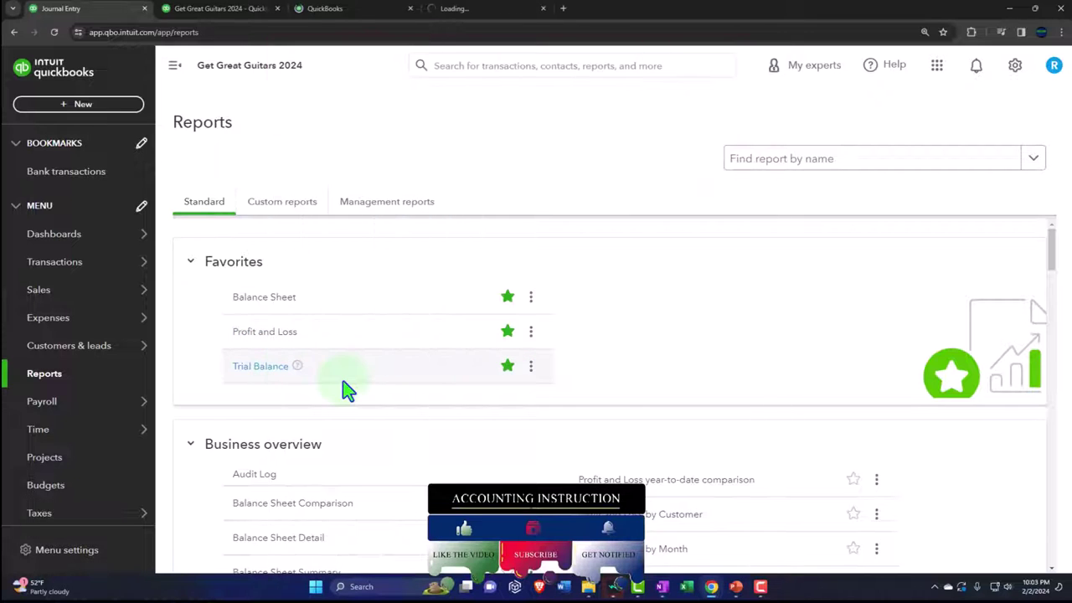
Set the Balance Sheet report period to 01/01/2024 through 02/29/2024, with the navigation menu collapsed.
left_click(233, 17)
left_click(175, 65)
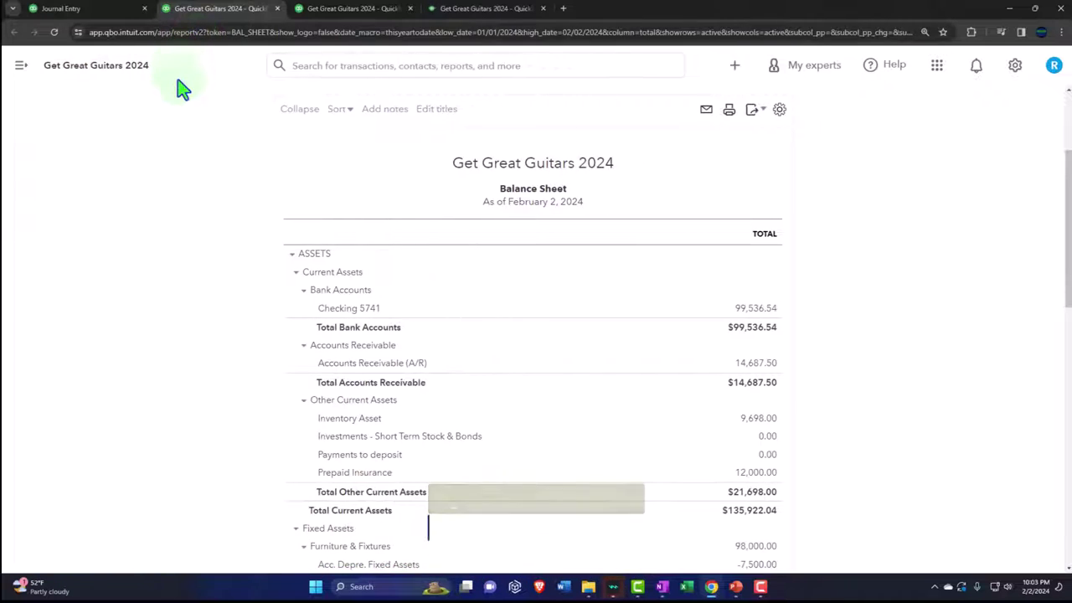
scroll(184, 150, "up", 3)
left_click(233, 178)
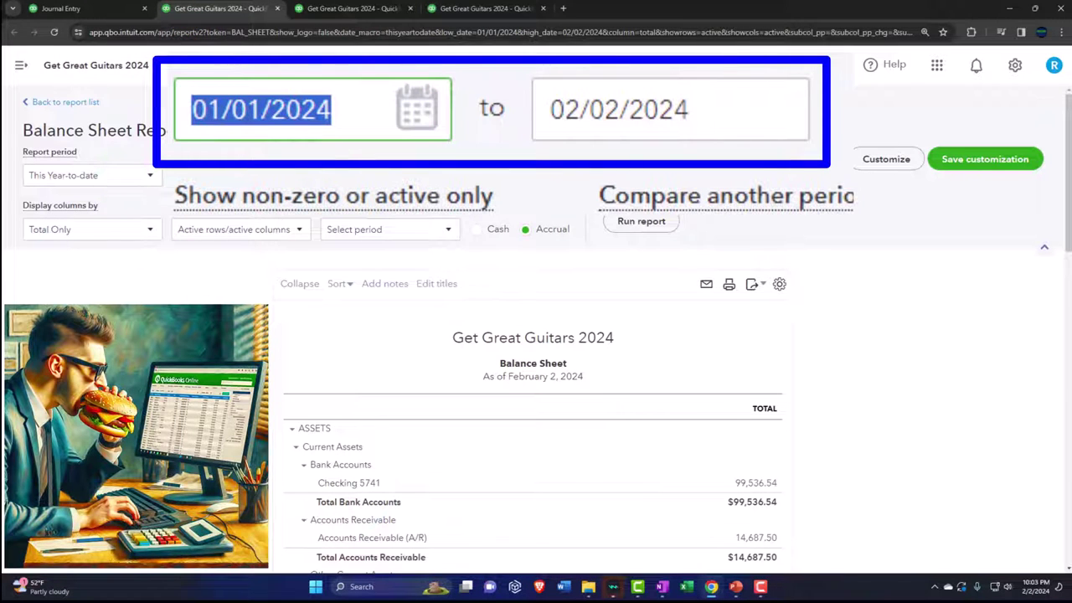
type("01012024")
key("Tab")
type("02/29/2024")
key("Tab")
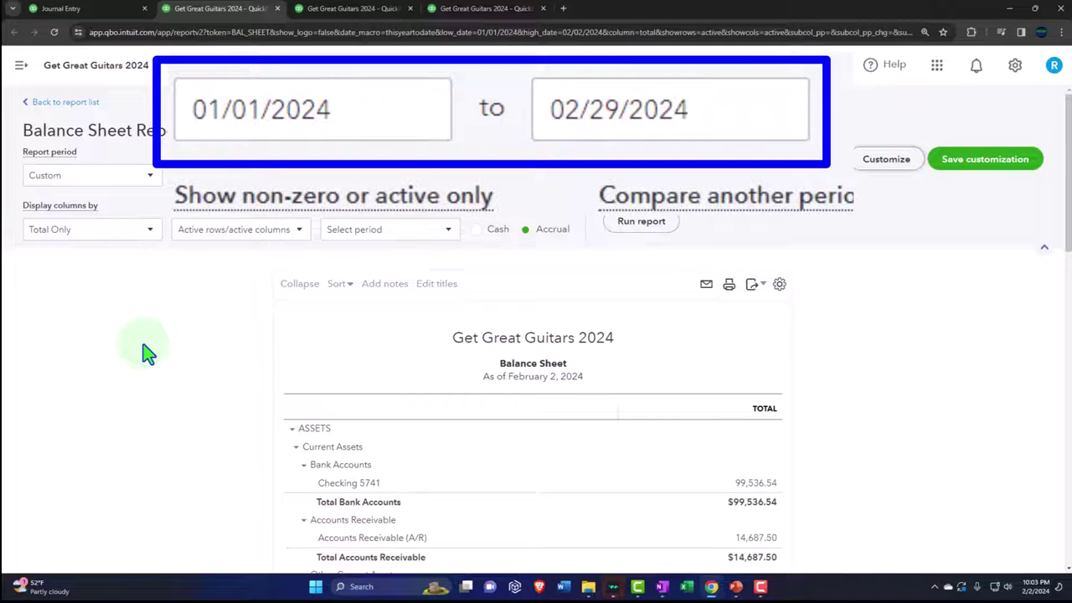
Display the Balance Sheet columns by Months and run the report.
left_click(149, 230)
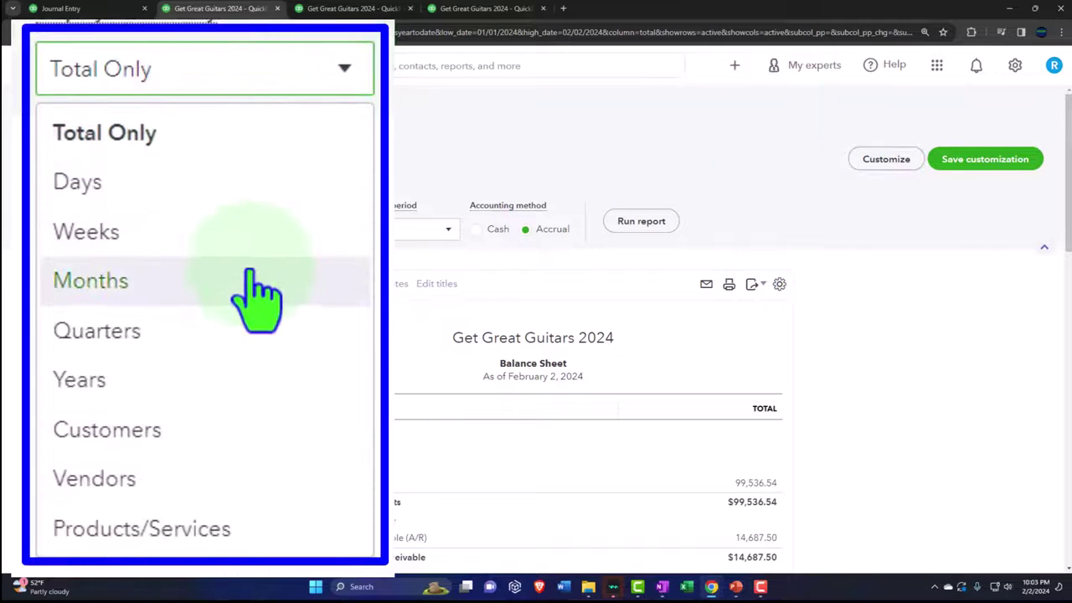
left_click(110, 313)
left_click(643, 222)
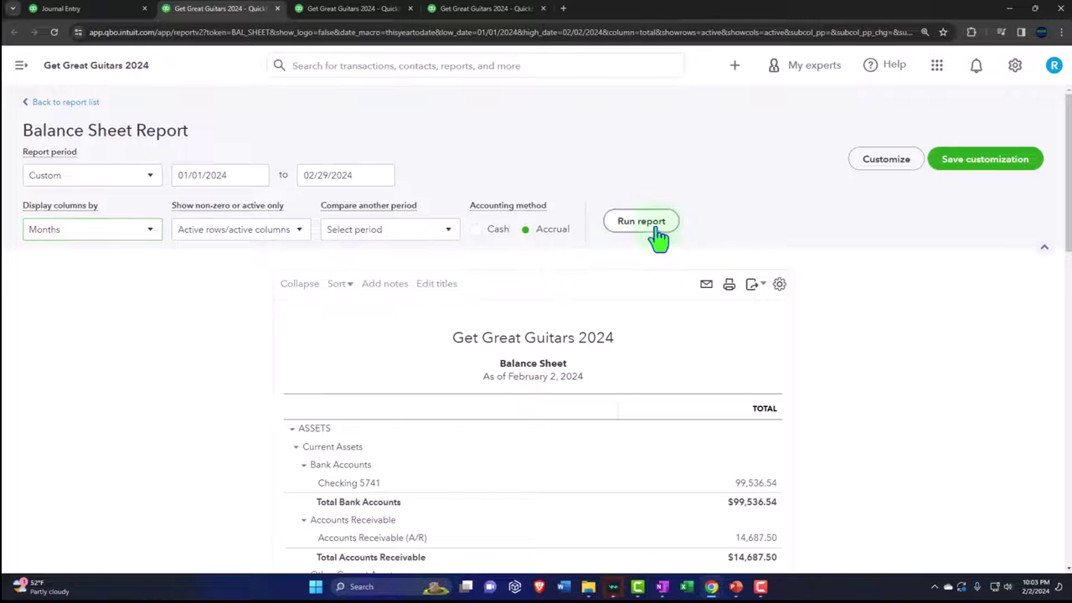
Collapse the navigation menu on the Profit and Loss report and set its period to 01/01/2024 through 02/29/2024.
left_click(358, 10)
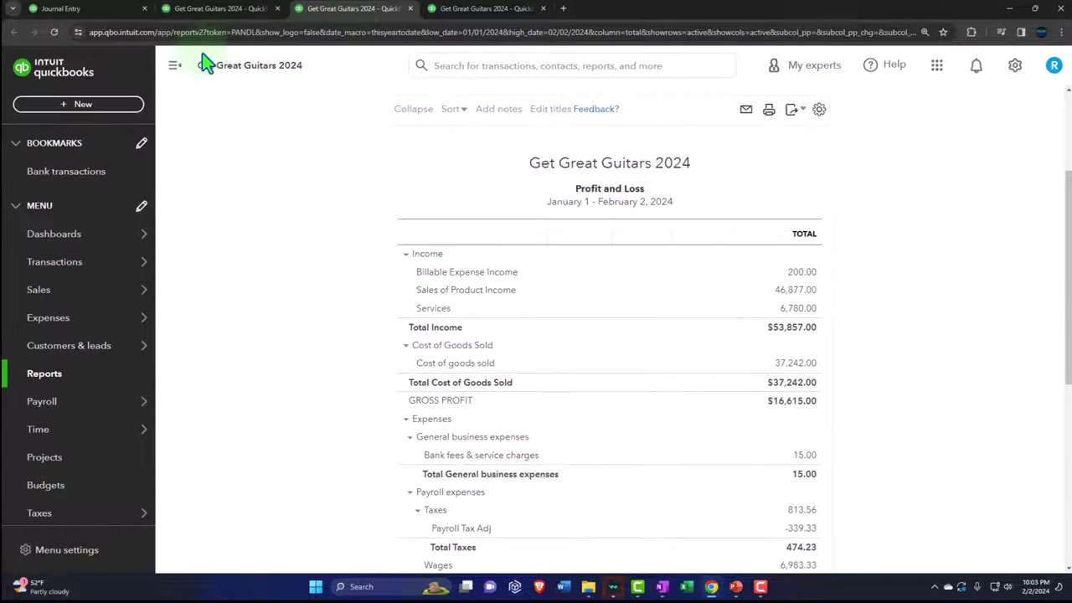
left_click(174, 69)
left_click(220, 172)
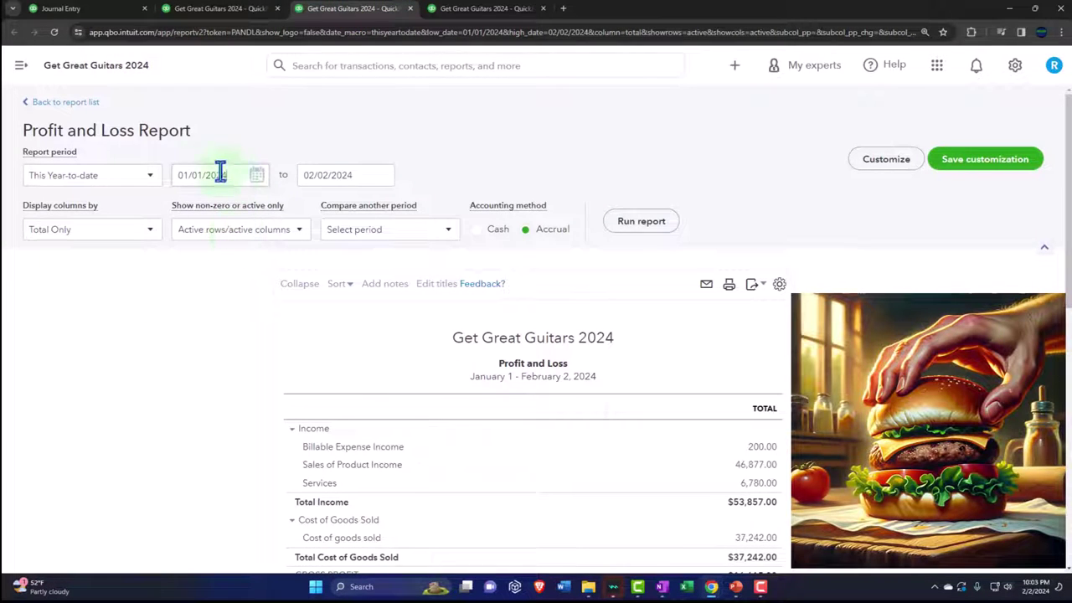
type("01012024")
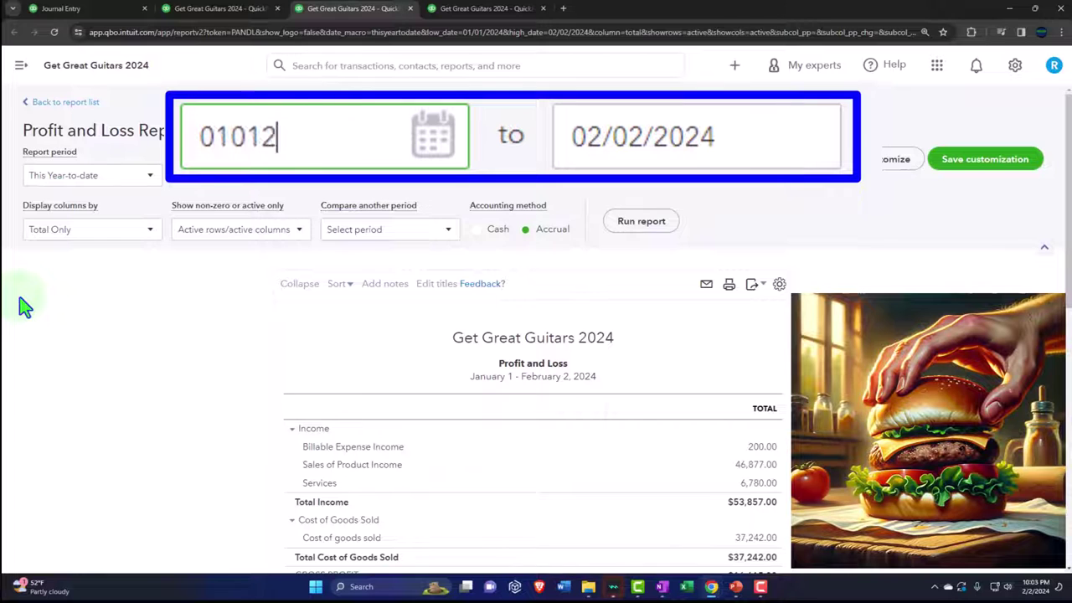
key("Tab")
type("022924")
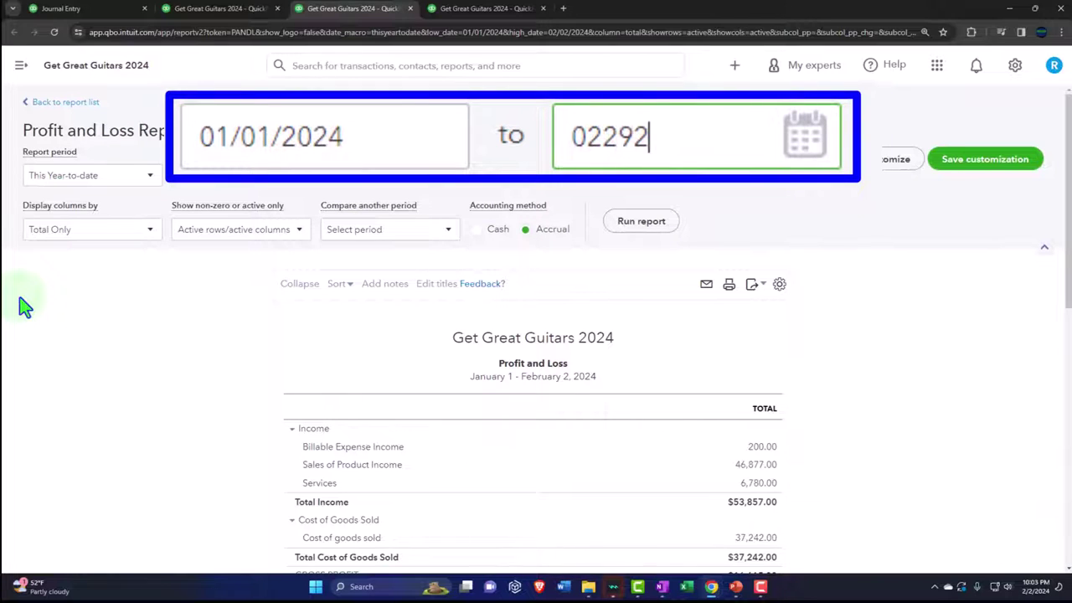
Display the Profit and Loss columns by Months and run the report.
left_click(150, 231)
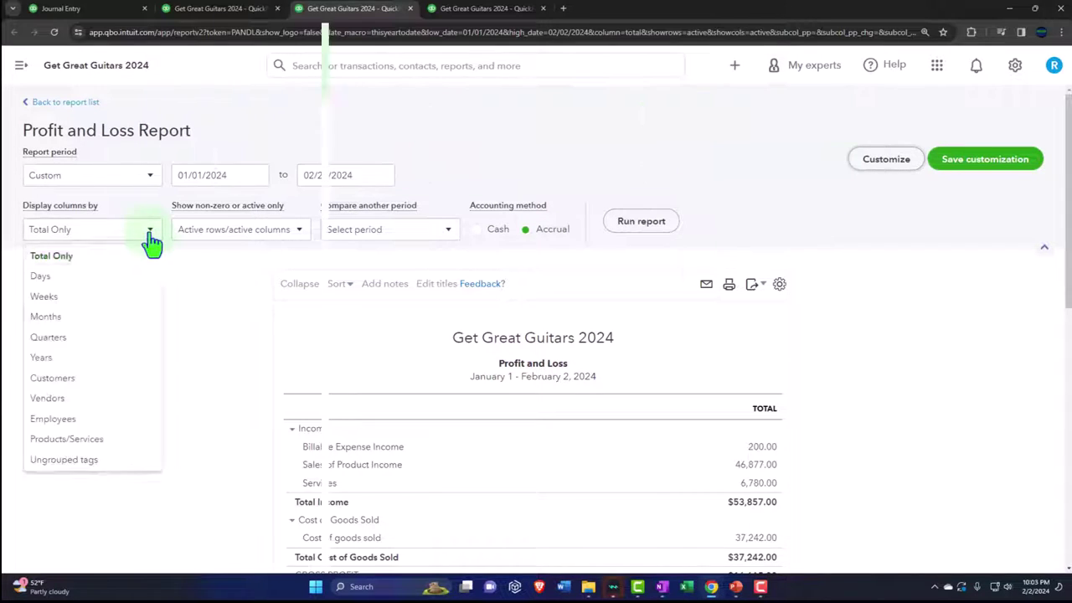
left_click(210, 244)
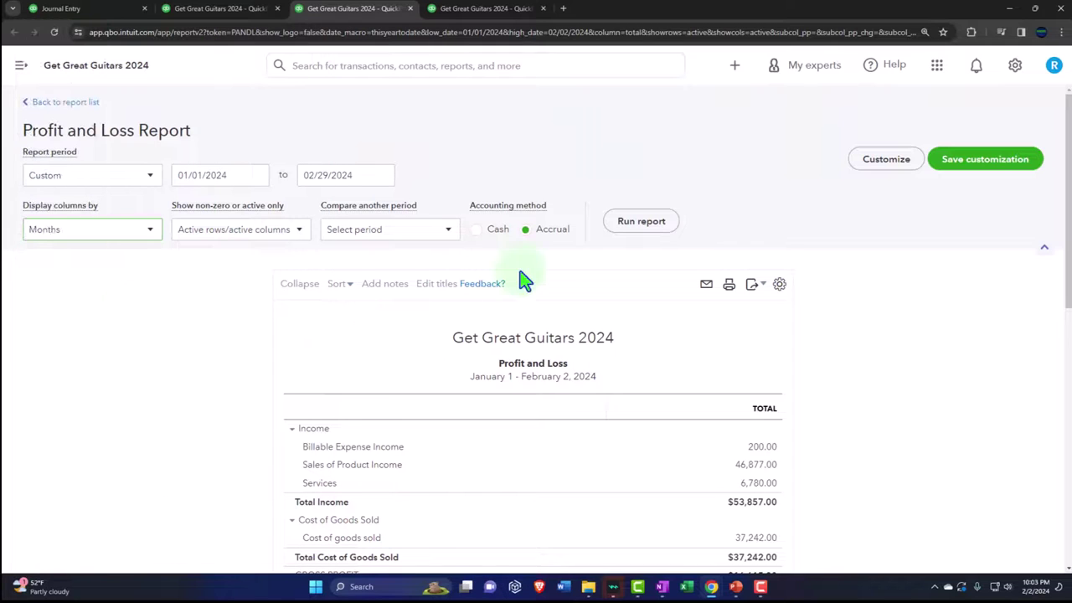
left_click(641, 223)
scroll(622, 215, "down", 2)
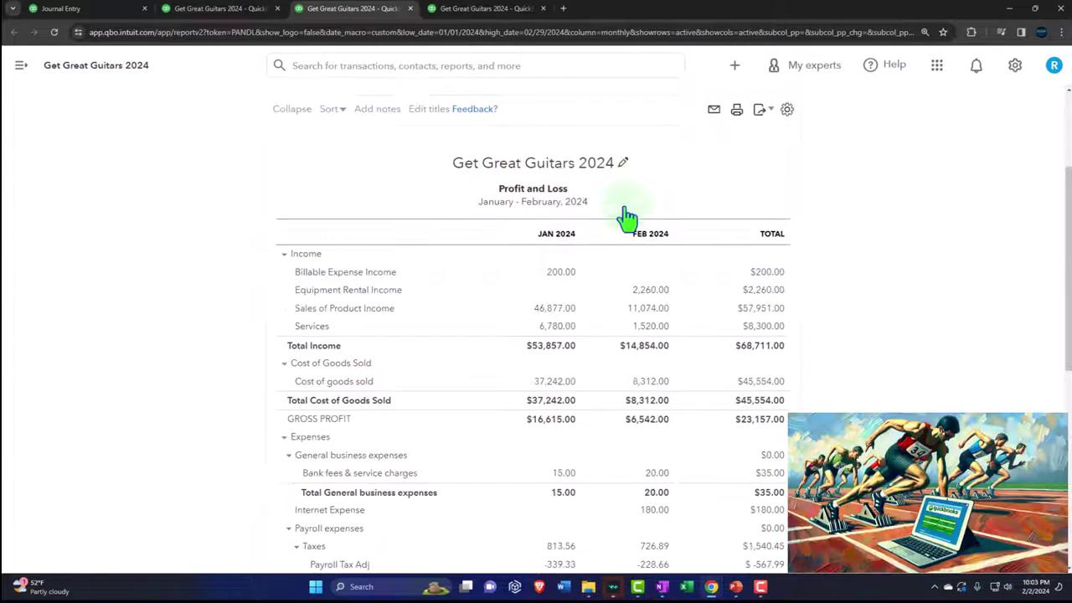
Collapse the navigation menu on the Trial Balance report and set its period to 01/01/2024 through 02/29/2024.
left_click(486, 11)
left_click(168, 65)
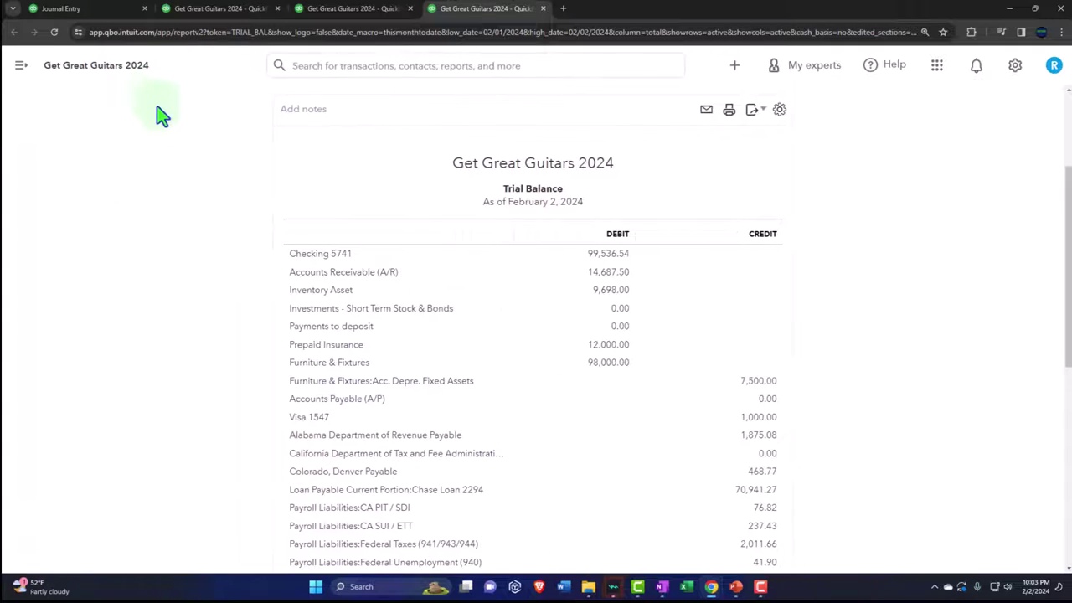
scroll(156, 237, "up", 3)
left_click(221, 176)
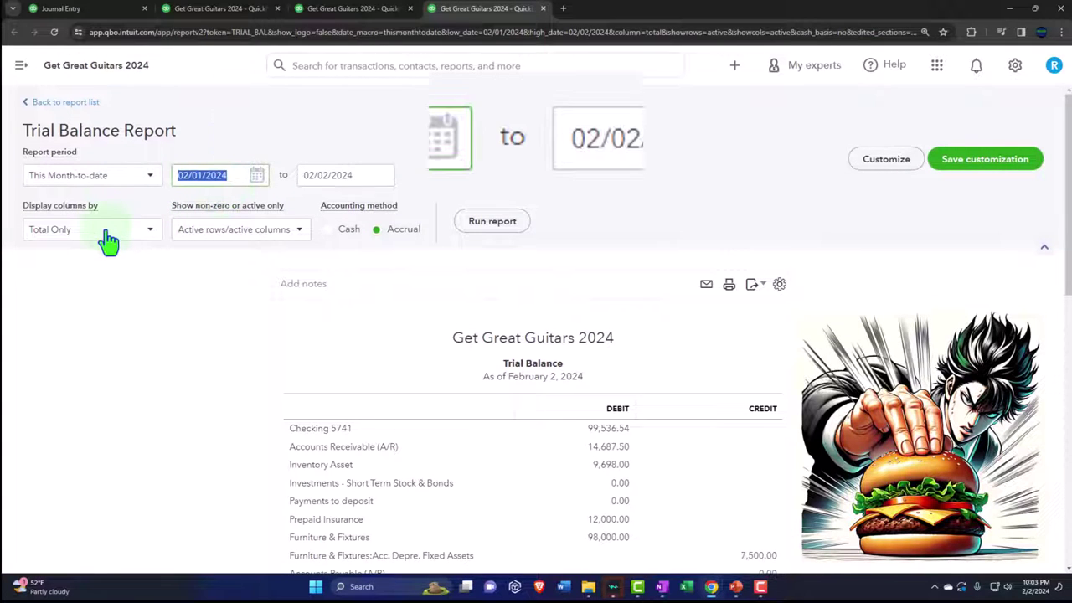
type("01012024")
key("Tab")
type("02/29/2024")
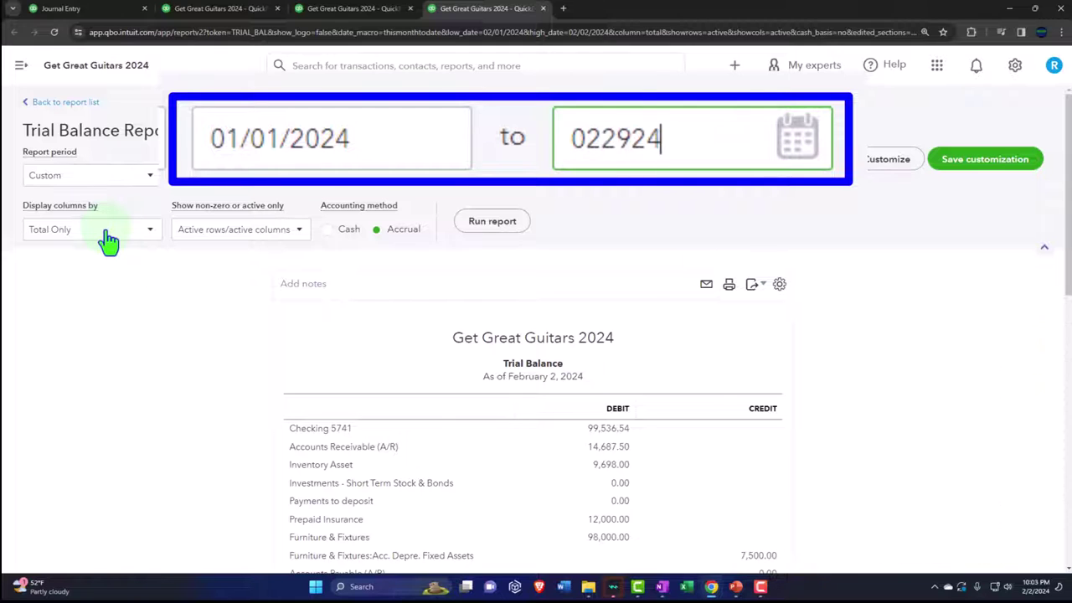
Display the Trial Balance columns by Months and run the report.
left_click(109, 241)
left_click(75, 277)
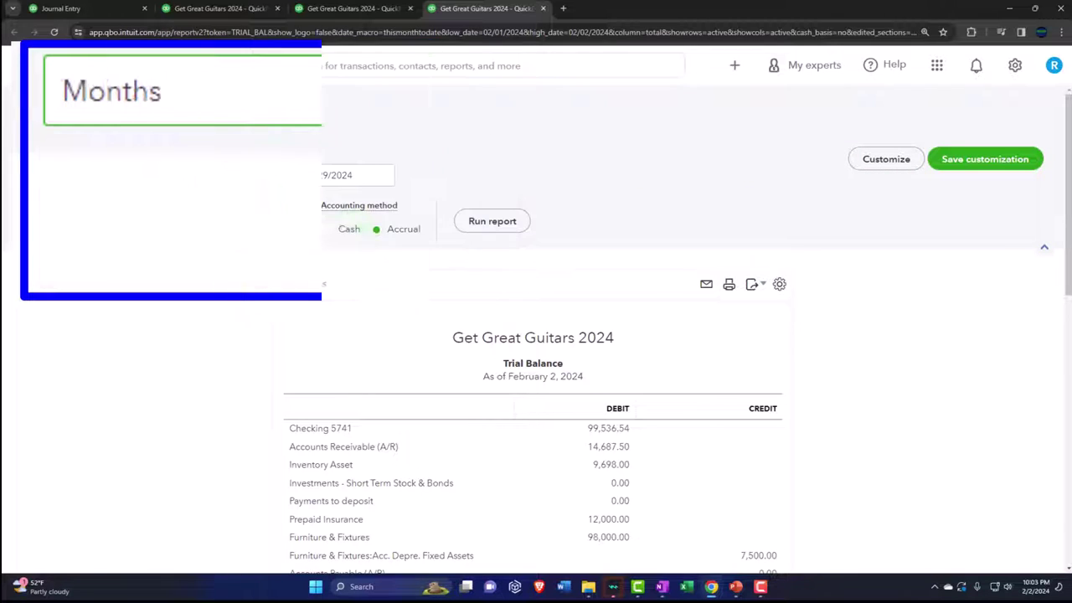
left_click(491, 221)
scroll(479, 227, "down", 2)
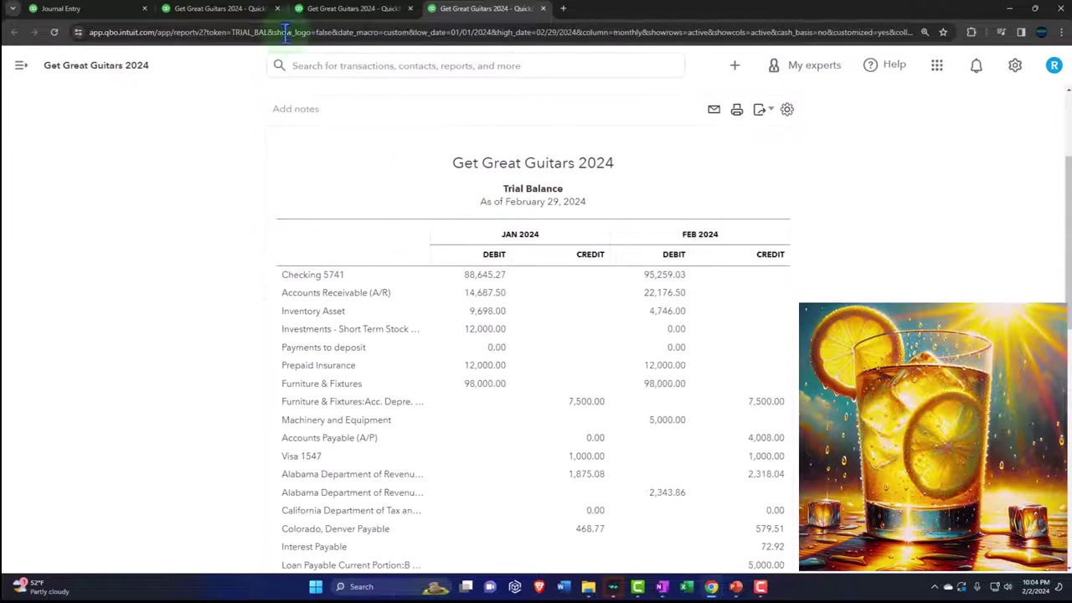
Examine the January and February columns of the Balance Sheet, from accounts receivable through the liabilities to unearned revenue.
left_click(220, 8)
scroll(187, 242, "up", 3)
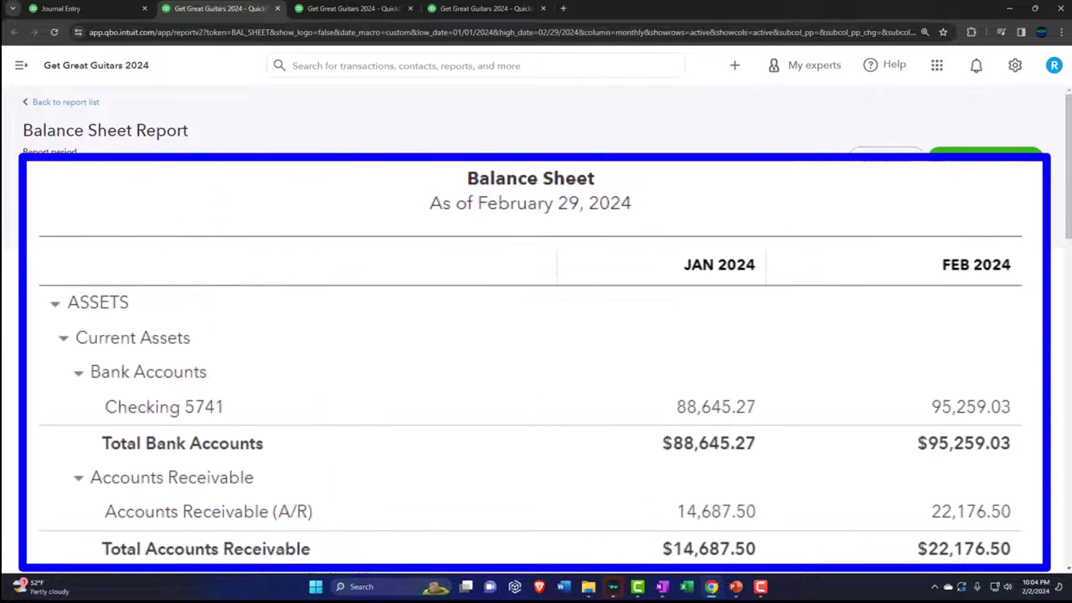
scroll(536, 360, "down", 5)
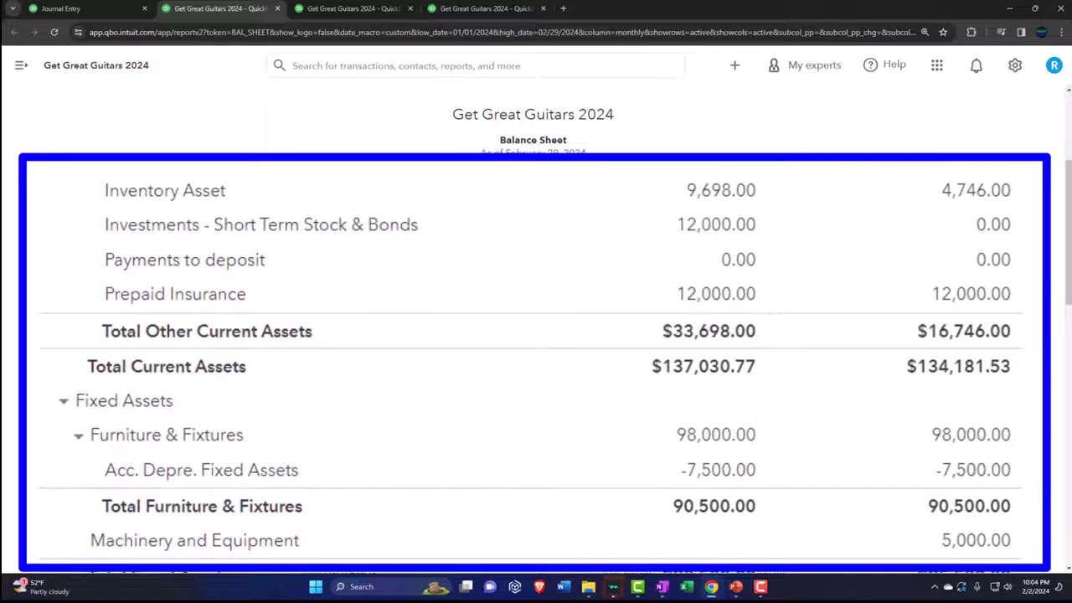
key("ctrl+plus")
key("ctrl+plus")
key("ctrl+plus")
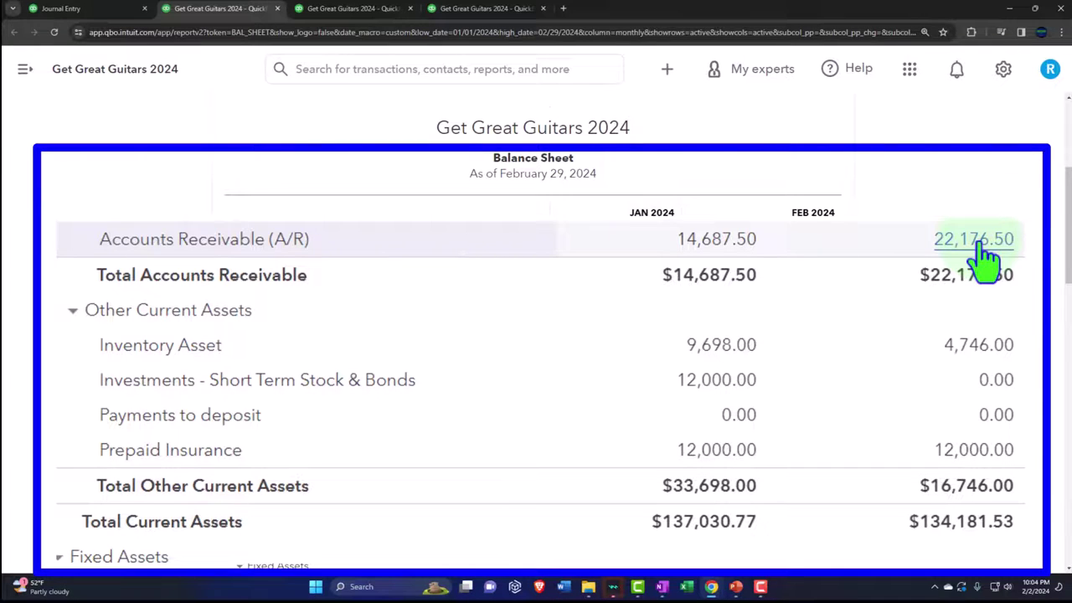
scroll(984, 260, "down", 5)
scroll(984, 264, "down", 5)
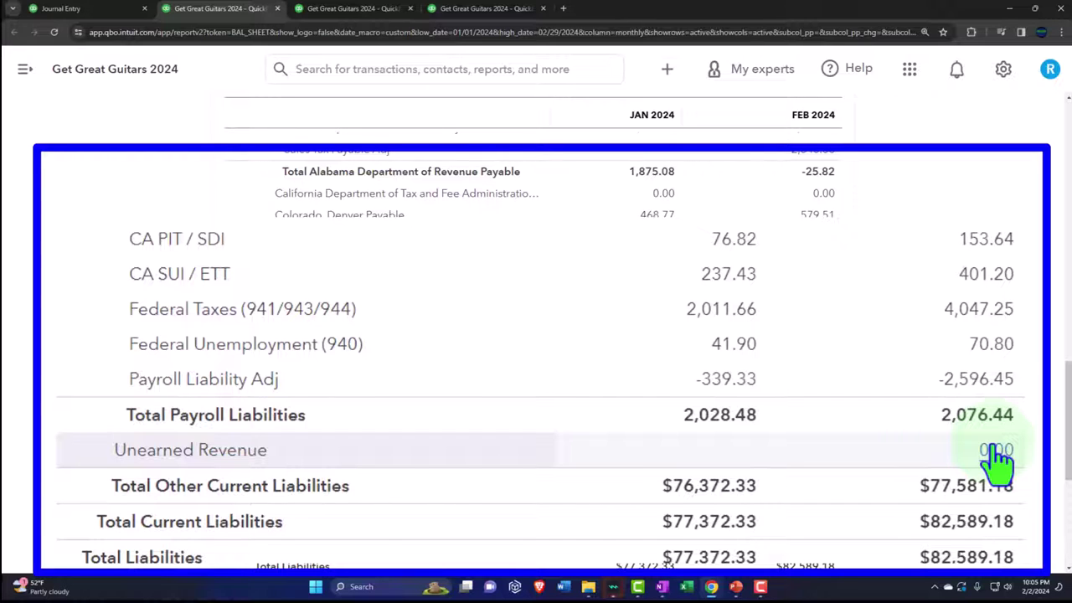
scroll(997, 459, "up", 10)
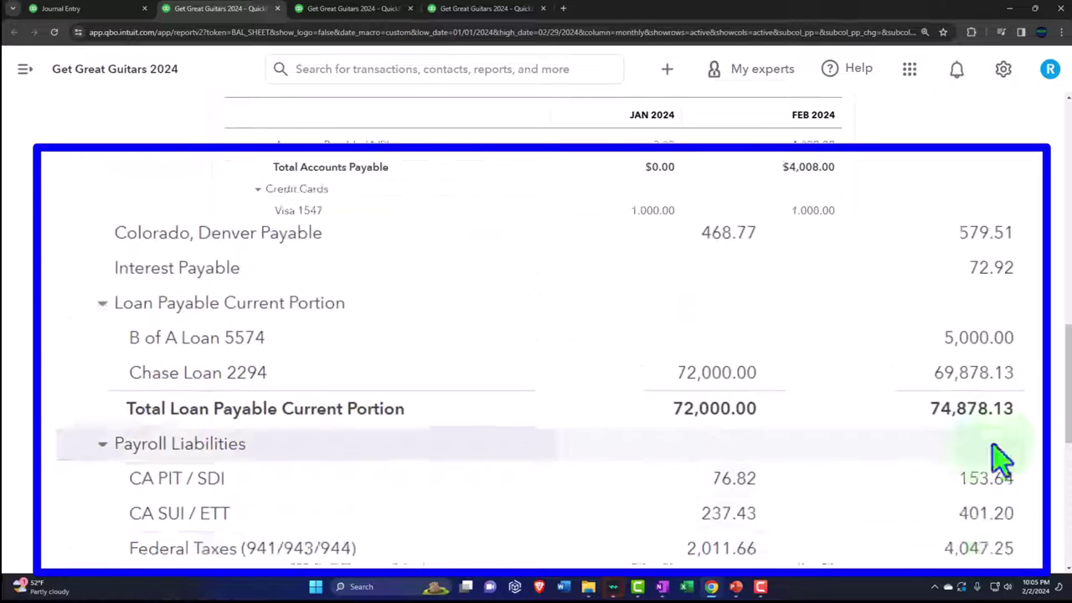
scroll(1001, 456, "up", 2)
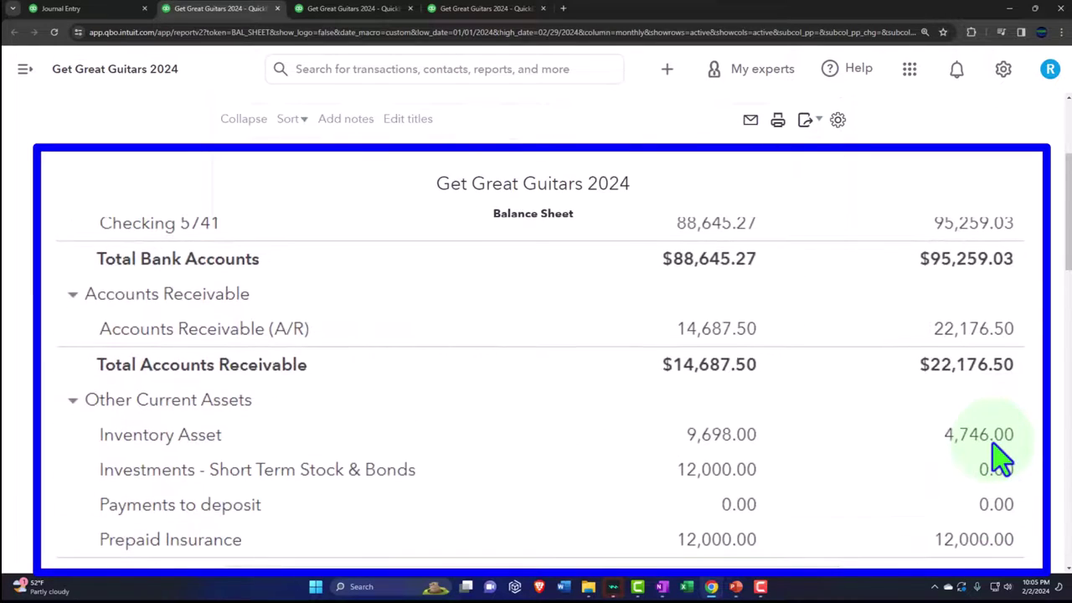
scroll(1000, 459, "down", 1)
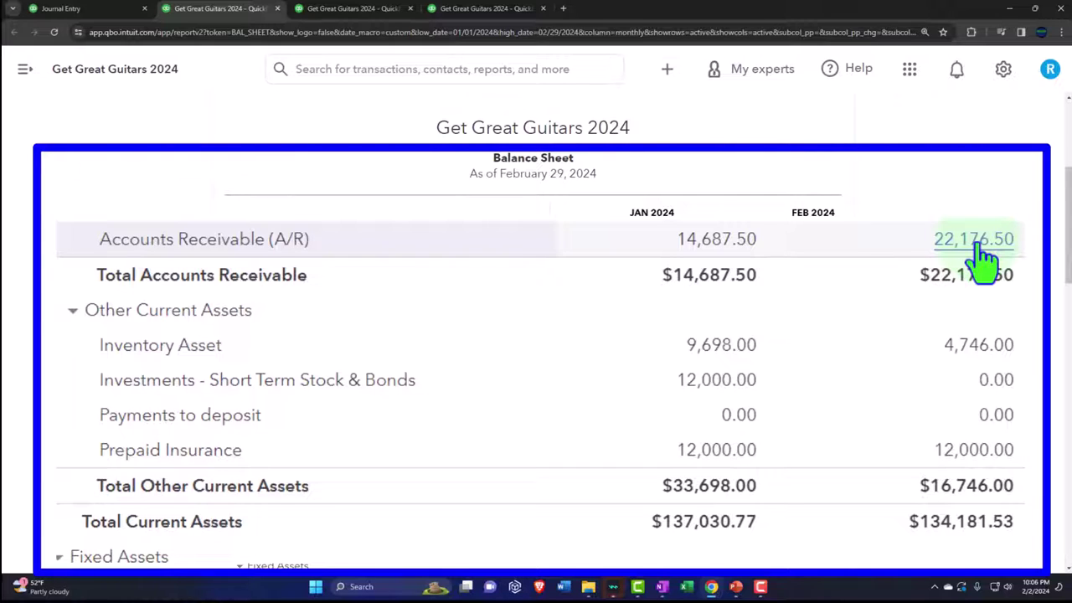
Consult the Create Invoices part of the QuickBooks flow chart in OneNote, then return to the Balance Sheet.
left_click(662, 588)
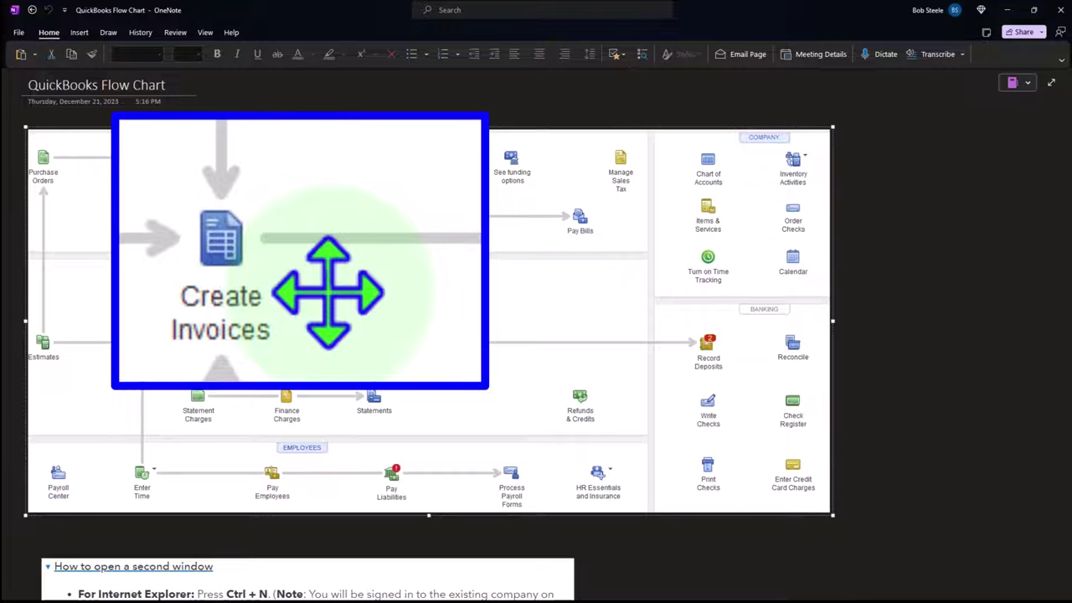
left_click(1010, 10)
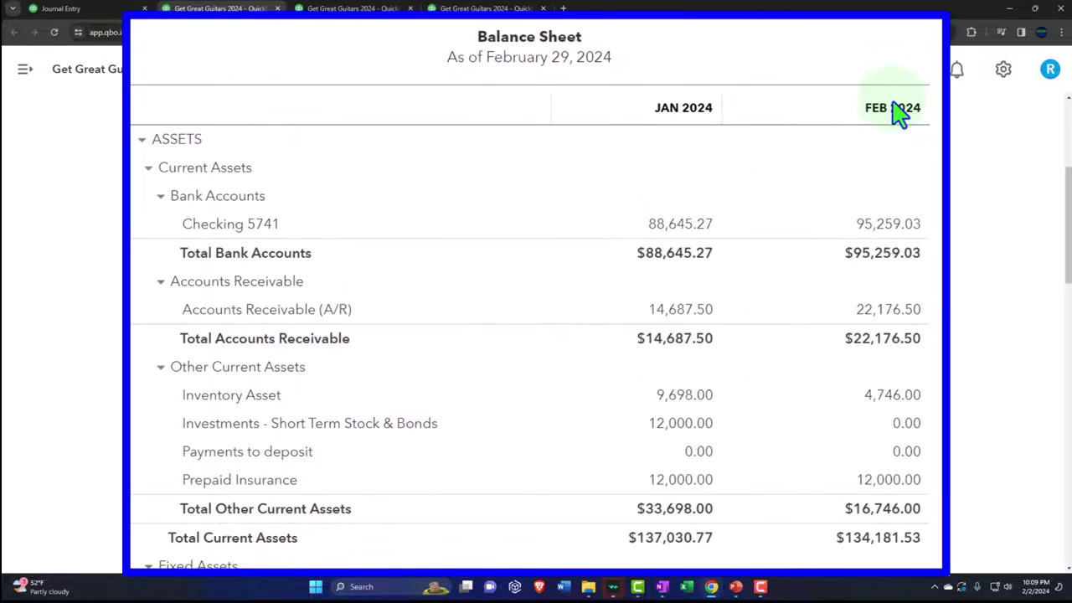
Start a new customer invoice from the first browser tab and bring its customer field into view.
left_click(97, 13)
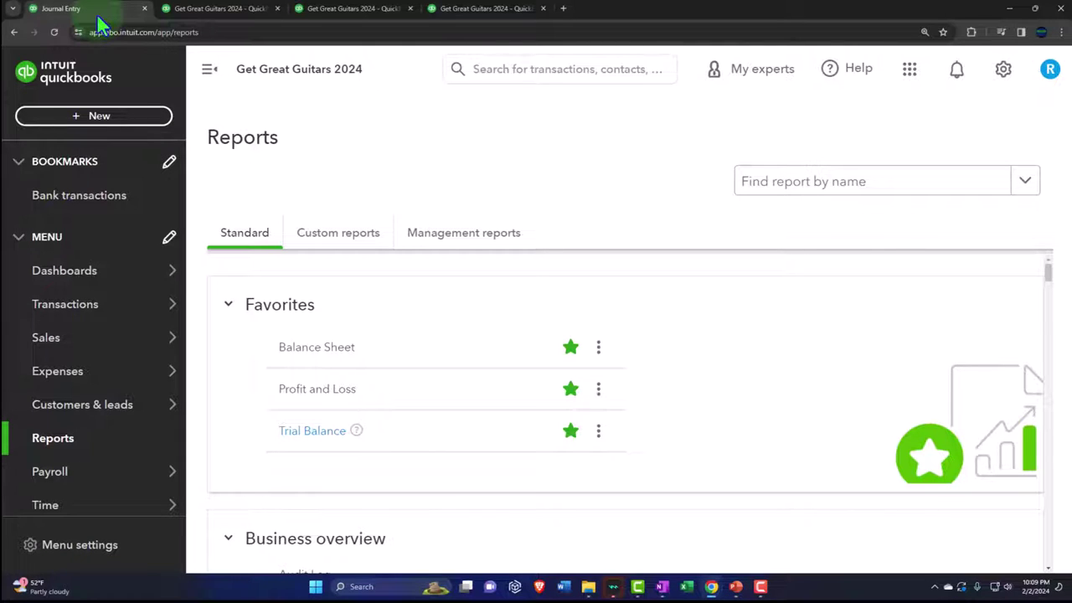
left_click(136, 114)
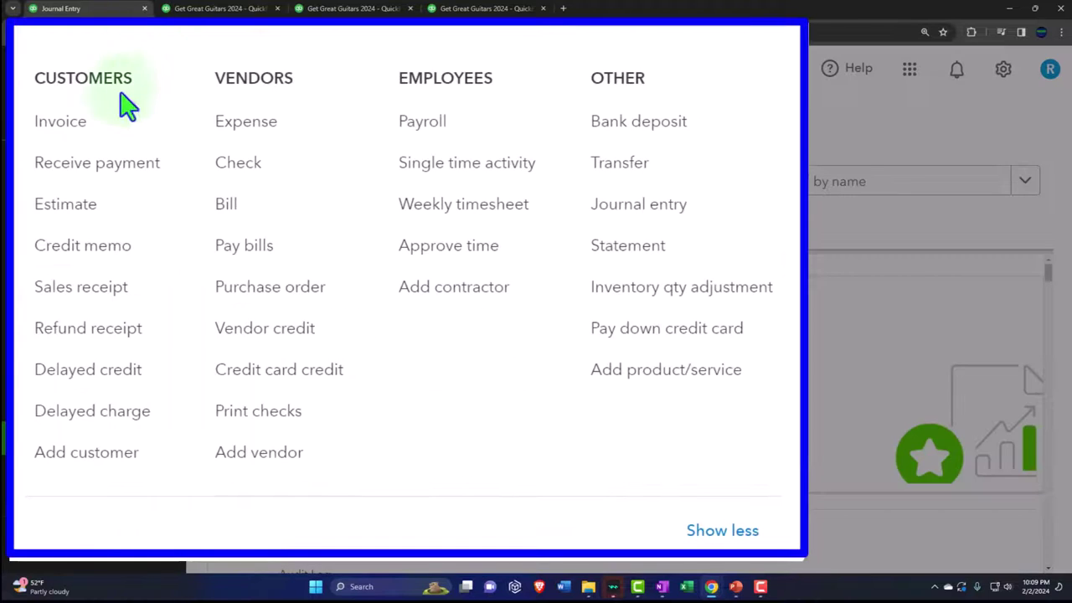
left_click(101, 122)
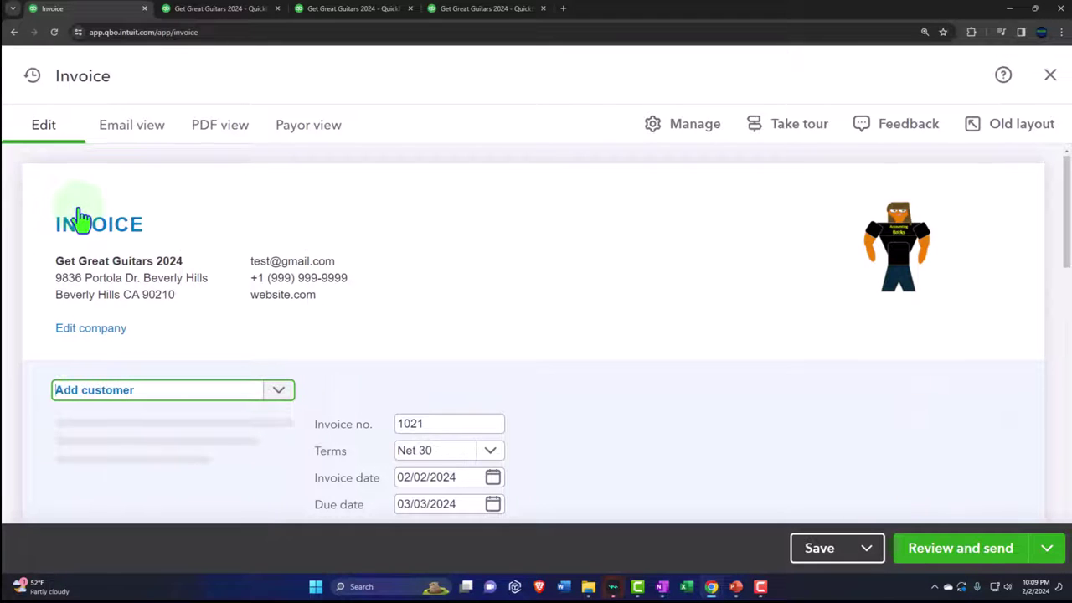
scroll(84, 239, "down", 1)
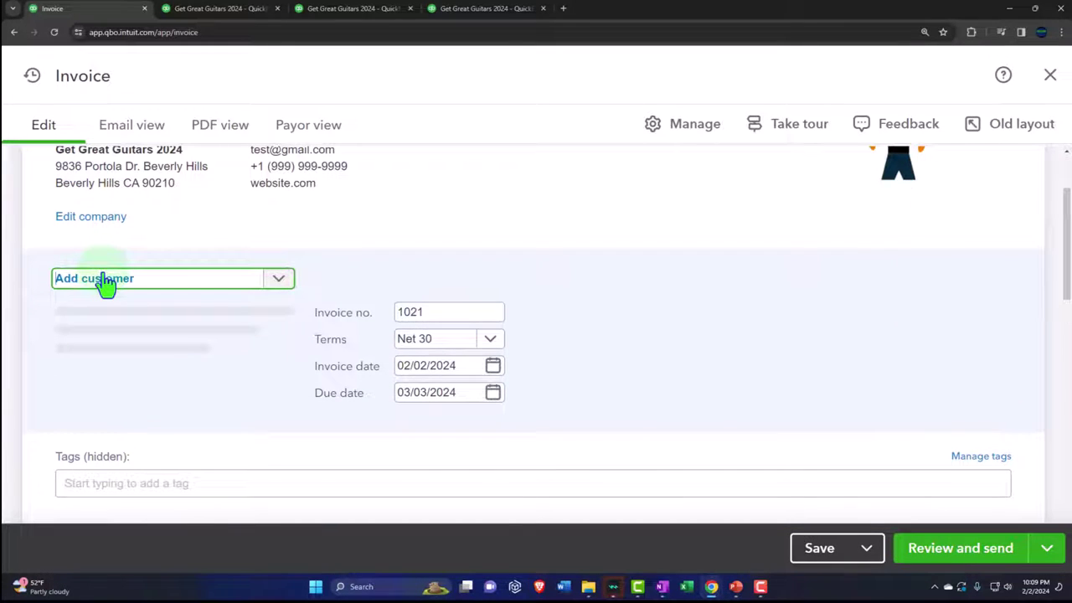
Choose Anderson Guitars as the customer on the new invoice.
left_click(105, 279)
type("Anderson Guitars")
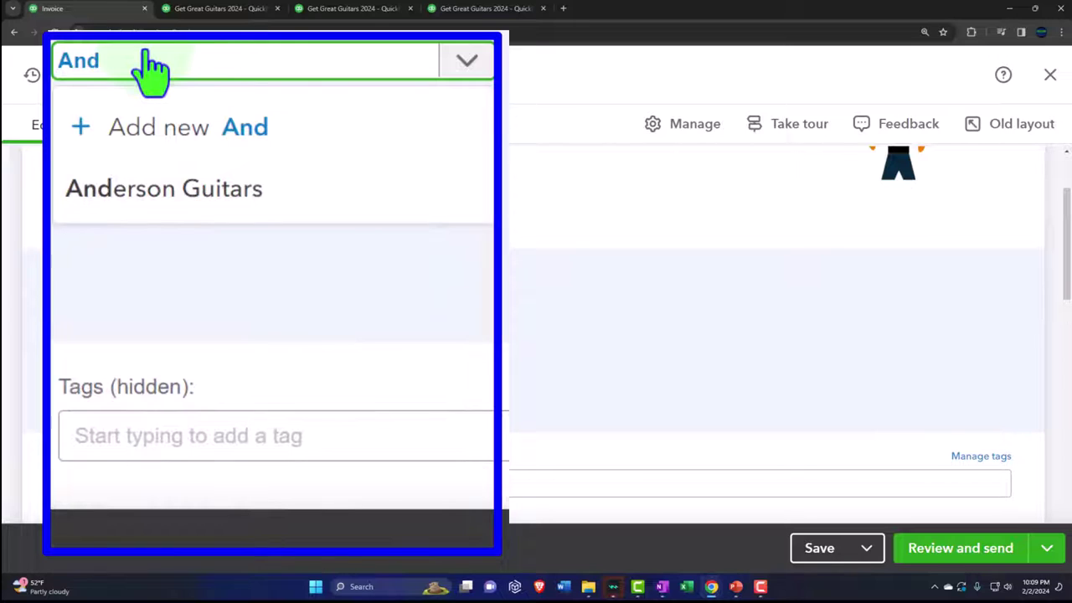
key("Down")
key("Tab")
key("Tab")
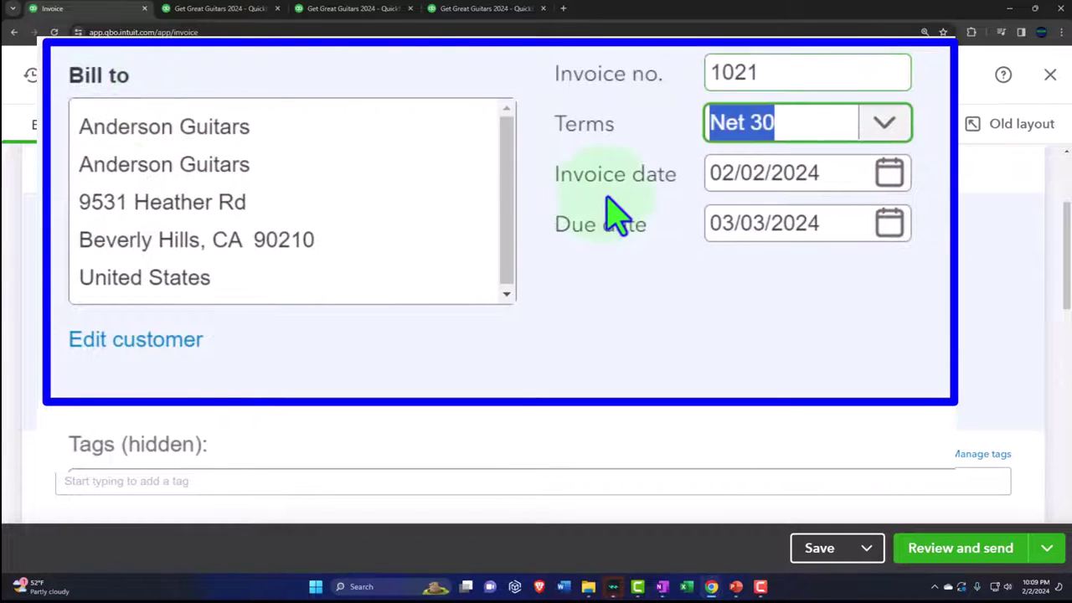
Set the invoice date to 03/05/2024.
key("Tab")
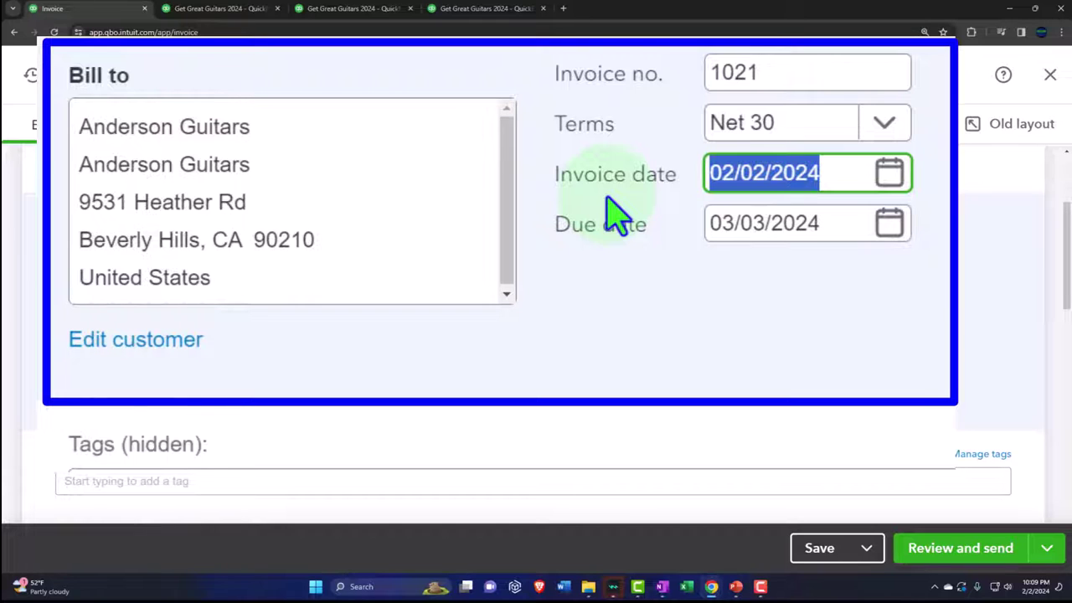
type("03052")
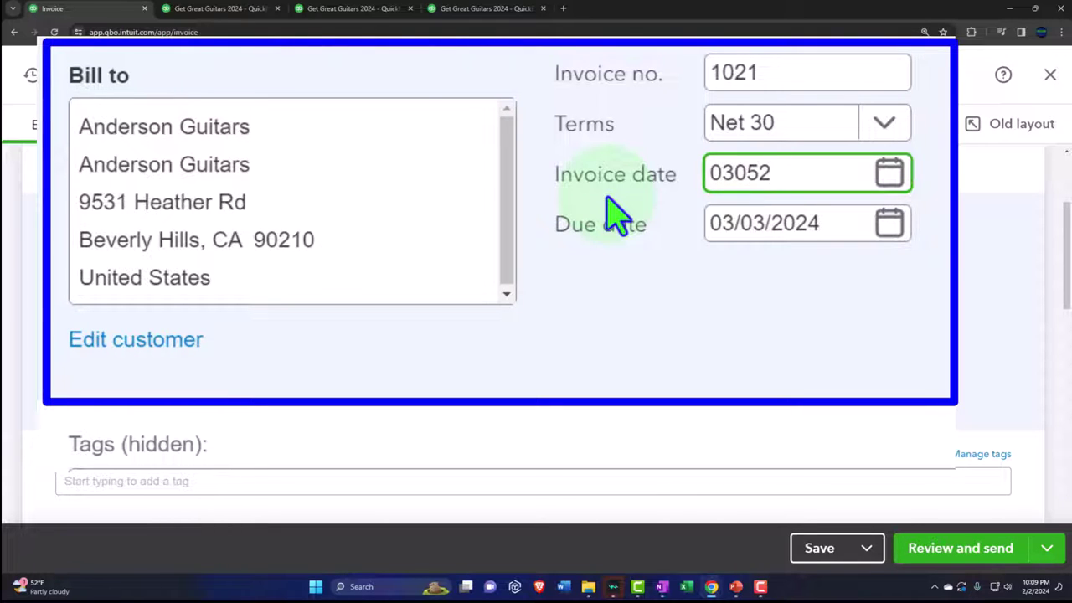
type("3/05/2024")
key("Tab")
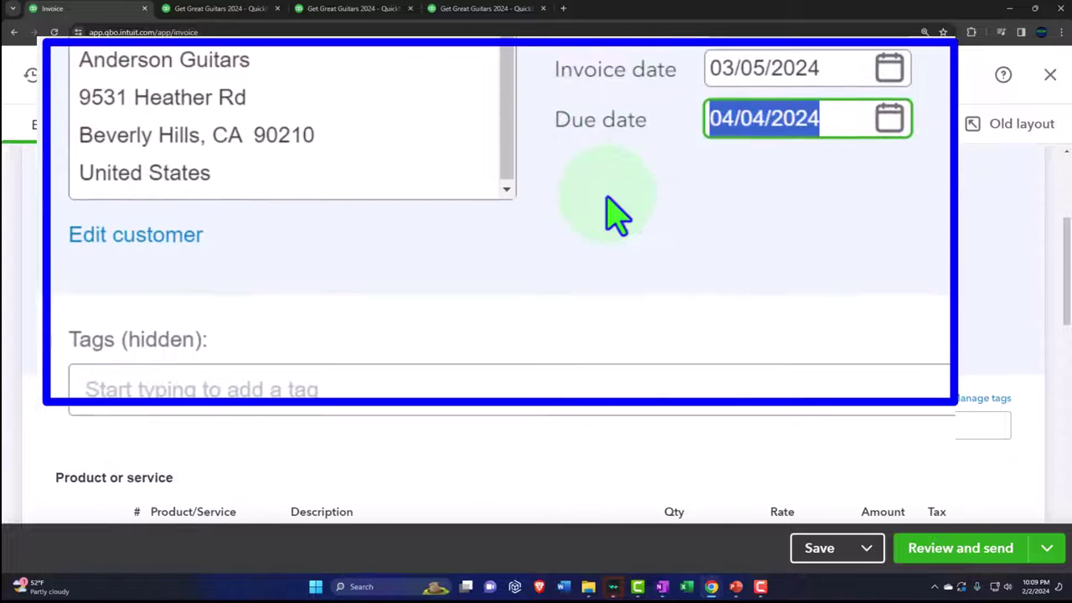
Add the product ELP to the first line of the invoice and open the second line.
key("Tab")
key("Tab")
scroll(347, 331, "down", 2)
key("Tab")
scroll(343, 321, "down", 1)
left_click(201, 390)
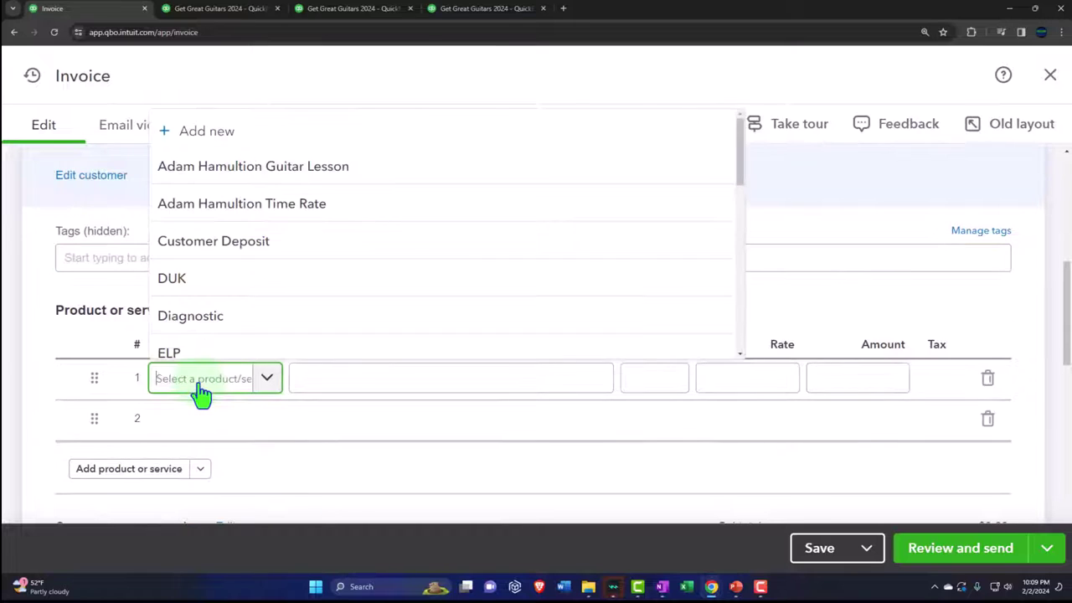
type("elp")
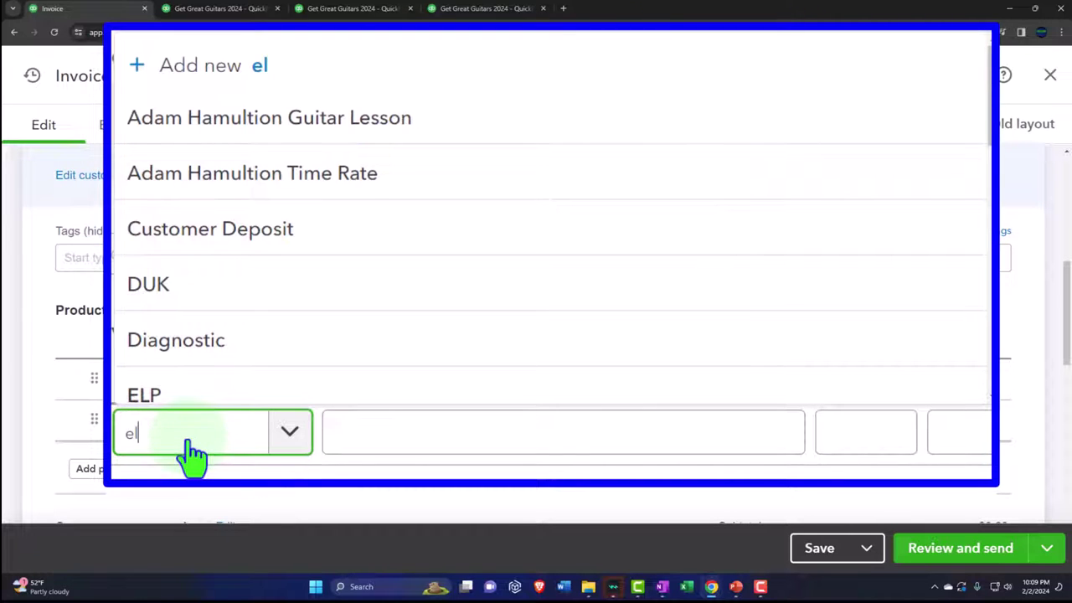
key("Down")
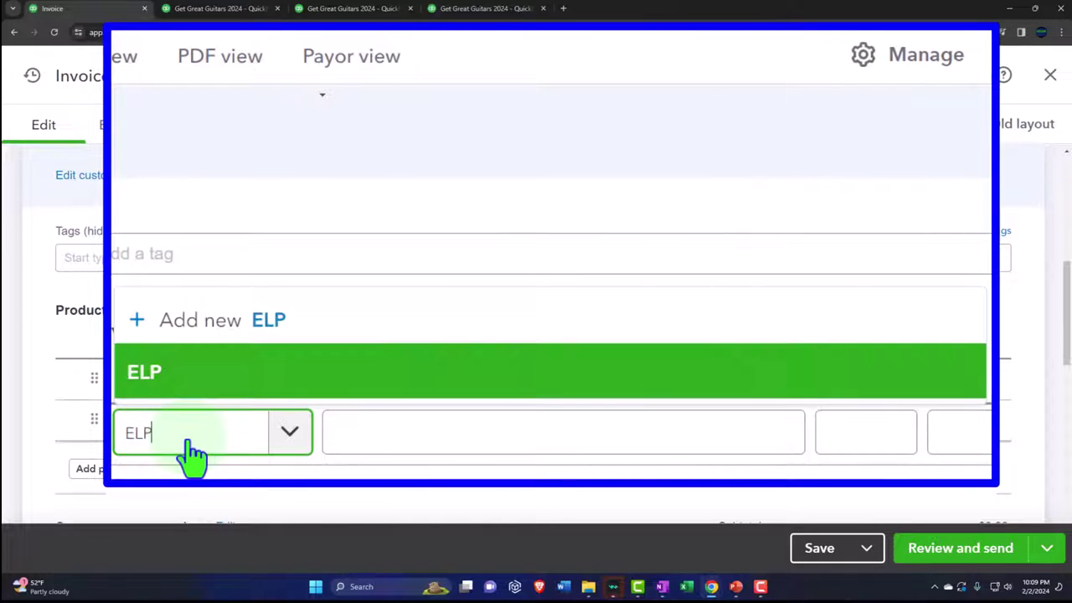
key("Return")
key("Tab")
key("Tab")
scroll(205, 402, "down", 2)
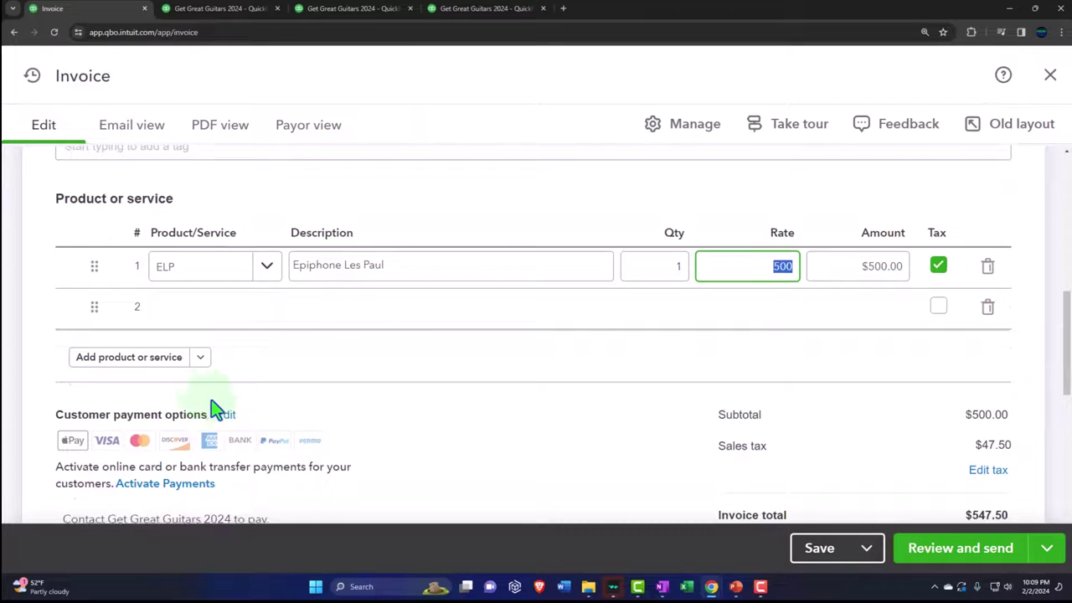
left_click(452, 312)
Change the invoice's sales tax rate to Example State Tax (5%).
scroll(476, 374, "down", 2)
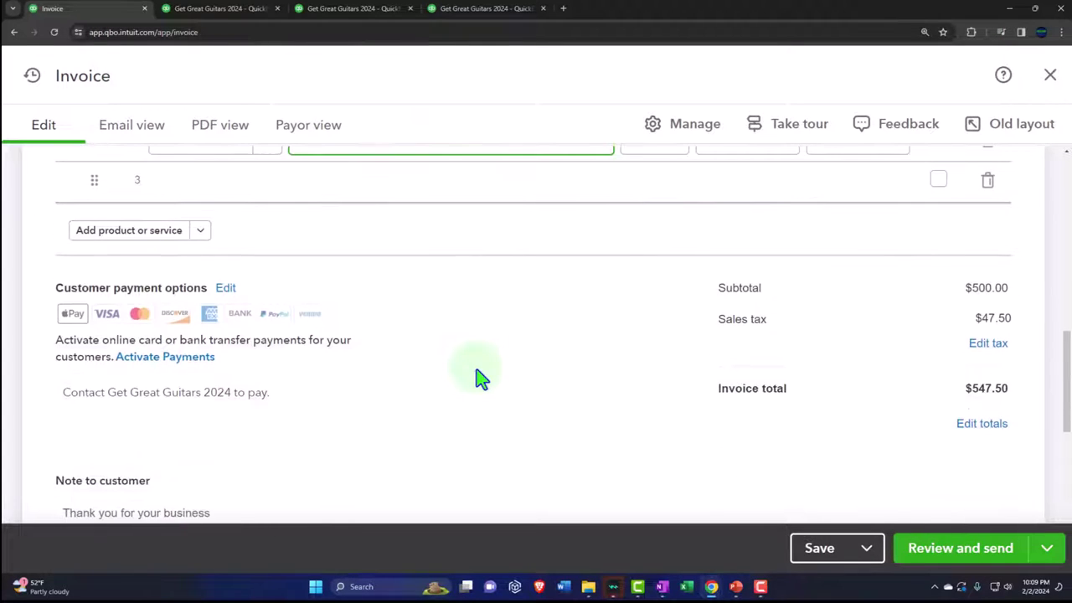
left_click(919, 199)
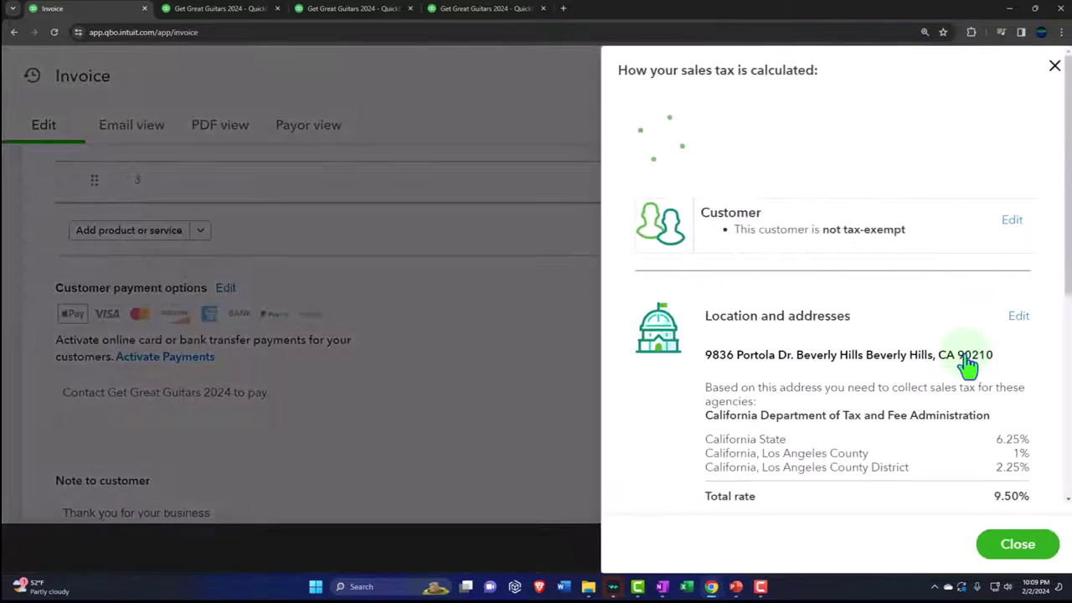
left_click(1007, 134)
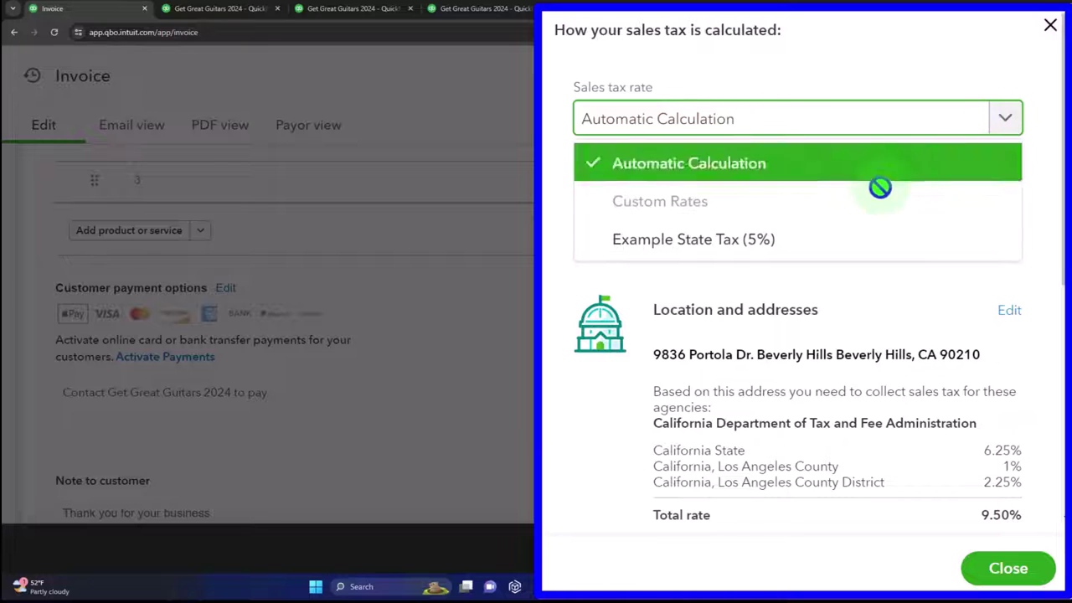
left_click(778, 249)
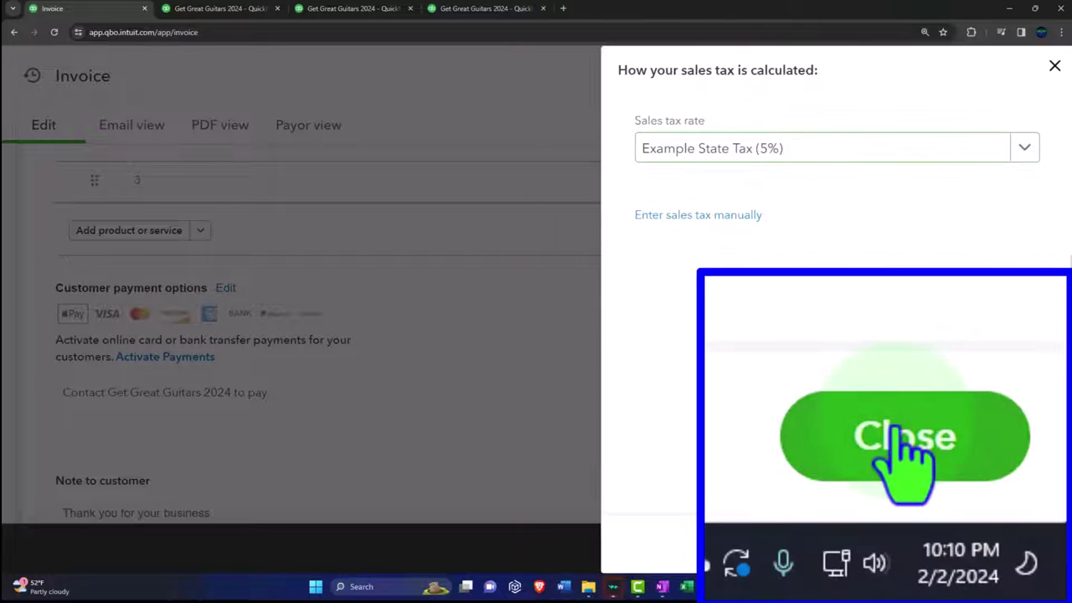
left_click(1006, 571)
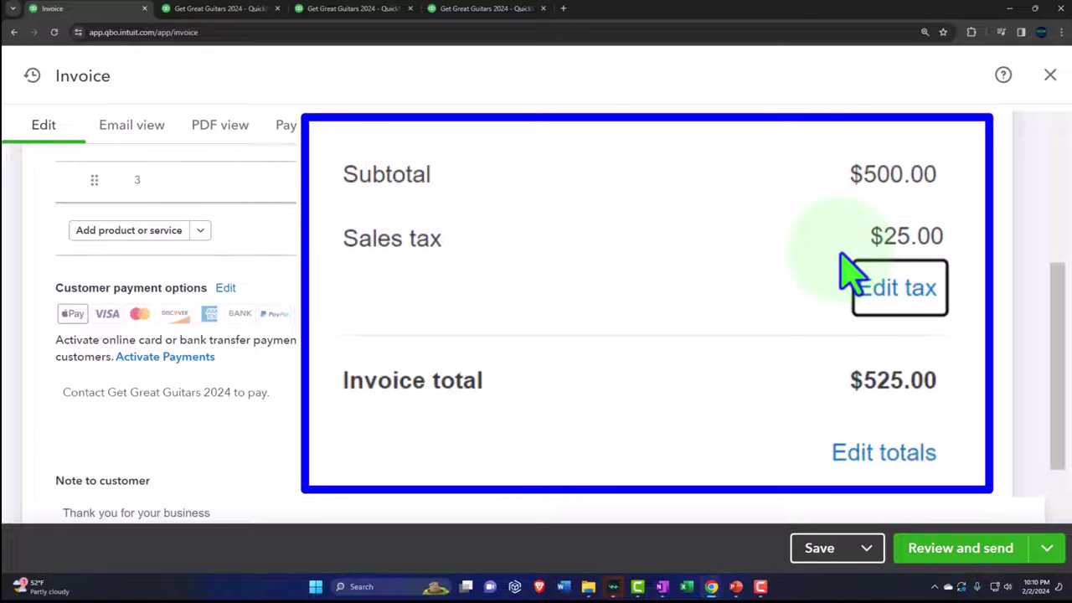
Review the invoice lines and totals, then save and close the invoice.
scroll(941, 349, "up", 2)
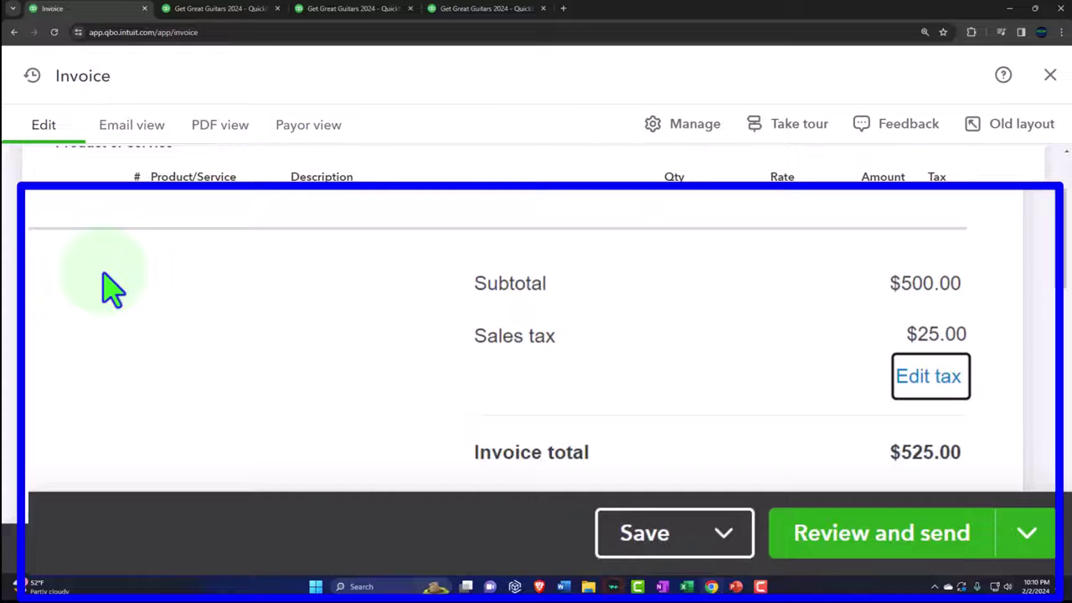
scroll(111, 289, "down", 3)
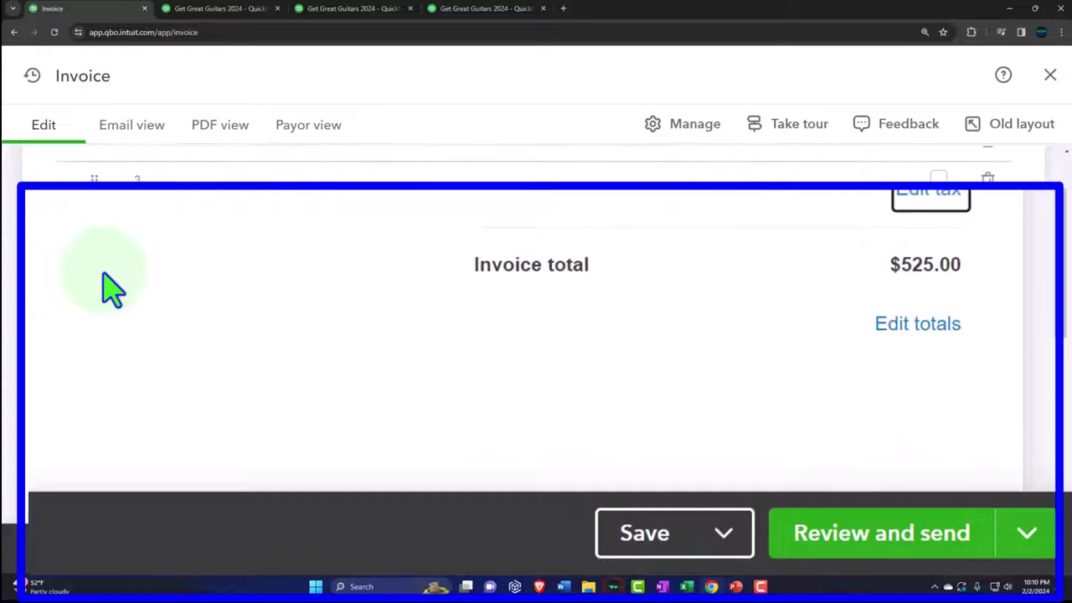
left_click(1047, 547)
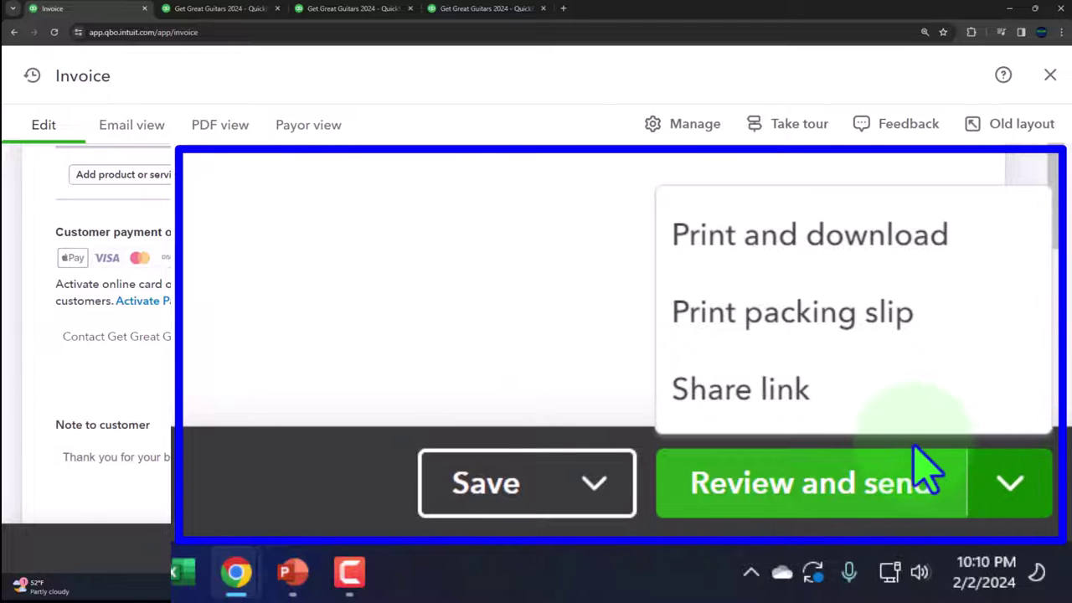
left_click(594, 484)
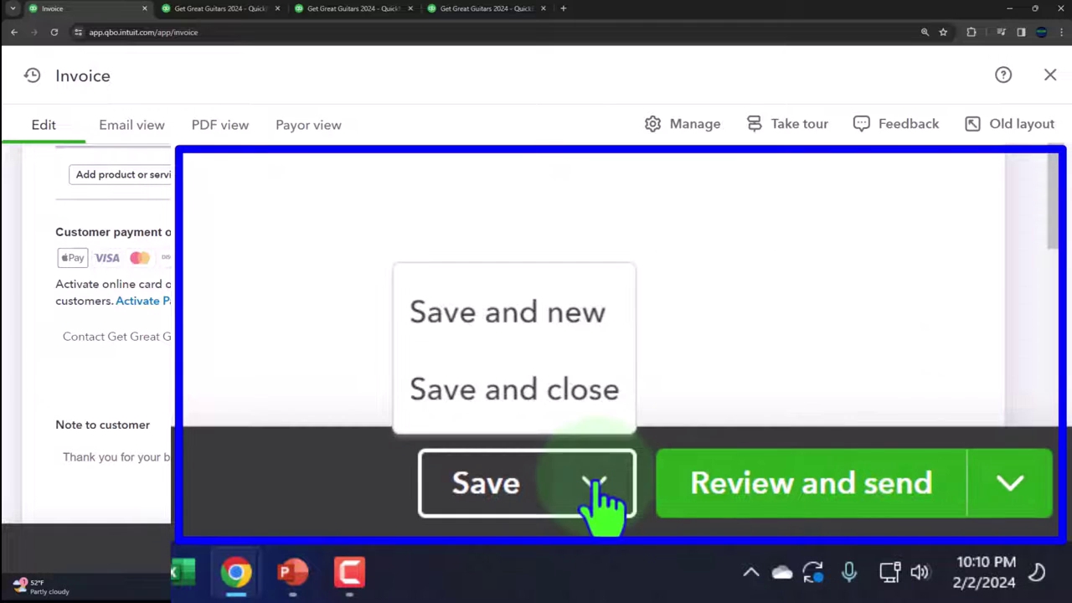
left_click(532, 398)
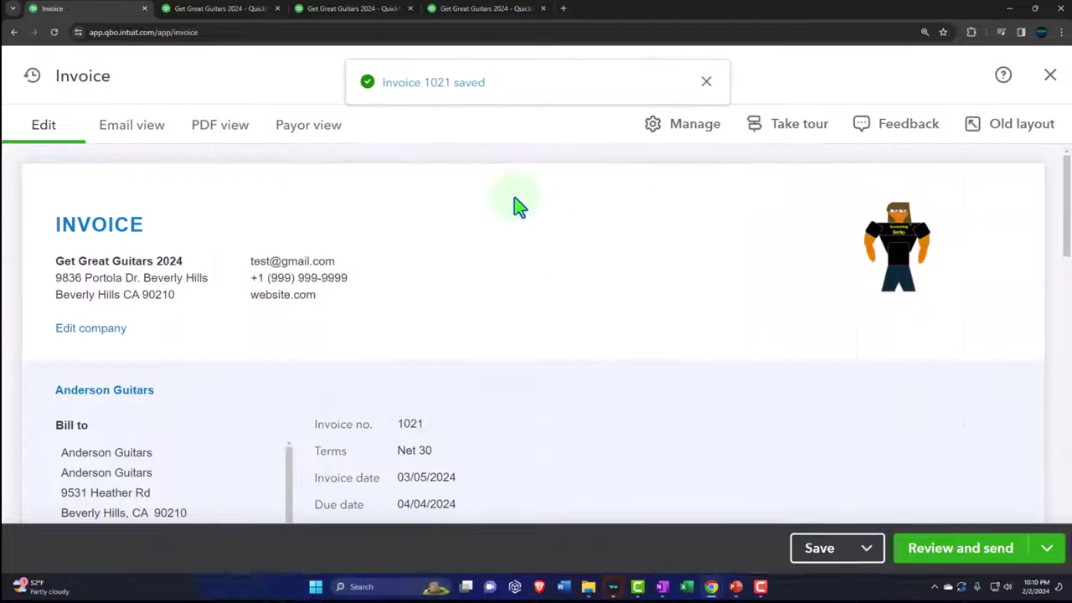
Extend the Balance Sheet's report period to 03/31/2024 and run the report.
left_click(226, 10)
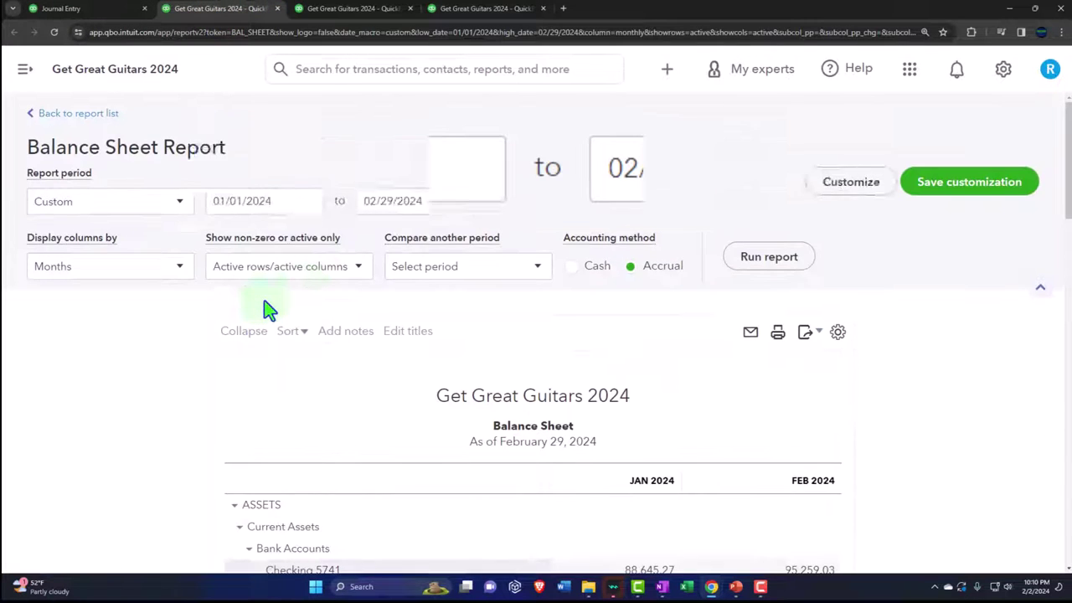
left_click_drag(420, 201, 362, 202)
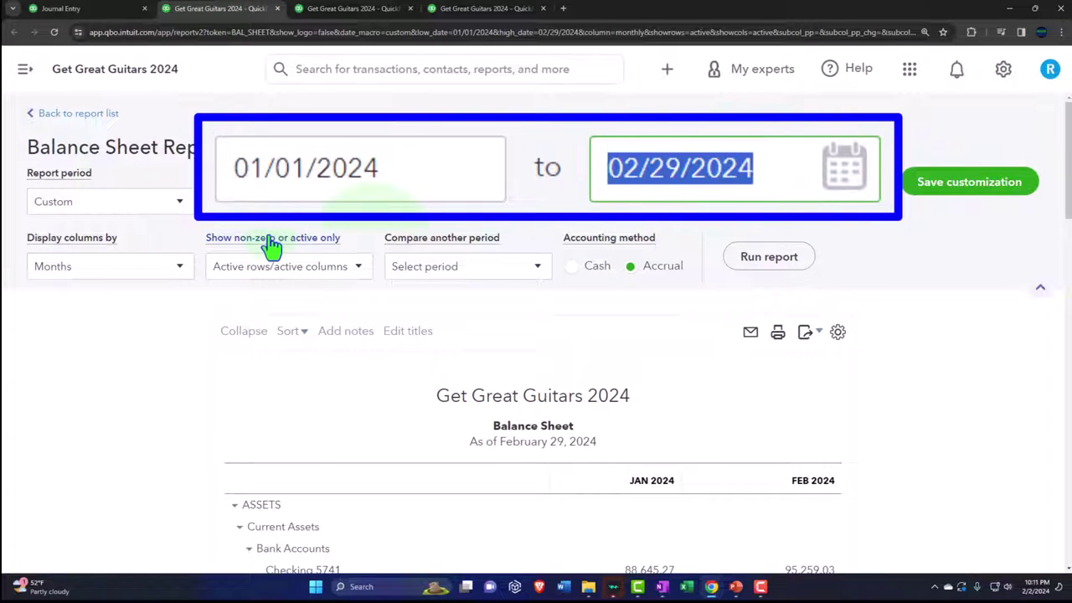
type("033124")
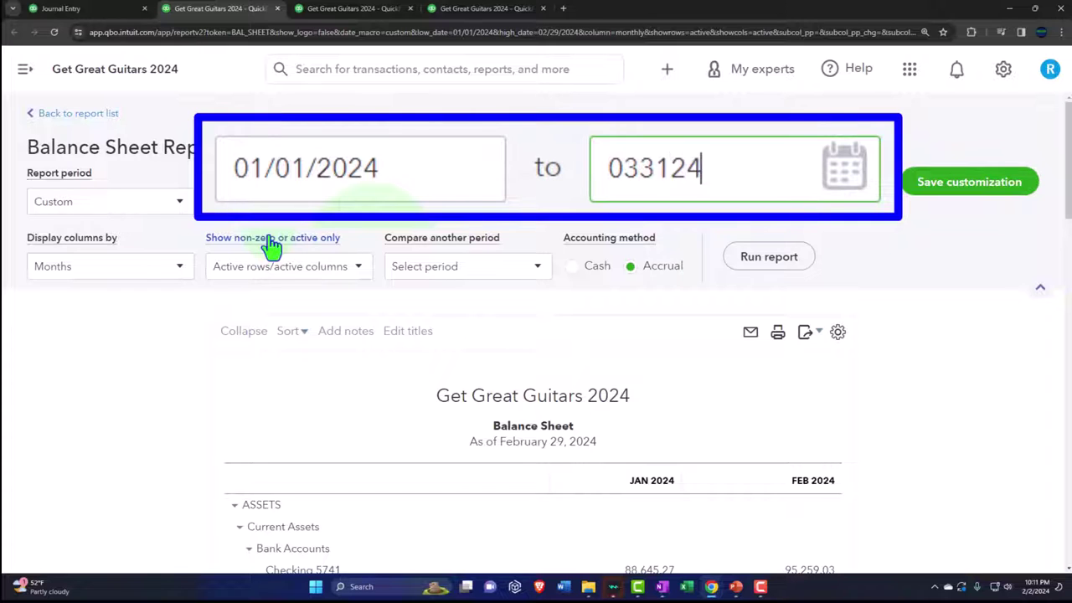
key("Tab")
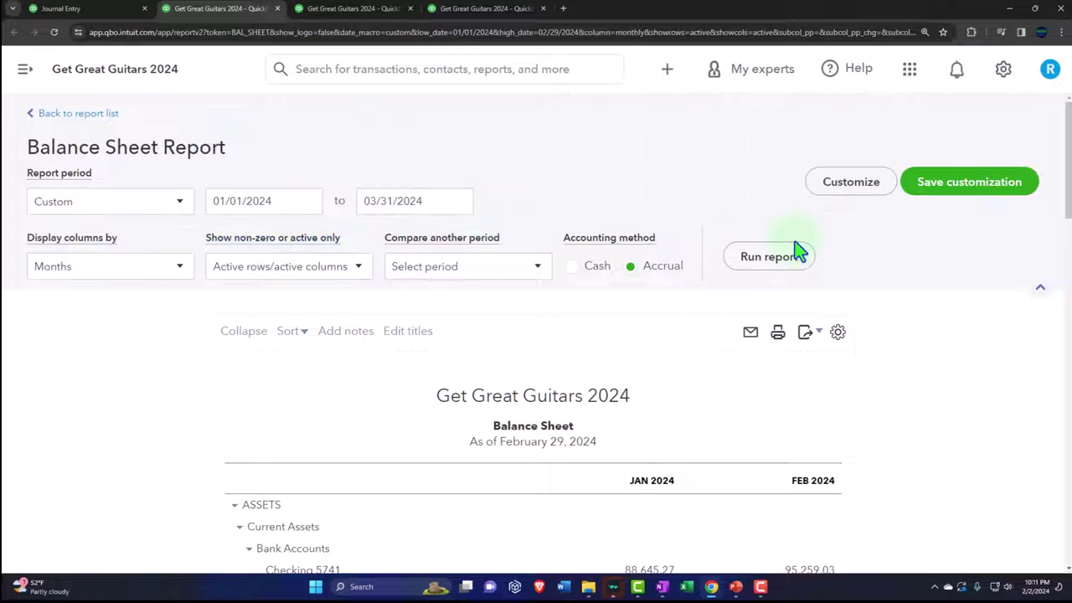
left_click(767, 258)
scroll(793, 264, "down", 1)
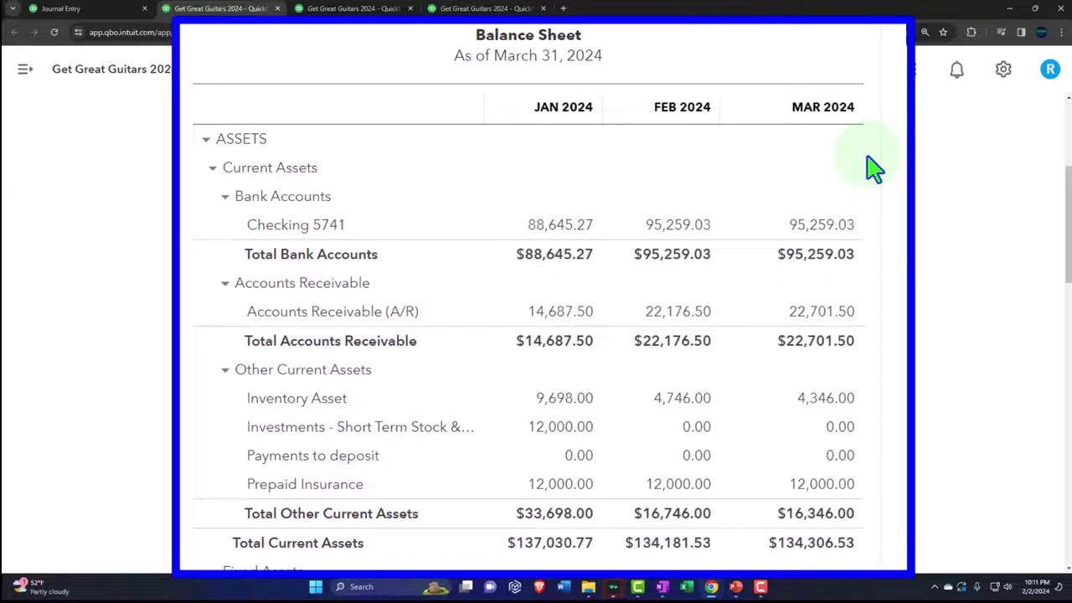
Examine the transactions behind the March 2024 Accounts Receivable (A/R) balance, then return to the Balance Sheet.
scroll(871, 176, "down", 1)
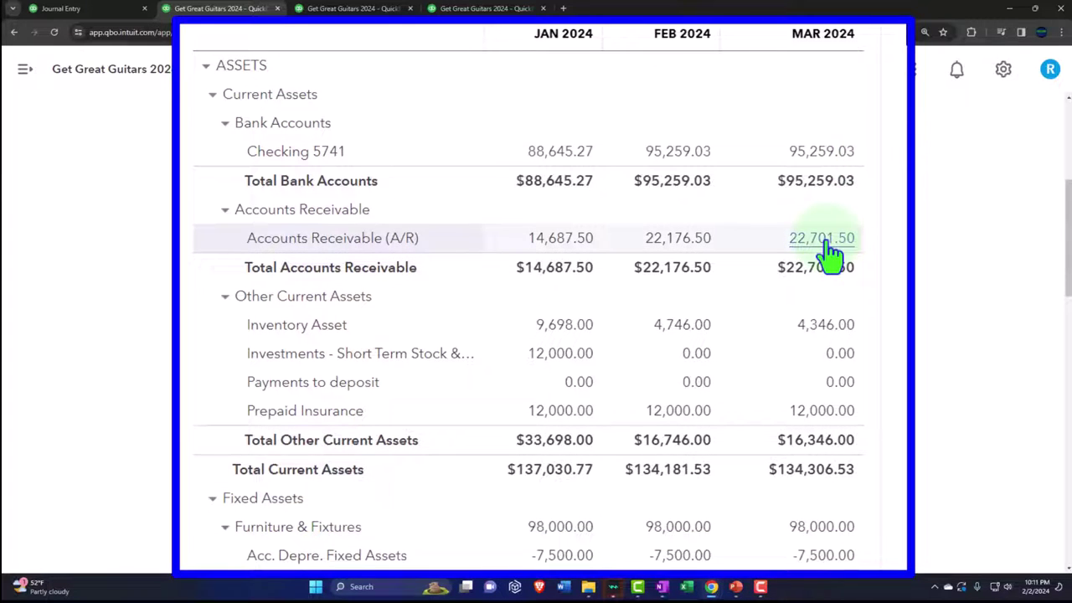
left_click(825, 242)
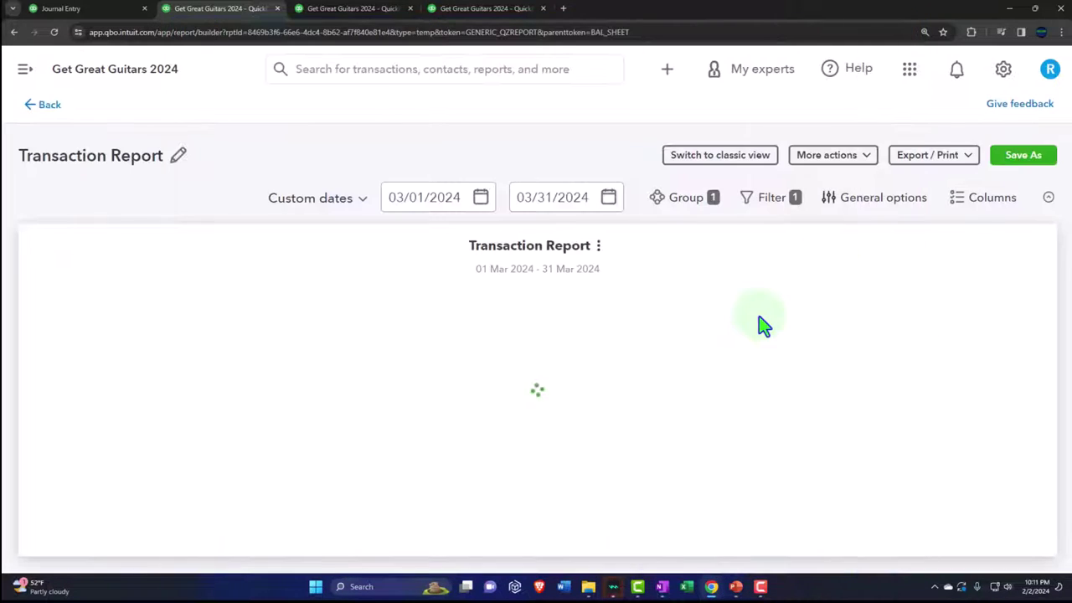
key("ctrl+minus")
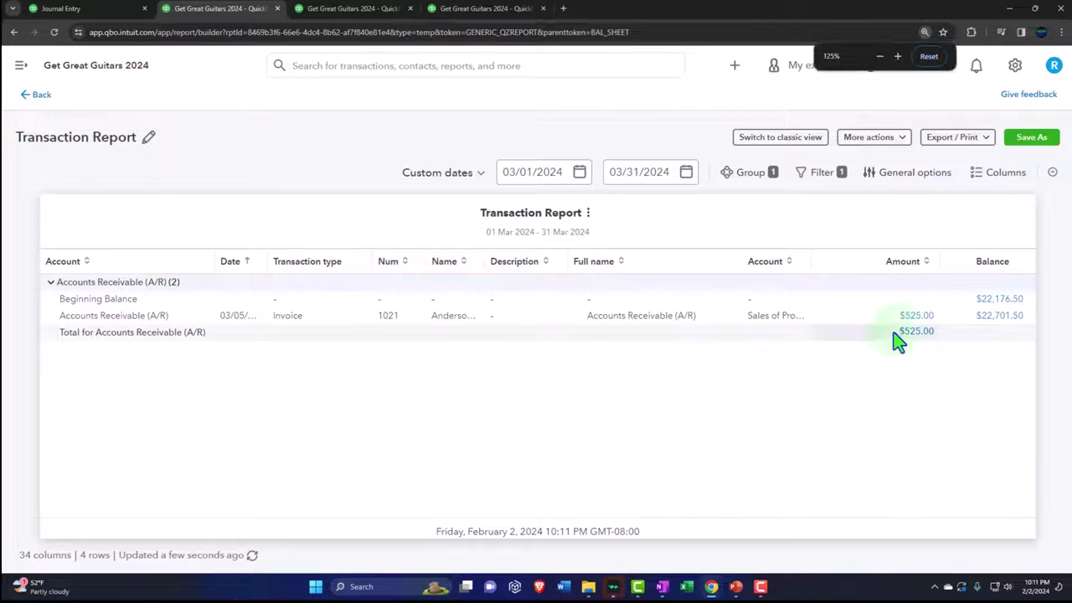
left_click(37, 97)
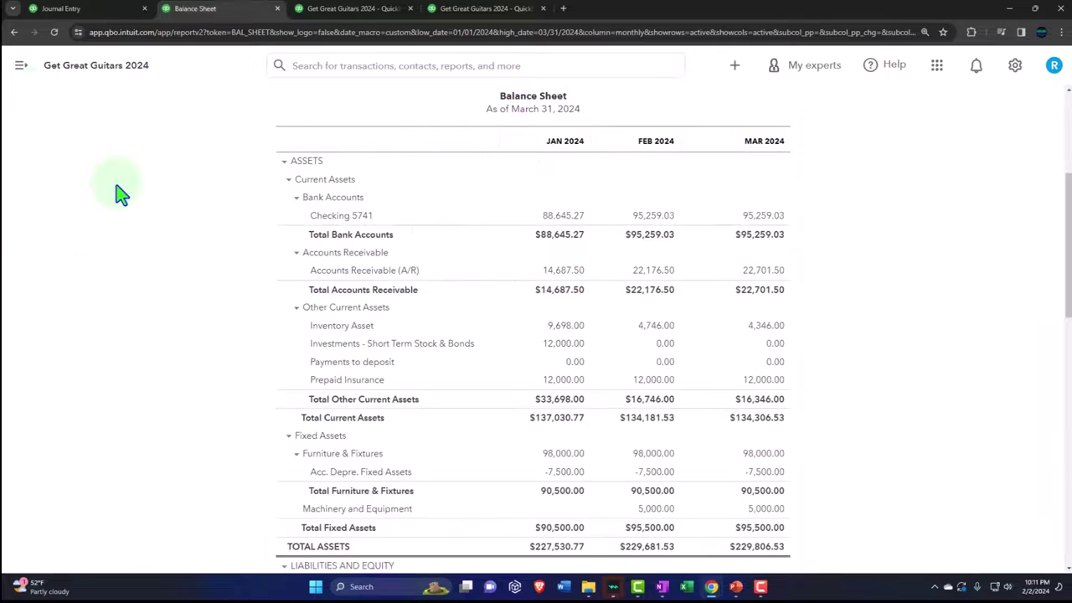
Extend the Profit and Loss report period to 03/31/2024 and run the report.
left_click(361, 11)
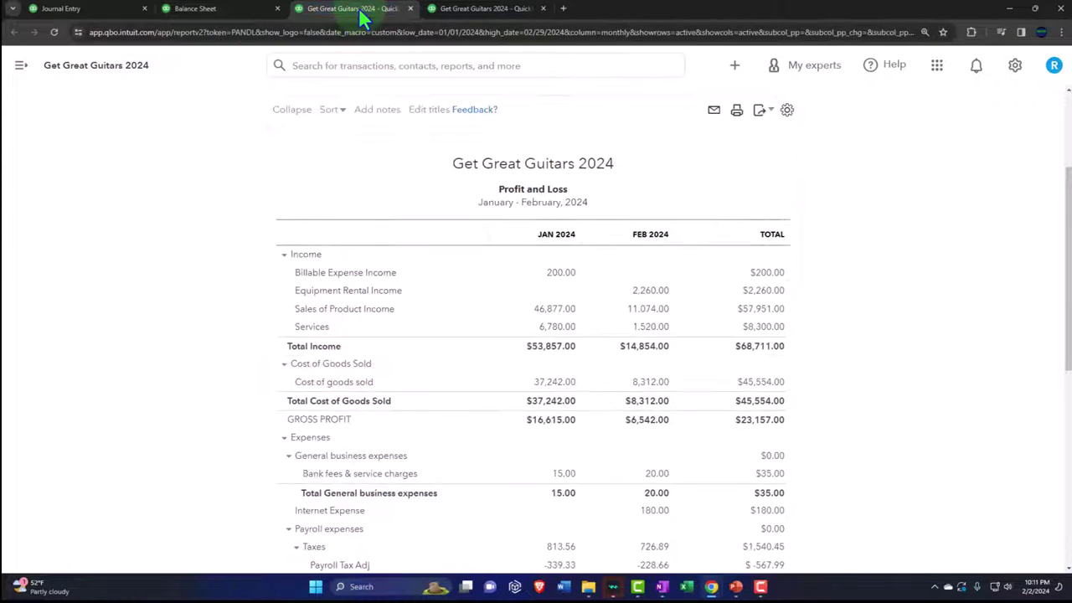
scroll(754, 310, "up", 3)
left_click(637, 222)
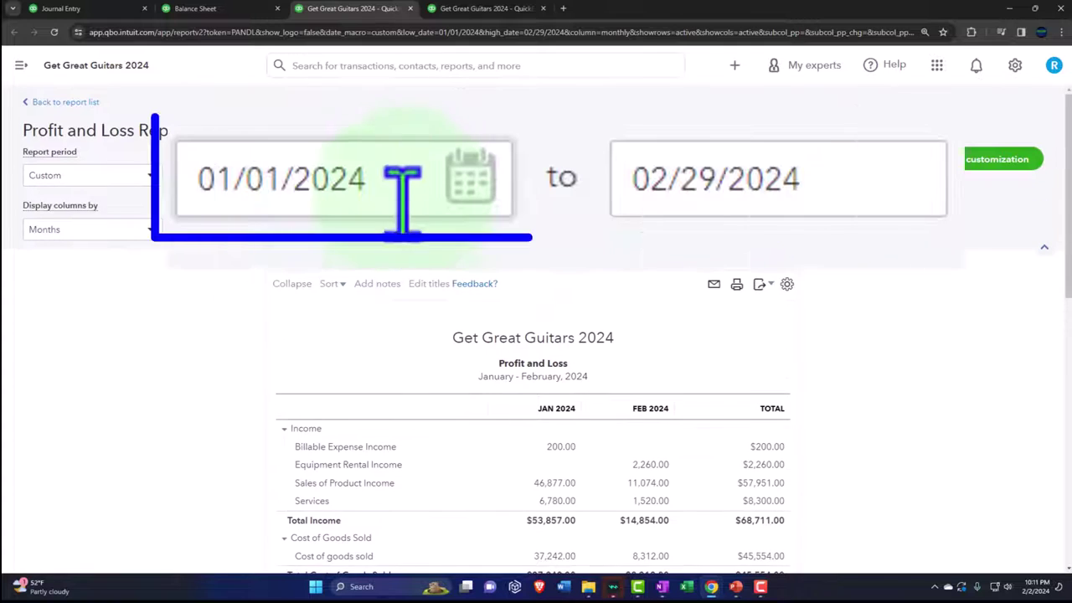
left_click(402, 192)
left_click(809, 172)
type("03/31/2024")
key("Tab")
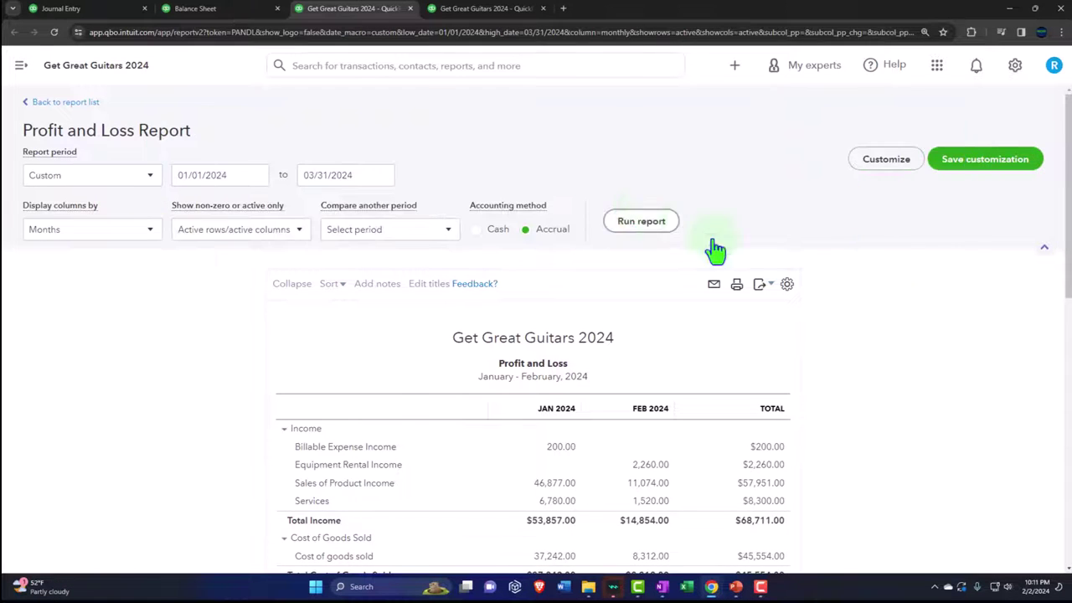
scroll(821, 285, "down", 2)
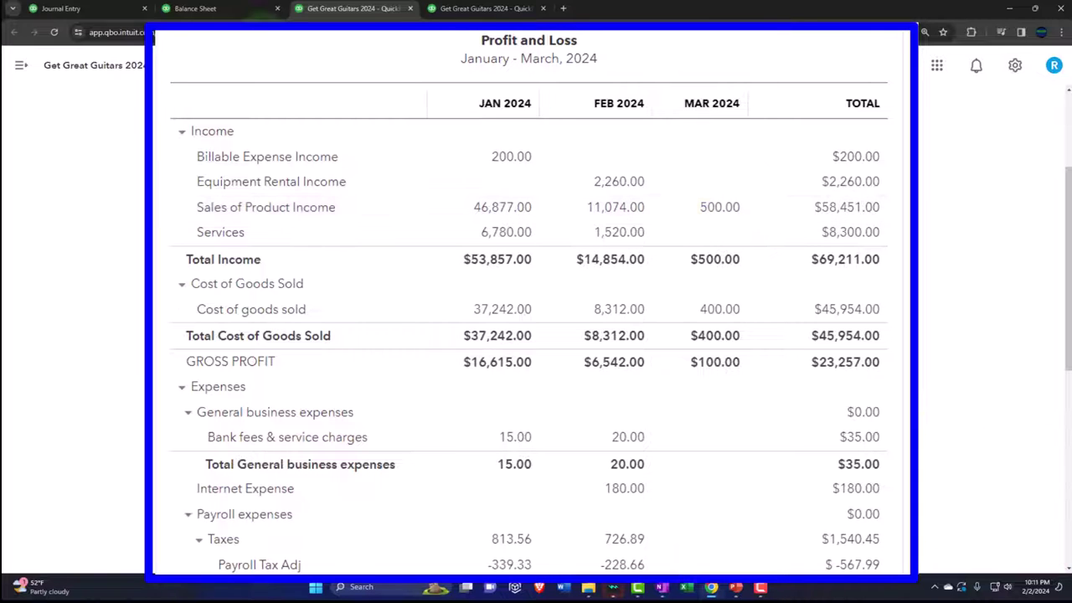
Return to the Balance Sheet and examine the March 2024 liabilities, including the sales tax payable accounts.
left_click(211, 10)
scroll(126, 481, "down", 6)
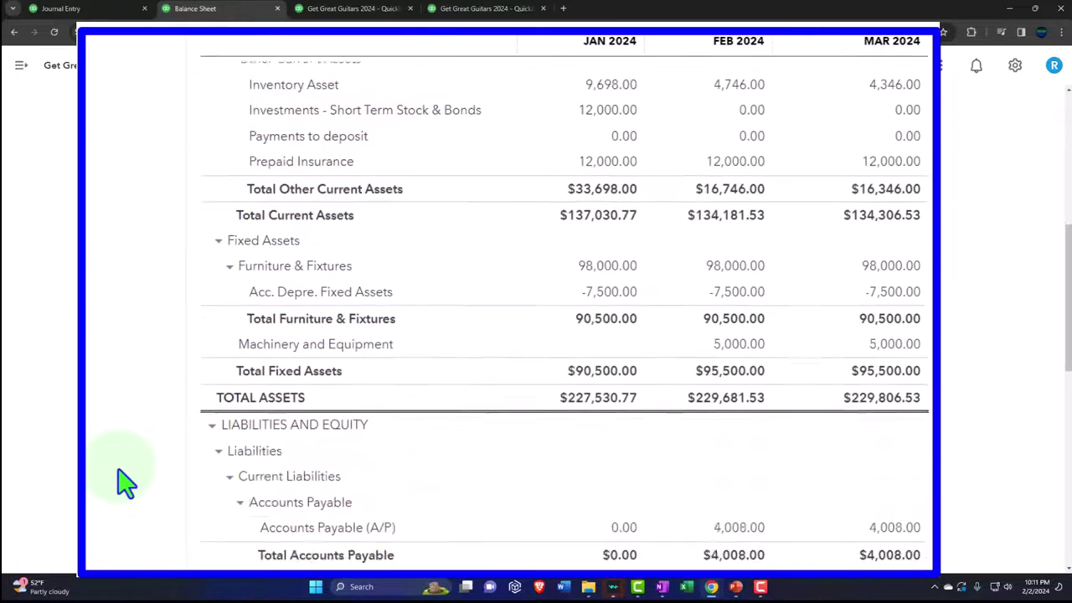
scroll(125, 481, "down", 5)
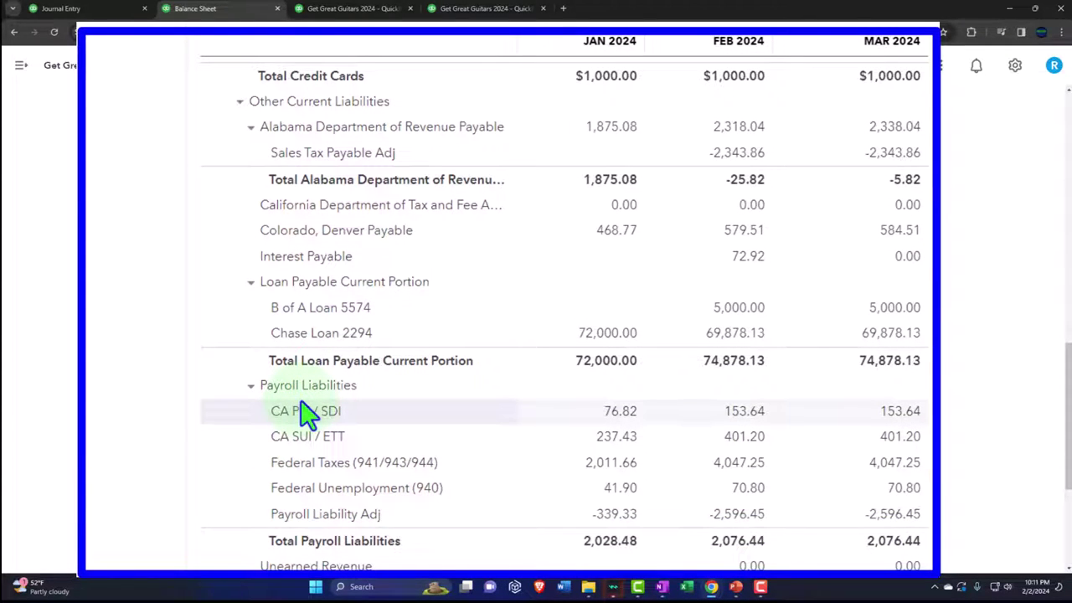
scroll(305, 412, "up", 2)
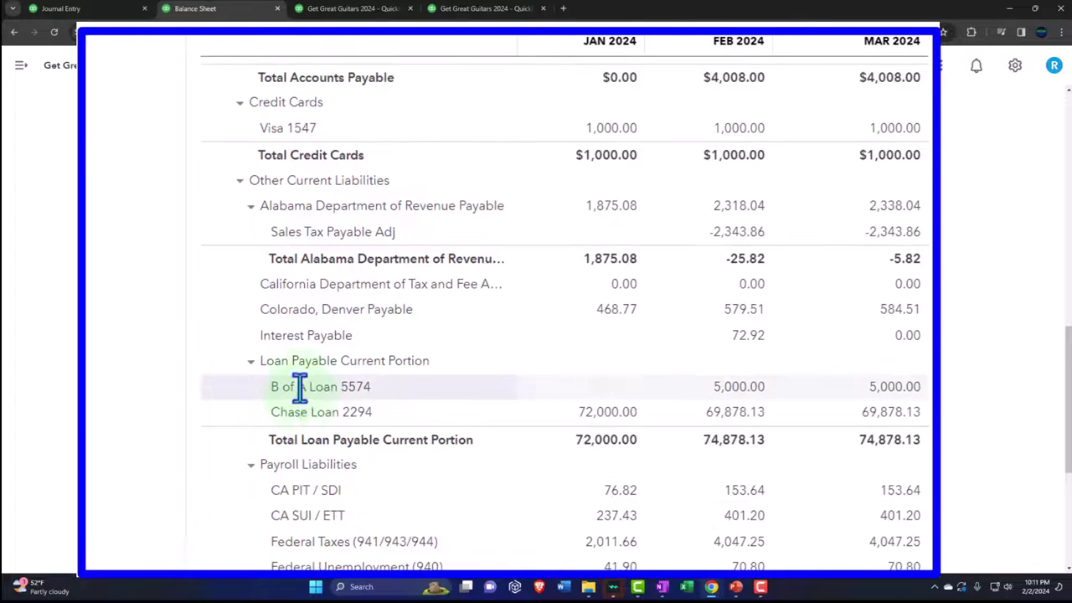
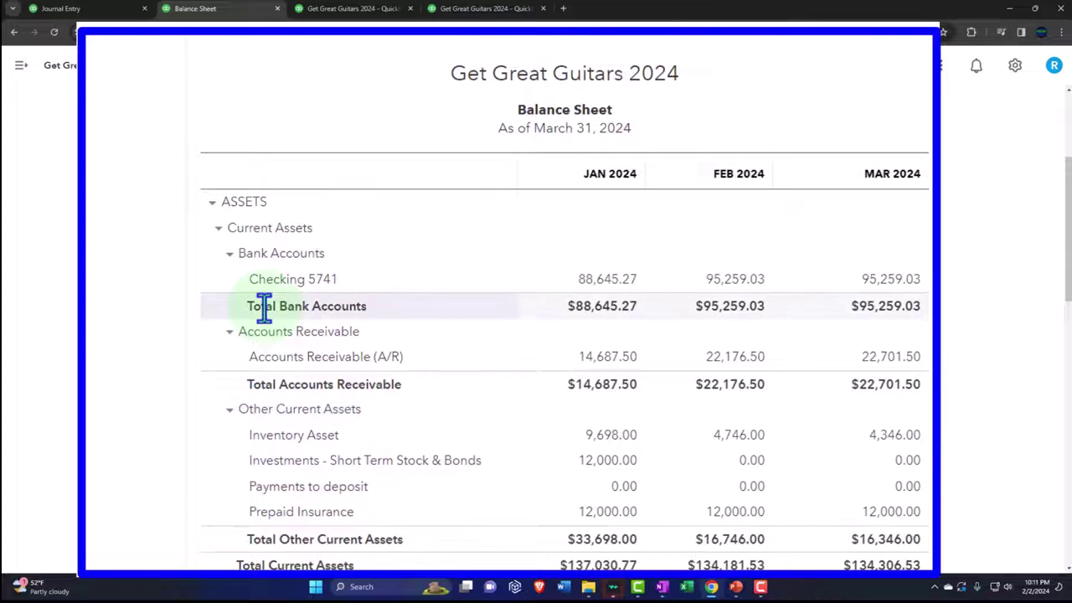
Examine the transactions behind the March 2024 Inventory Asset balance, then return to the Balance Sheet.
left_click(894, 435)
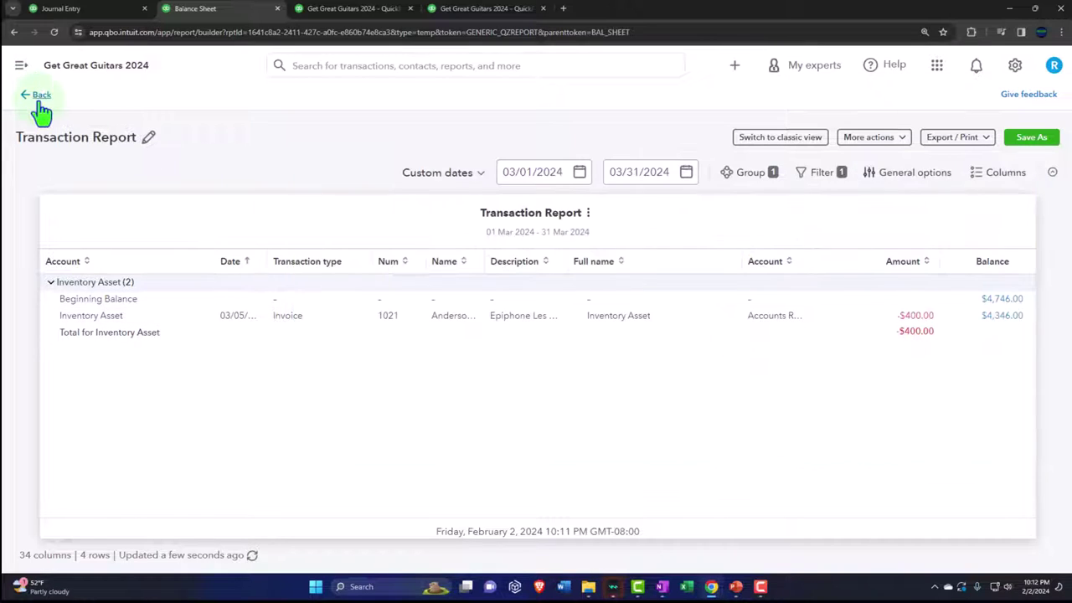
left_click(37, 97)
Run the Profit and Loss report and review March 2024 sales, cost of goods sold and gross profit, then return to the Balance Sheet.
left_click(337, 10)
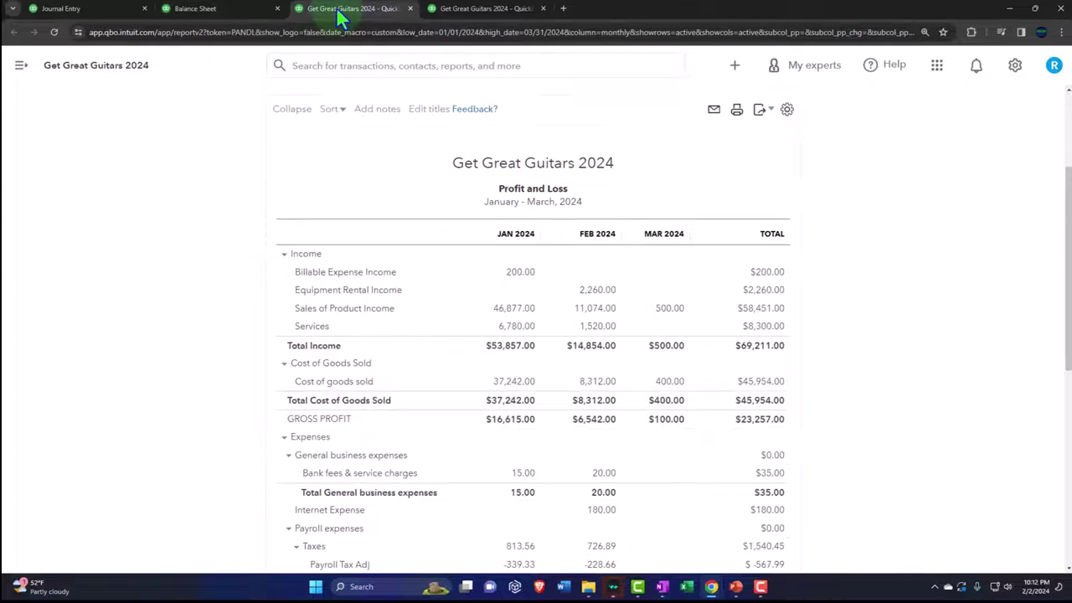
scroll(509, 292, "up", 2)
left_click(636, 240)
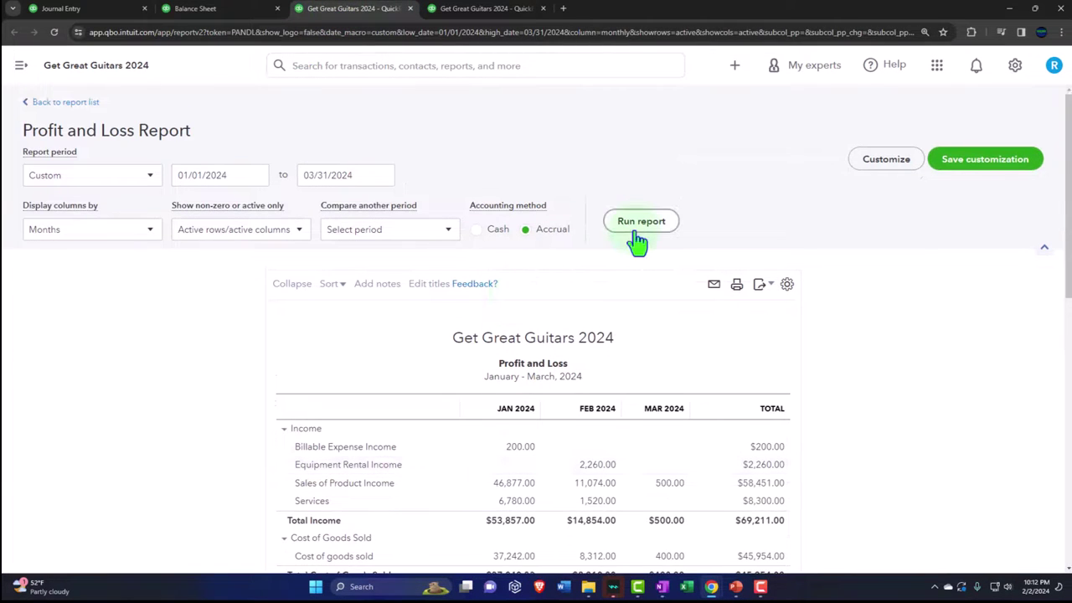
scroll(637, 243, "down", 2)
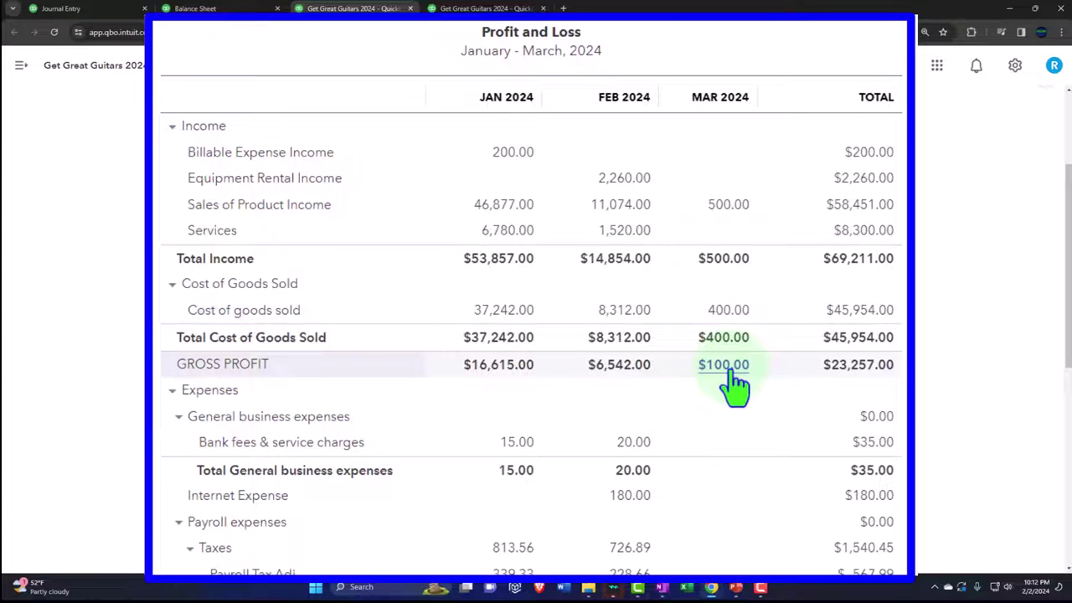
left_click(233, 10)
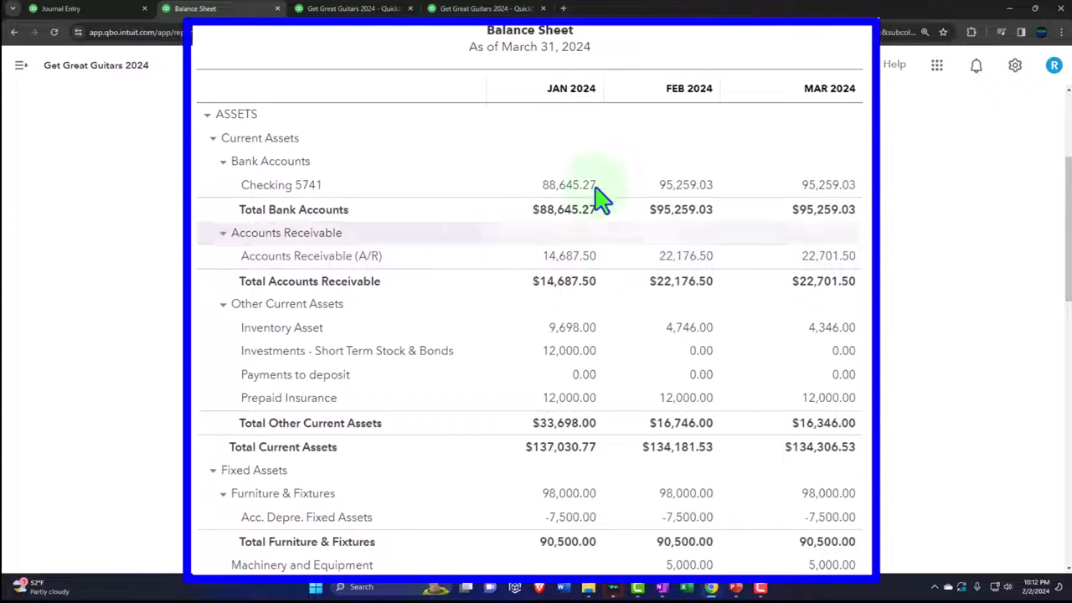
Duplicate the Trial Balance browser tab and open the Customer Balance Detail report in the copy.
left_click(494, 11)
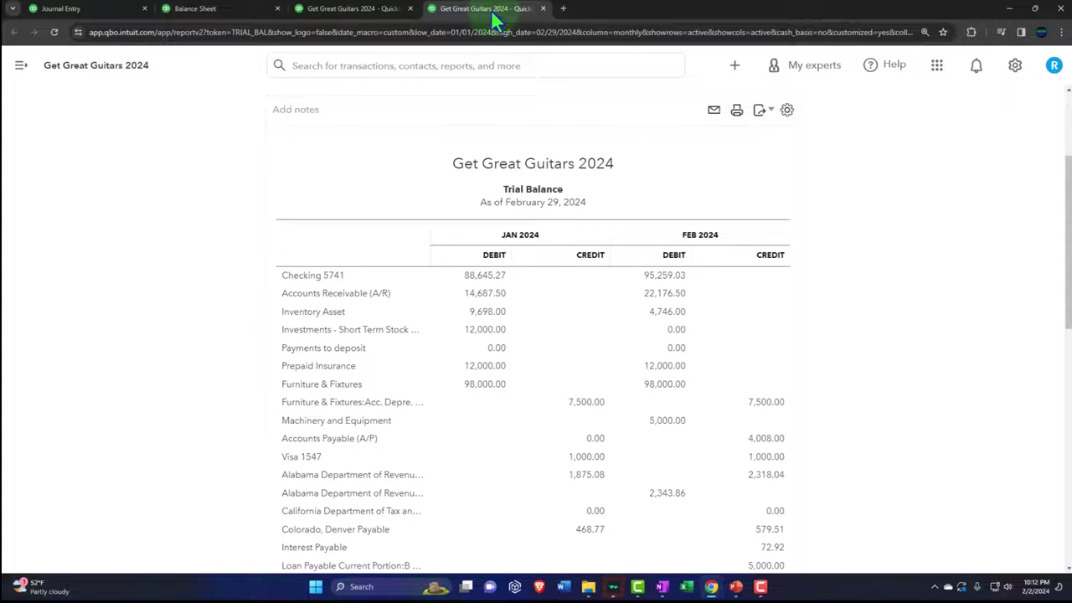
right_click(494, 14)
left_click(519, 124)
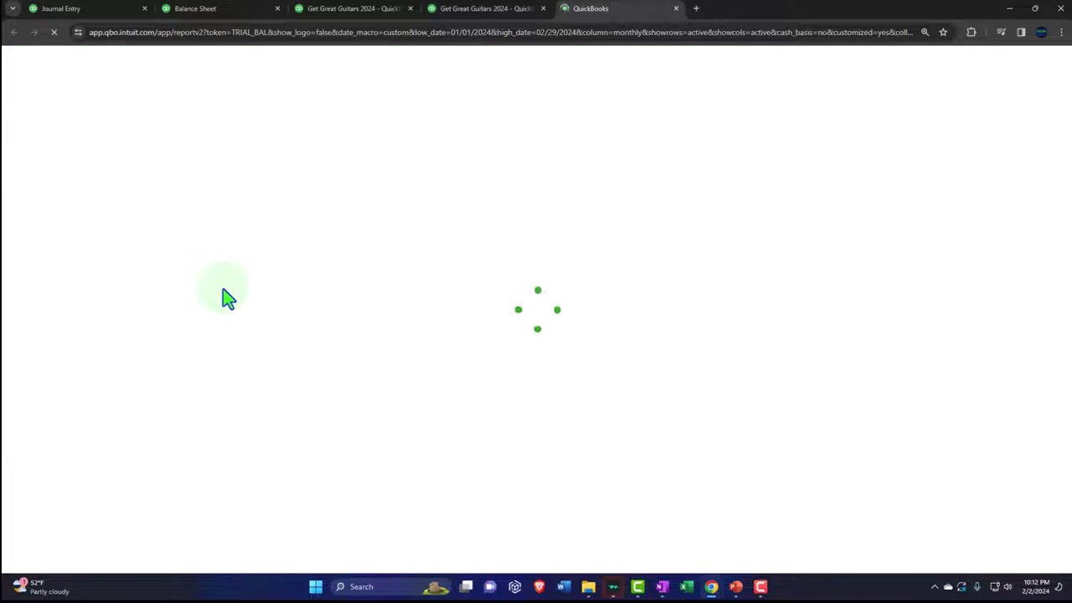
mouse_move(110, 293)
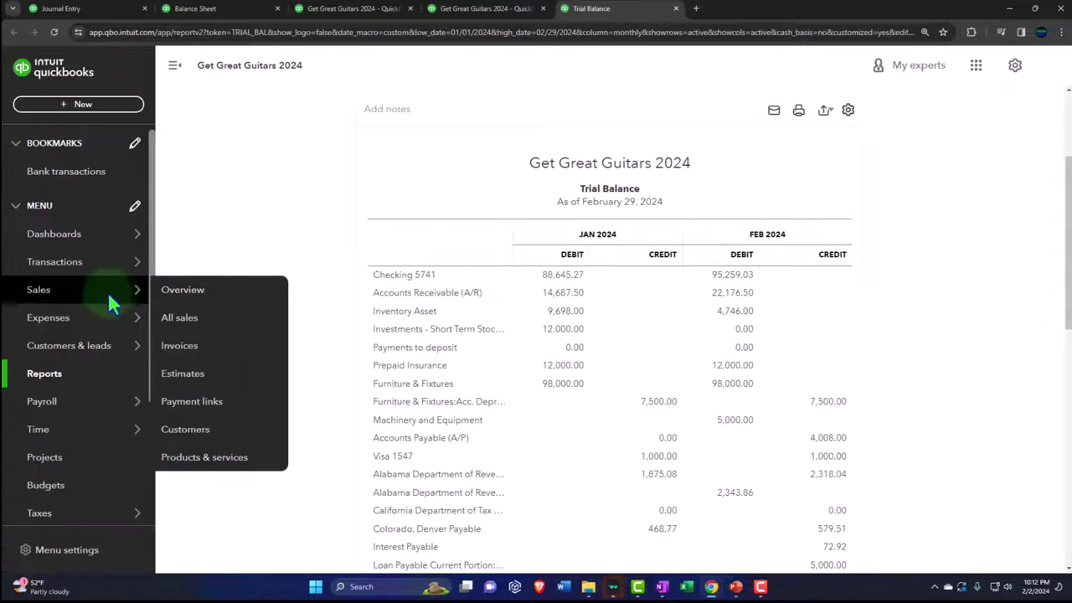
left_click(67, 377)
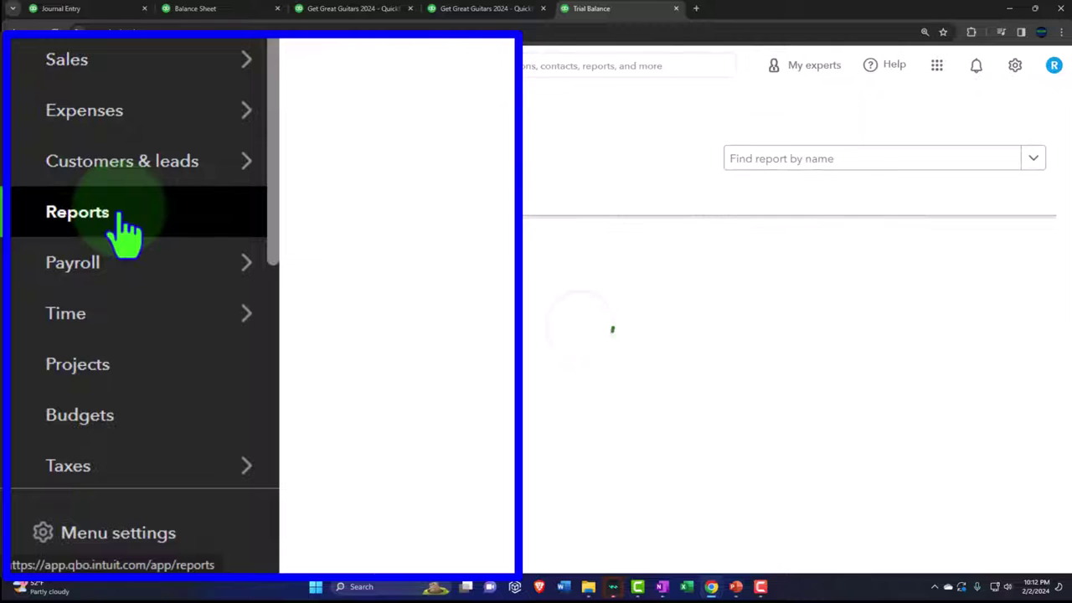
scroll(113, 360, "down", 5)
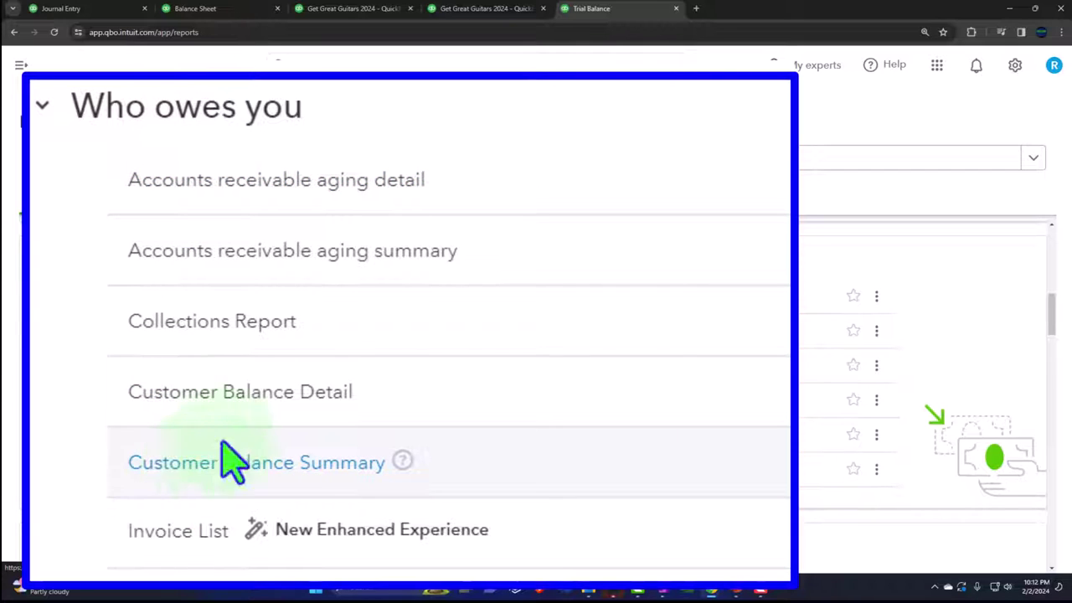
left_click(235, 406)
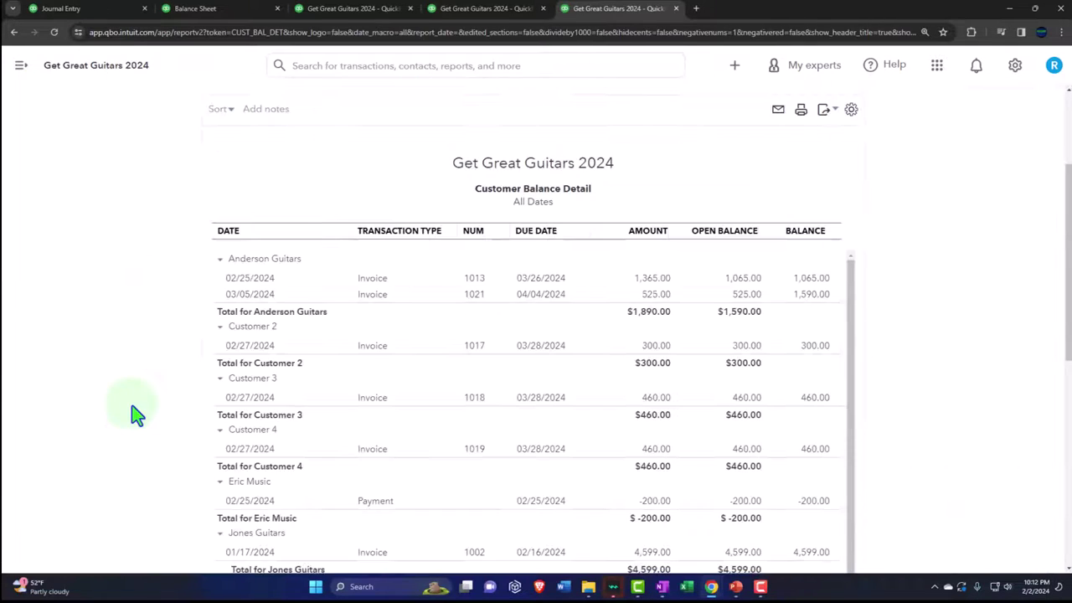
Examine the Customer Balance Detail report down to its total and compare it with accounts receivable on the Balance Sheet.
scroll(136, 289, "down", 4)
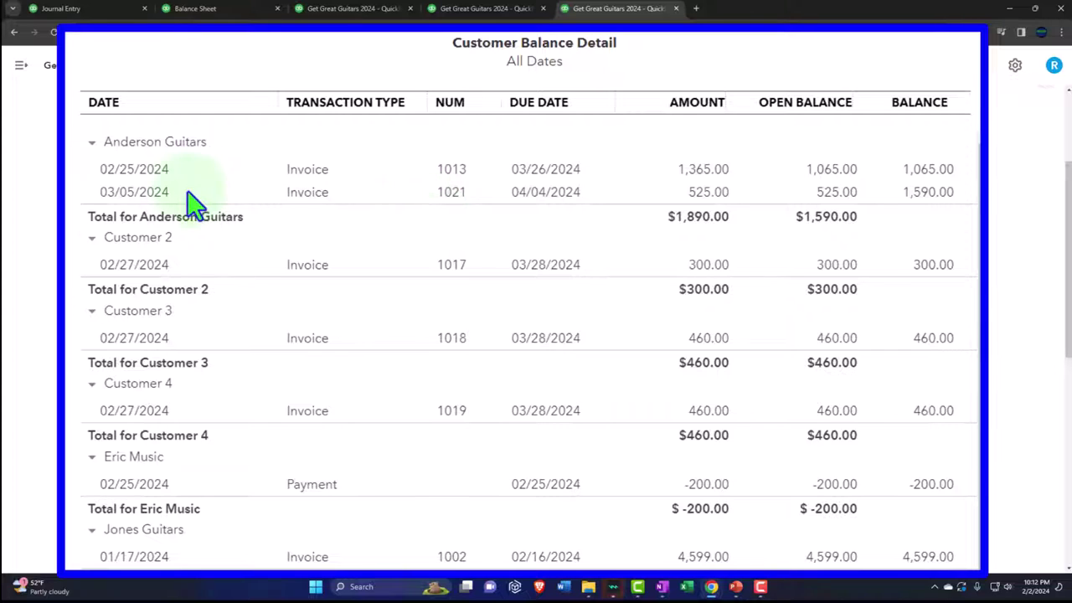
scroll(605, 239, "down", 10)
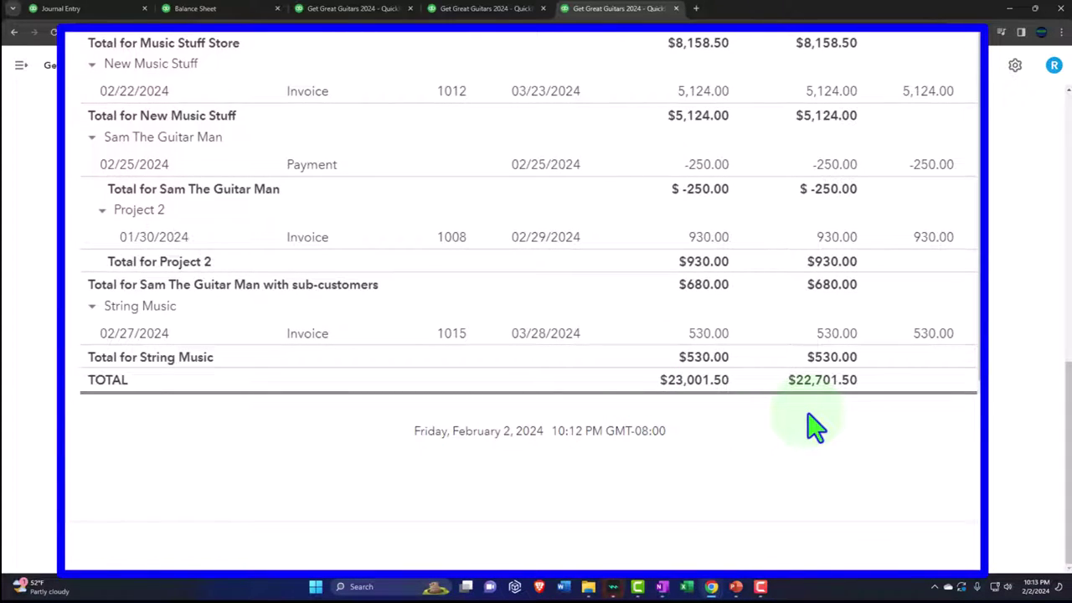
left_click(214, 9)
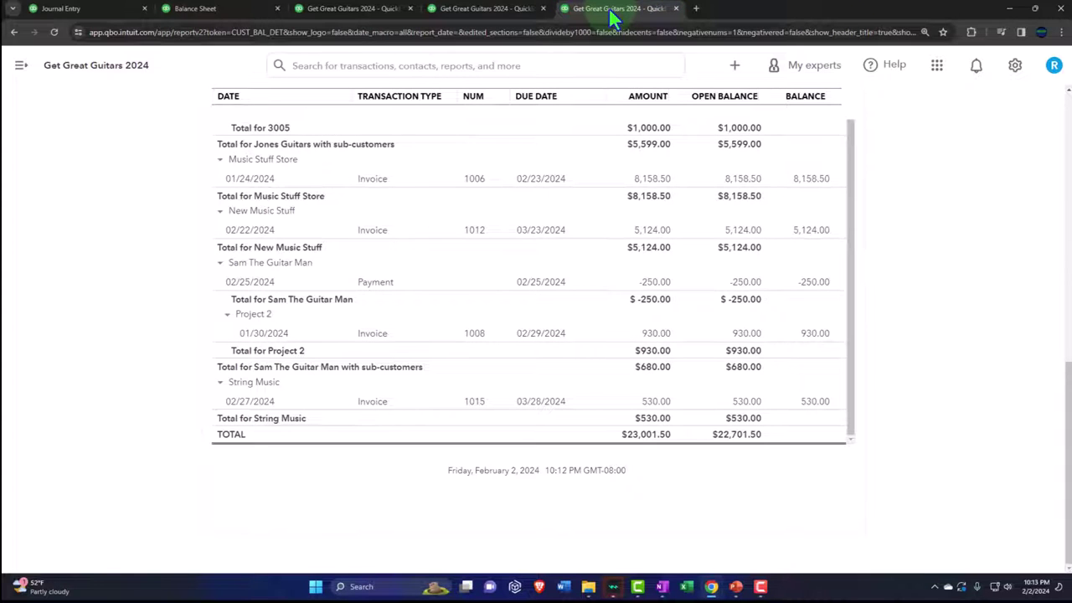
Duplicate the Customer Balance Detail browser tab, search the reports for "inve" and open the Inventory Valuation Summary in the copy.
right_click(614, 16)
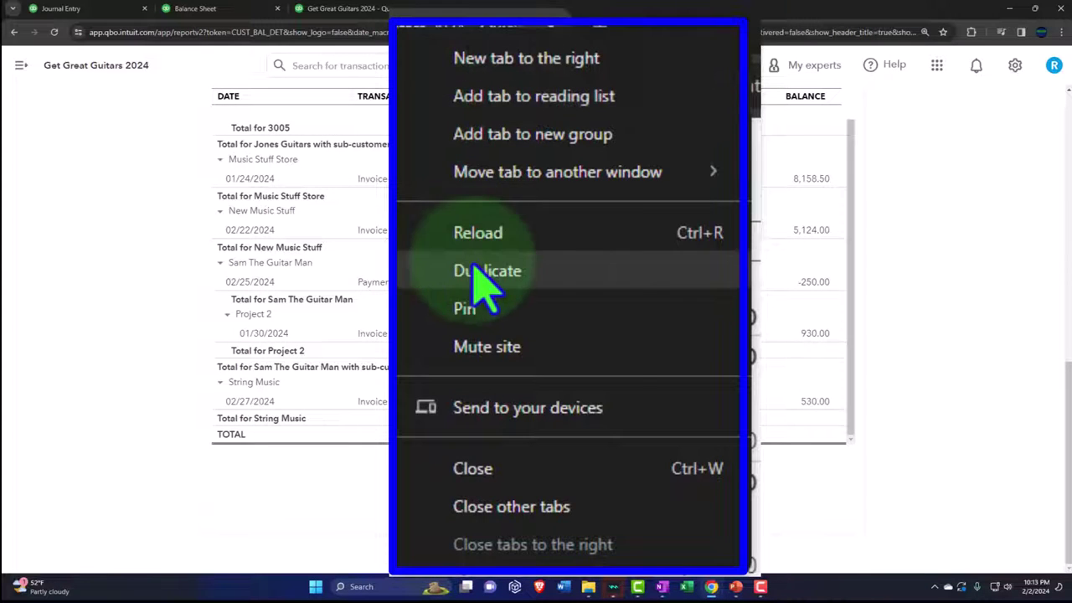
left_click(641, 113)
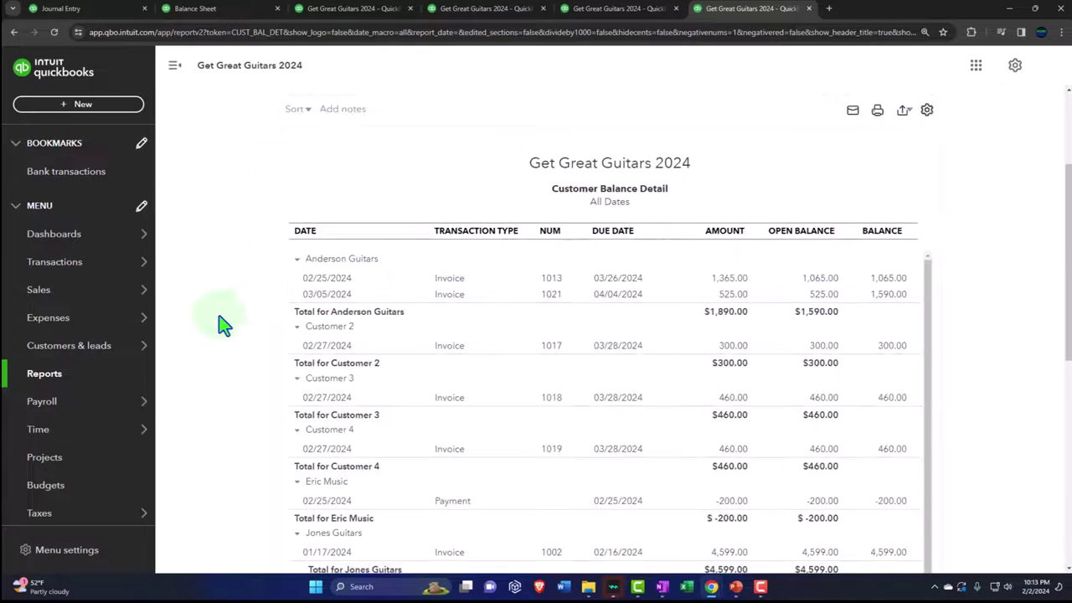
mouse_move(24, 383)
left_click(73, 247)
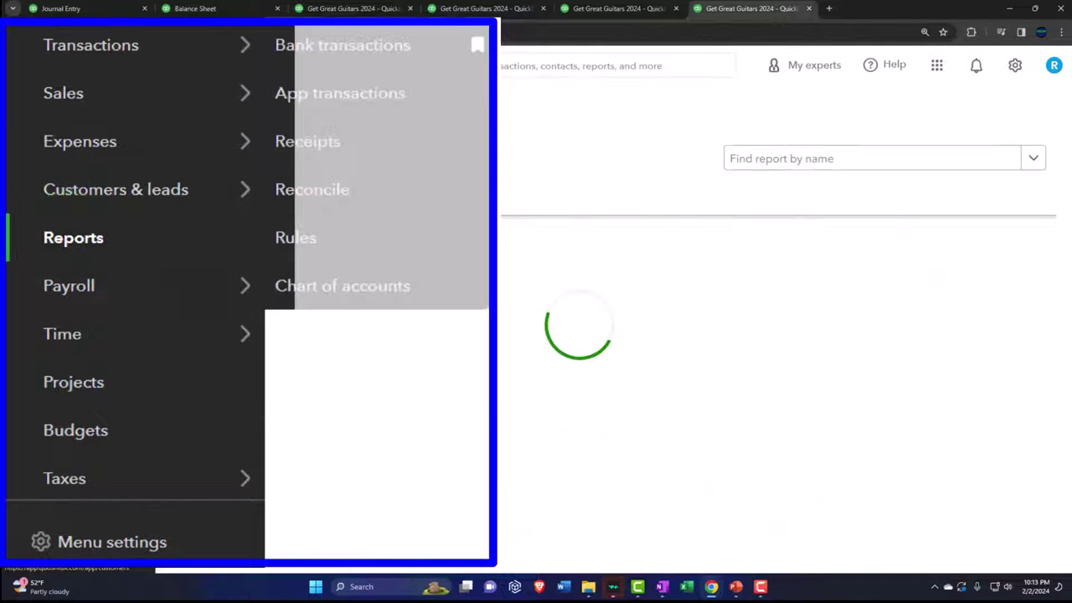
left_click(727, 163)
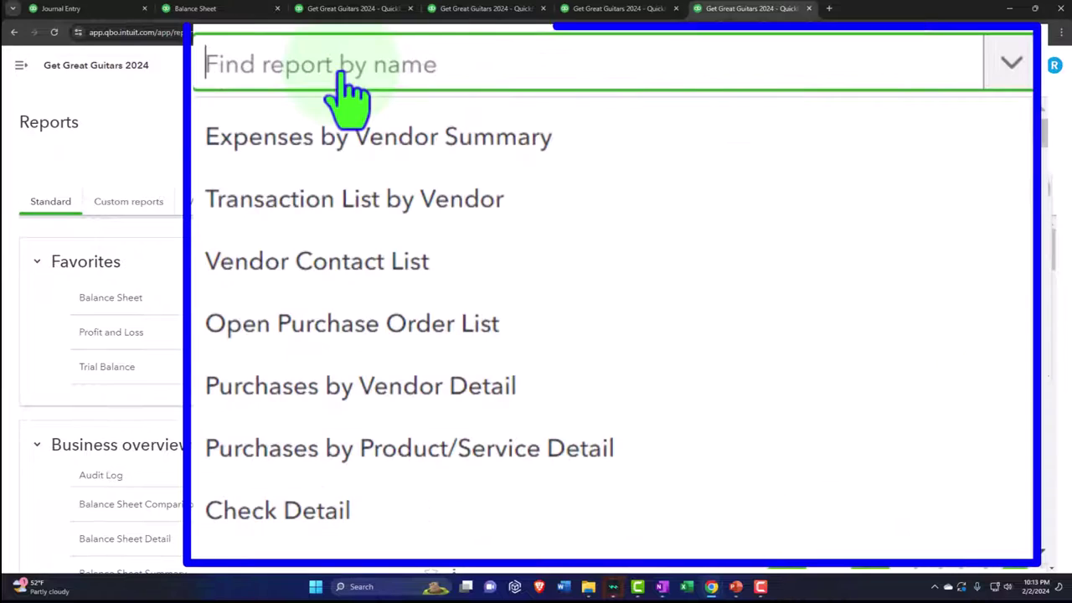
type("inve")
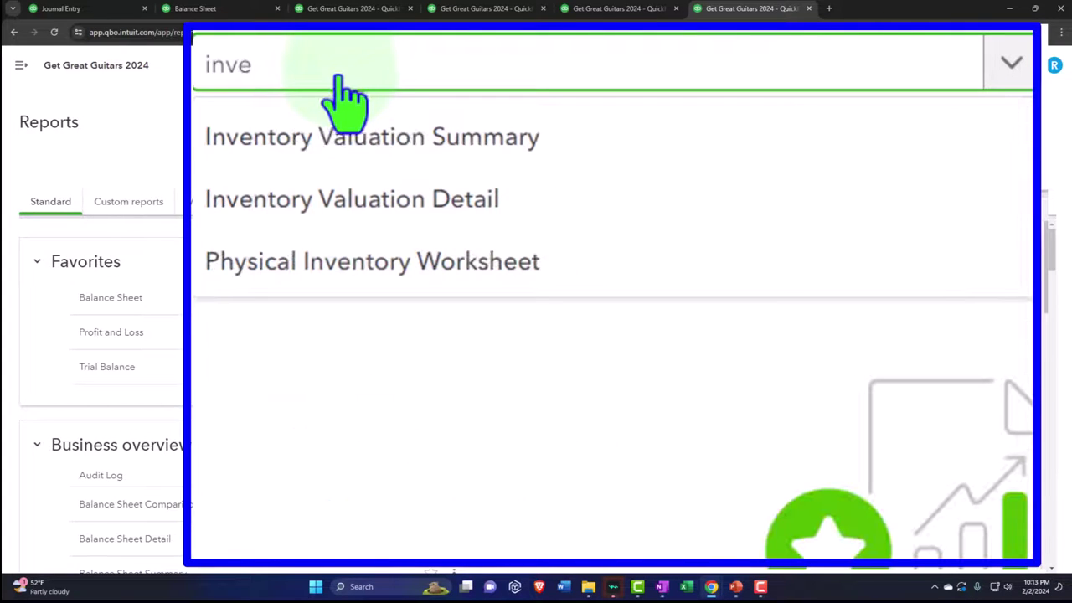
left_click(328, 130)
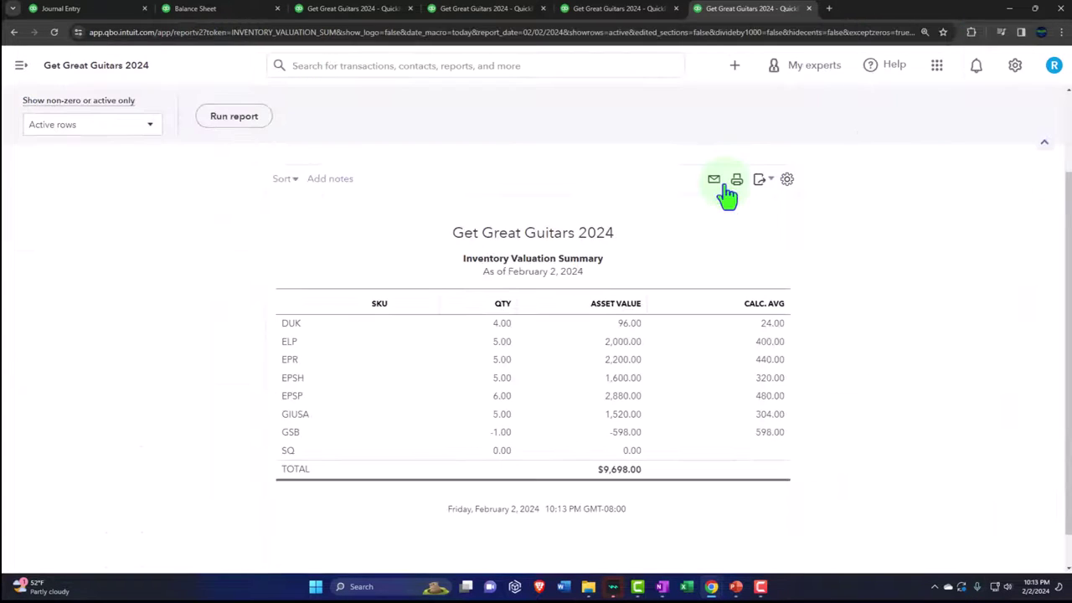
Run the Inventory Valuation Summary as of 03/31/2024 and compare its total with the Inventory Asset balance on the Balance Sheet.
scroll(400, 246, "up", 2)
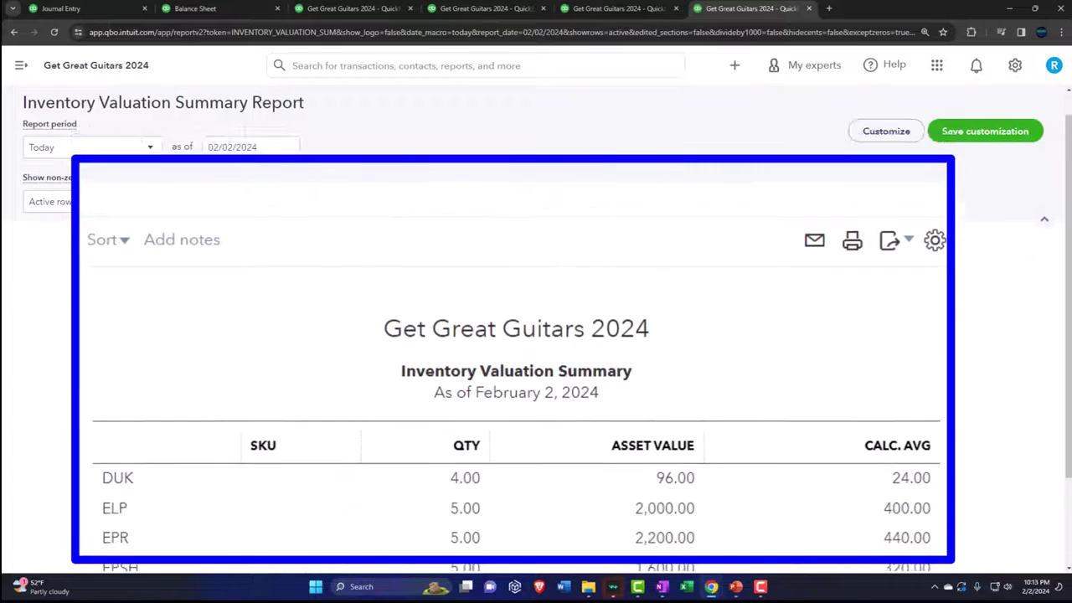
scroll(400, 246, "down", 3)
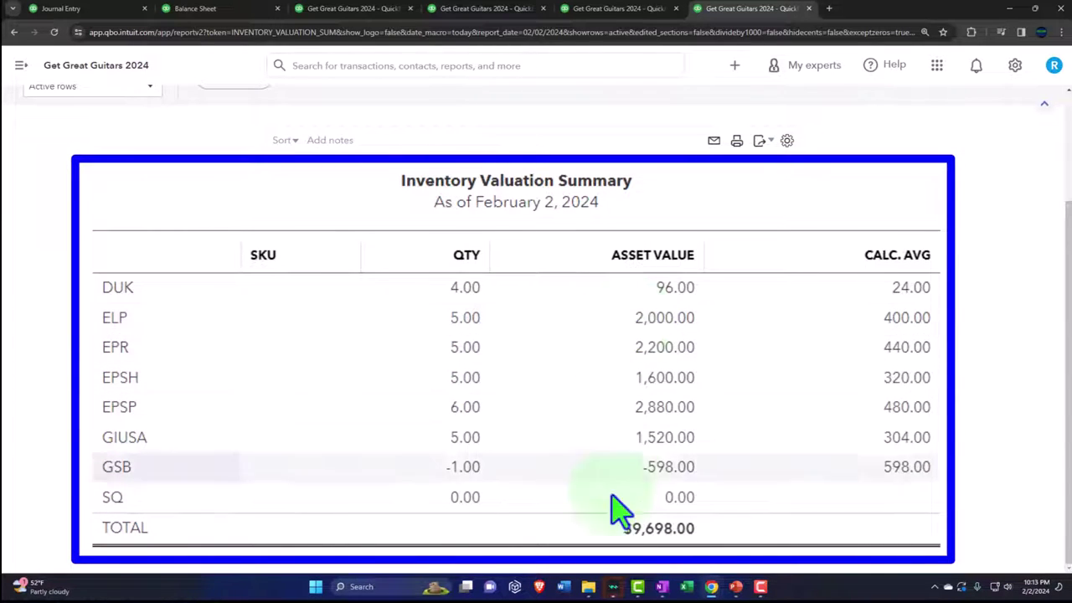
scroll(400, 352, "up", 3)
left_click(270, 184)
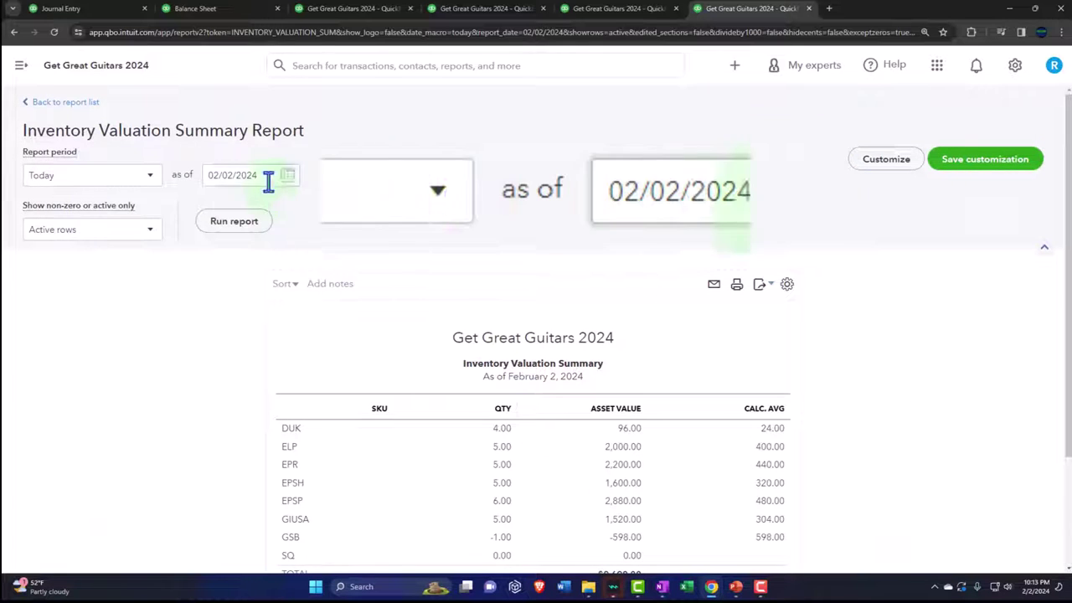
type("03312024")
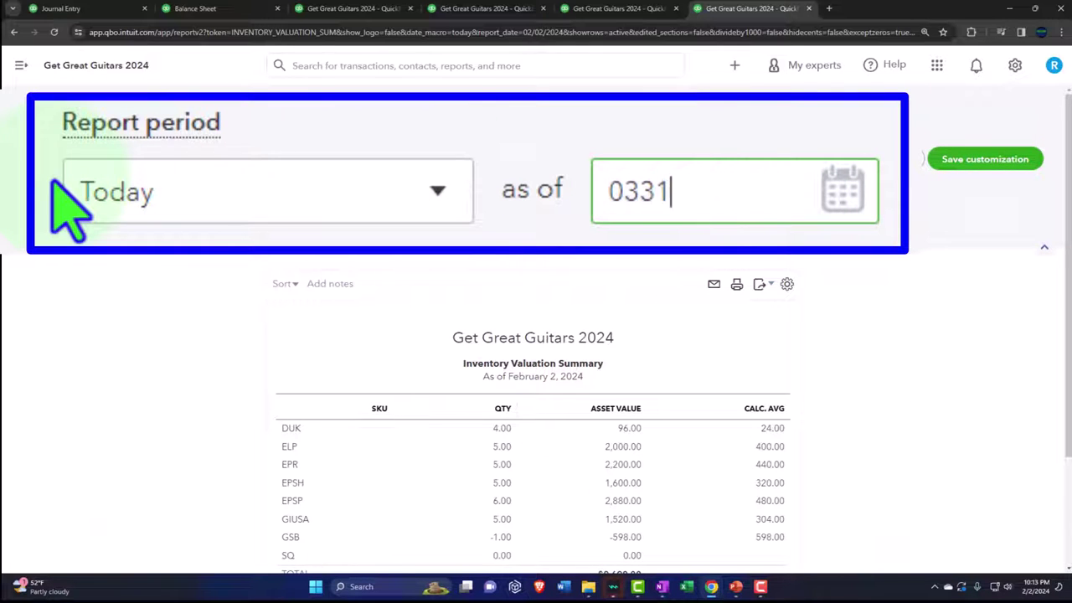
key("Tab")
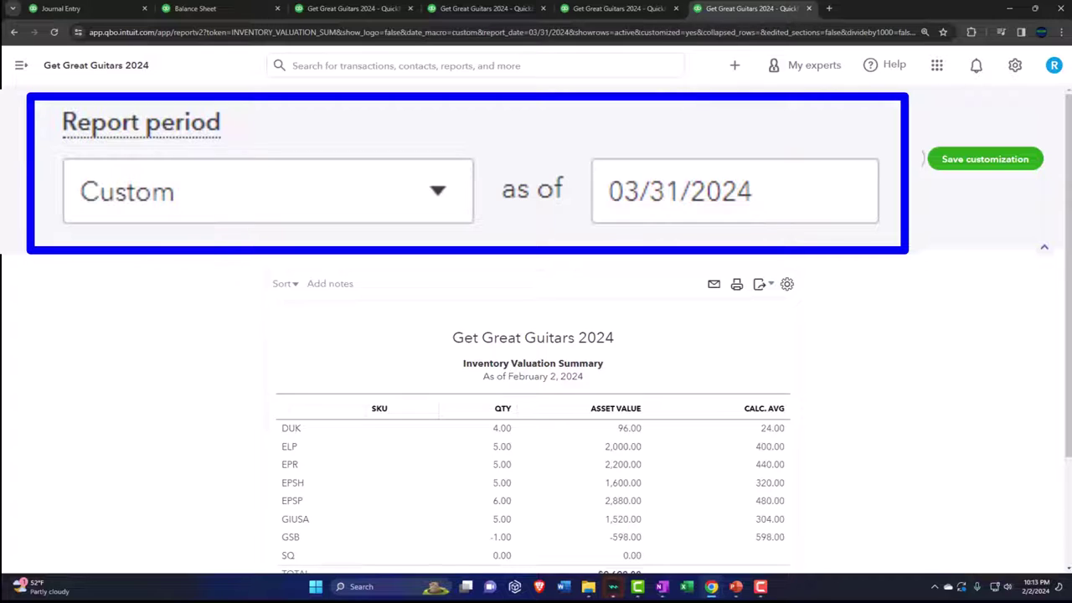
scroll(227, 256, "down", 3)
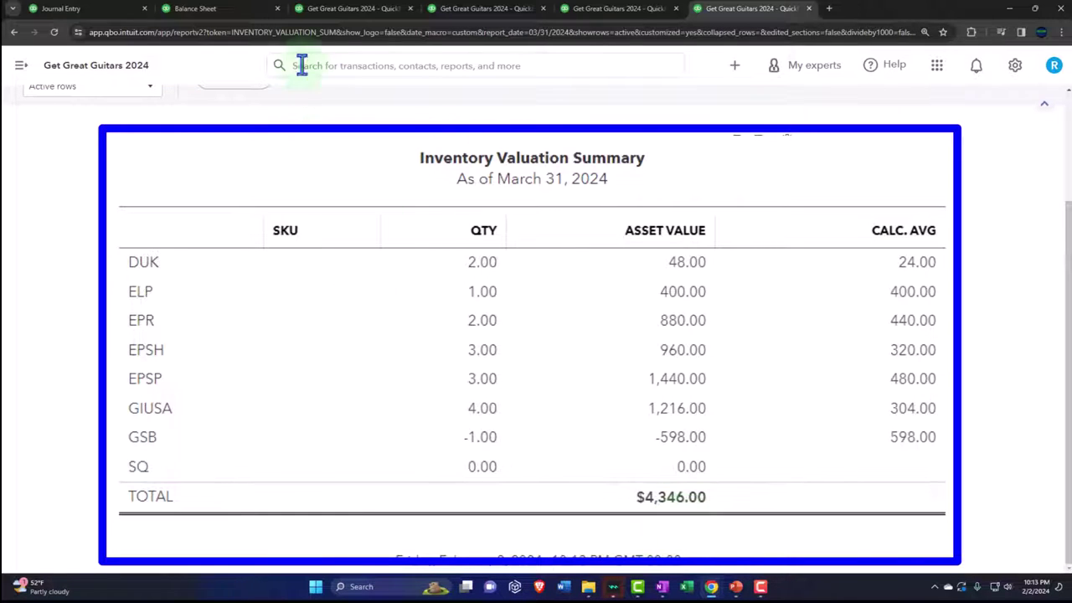
left_click(216, 10)
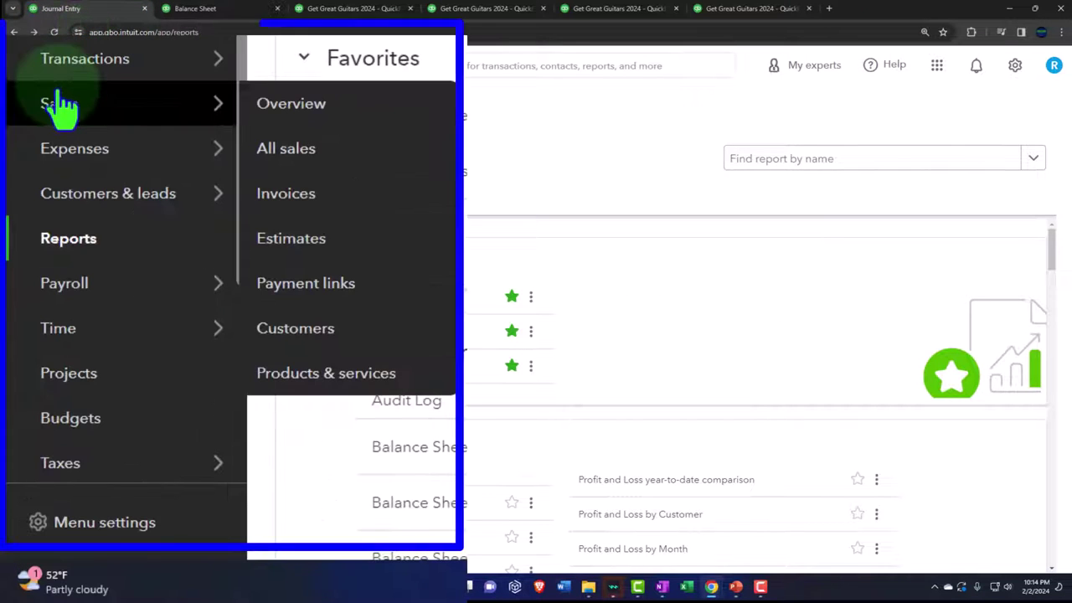
Open the Sales area's invoice list from the first browser tab and look over the unpaid and paid invoices.
left_click(40, 293)
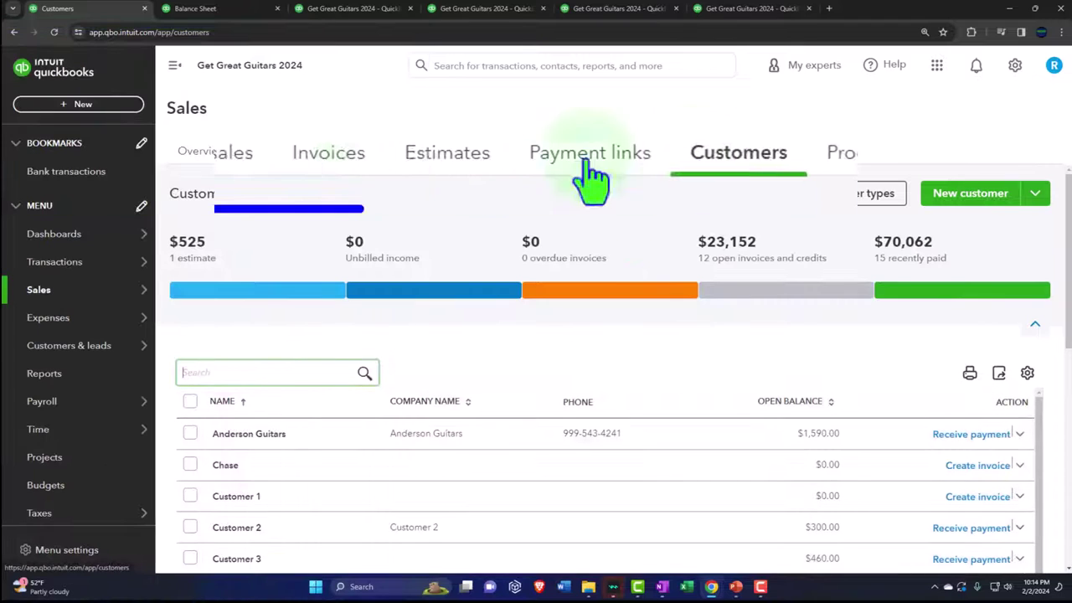
left_click(327, 159)
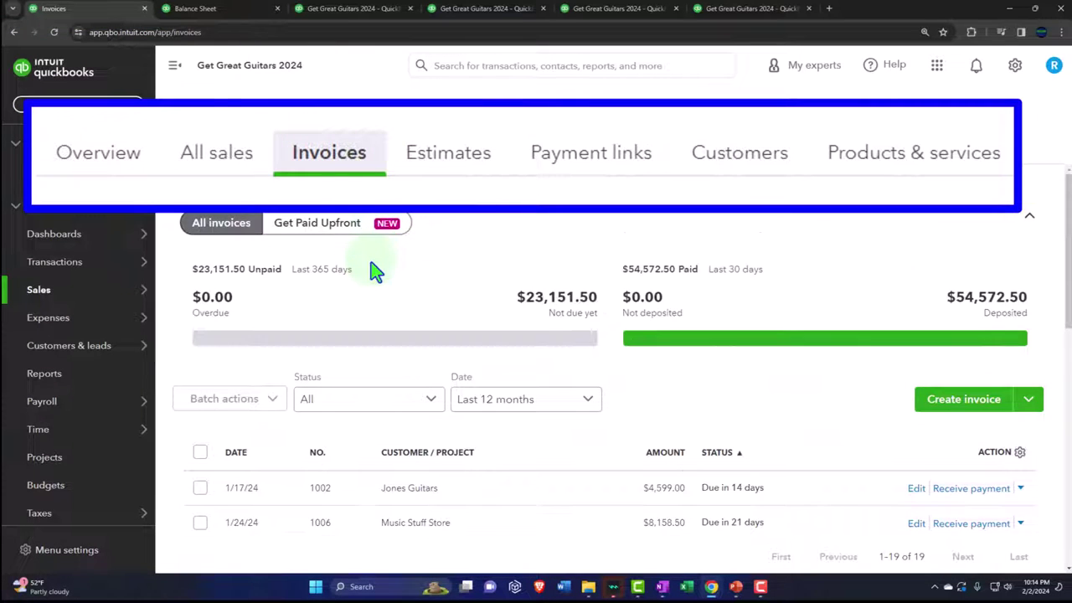
scroll(375, 268, "down", 2)
scroll(371, 242, "up", 2)
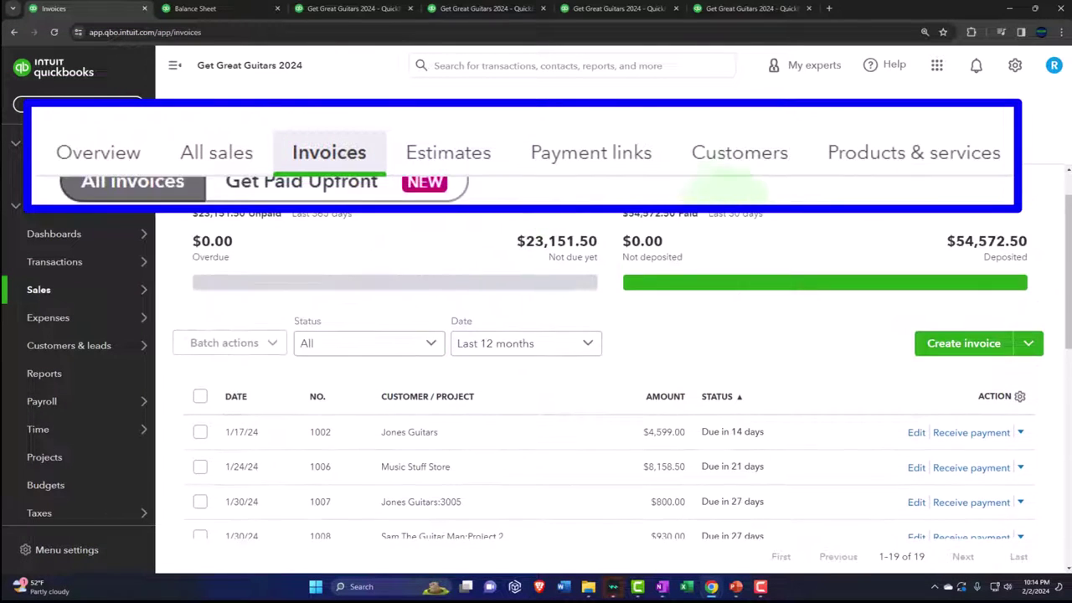
Filter the customer list to open invoices and open the Anderson Guitars transaction list.
left_click(568, 156)
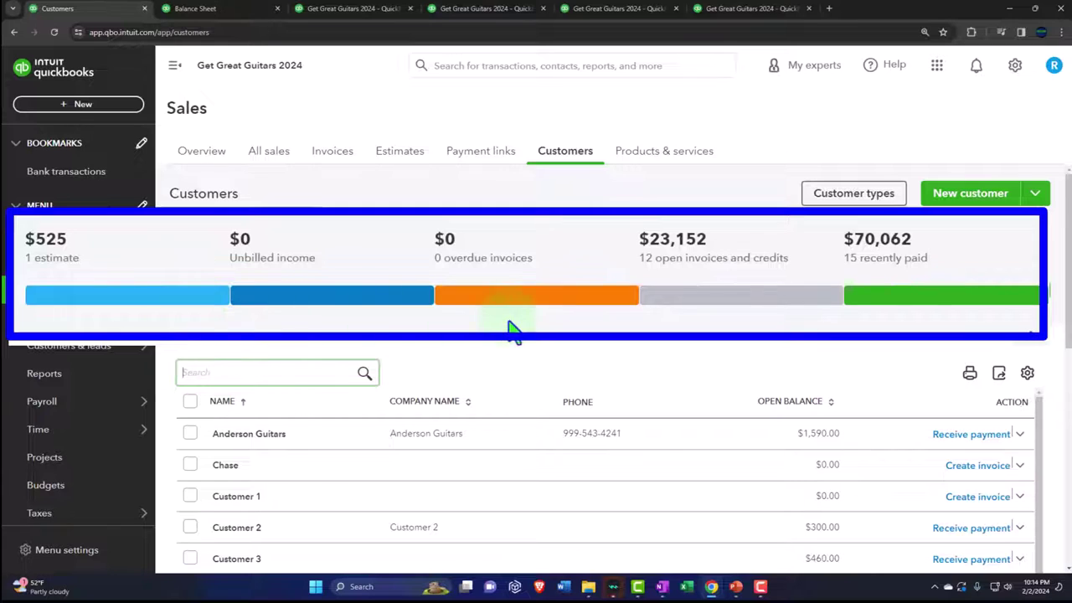
left_click(668, 304)
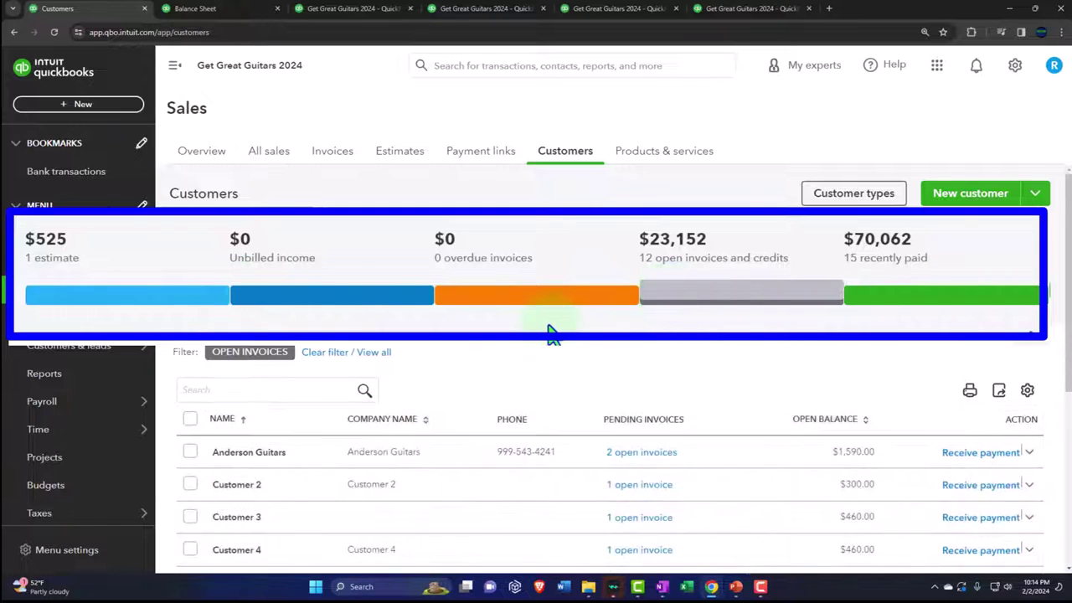
left_click(502, 453)
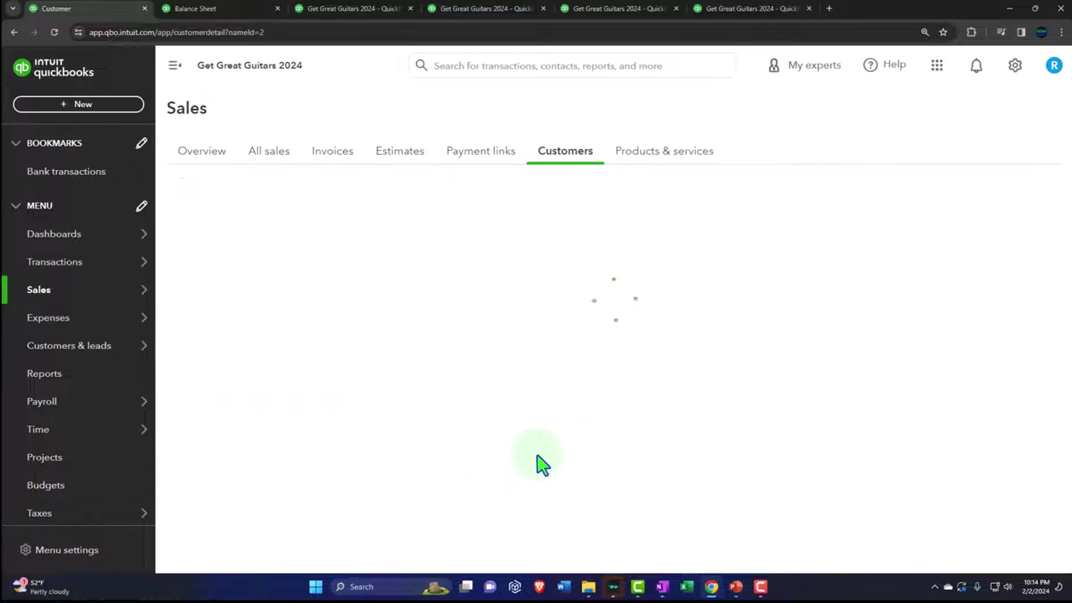
scroll(469, 377, "down", 1)
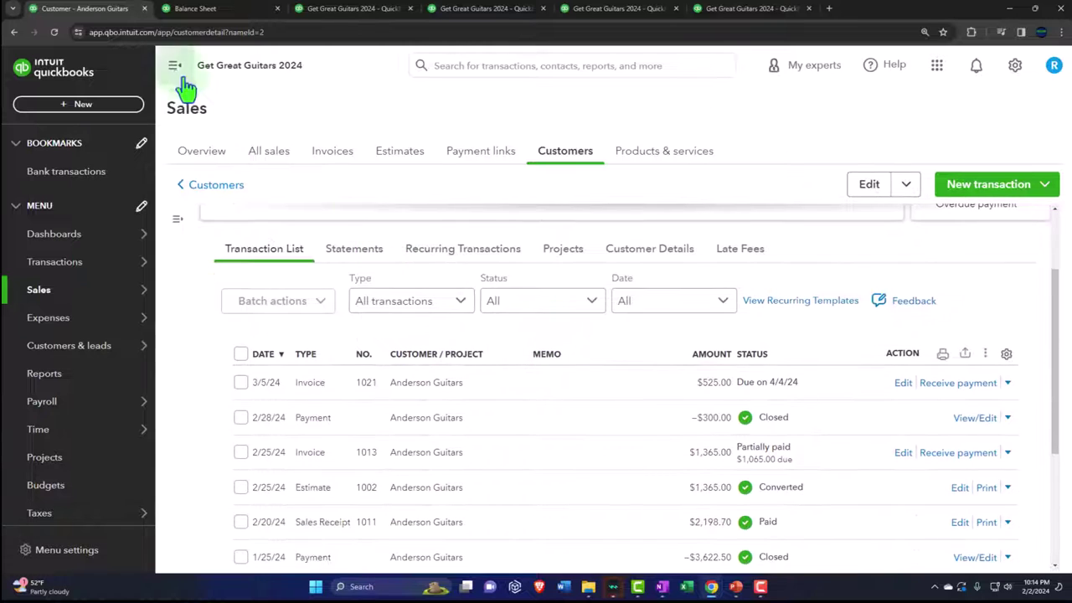
Look through the Anderson Guitars transaction list and customer summary, and return to the Profit and Loss report tab.
left_click(174, 64)
scroll(216, 495, "down", 1)
scroll(216, 495, "down", 3)
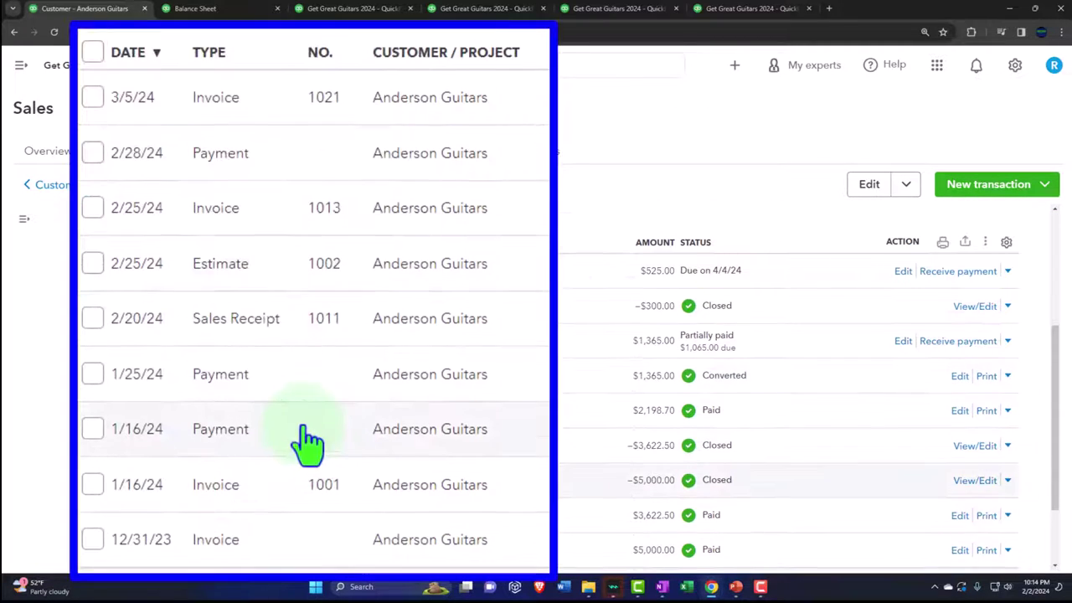
scroll(216, 495, "up", 3)
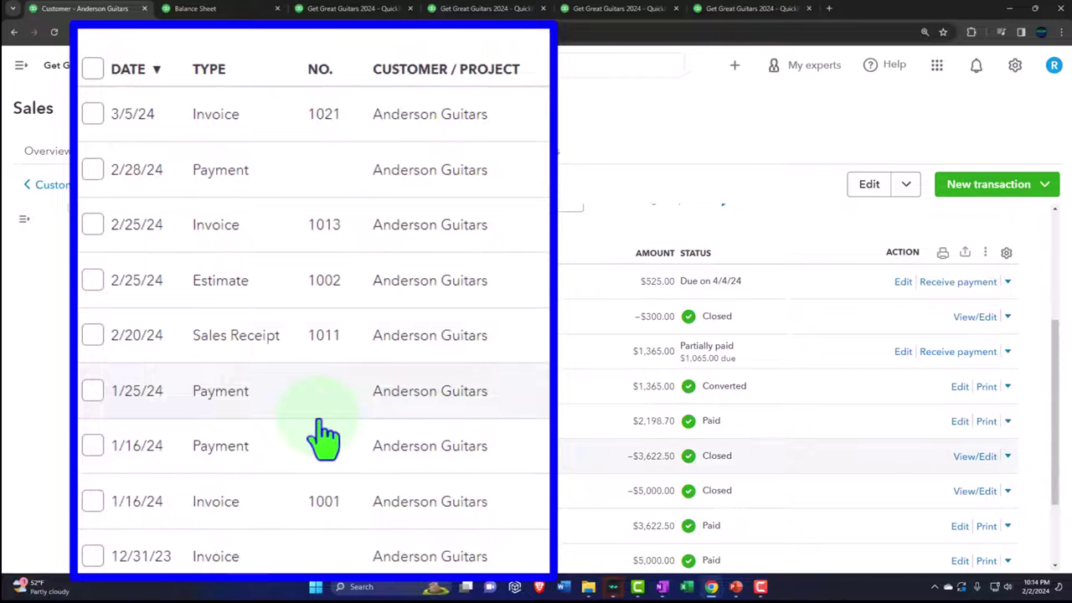
scroll(325, 436, "up", 3)
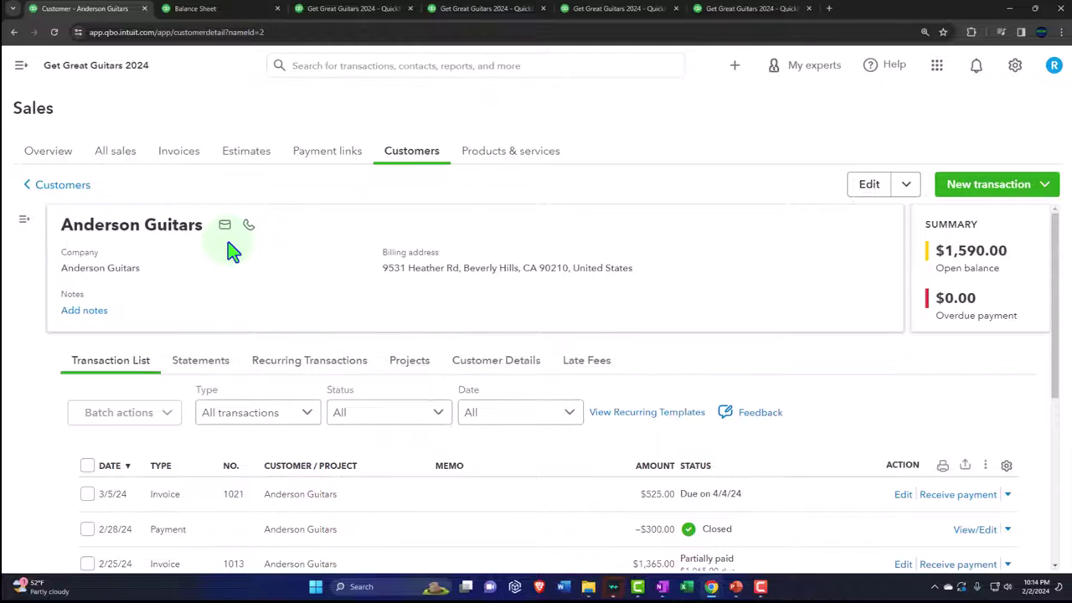
left_click(341, 10)
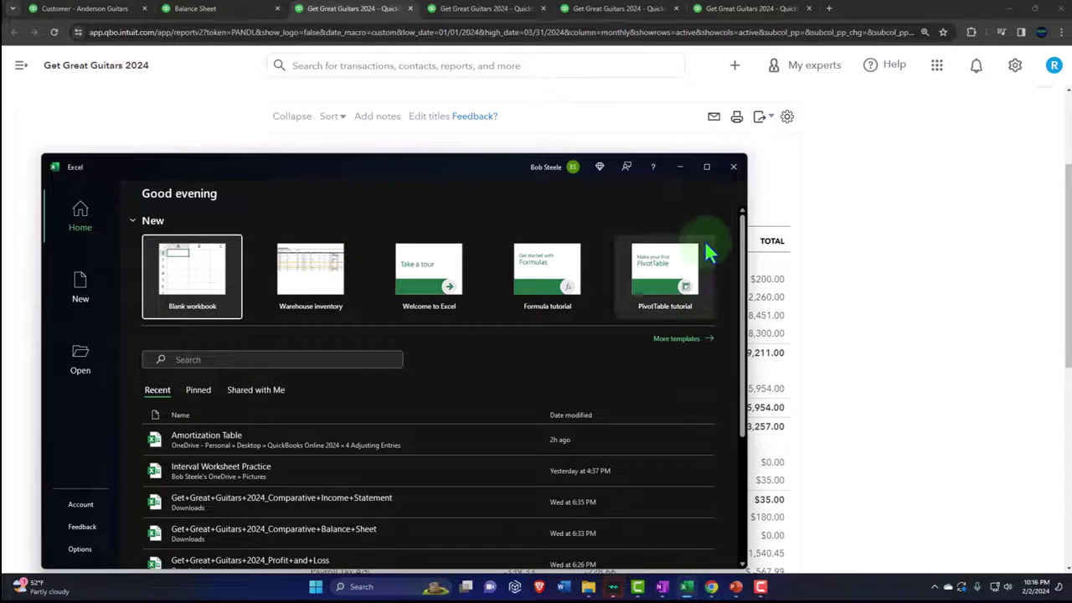
Switch to Excel in full-screen size and create a blank workbook.
left_click(706, 166)
left_click(192, 148)
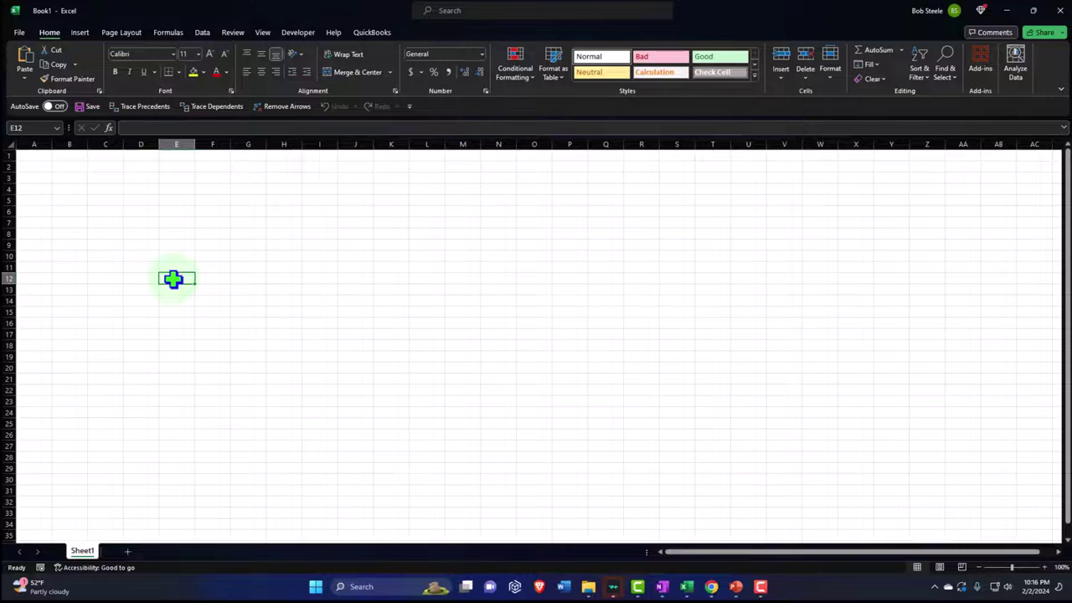
scroll(173, 280, "up", 7)
left_click(257, 410)
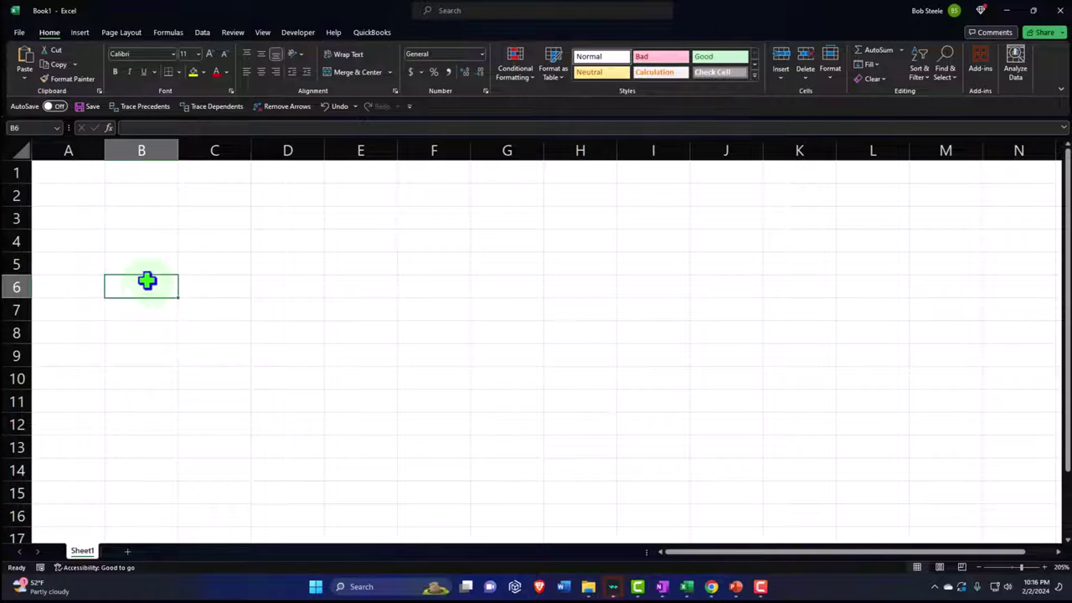
Format the whole sheet as bold Currency with two decimals, no symbol and negatives in red parentheses.
left_click(21, 150)
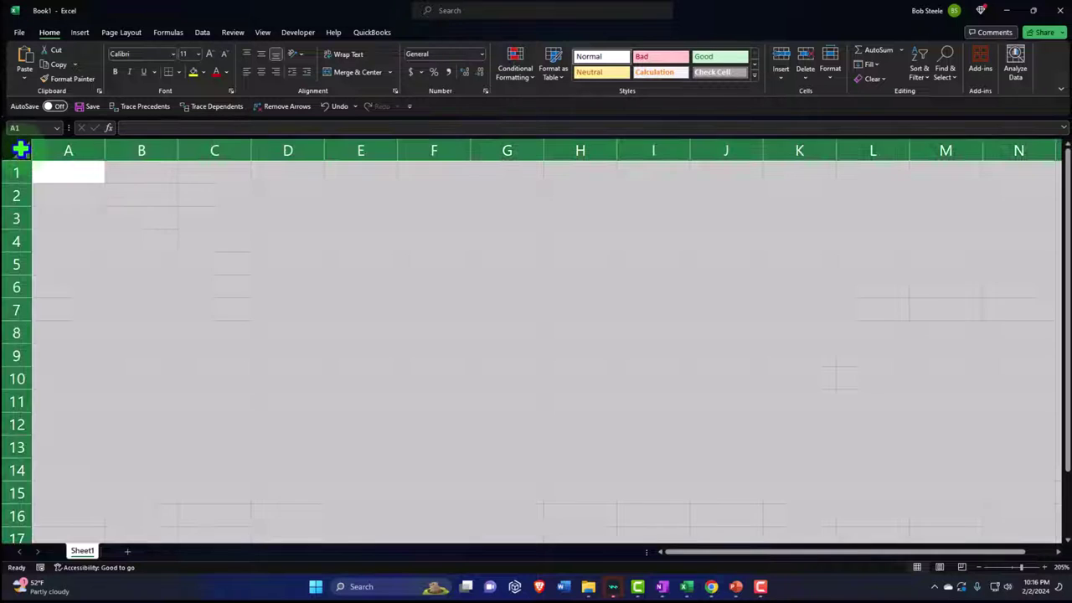
right_click(206, 232)
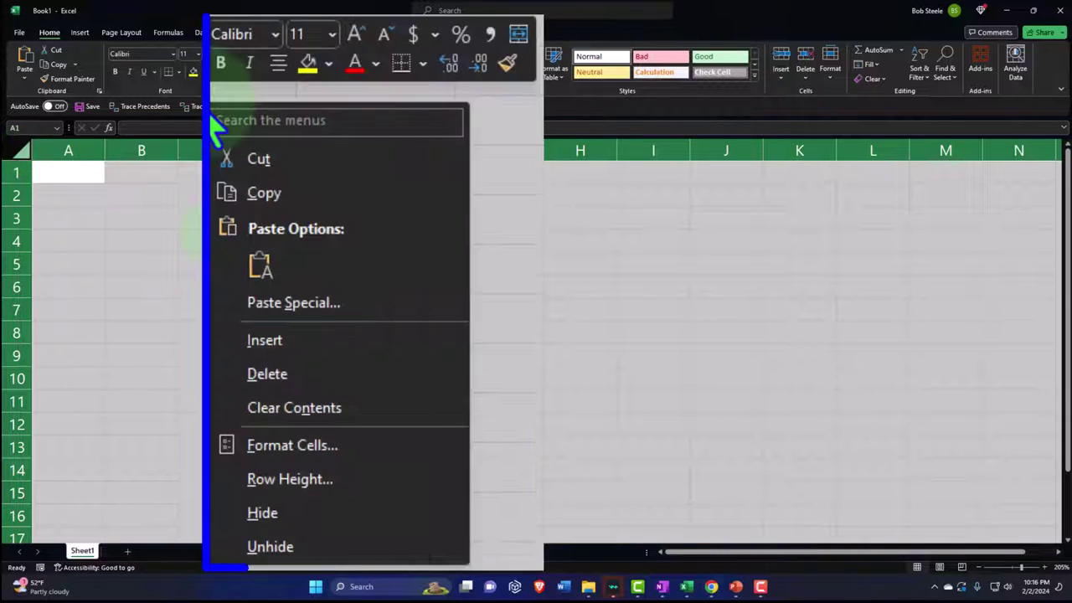
left_click(293, 449)
left_click(168, 174)
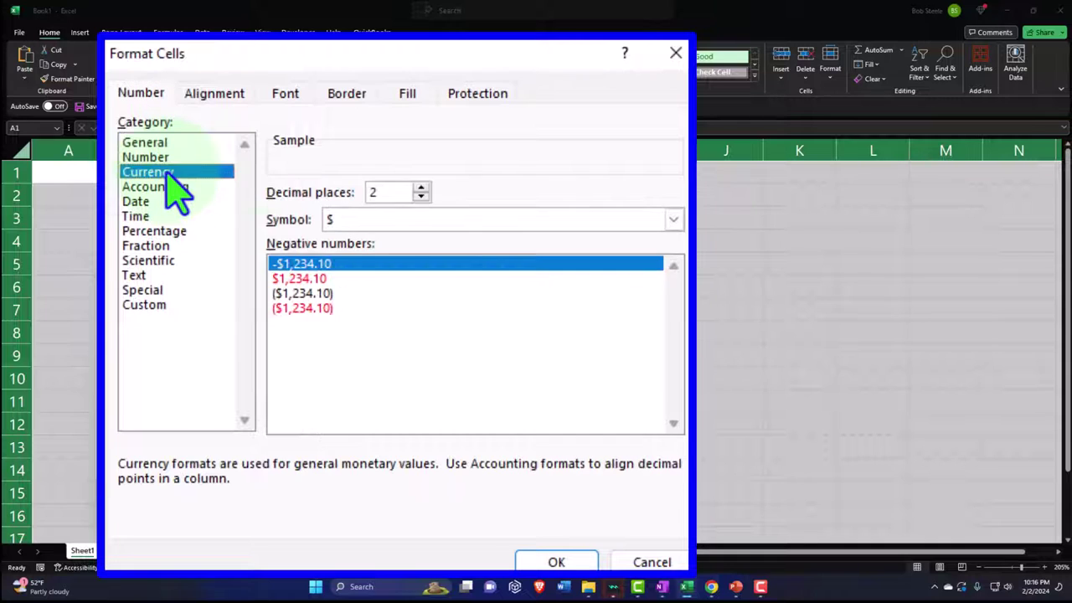
left_click(314, 309)
left_click(395, 221)
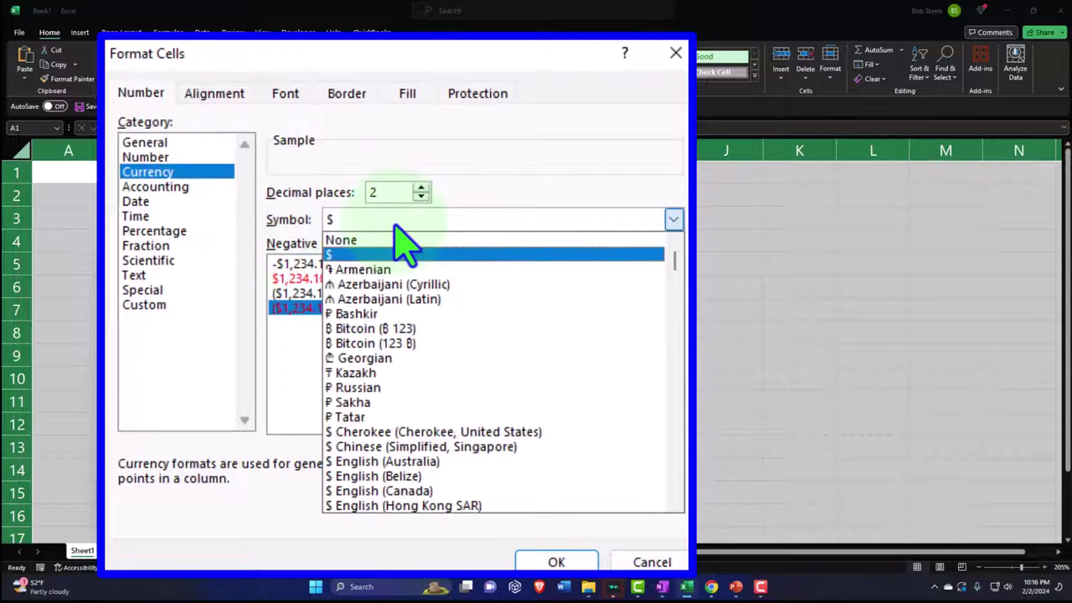
left_click(390, 254)
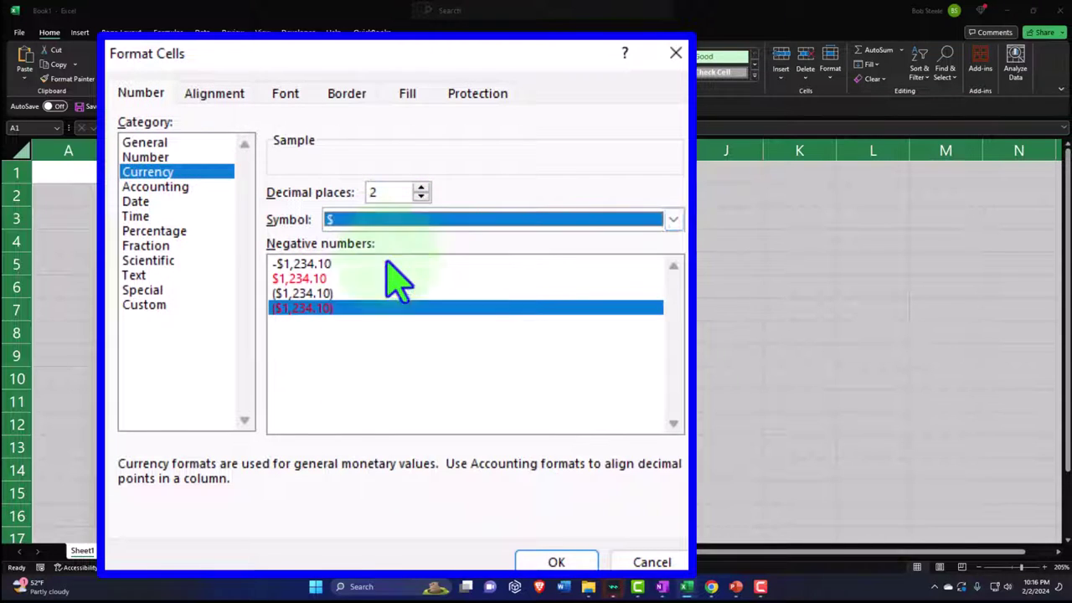
left_click(414, 220)
left_click(414, 239)
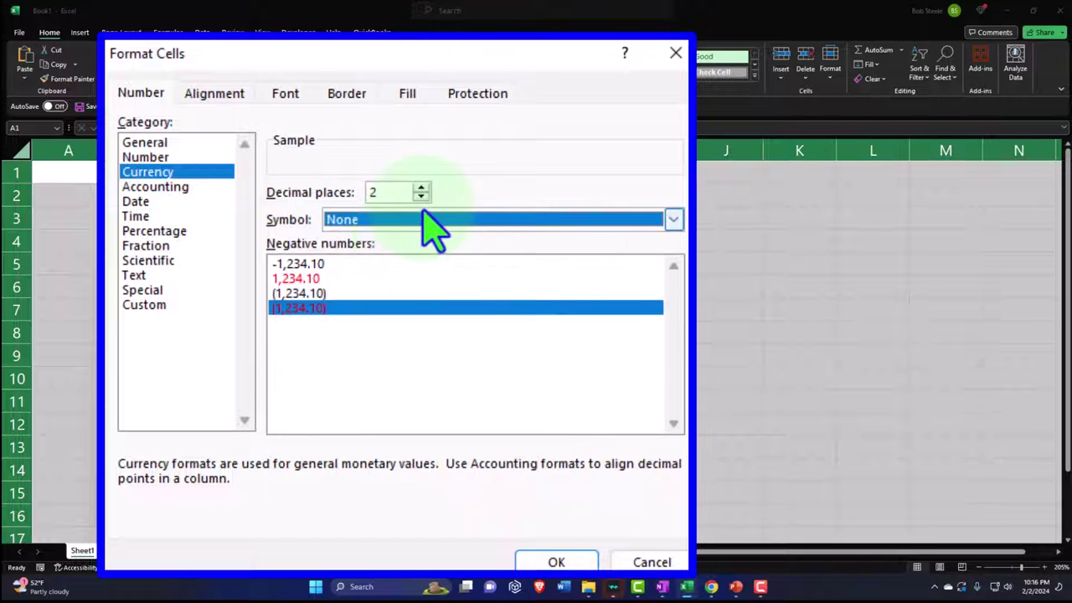
left_click(553, 562)
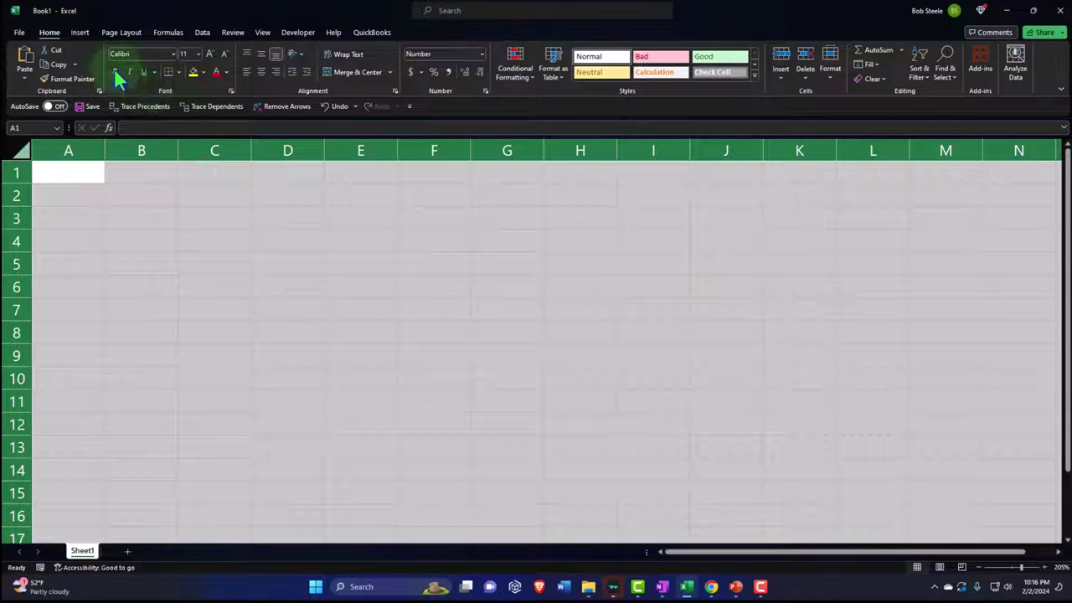
left_click(139, 200)
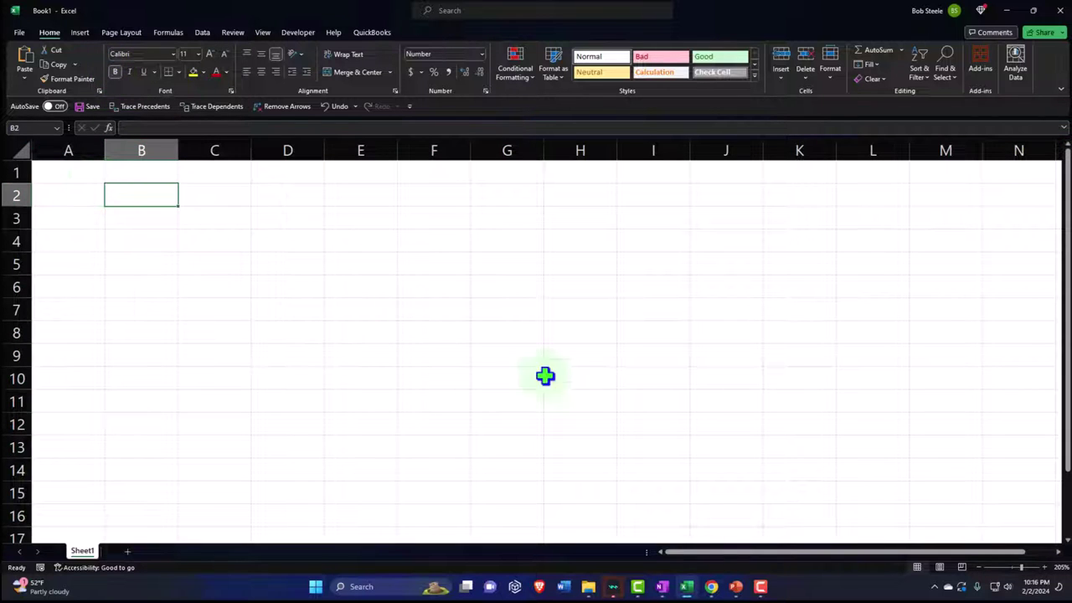
Switch to QuickBooks Online, drill from March Sales of Product Income into its invoice, and examine the line items and totals.
mouse_move(711, 584)
left_click(666, 549)
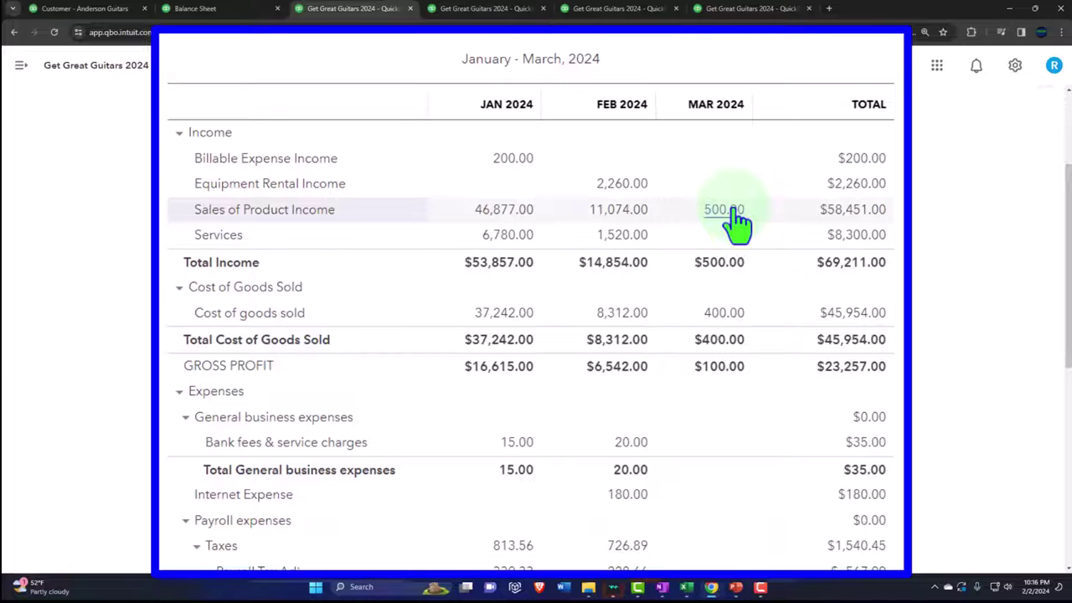
left_click(725, 210)
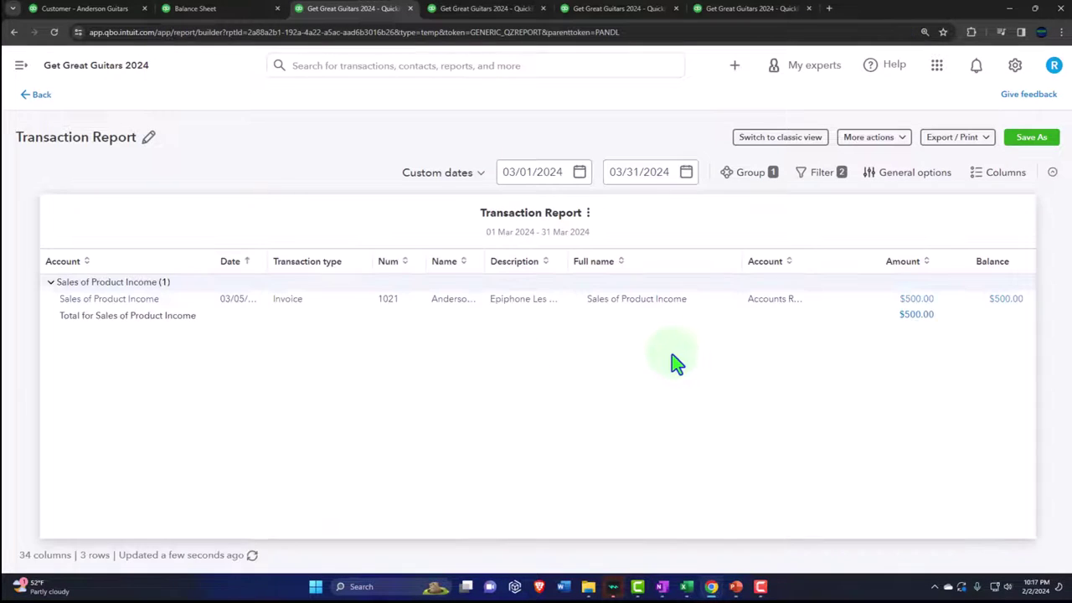
left_click(910, 304)
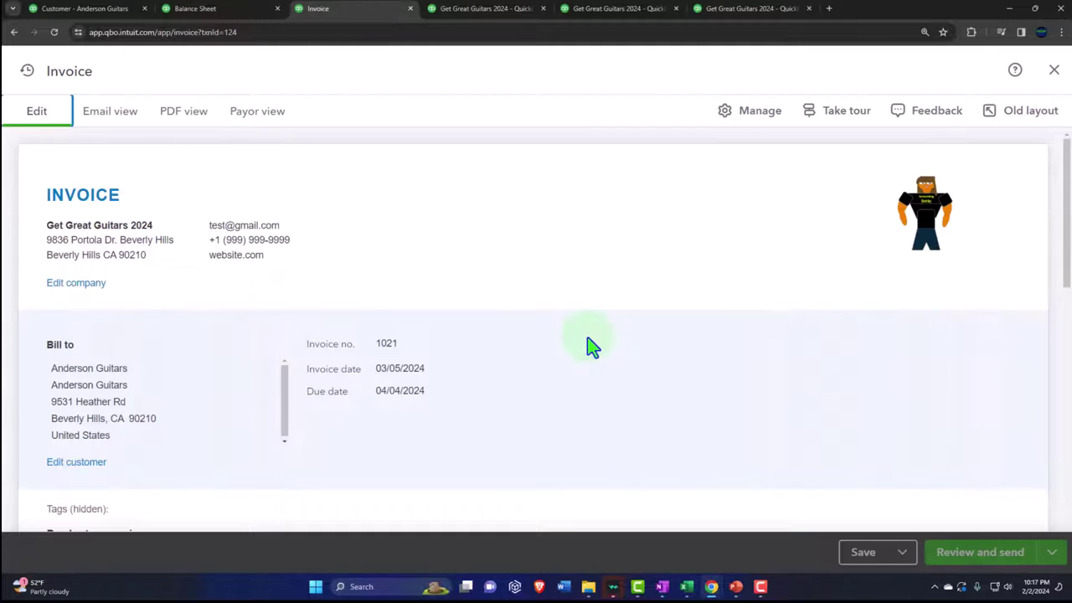
scroll(574, 359, "down", 5)
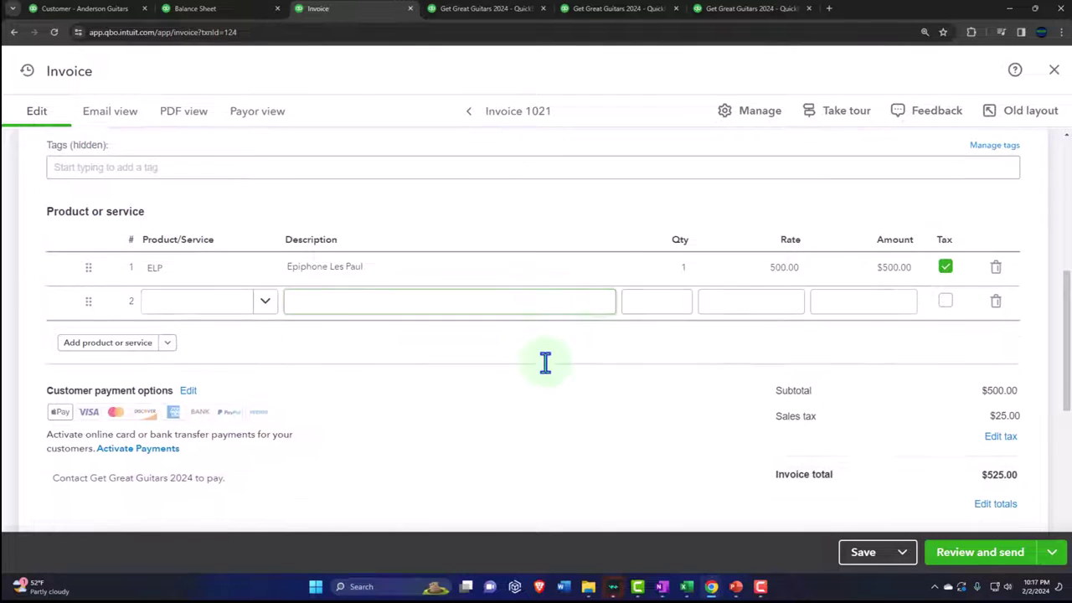
scroll(548, 371, "down", 1)
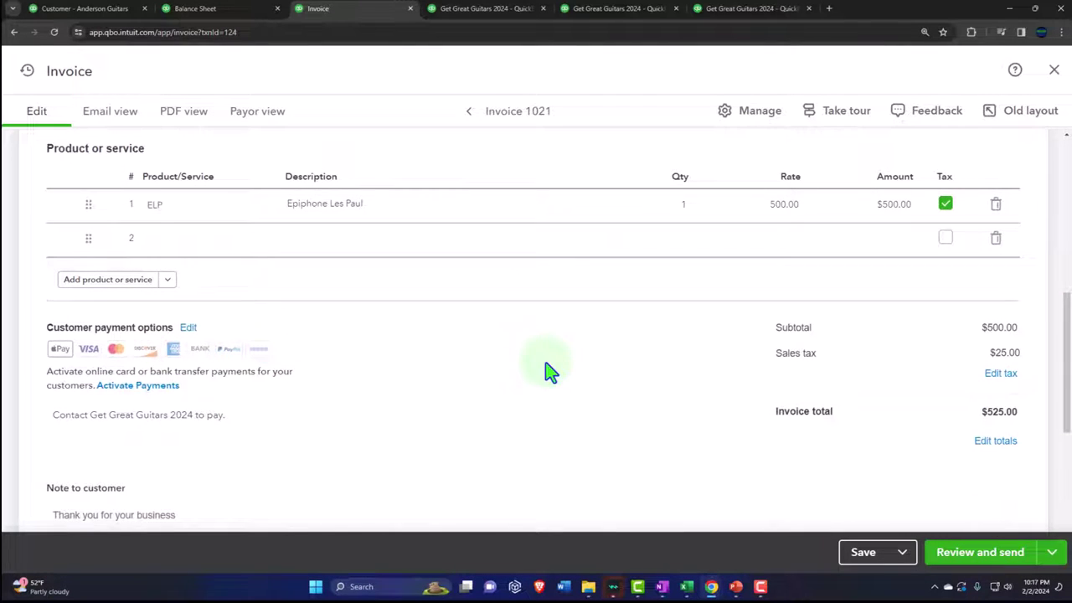
Back in the Excel workbook, widen column A and enter the labels AR in A1 and Sales in A2.
left_click(1011, 10)
left_click(99, 172)
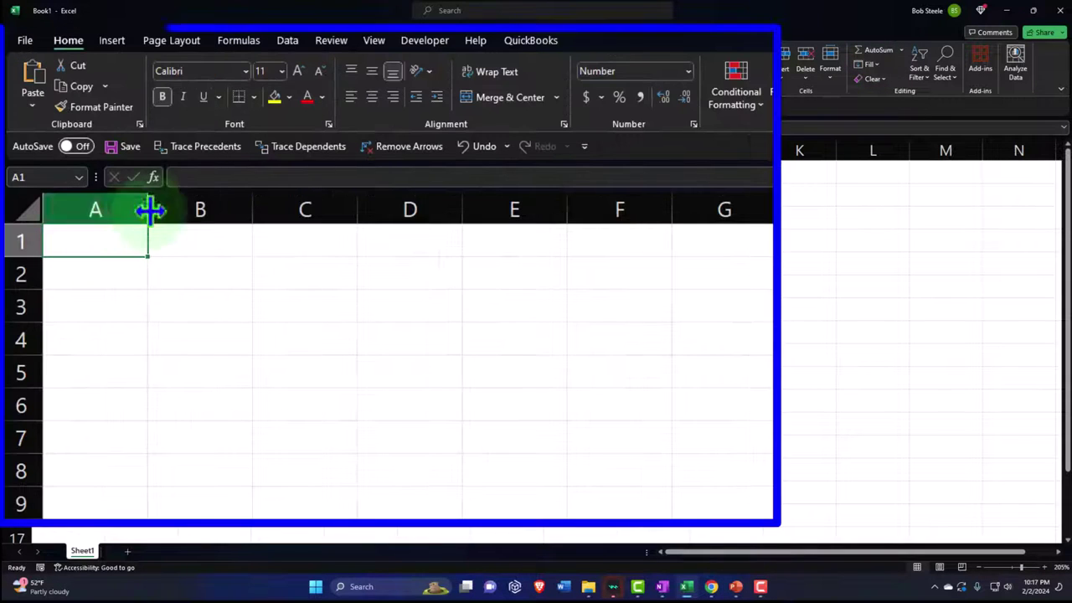
left_click_drag(154, 198, 281, 209)
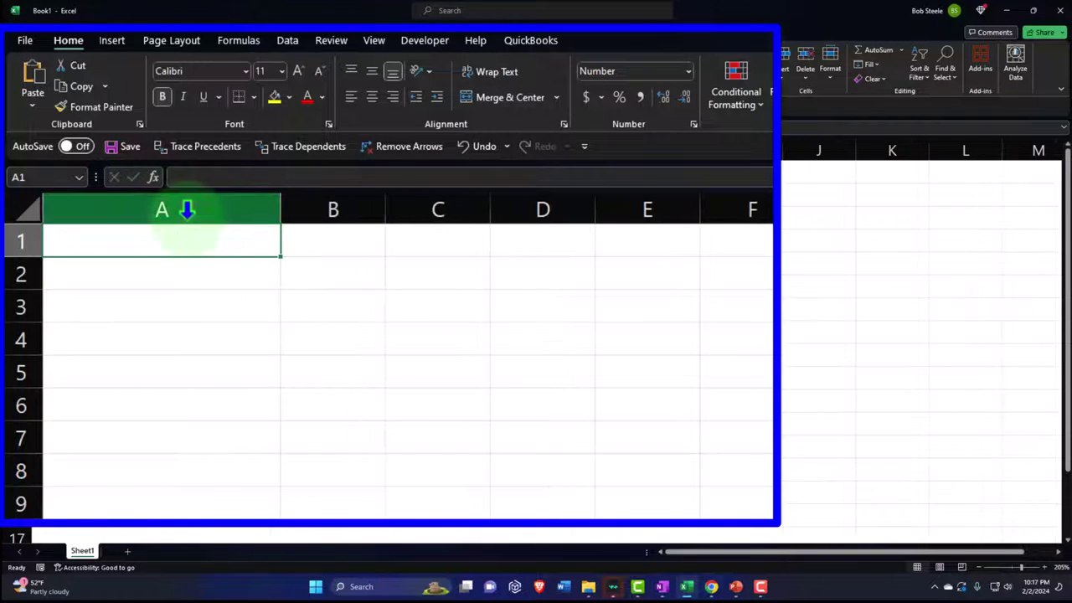
type("AR")
key("Tab")
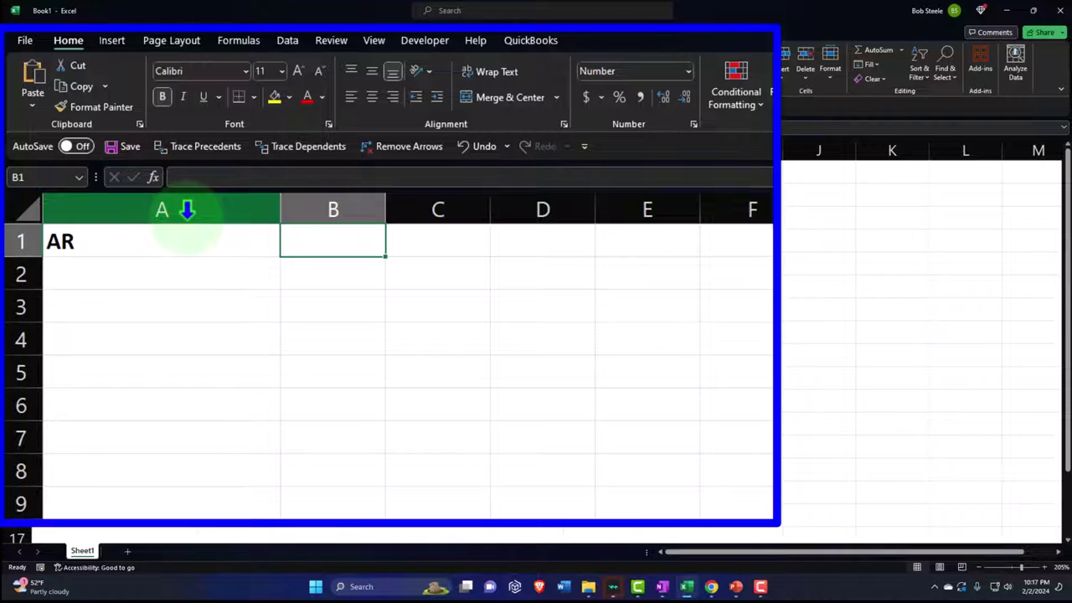
key("Down")
key("Left")
type("Sales")
key("Tab")
Check the invoice subtotal in QuickBooks Online and enter -500 in cell C2 of the Excel sheet as the Sales credit.
key("Tab")
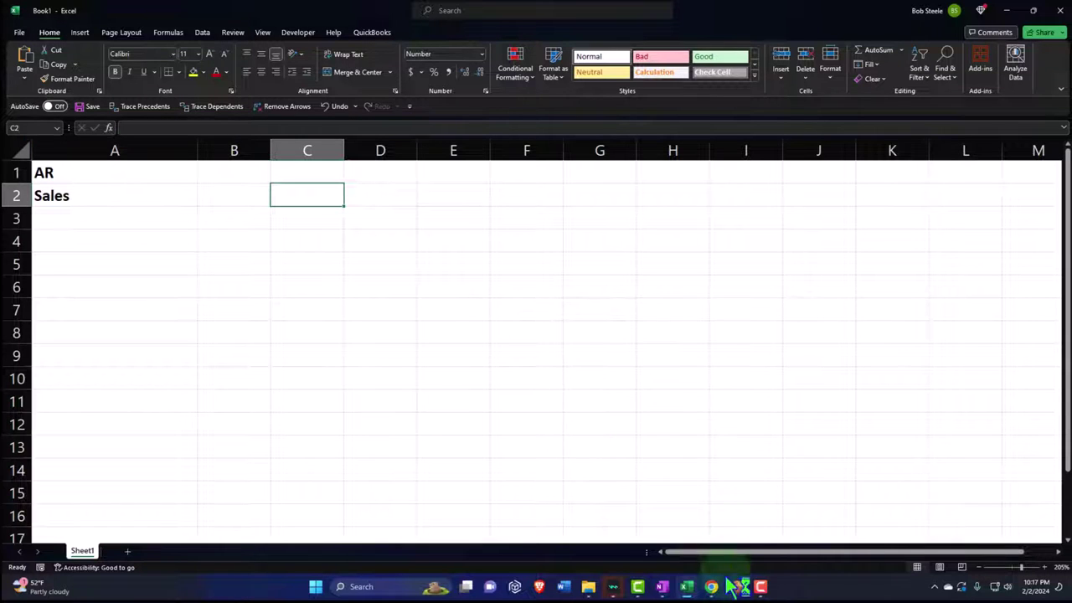
mouse_move(713, 588)
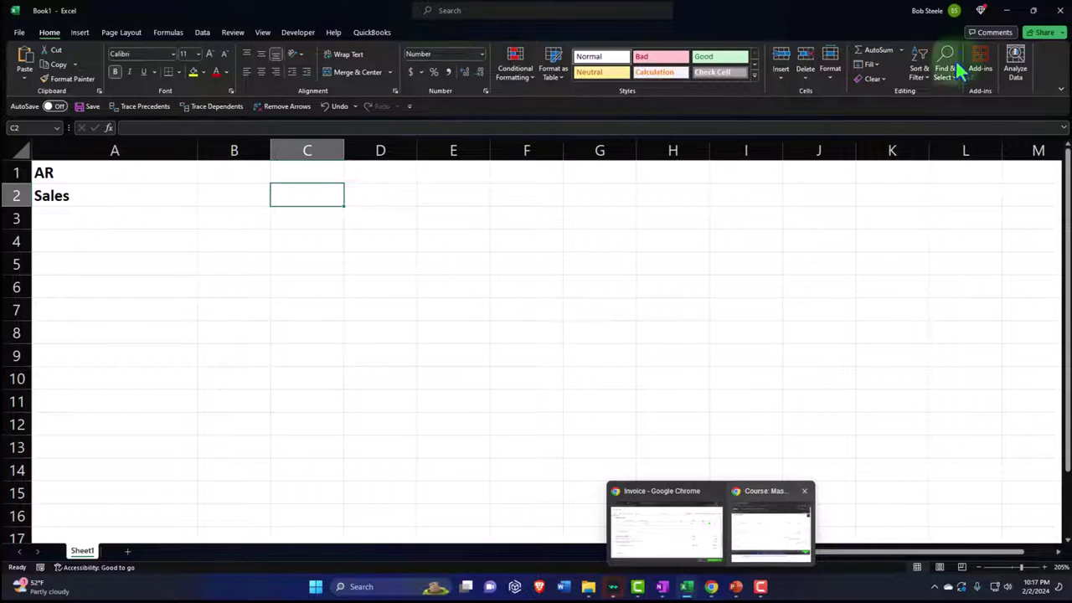
left_click(1008, 11)
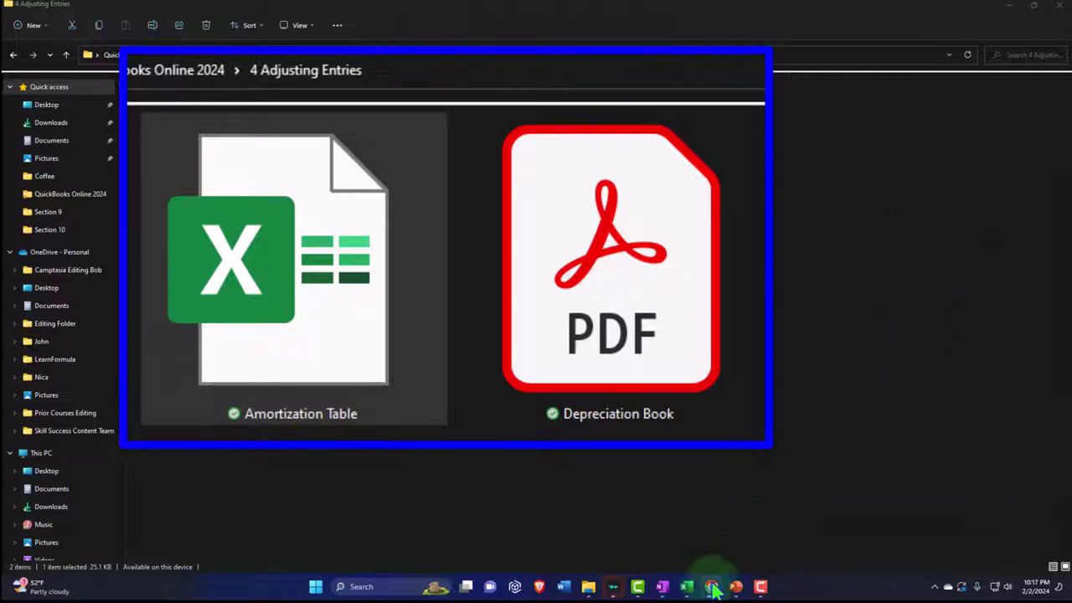
mouse_move(711, 586)
left_click(683, 553)
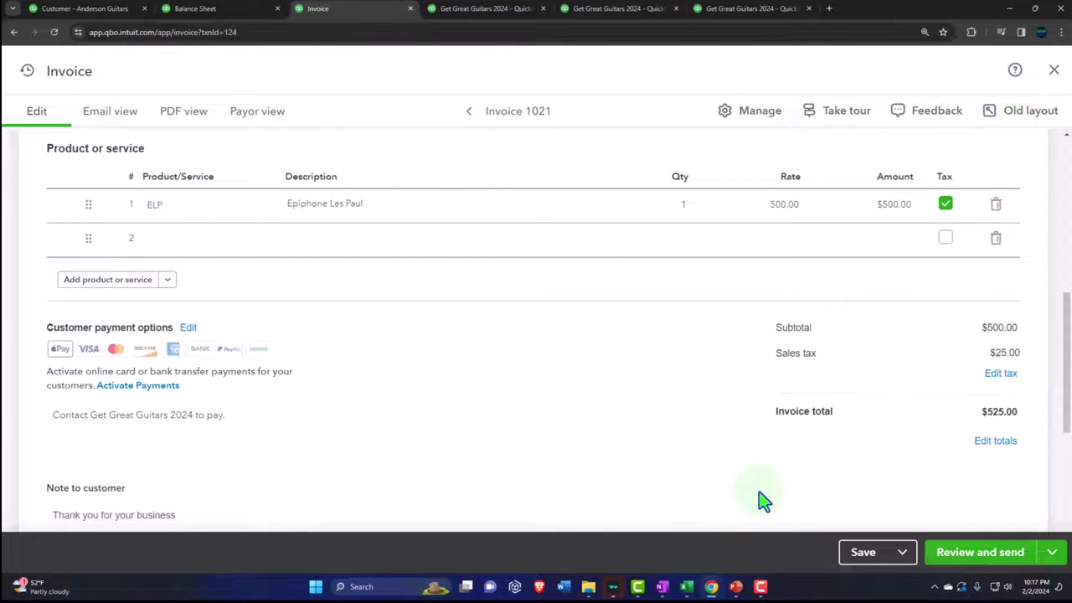
mouse_move(687, 586)
left_click(681, 551)
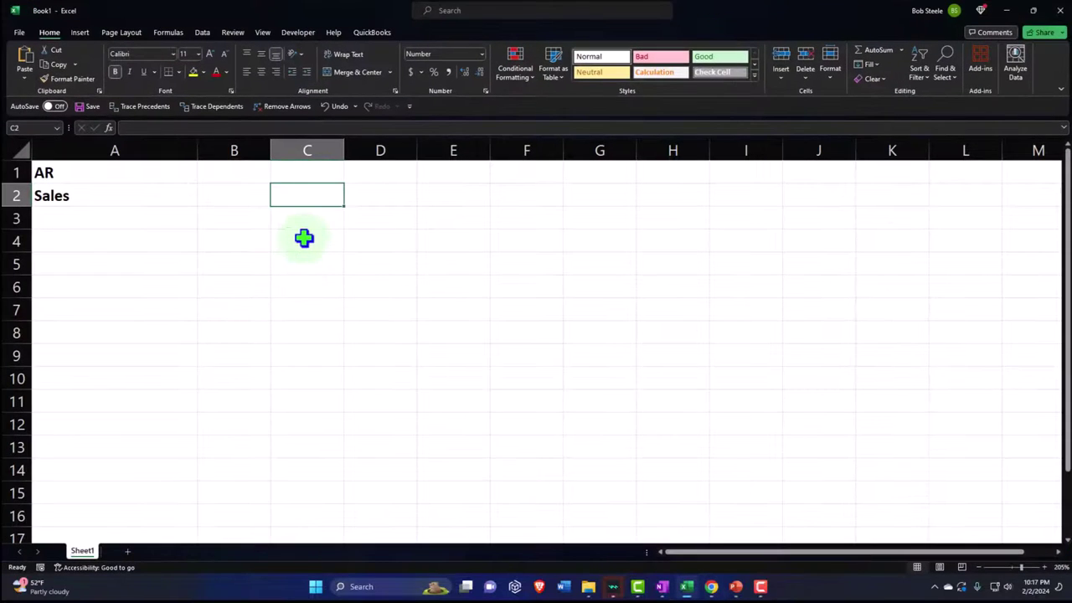
type("-500")
key("Return")
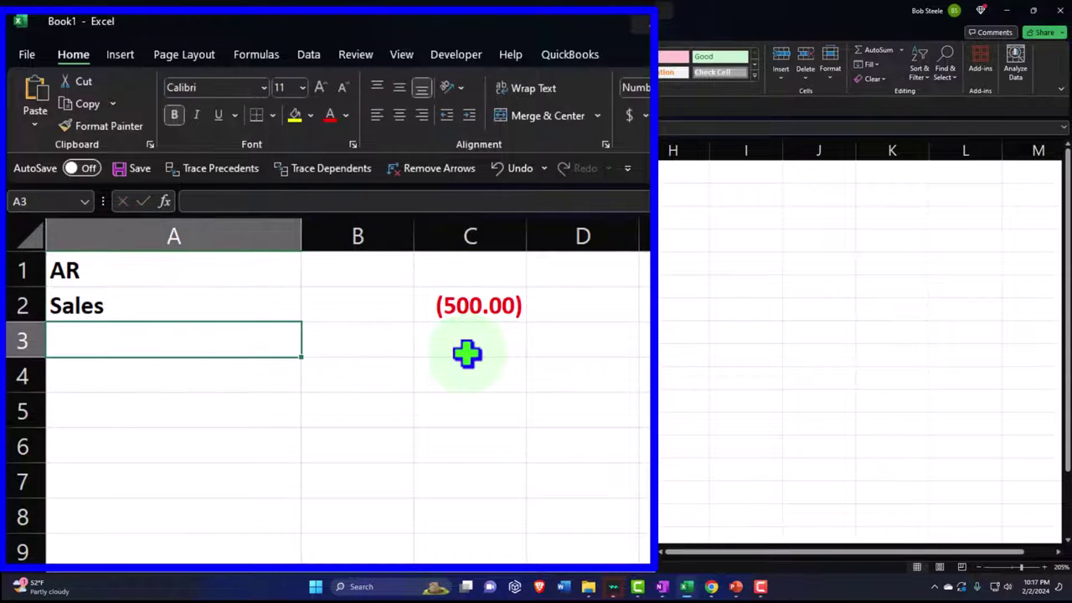
Label A3 Sales tax payable and calculate its credit in C3 as C2 times .05.
type("Sales ta")
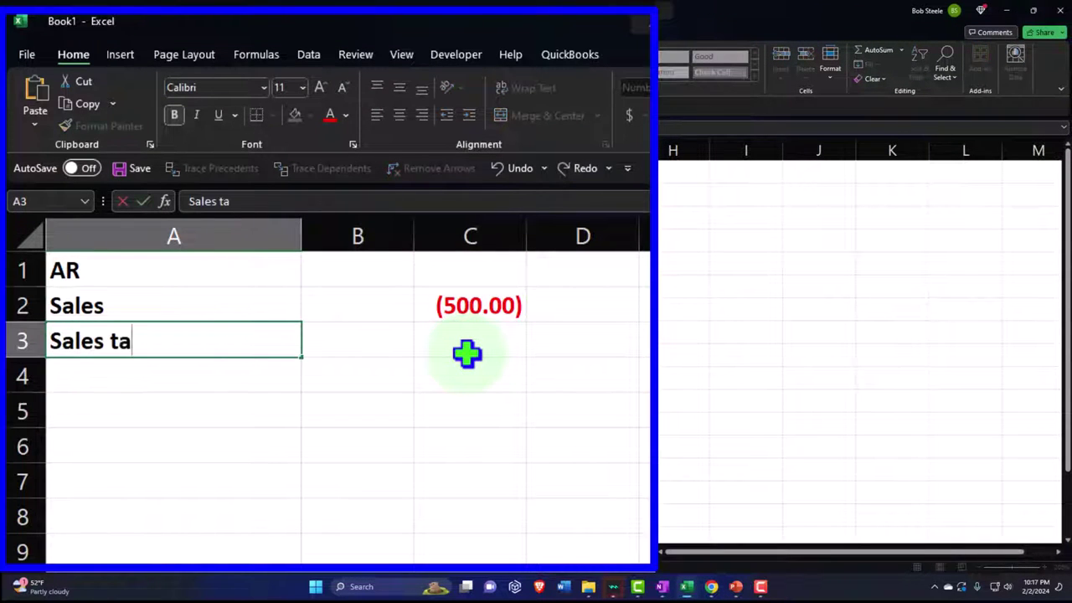
type("x payable")
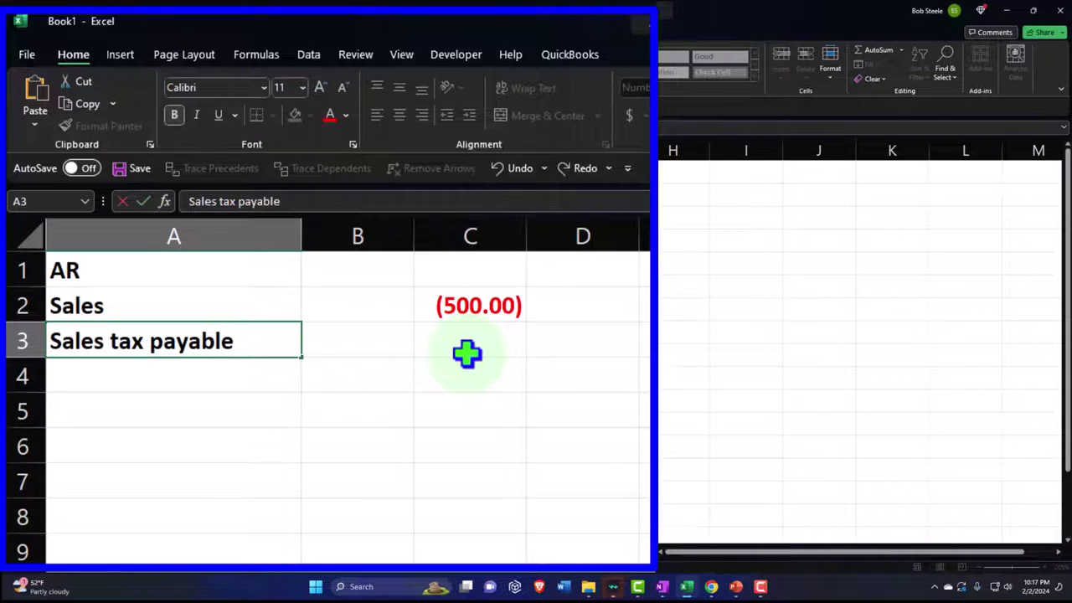
left_click(467, 354)
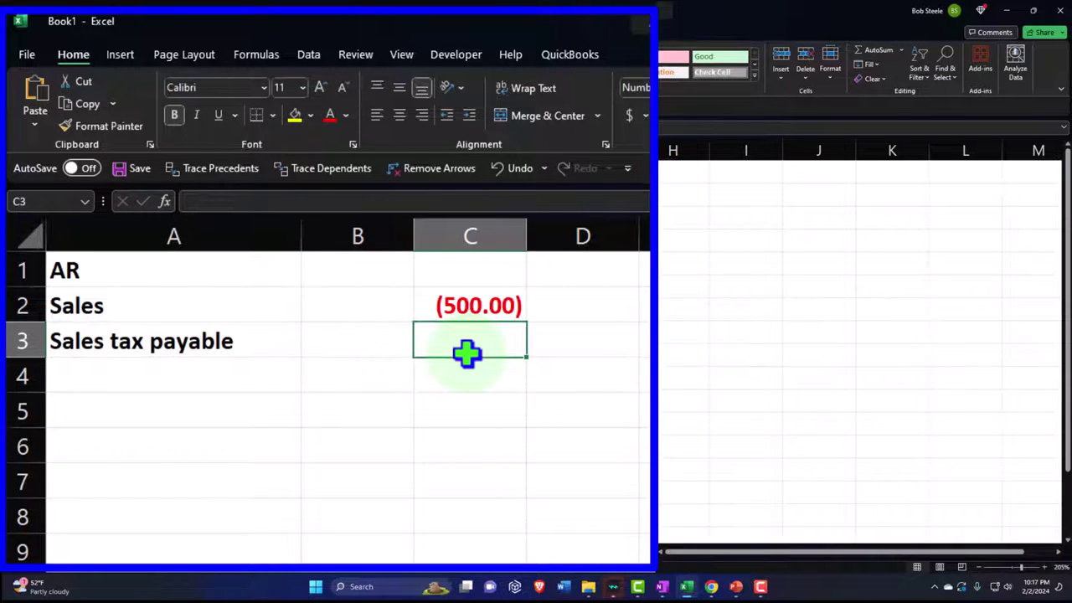
type("-")
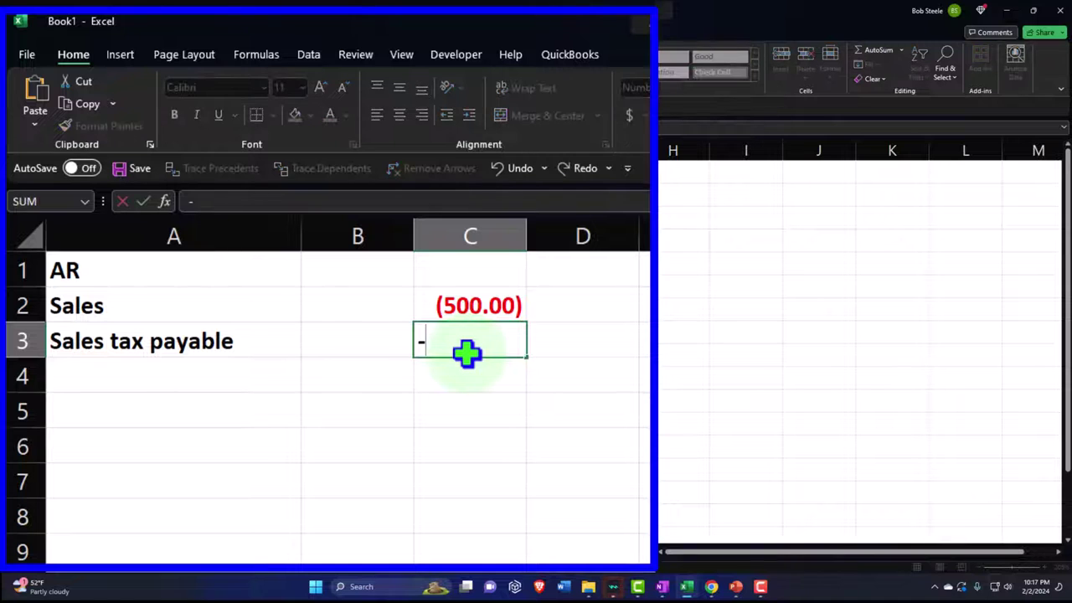
key("BackSpace")
type("+")
key("Up")
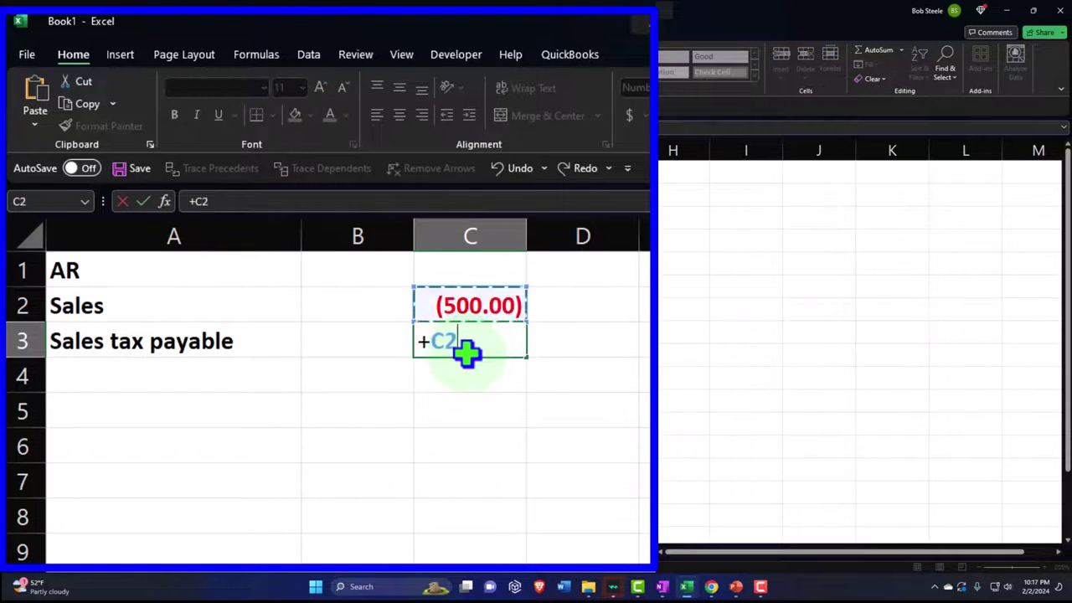
type("*.05")
key("Return")
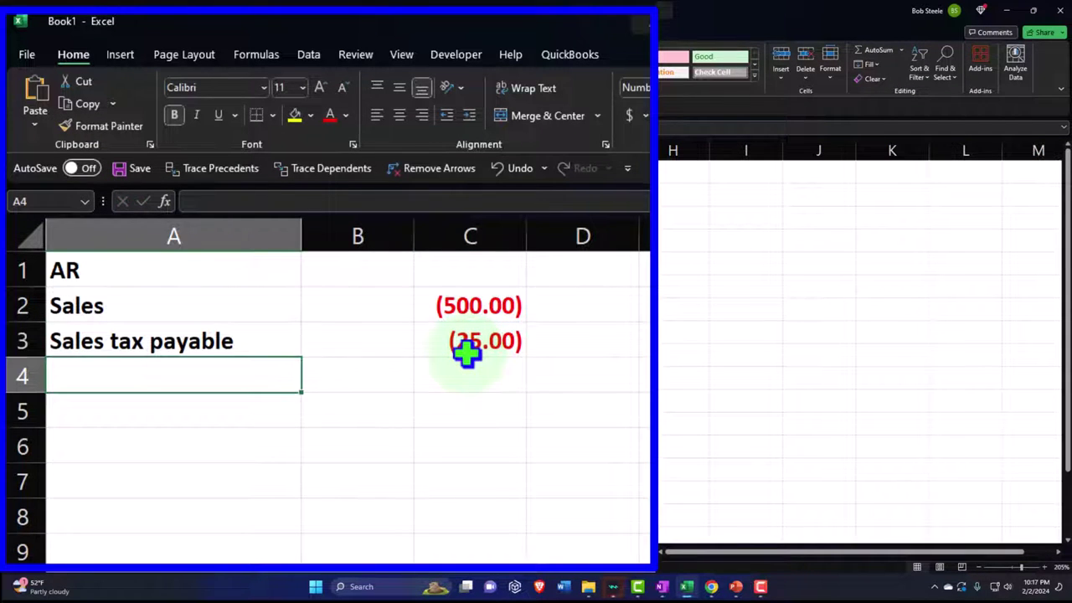
Calculate the AR debit in B1 as the negative sum of B2:C3 and review the AR, Sales and Sales tax payable lines.
key("Up")
key("Up")
key("Up")
key("Right")
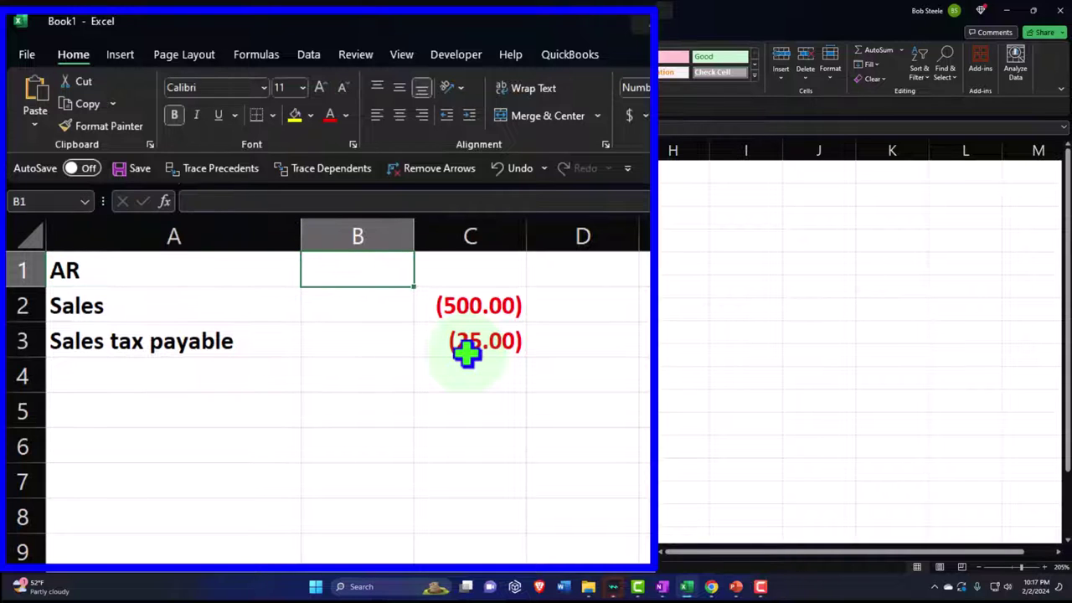
type("-sum(")
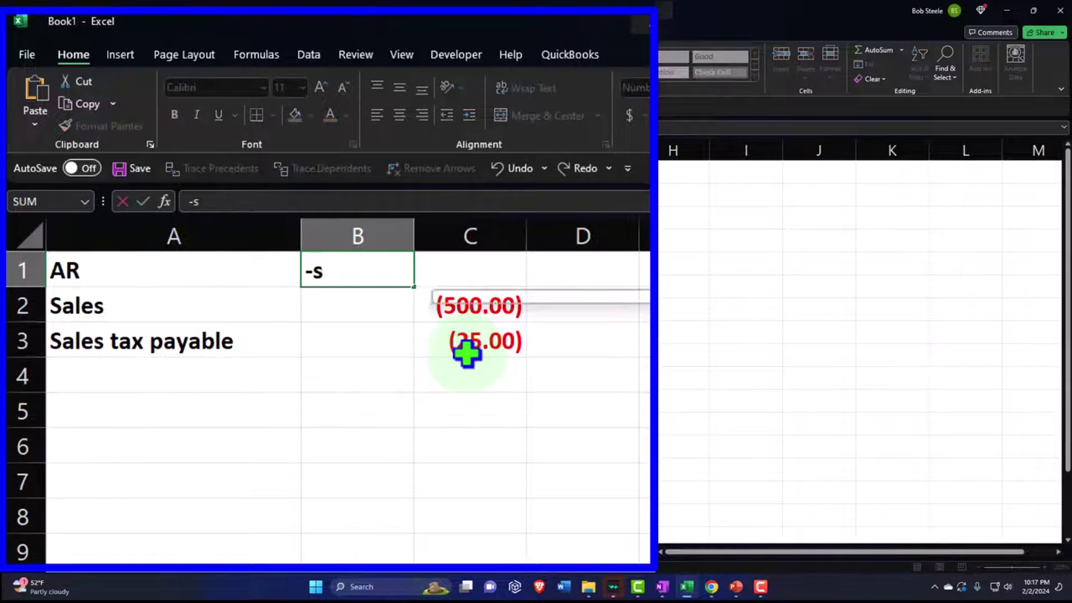
key("Down")
key("shift+Right")
key("shift+Down")
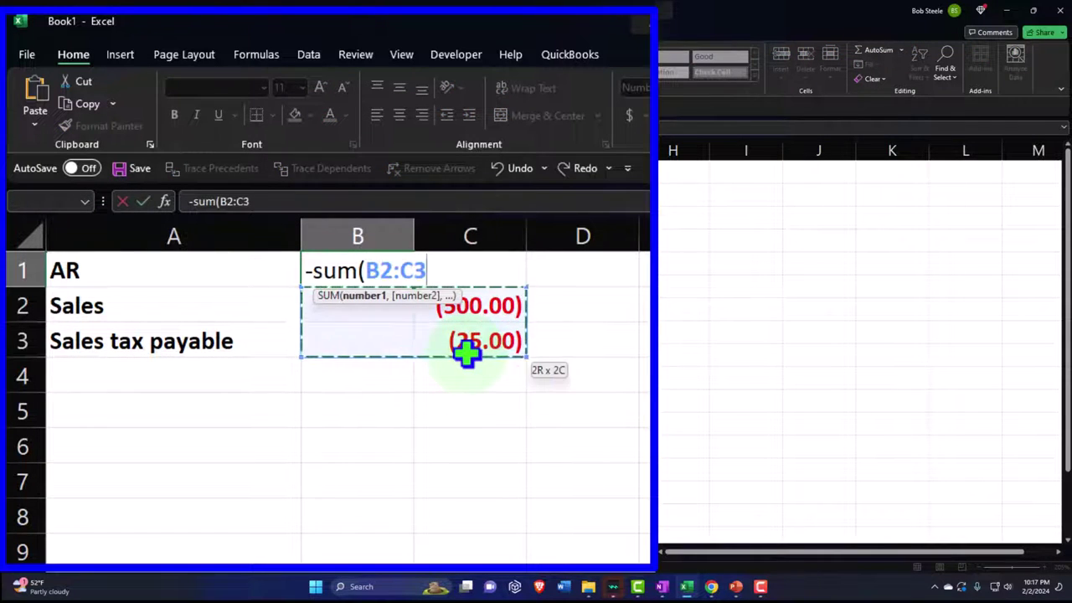
key("Return")
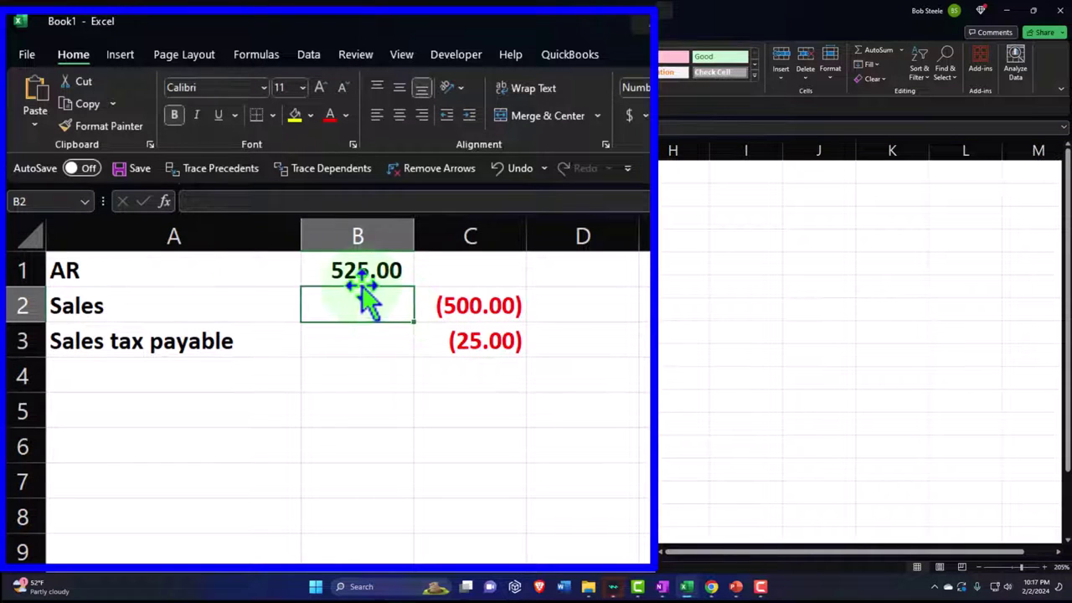
left_click_drag(213, 270, 350, 268)
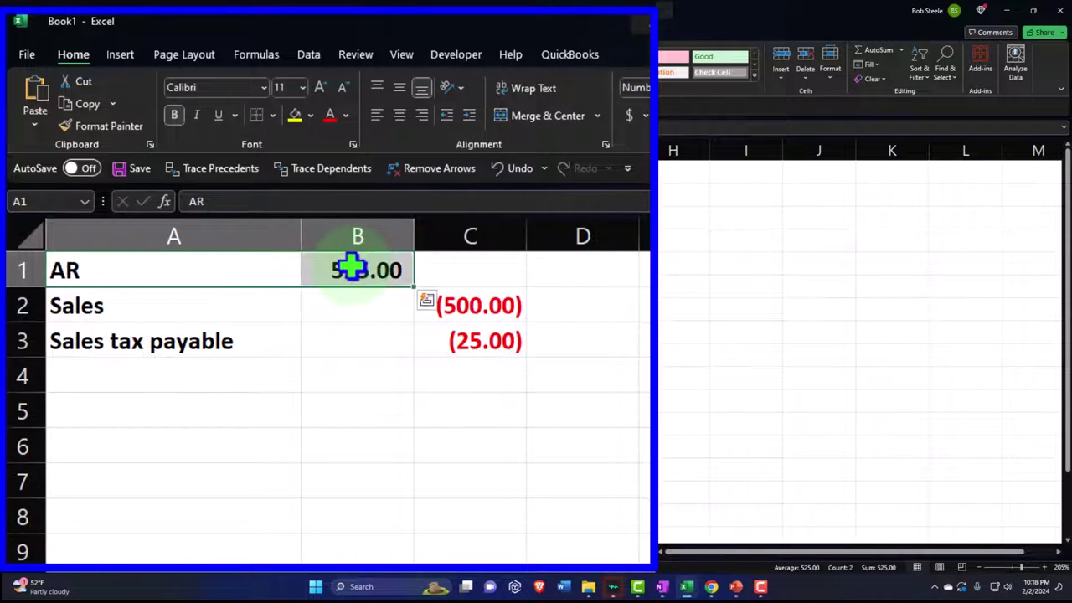
left_click_drag(223, 311, 427, 306)
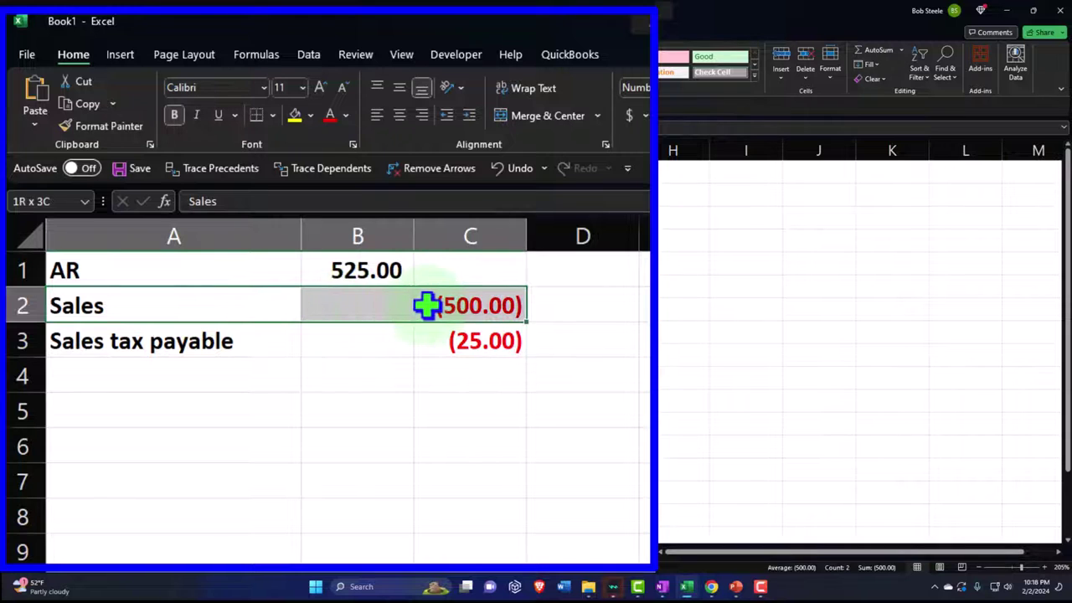
left_click_drag(218, 342, 447, 338)
Label cell A5 COGS for the cost side of the journal entry.
left_click(220, 408)
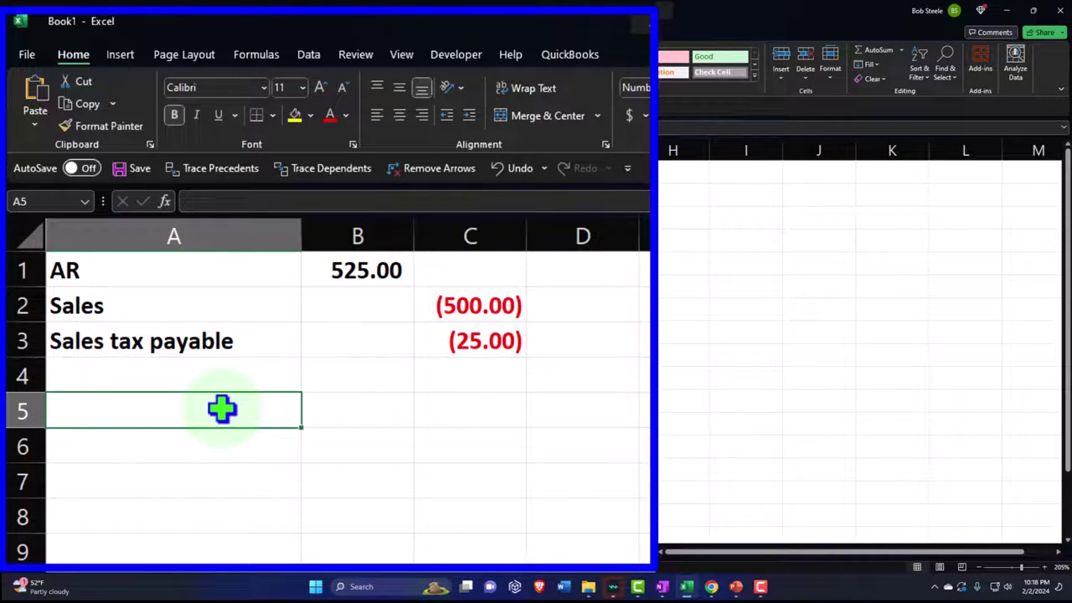
type("COGS")
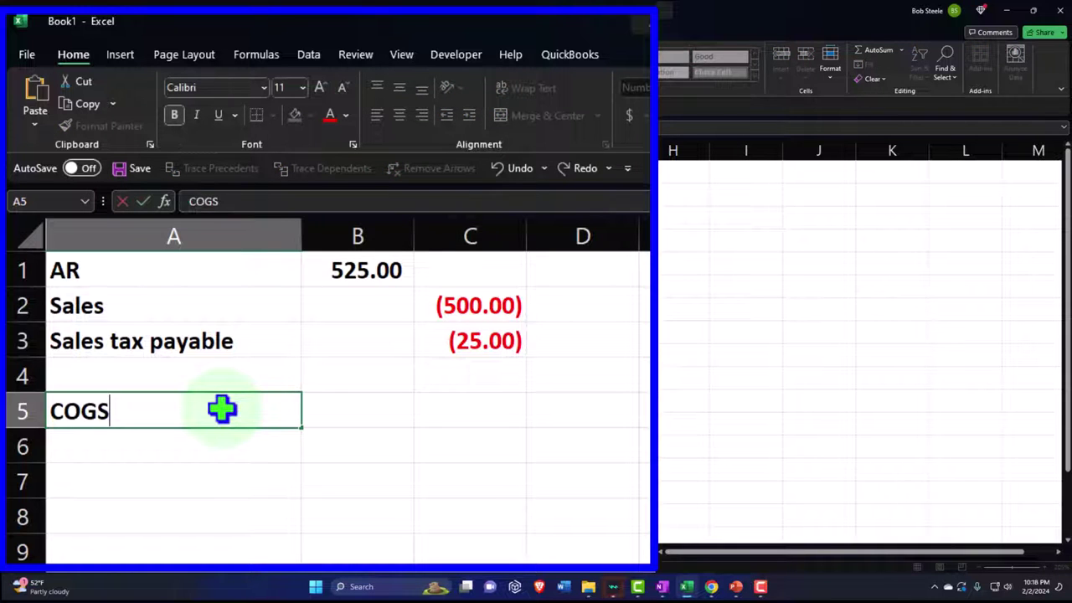
key("Tab")
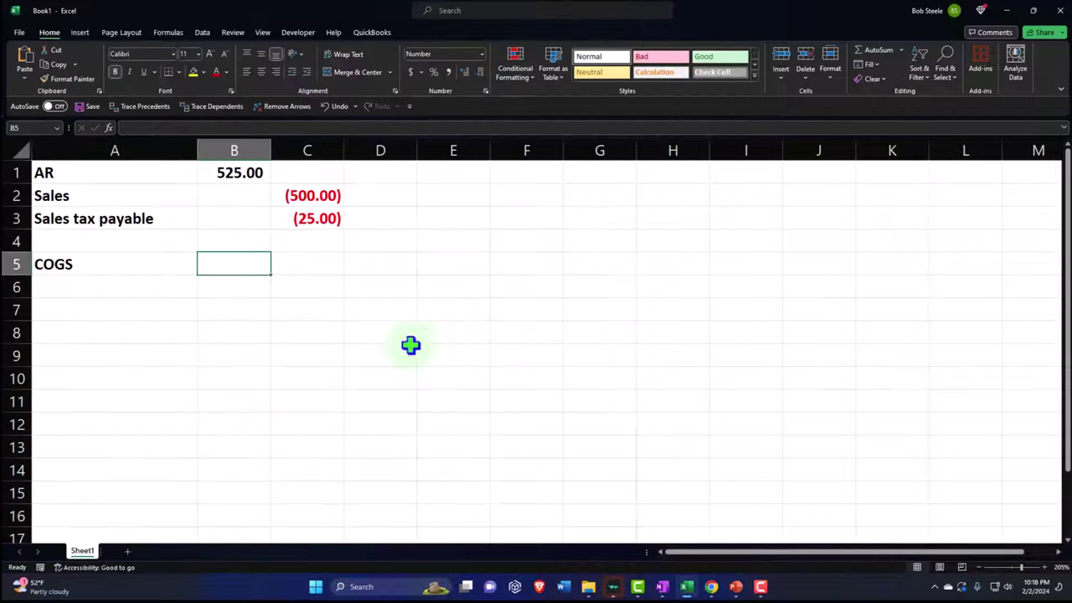
Switch to QuickBooks Online, examine the invoice's Epiphone Les Paul line, close the invoice, and return to the Profit and Loss report.
mouse_move(711, 585)
left_click(662, 519)
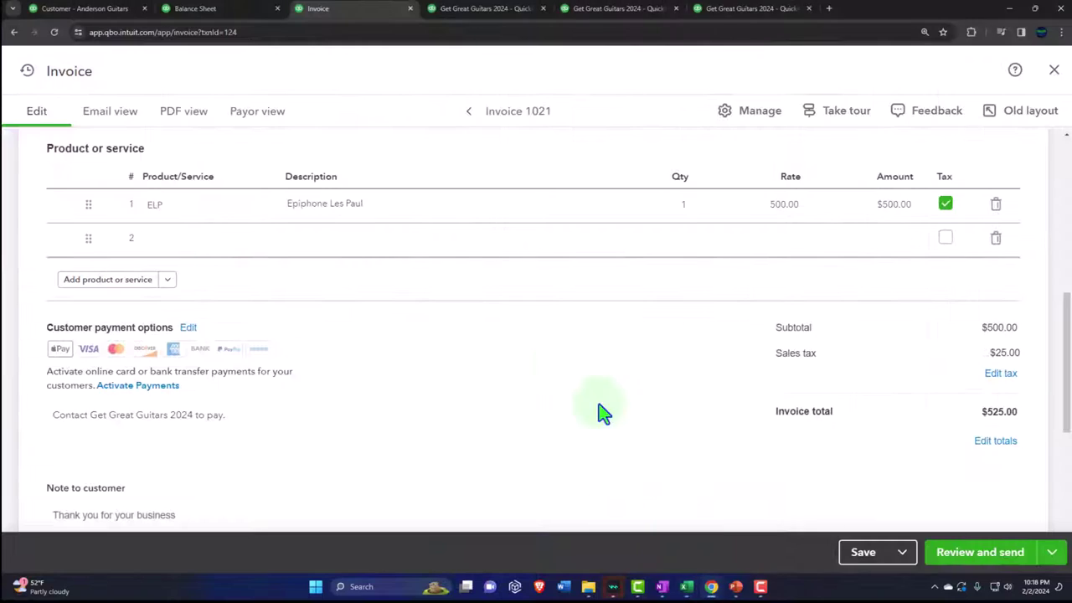
left_click(362, 204)
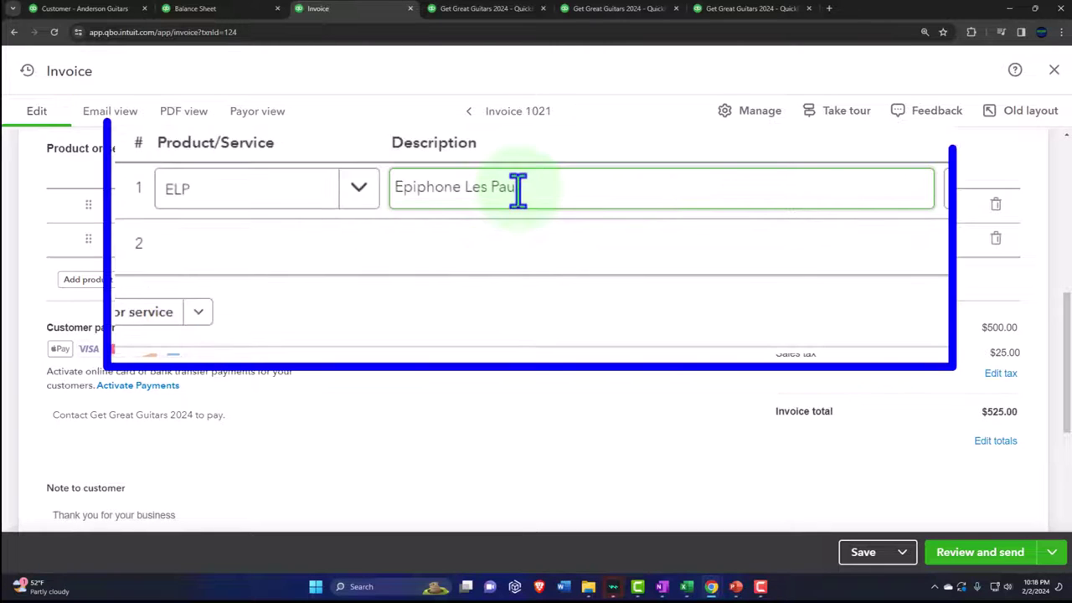
left_click(1054, 70)
left_click(45, 99)
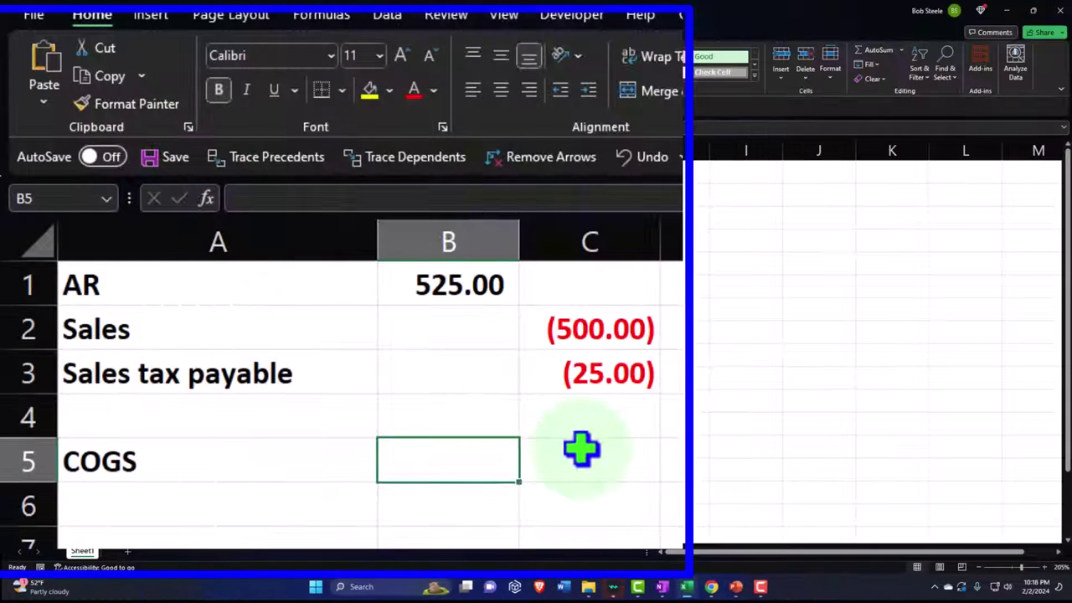
Back in the Excel workbook, enter 400 in B5 as the COGS debit.
type("4000")
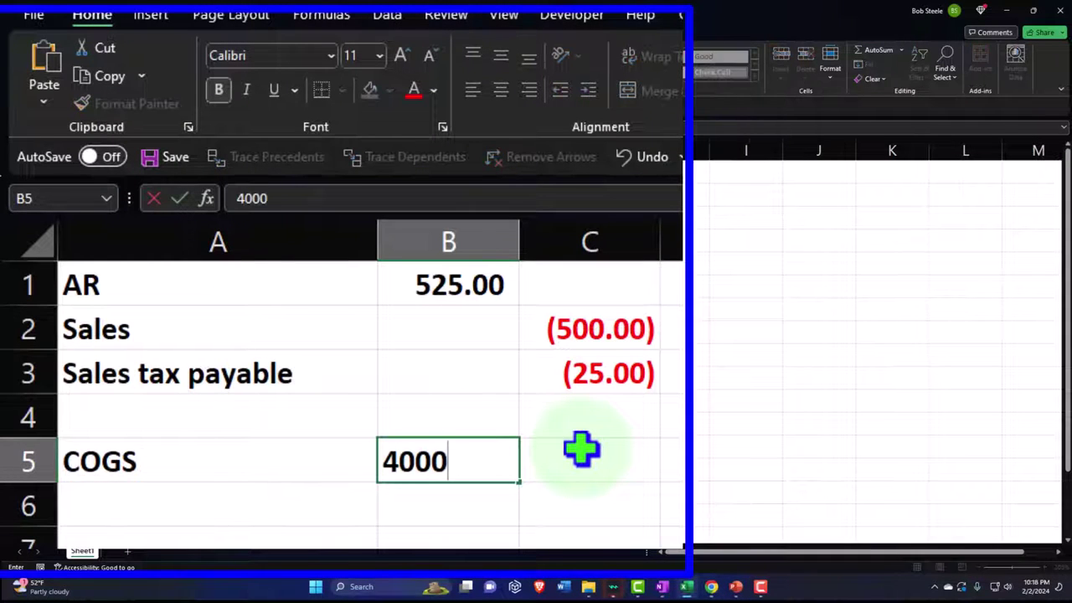
key("BackSpace")
key("Return")
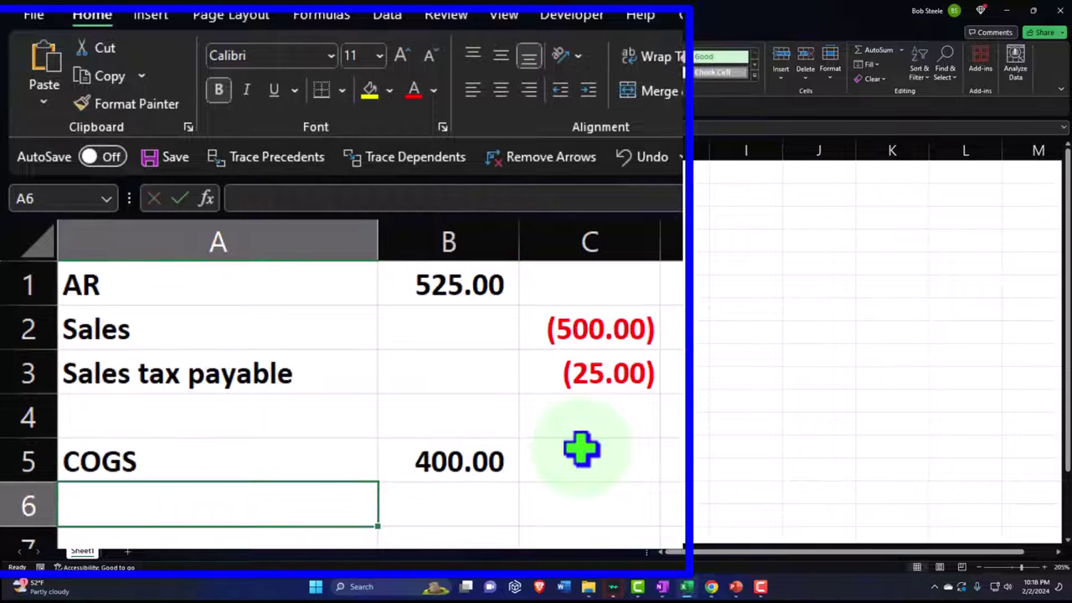
Label A6 Inventory and calculate its credit in C6 as the negative of B5.
type("Inventr")
key("BackSpace")
key("BackSpace")
key("BackSpace")
key("BackSpace")
type("entro")
key("BackSpace")
key("BackSpace")
key("BackSpace")
type("tory")
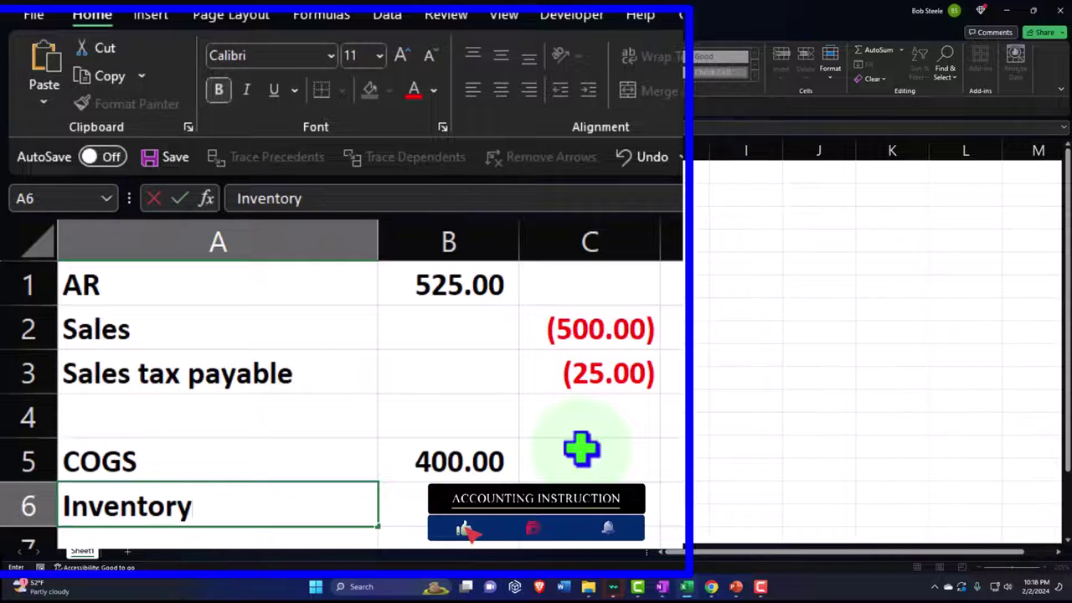
key("Tab")
key("Tab")
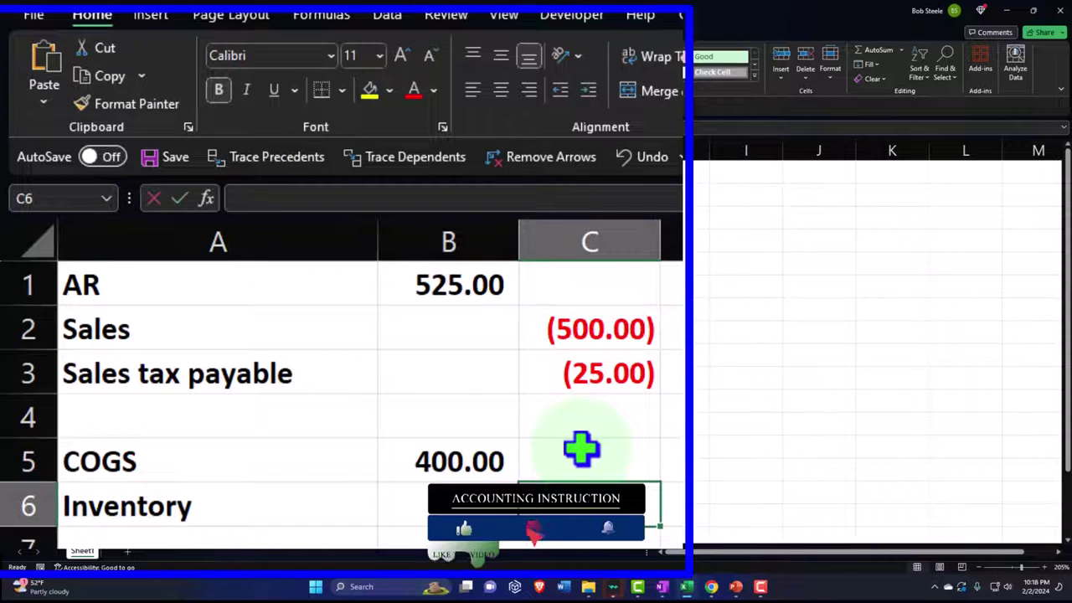
type("=-")
key("Left")
key("Up")
key("Return")
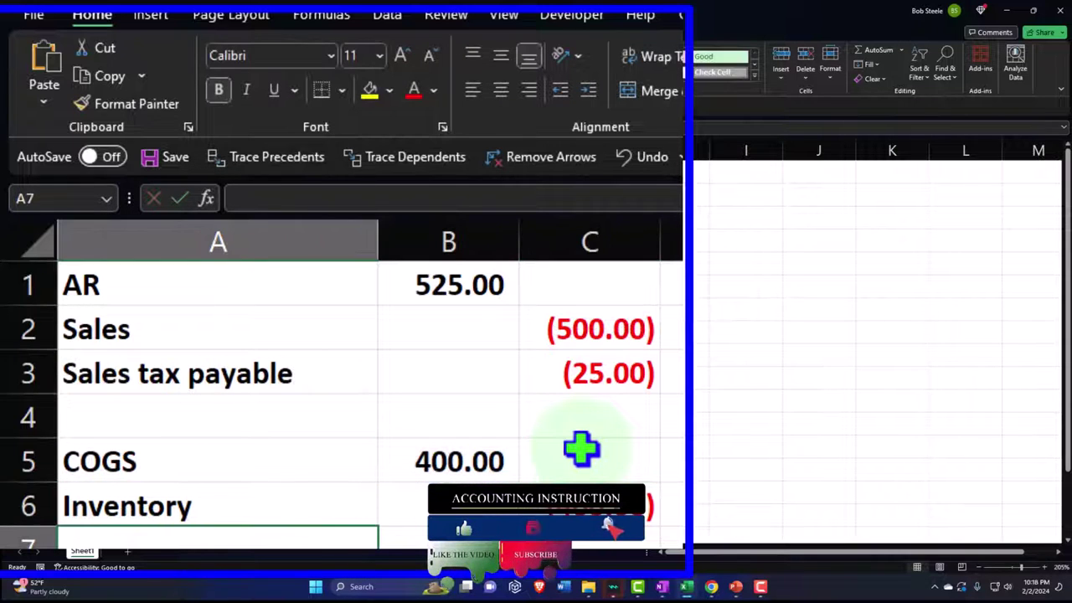
Narrow column A closer to its labels and review the completed journal entry in A1:C6.
left_click_drag(377, 241, 325, 258)
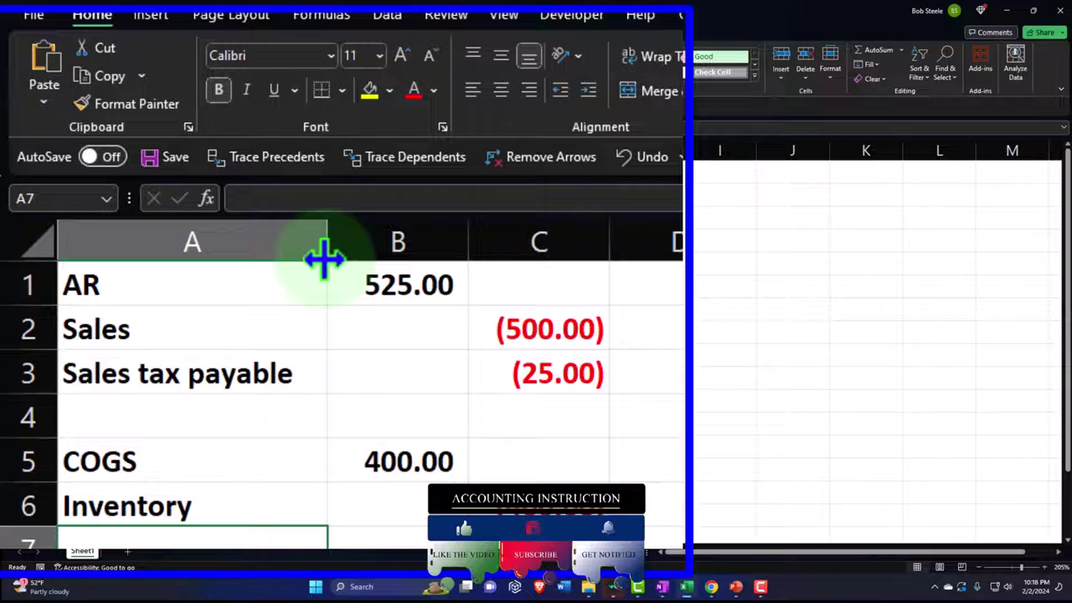
left_click_drag(256, 280, 501, 500)
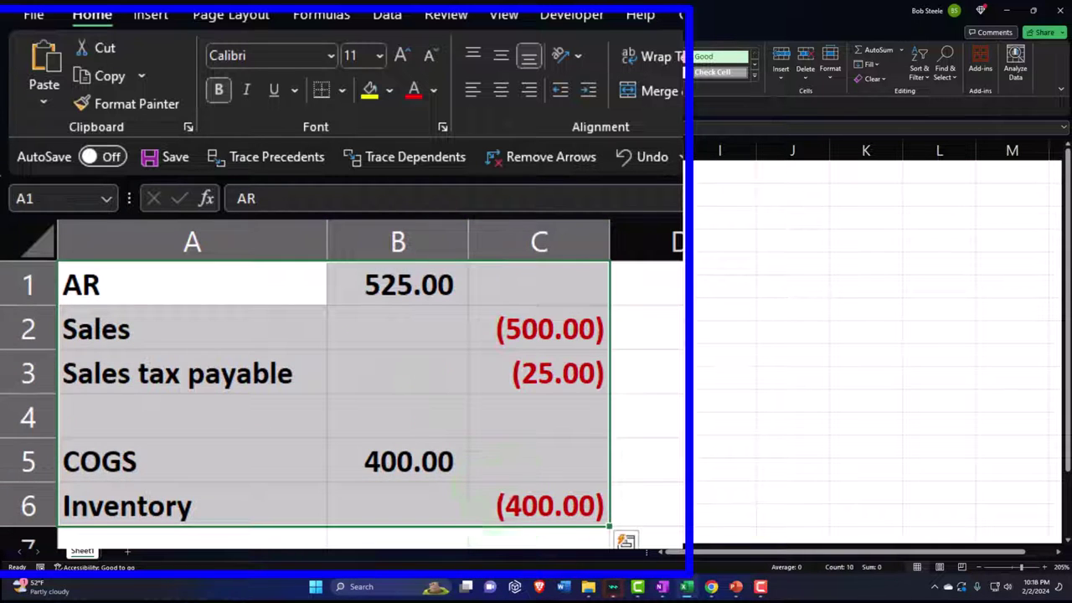
left_click(539, 541)
scroll(539, 540, "up", 1)
scroll(342, 385, "up", 1)
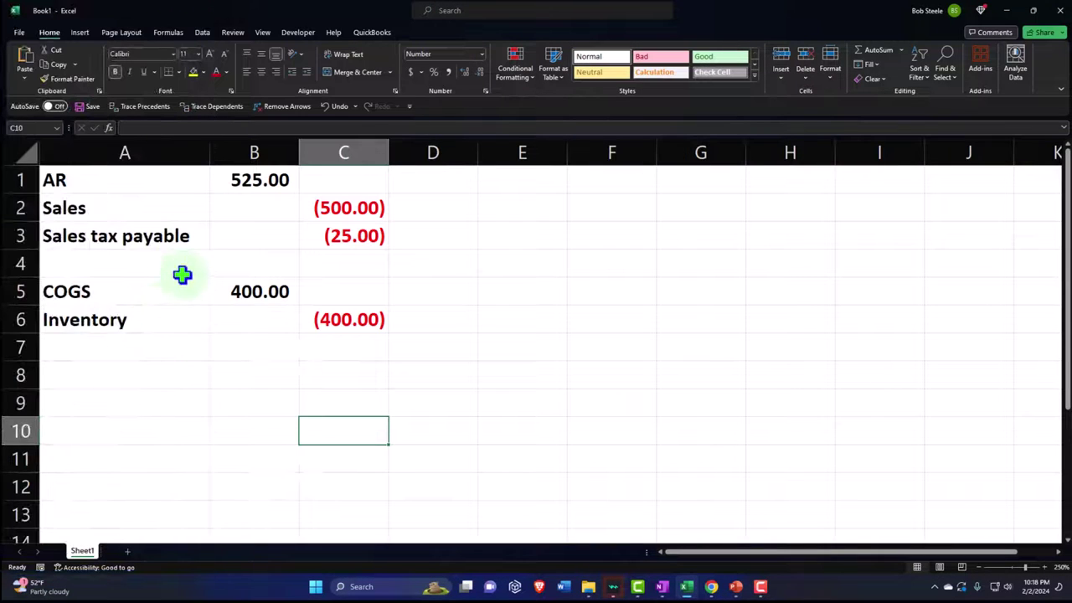
Fill the AR cells A1:B1 and the Inventory row A6:C6 with yellow.
left_click_drag(136, 182, 240, 177)
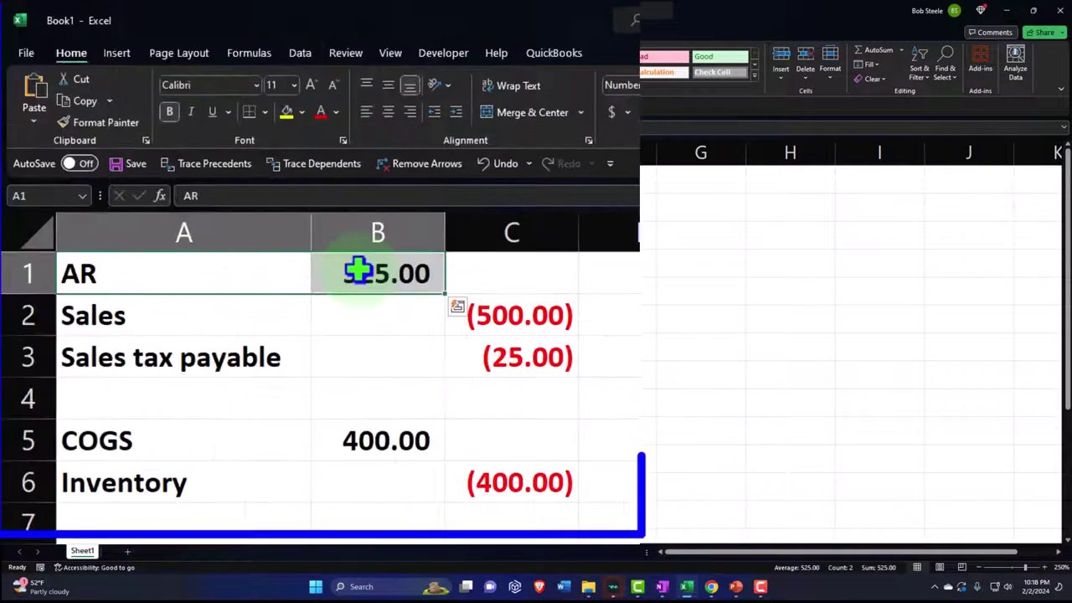
left_click(285, 112)
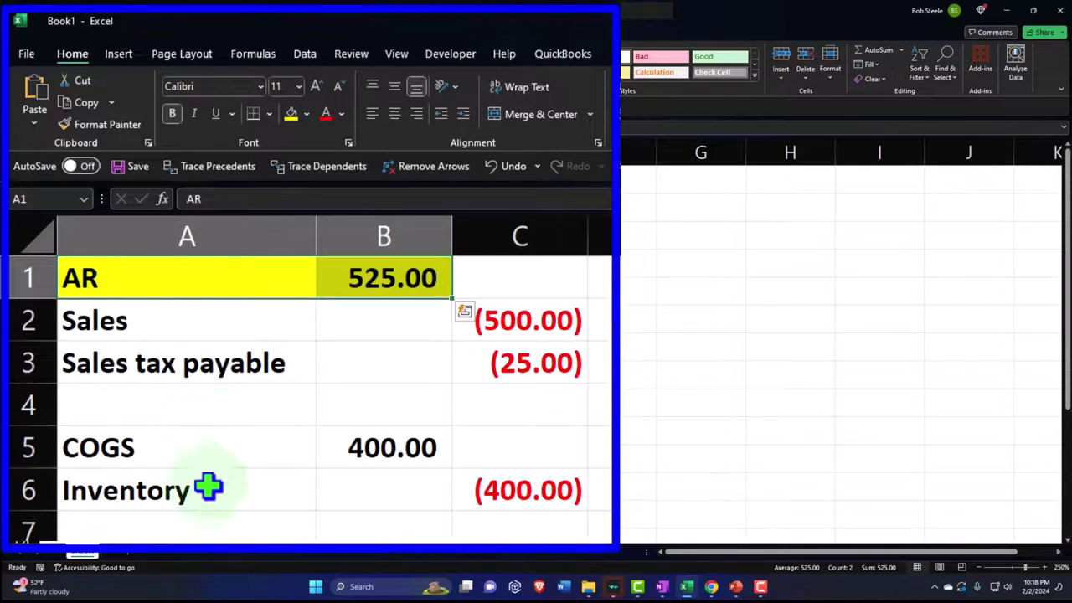
left_click_drag(201, 493, 500, 489)
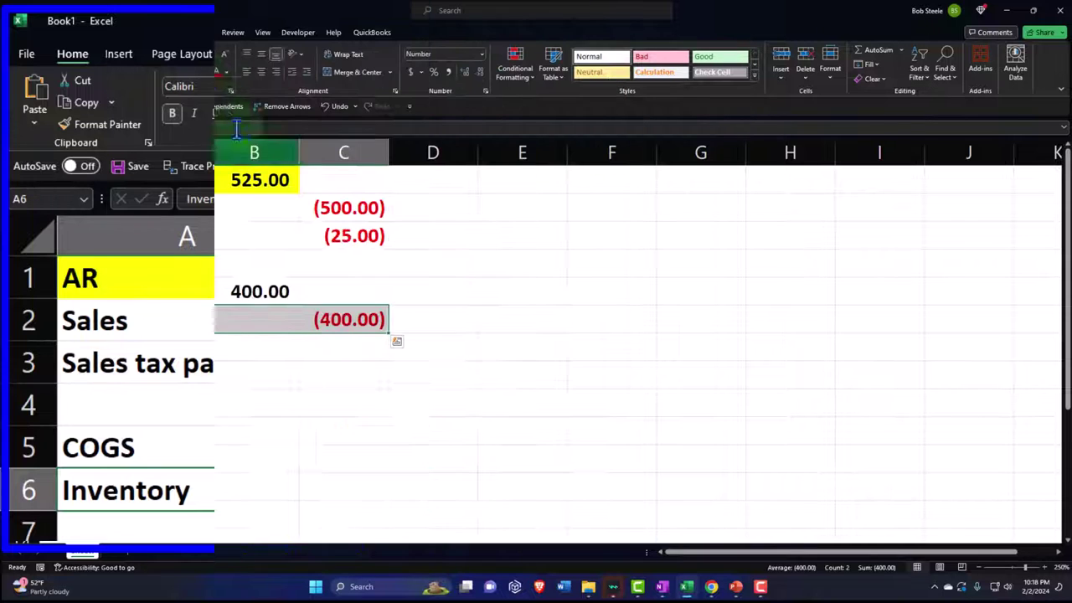
left_click(193, 70)
Apply all borders to the journal entry range A1:C6.
left_click_drag(124, 177, 324, 317)
left_click(177, 72)
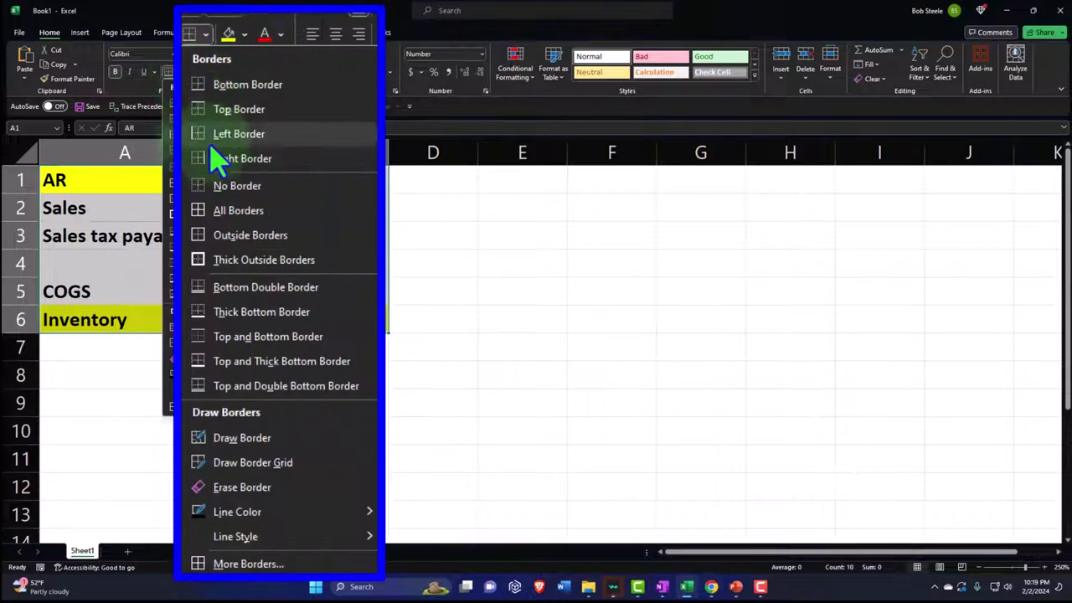
left_click(189, 182)
Fill cell C1 and the Sales tax payable row A3:C3 with yellow.
left_click_drag(171, 244, 320, 235)
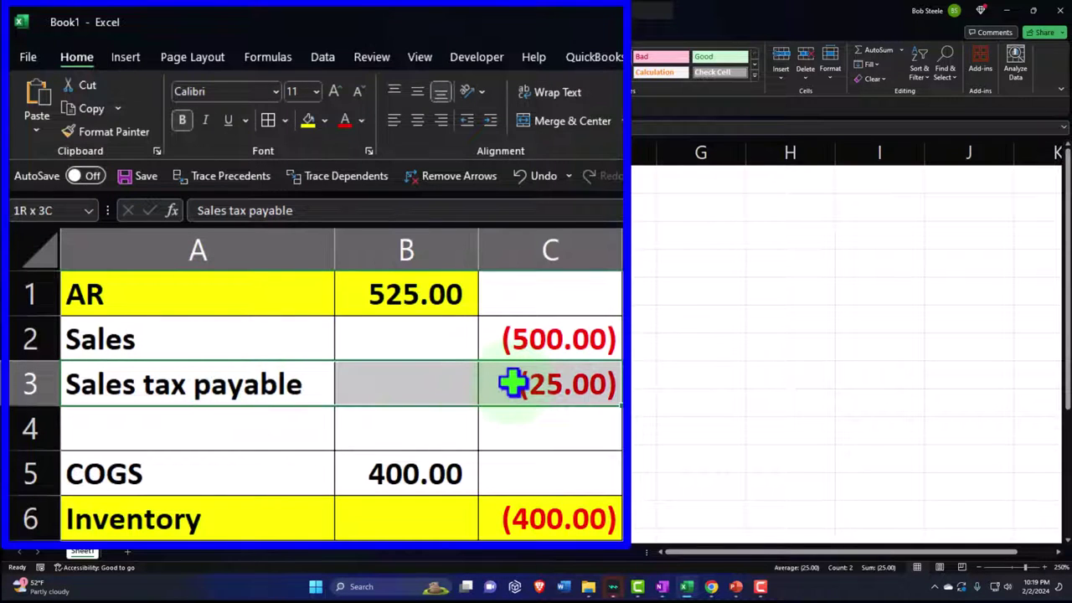
left_click(318, 174)
left_click_drag(191, 226, 327, 238)
left_click(193, 75)
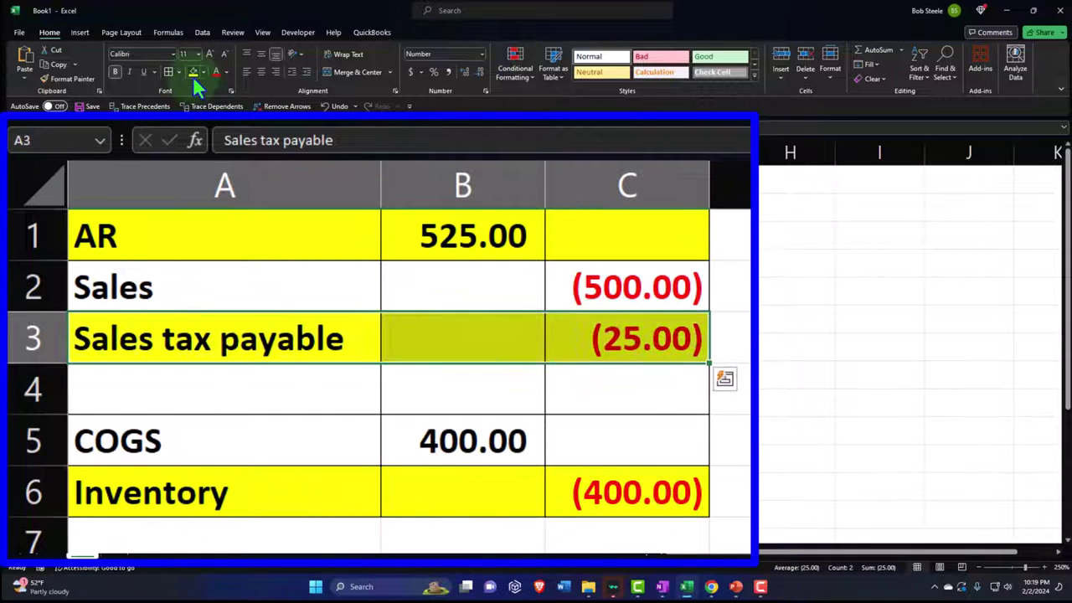
left_click(528, 553)
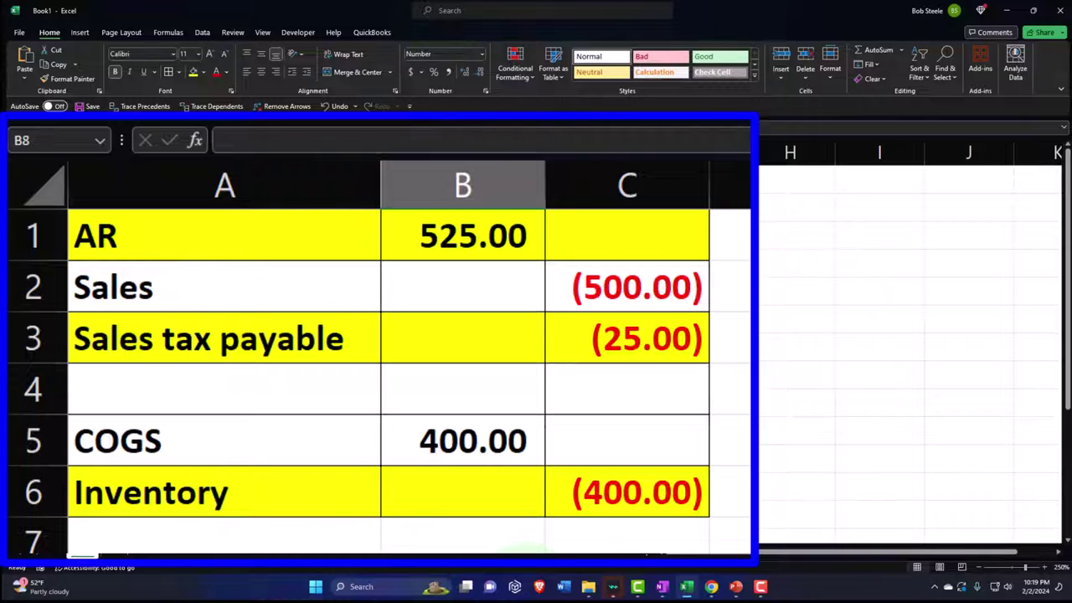
Review the AR line of the entry, then switch to QuickBooks Online and examine Accounts Receivable on the Balance Sheet.
left_click(240, 241)
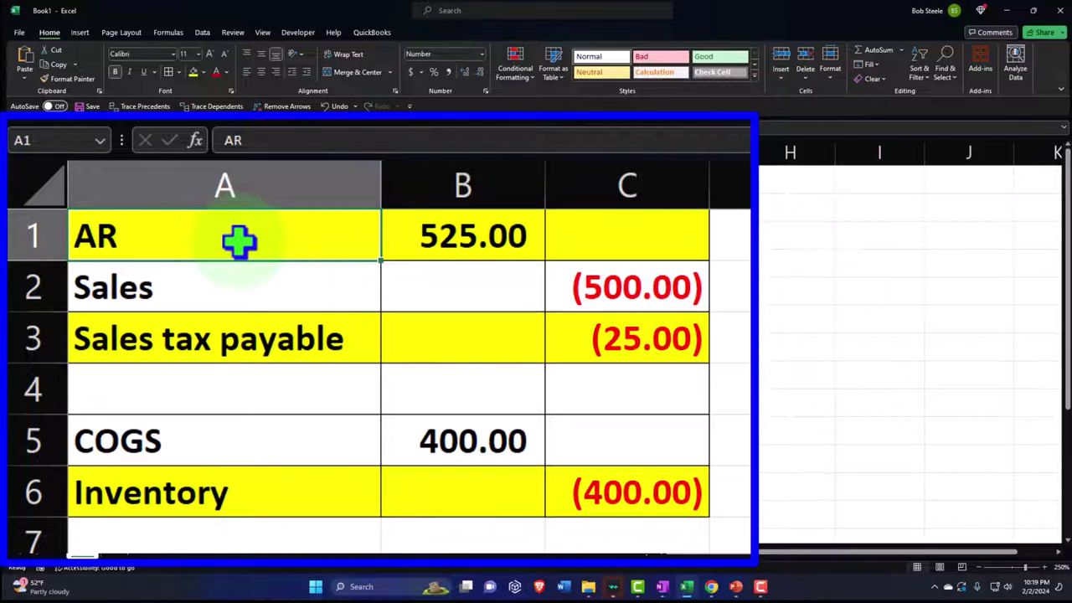
left_click_drag(240, 237, 586, 242)
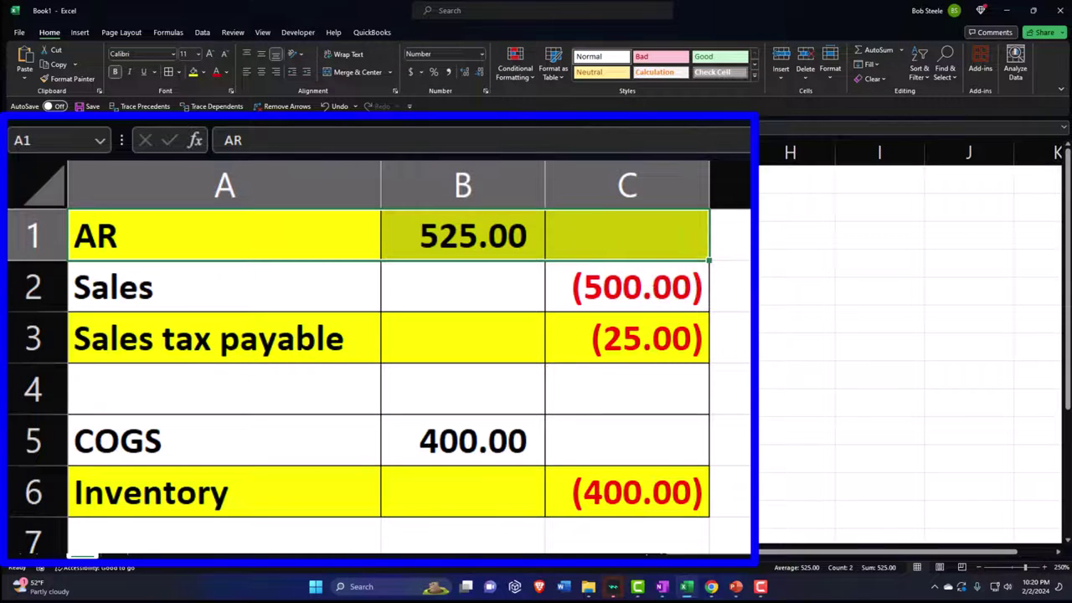
left_click(706, 548)
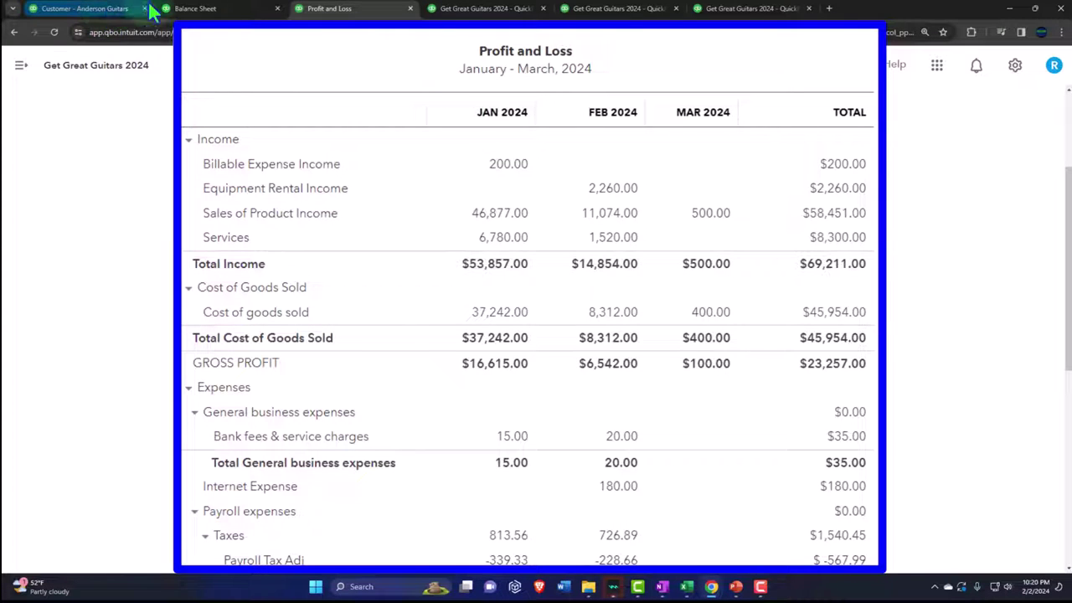
left_click(209, 9)
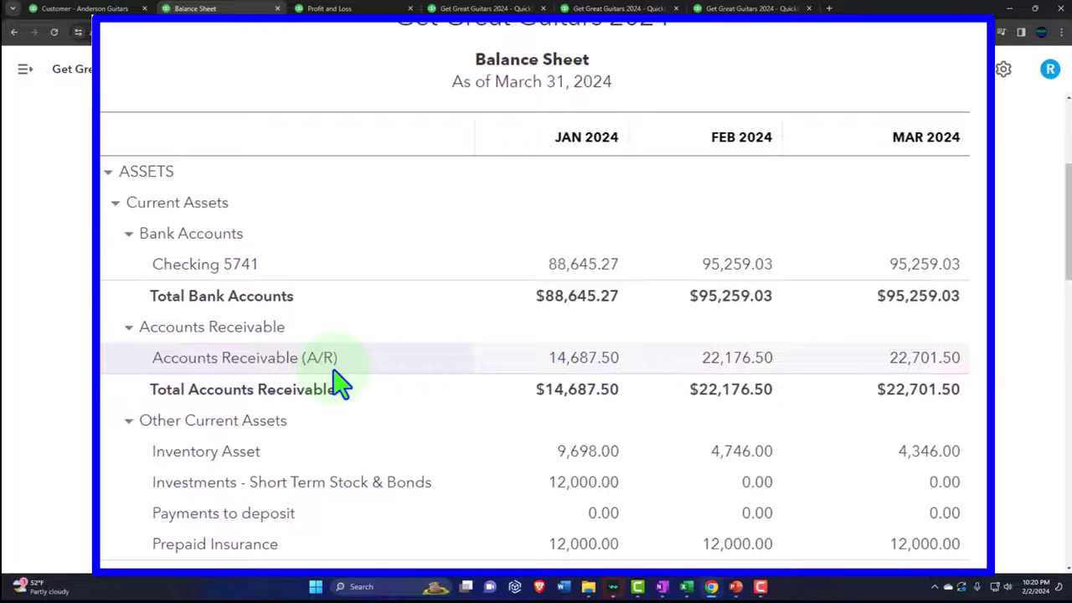
Compare Anderson Guitars' transaction list with the Balance Sheet's Accounts Receivable and the totals of the customer balance detail report.
left_click(83, 8)
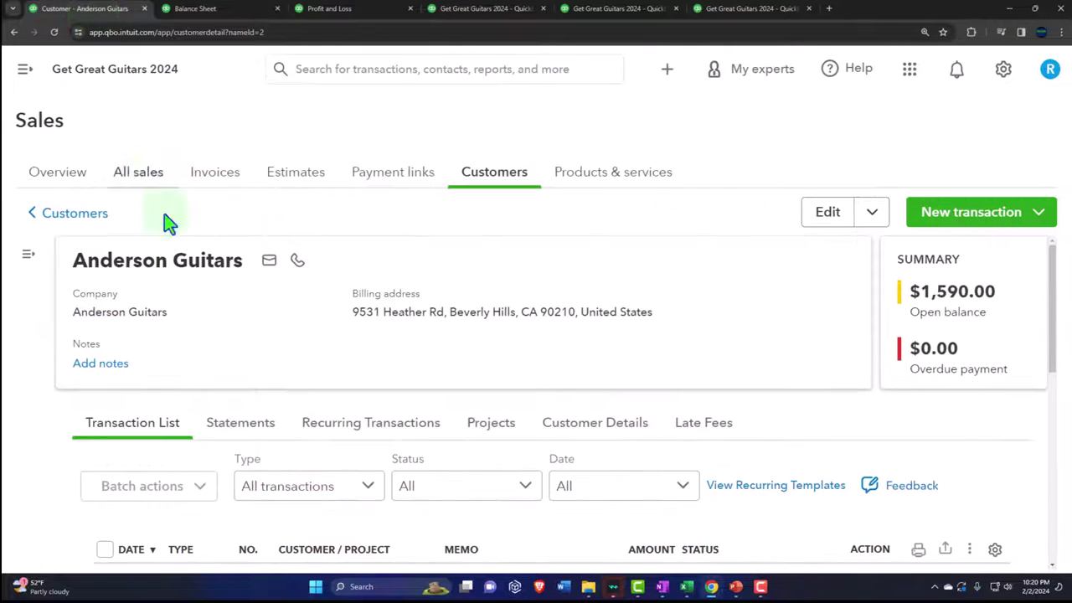
scroll(282, 259, "down", 3)
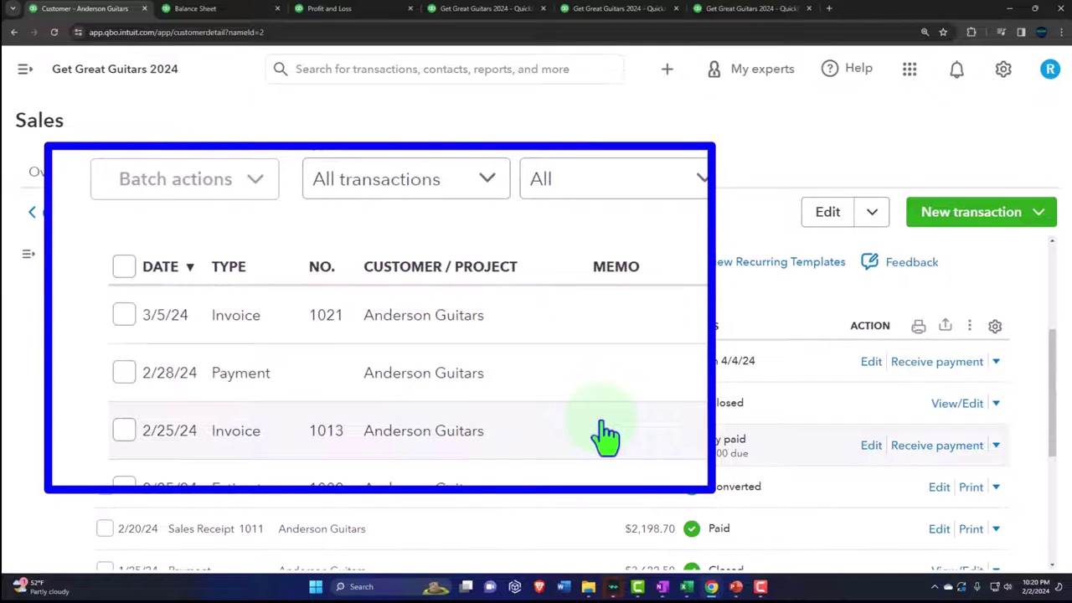
left_click(214, 10)
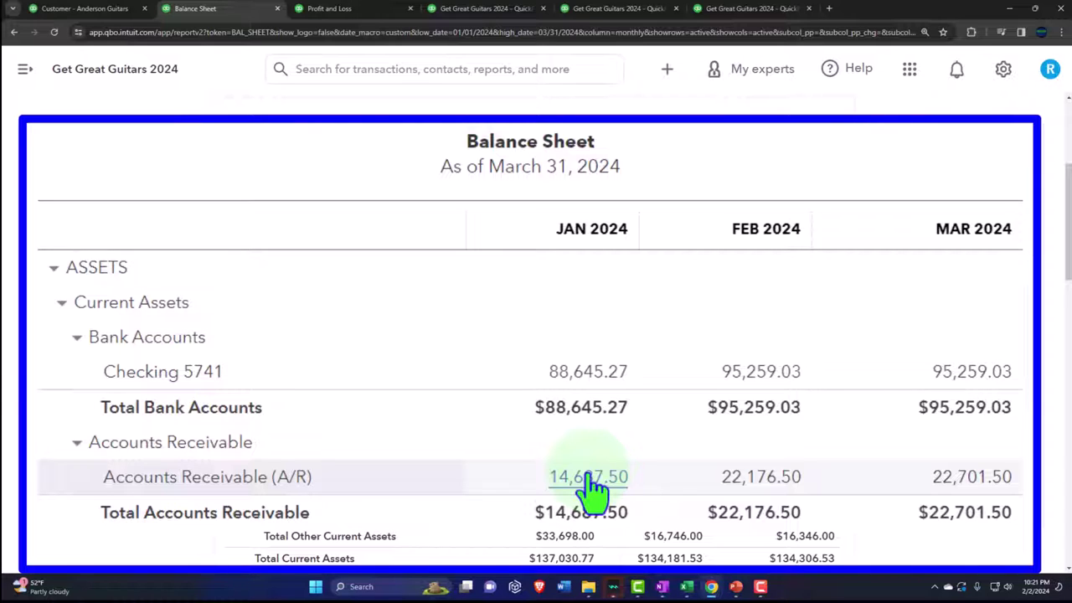
left_click(610, 10)
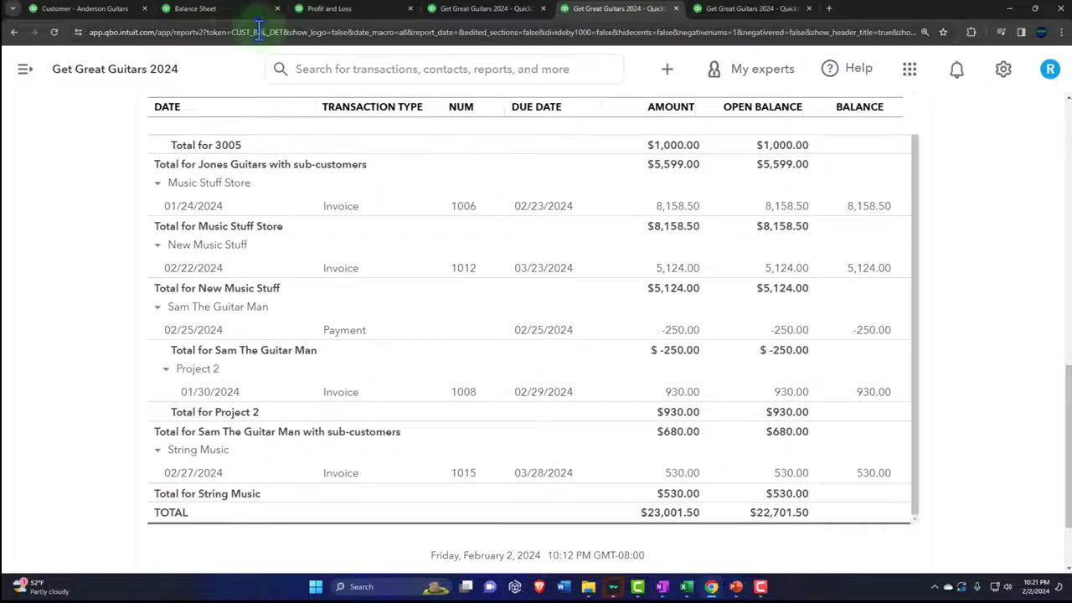
Compare Accounts Receivable on the Balance Sheet with Anderson Guitars' transaction list and the open balances in the customer list.
left_click(226, 9)
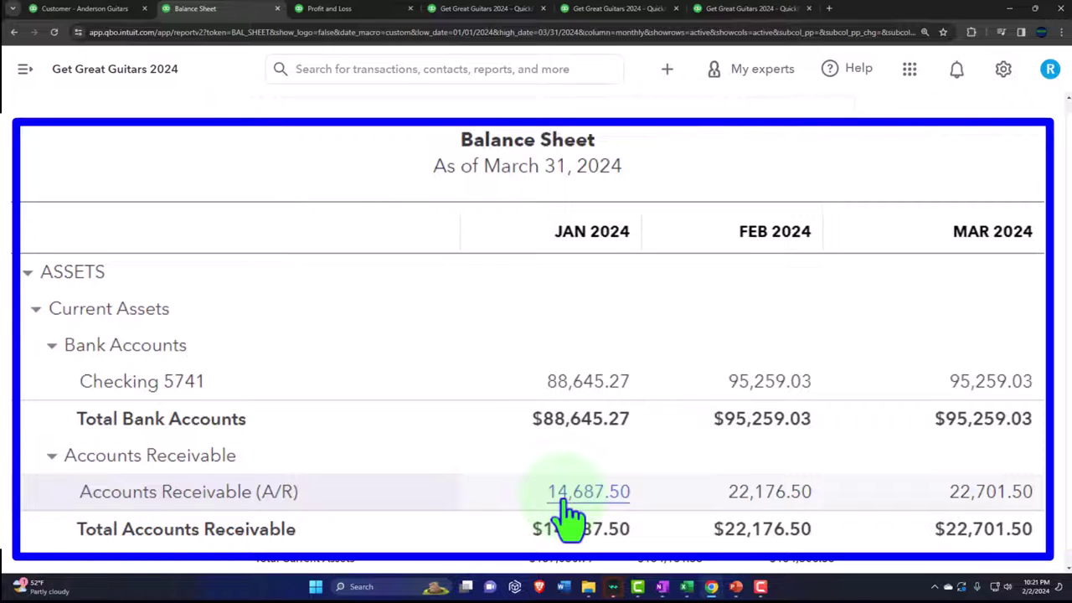
left_click(79, 8)
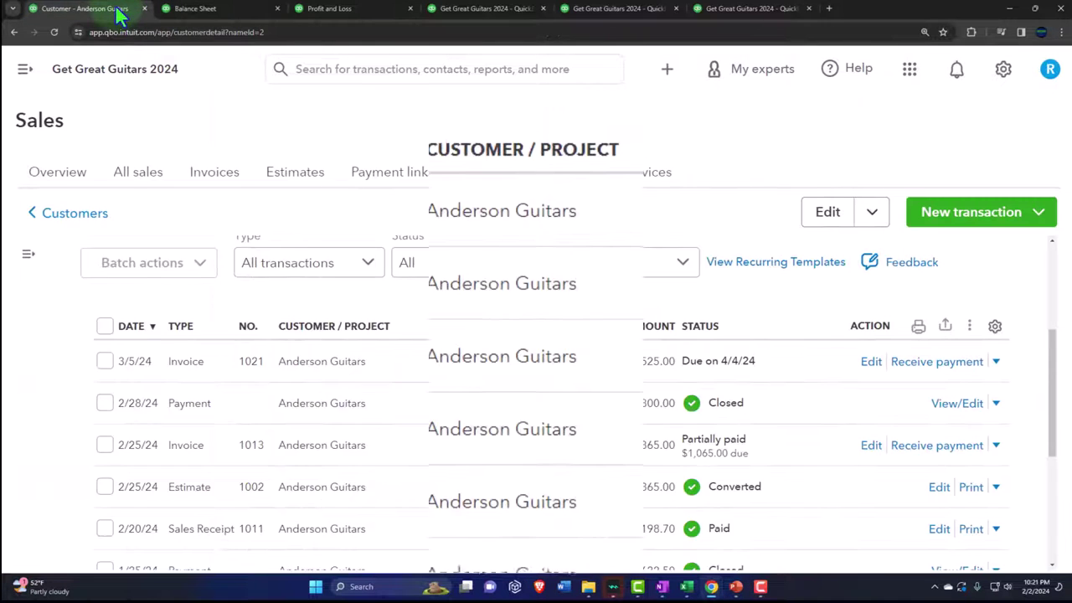
scroll(494, 339, "down", 1)
scroll(494, 339, "down", 4)
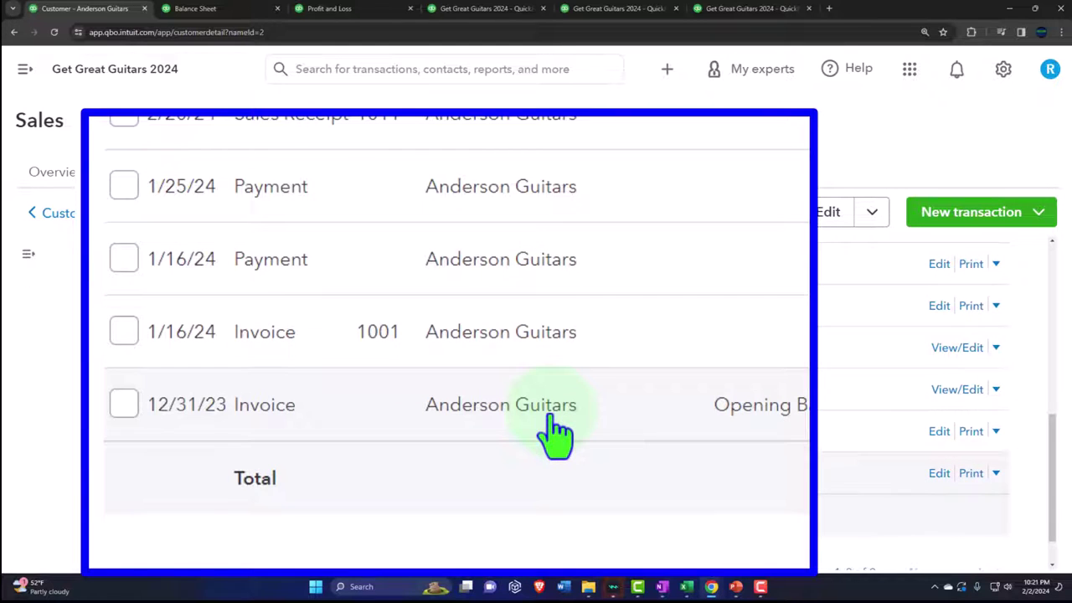
scroll(555, 431, "up", 3)
scroll(555, 431, "up", 1)
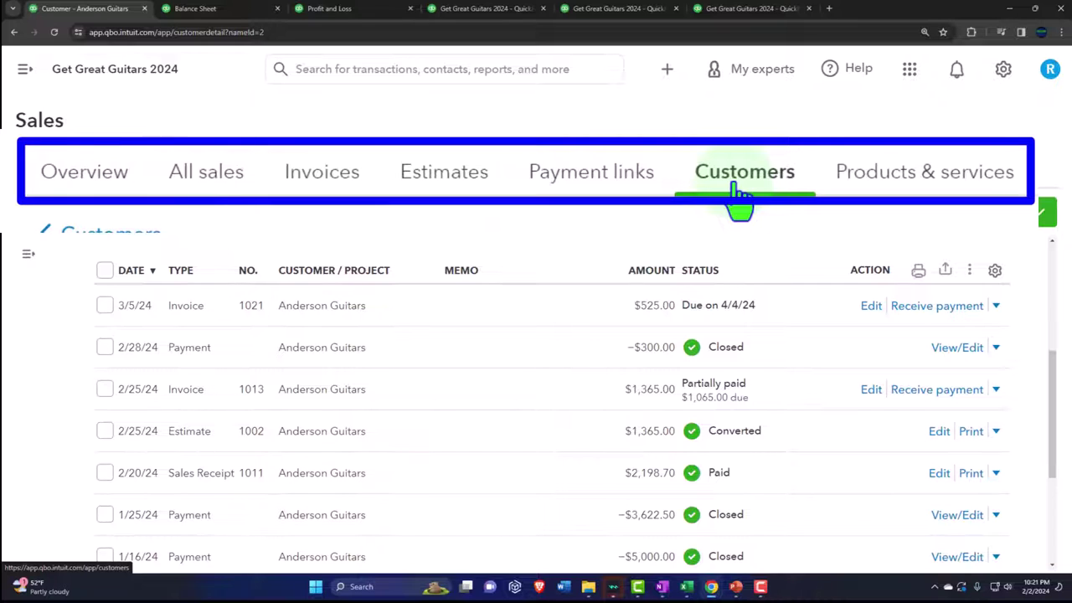
left_click(743, 194)
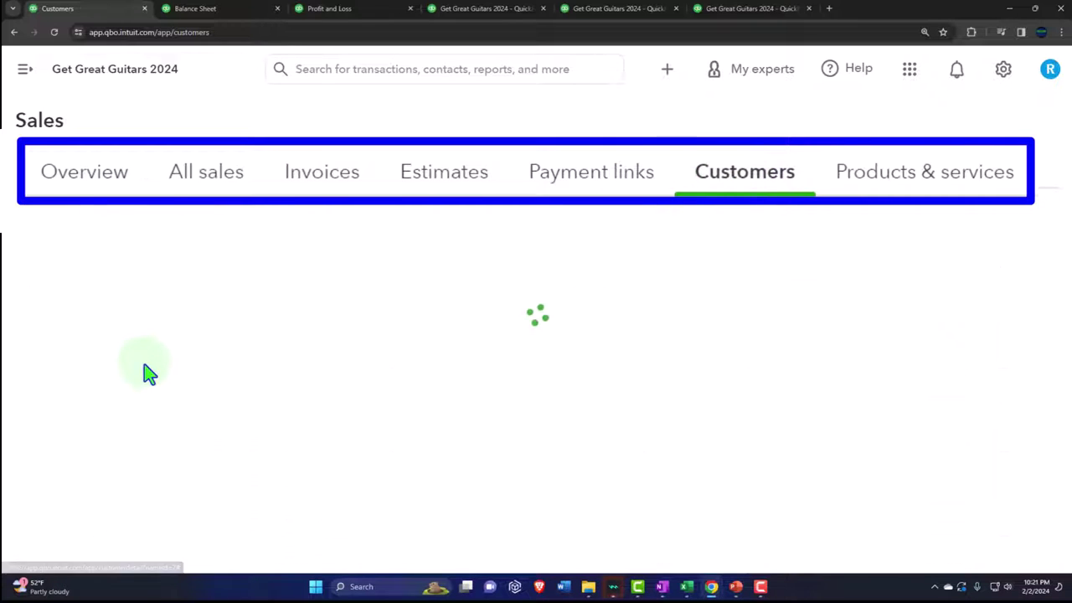
scroll(148, 395, "down", 3)
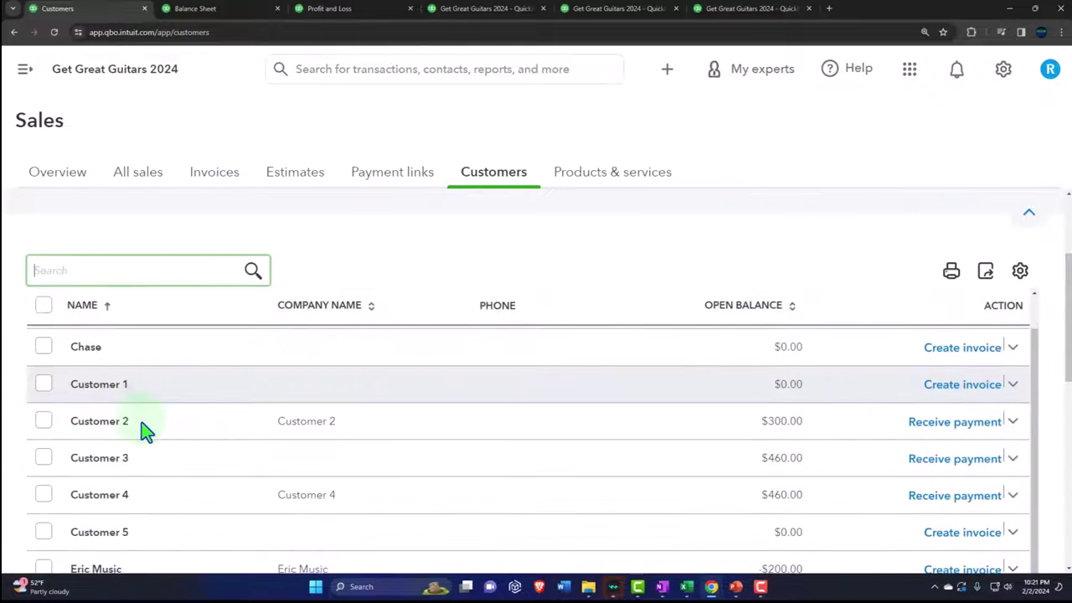
scroll(142, 427, "up", 5)
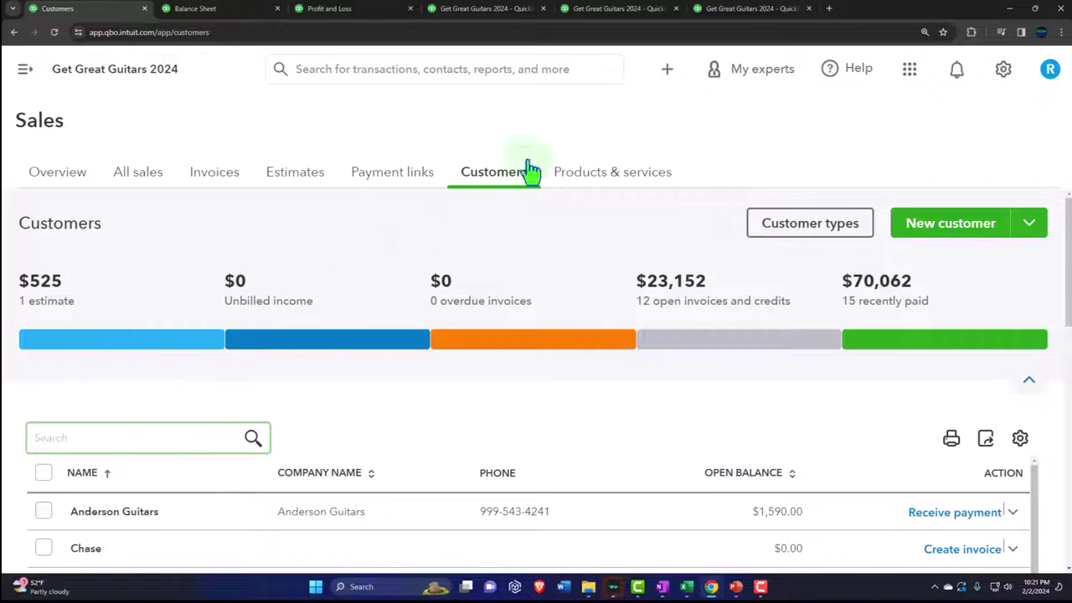
Create a new journal entry and set its journal date to 02/29/2024.
left_click(667, 71)
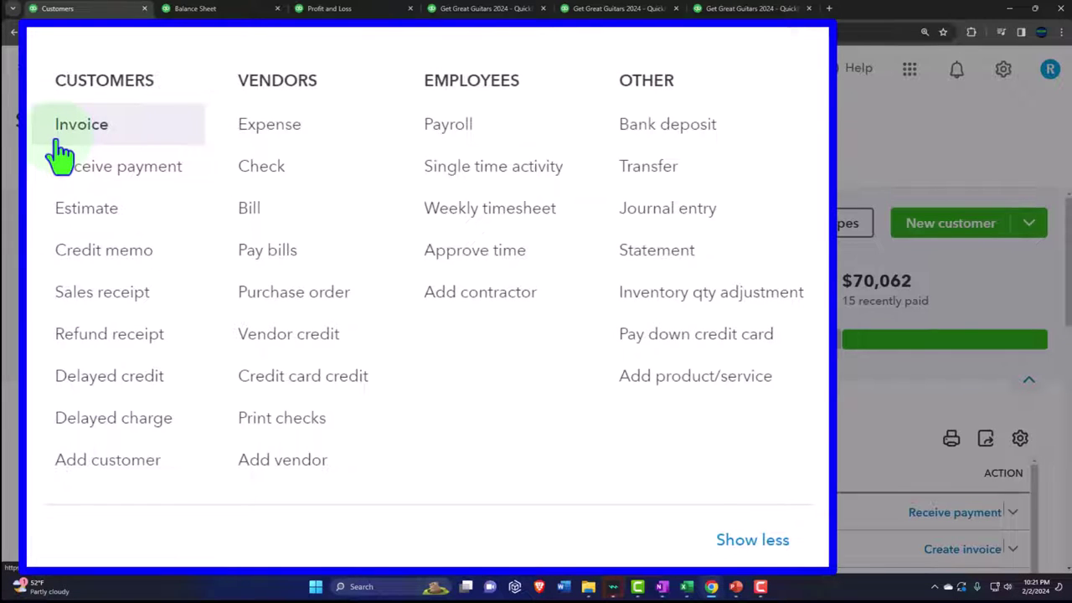
left_click(650, 219)
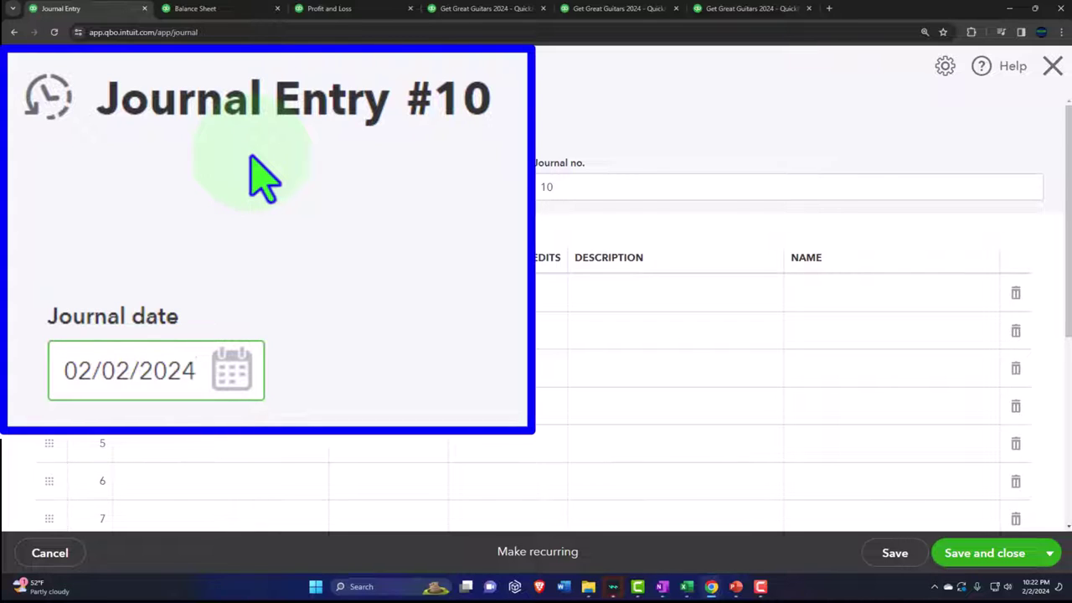
key("BackSpace")
key("BackSpace")
key("BackSpace")
key("BackSpace")
key("BackSpace")
key("BackSpace")
key("BackSpace")
key("BackSpace")
key("BackSpace")
key("BackSpace")
type("022924")
key("Tab")
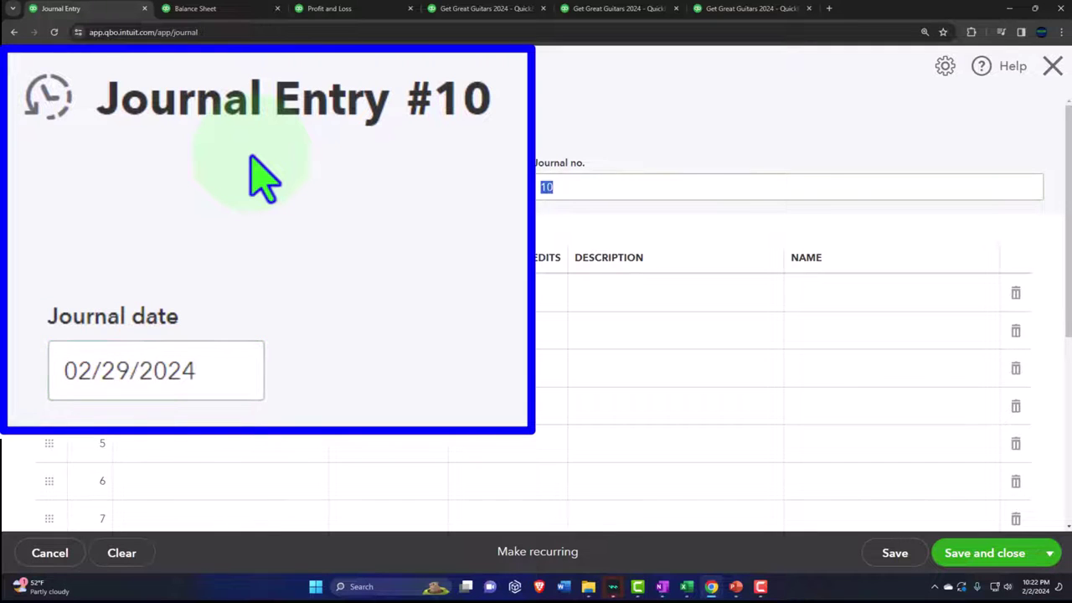
key("Tab")
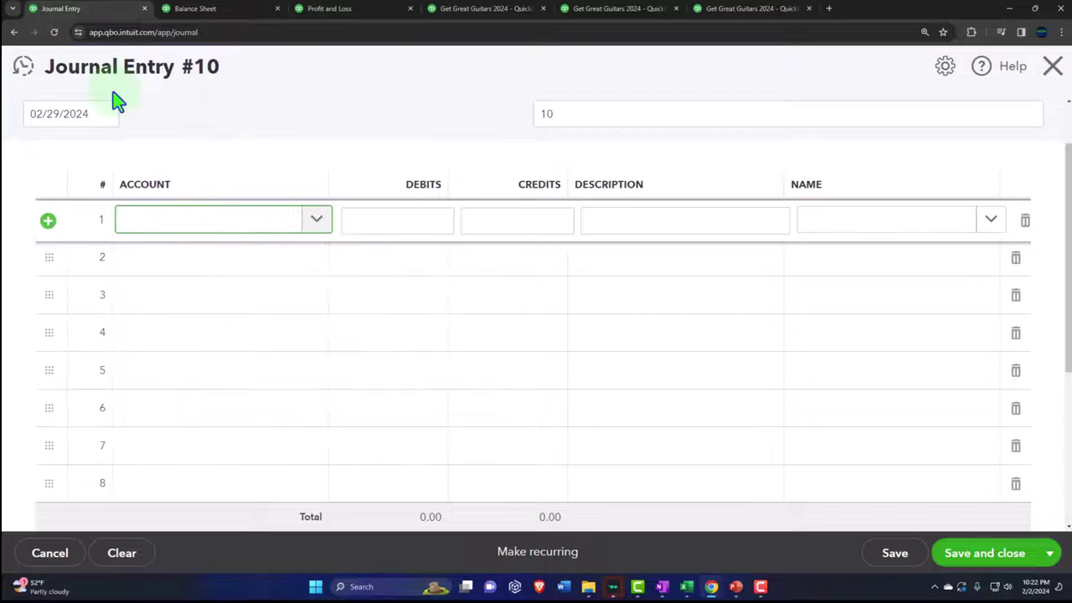
Fill line 1 with a 525.00 debit to Accounts Receivable (A/R), described as "Adj entry".
type("acc")
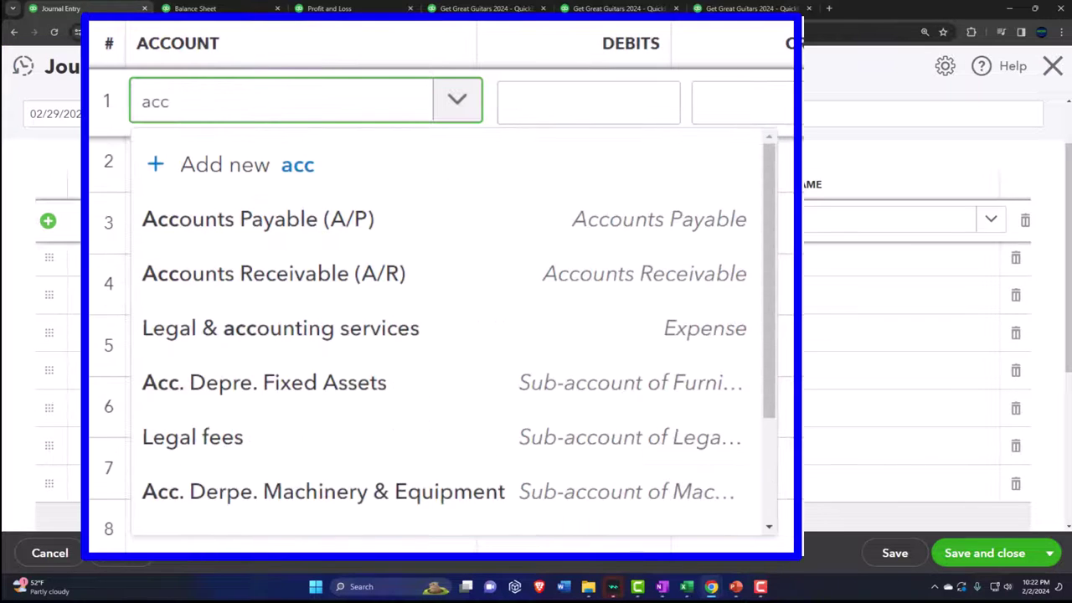
key("Down")
key("Down")
key("Tab")
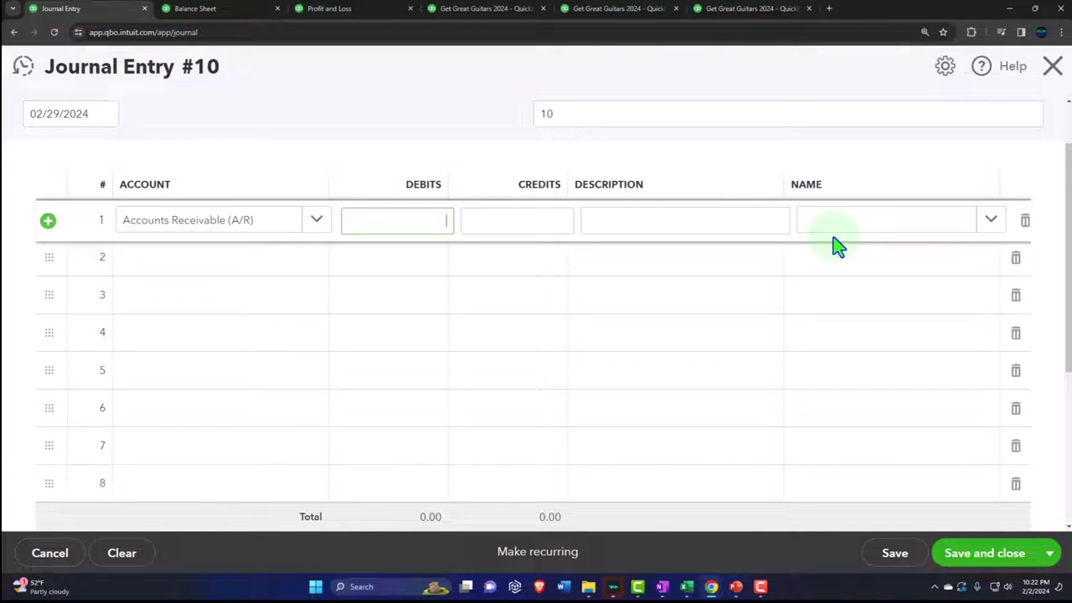
type("525")
key("Tab")
key("Tab")
type("Adj")
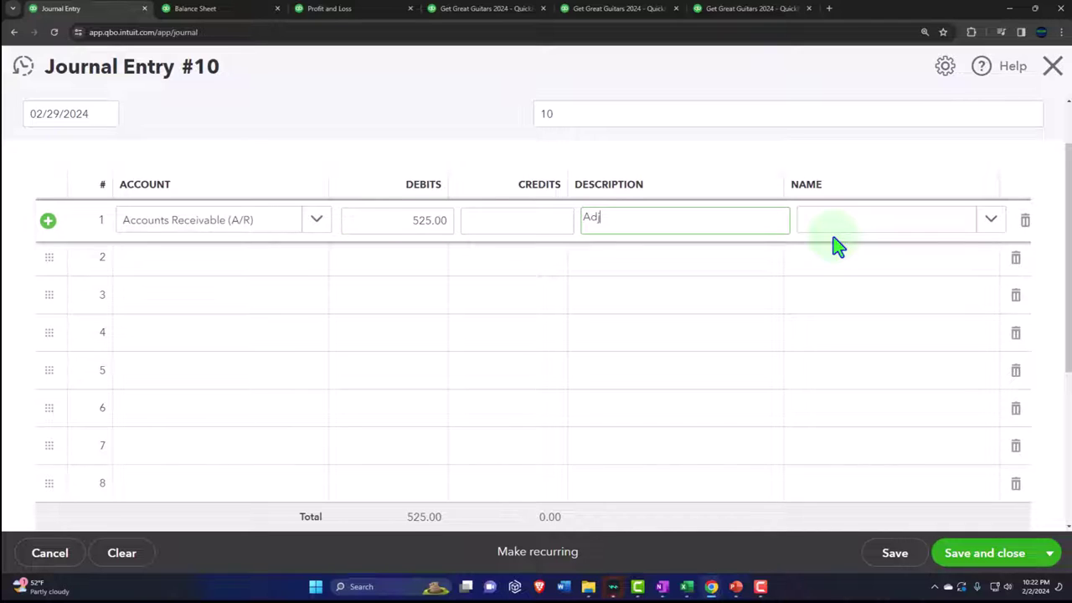
type(" entry")
key("Tab")
key("Tab")
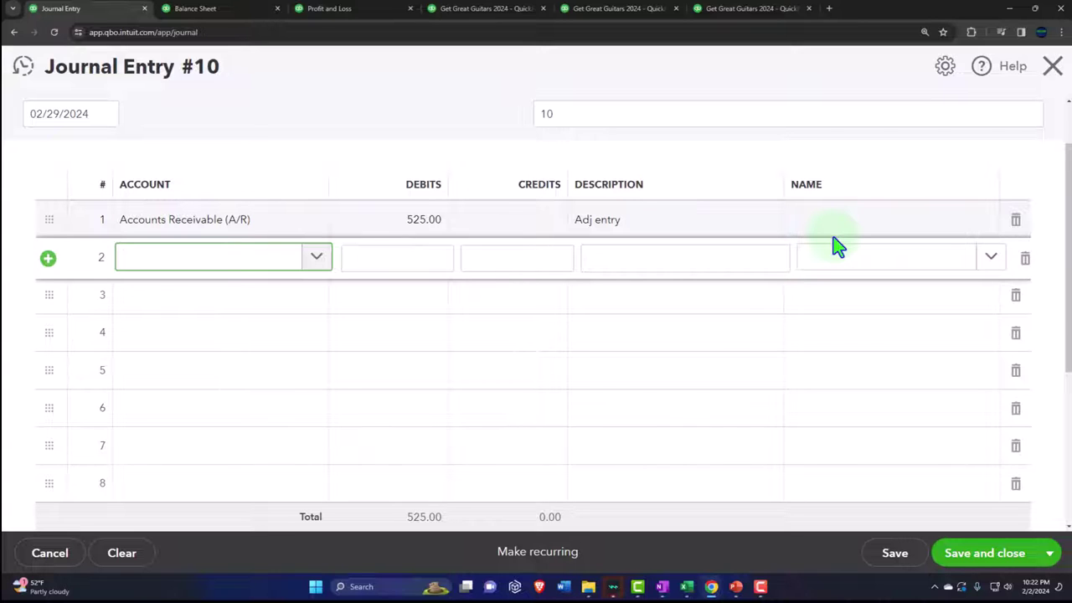
Fill line 2 of the journal entry with a 500.00 credit to Sales of Product Income.
type("sal")
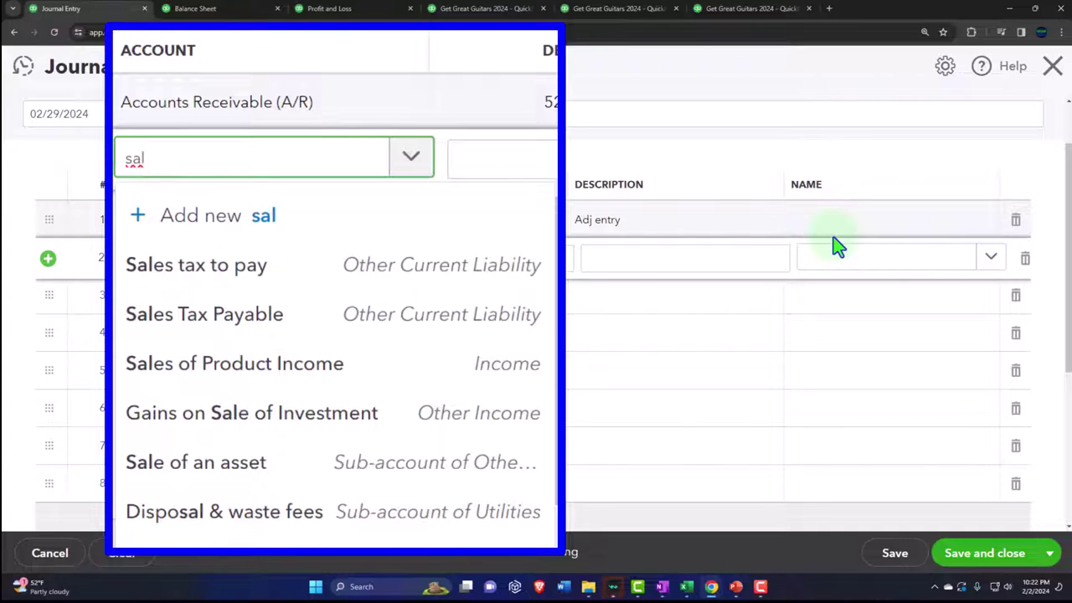
type("es")
key("Down")
key("Down")
key("Down")
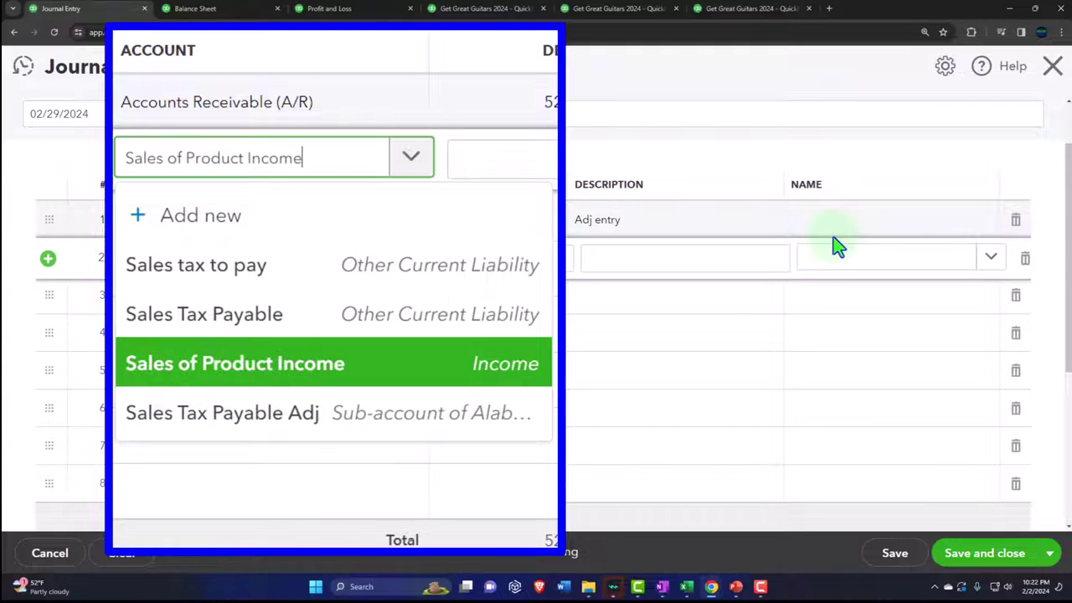
key("Tab")
key("Tab")
type("500")
key("Tab")
key("Tab")
key("Tab")
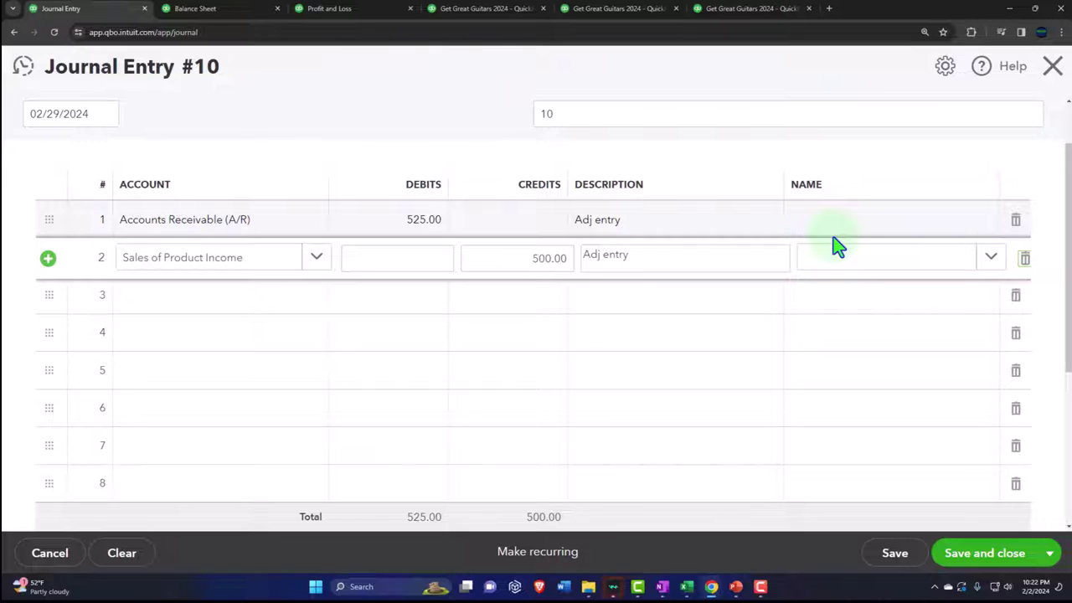
key("Tab")
Look up the sales accounts for line 3 and examine the sales tax liabilities under Other Current Liabilities on the Balance Sheet.
type("sales")
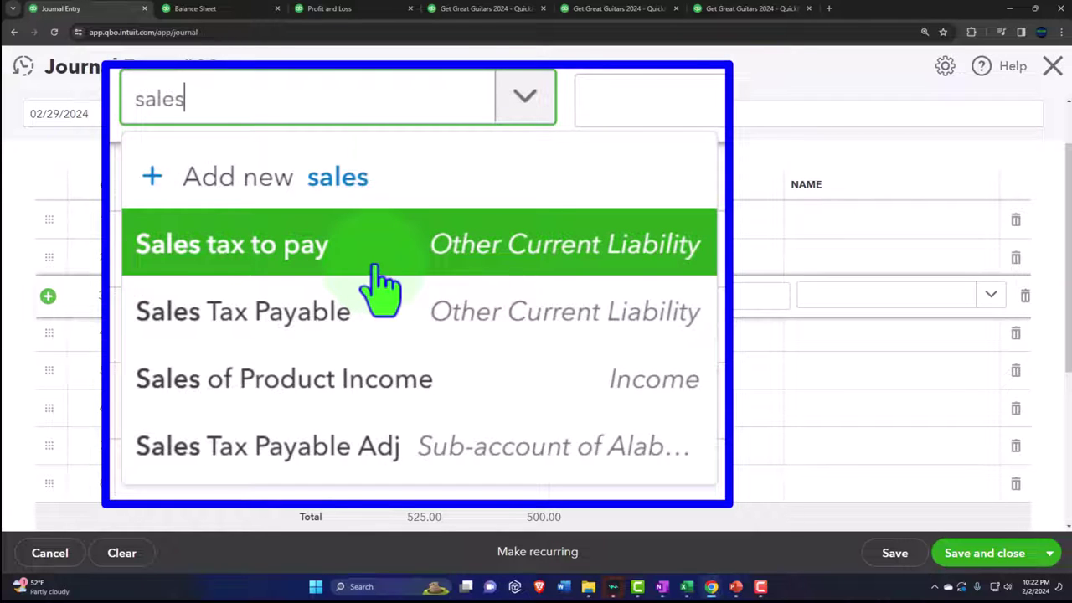
left_click(225, 10)
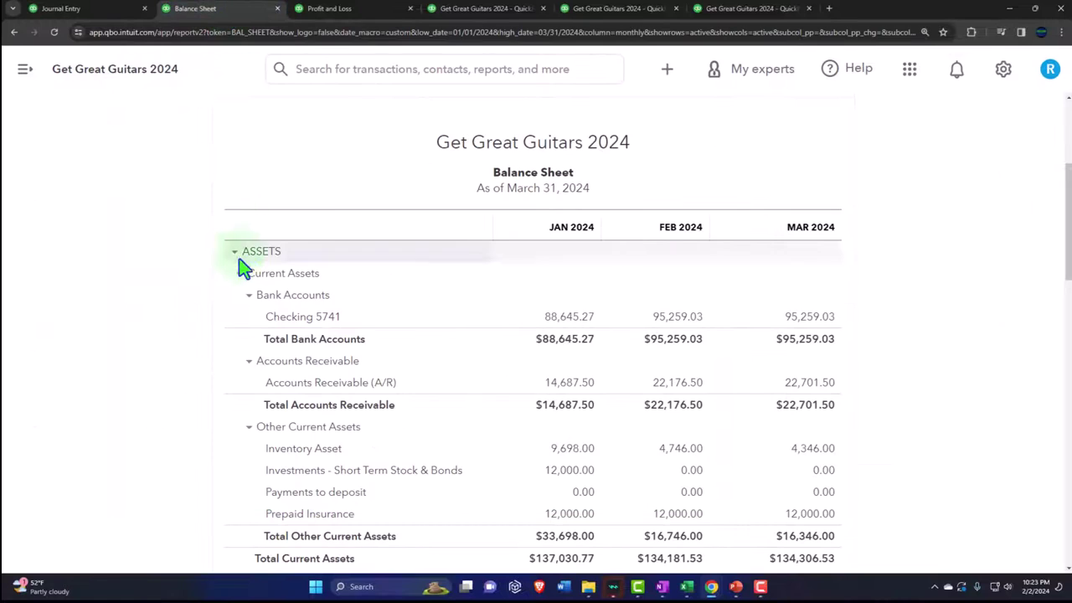
scroll(243, 265, "down", 2)
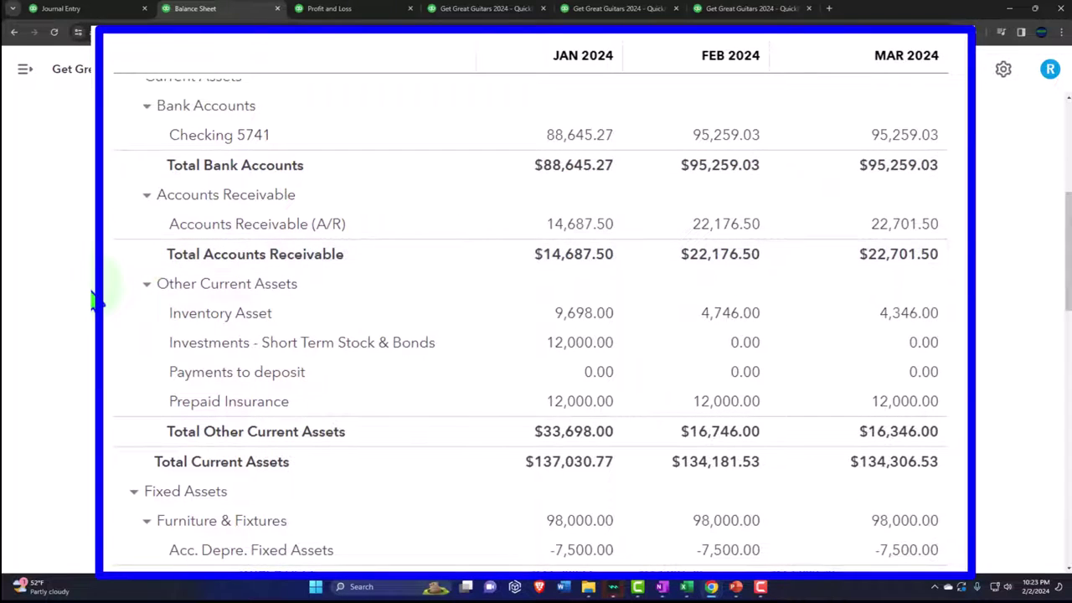
scroll(93, 373, "down", 5)
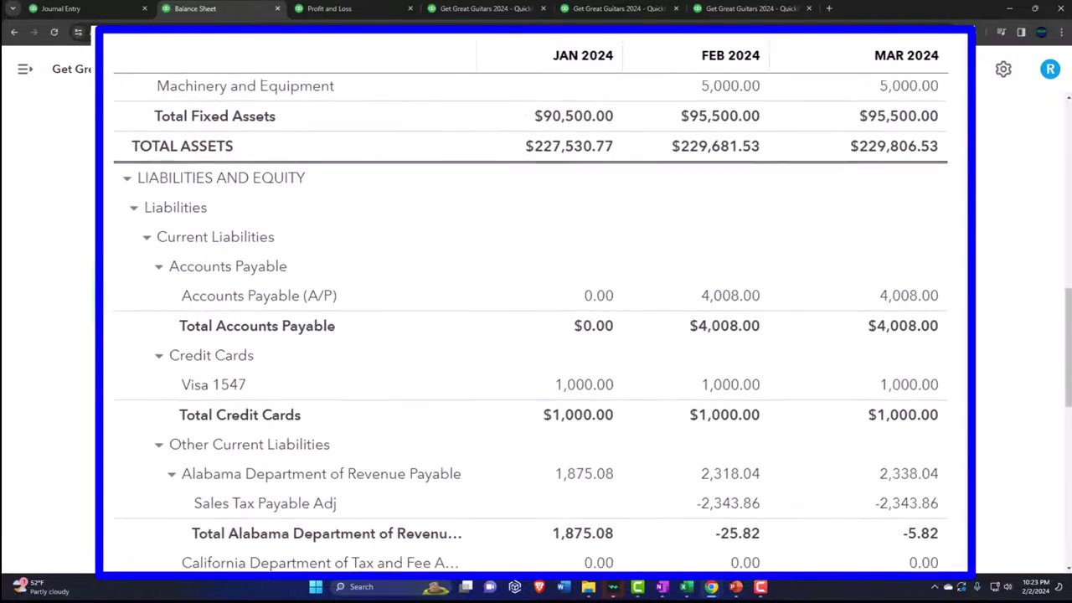
scroll(93, 373, "down", 1)
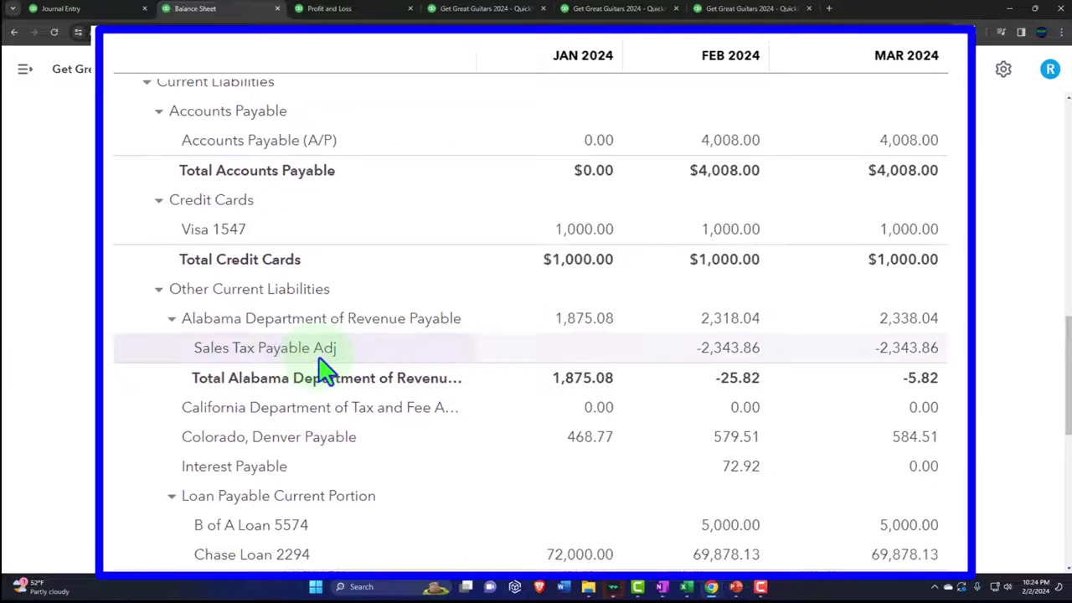
left_click(170, 321)
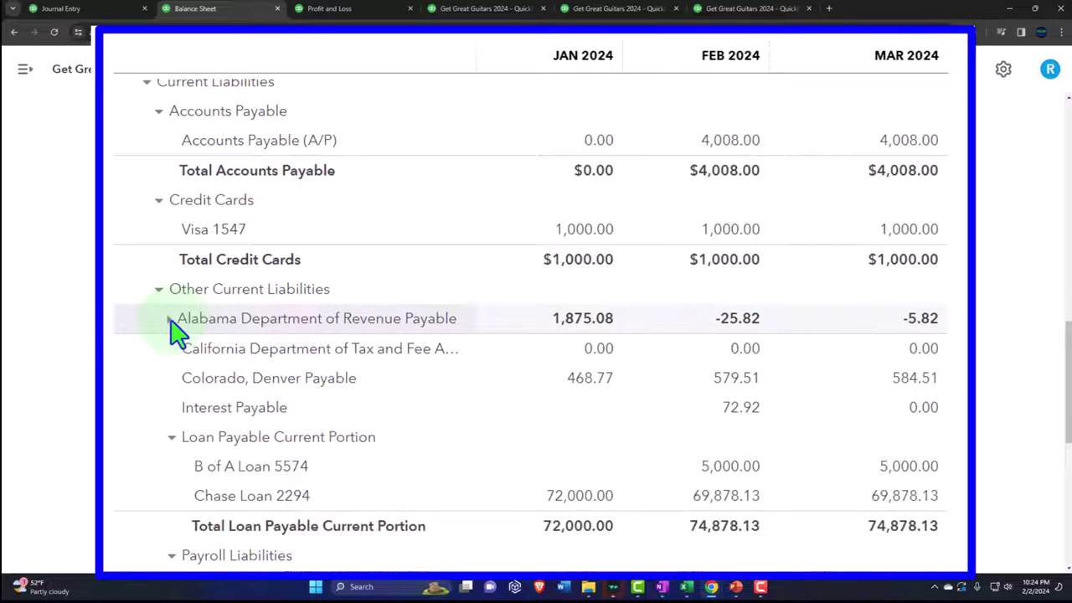
left_click(170, 321)
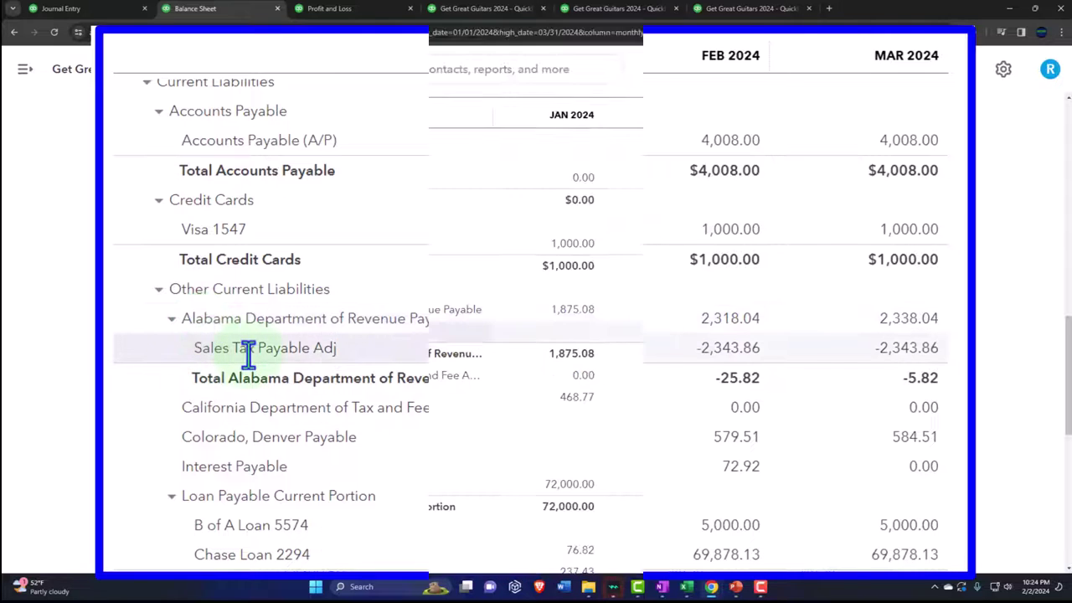
Return to the journal entry and fill line 3 with a 25.00 credit to Sales Tax Payable.
left_click(84, 10)
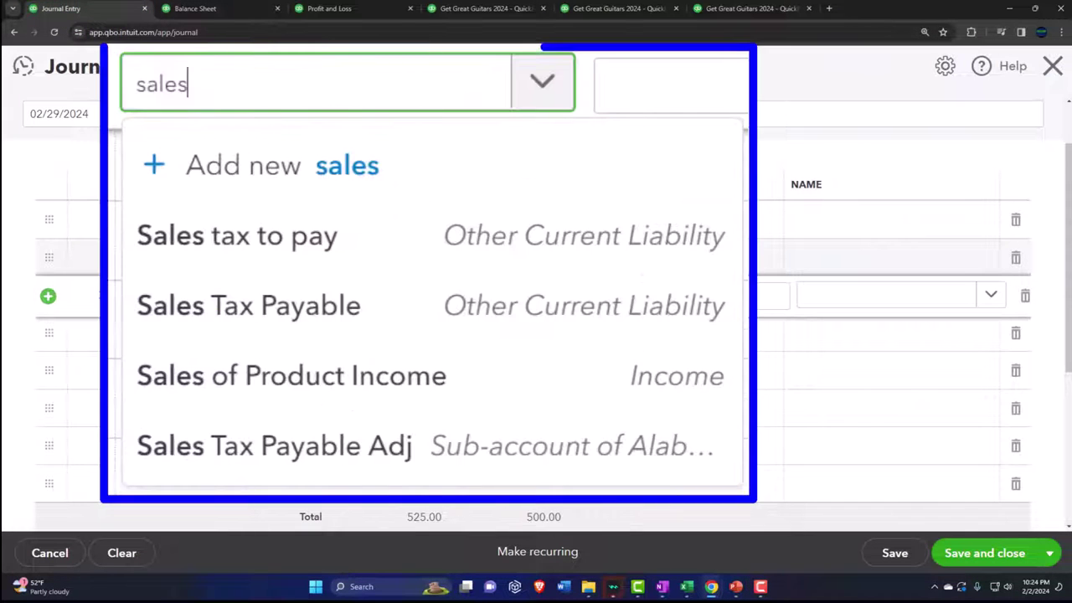
key("Down")
key("Down")
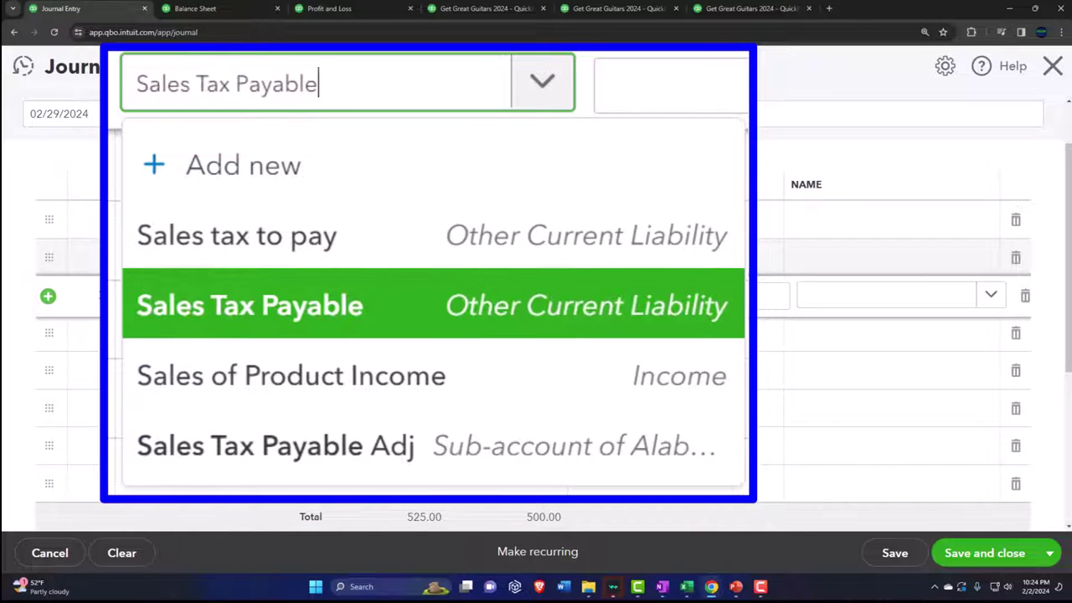
key("Tab")
key("Tab")
key("Tab")
key("Tab")
key("Tab")
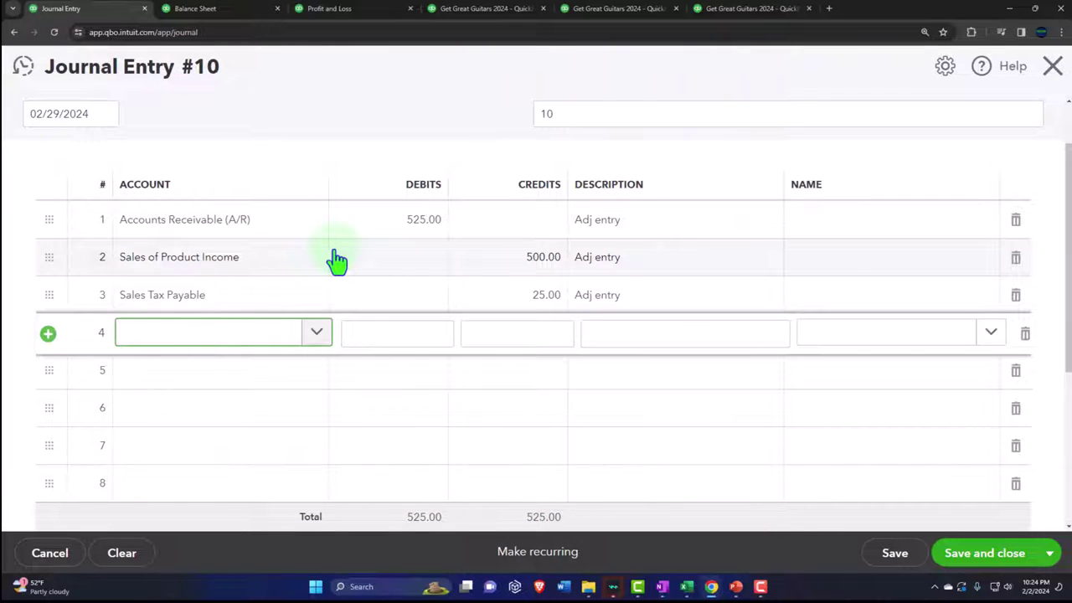
Fill line 4 of the journal entry with a 400.00 debit to Cost of goods sold.
type("cos")
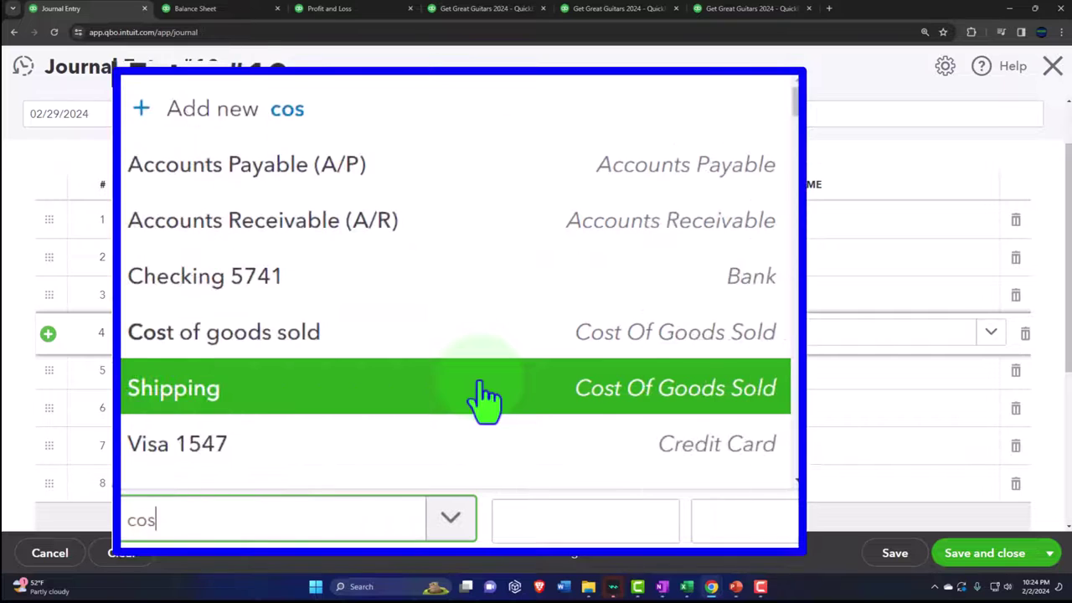
type("t")
key("Down")
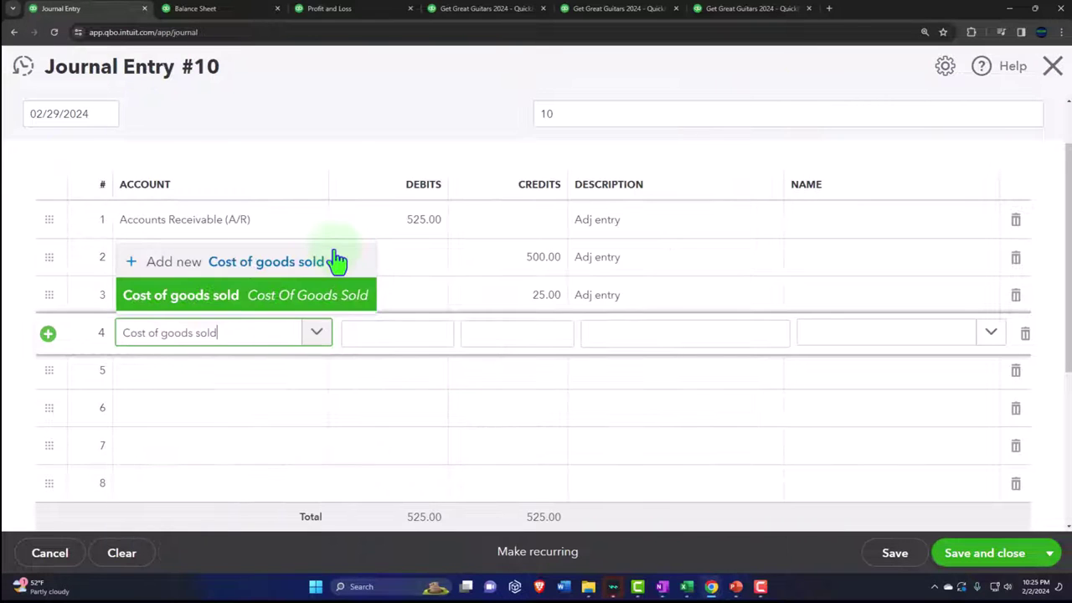
key("Tab")
type("400")
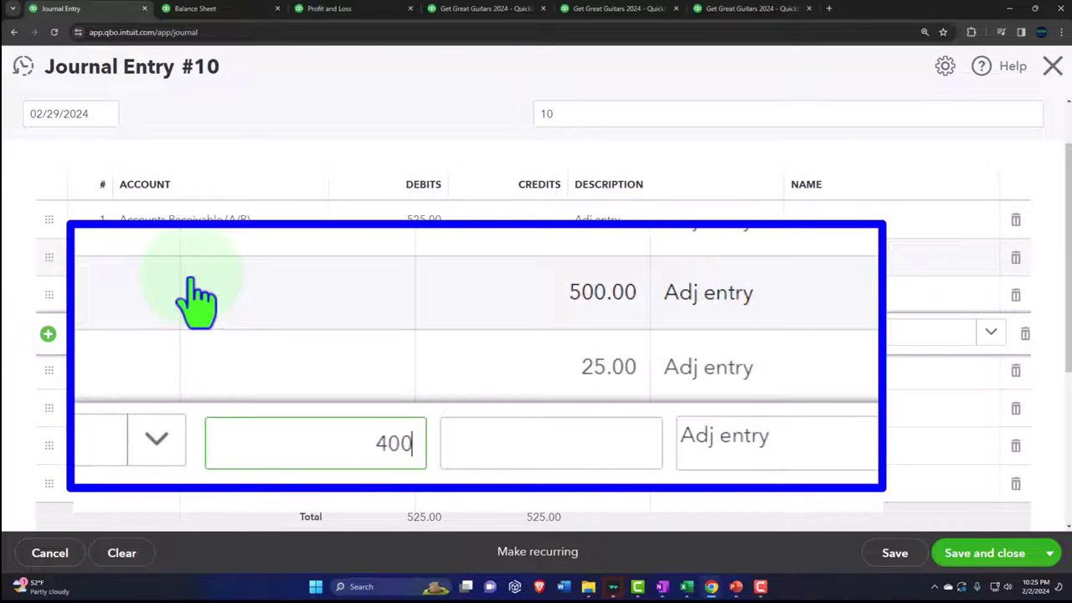
key("Tab")
key("Tab")
key("Tab")
key("Tab")
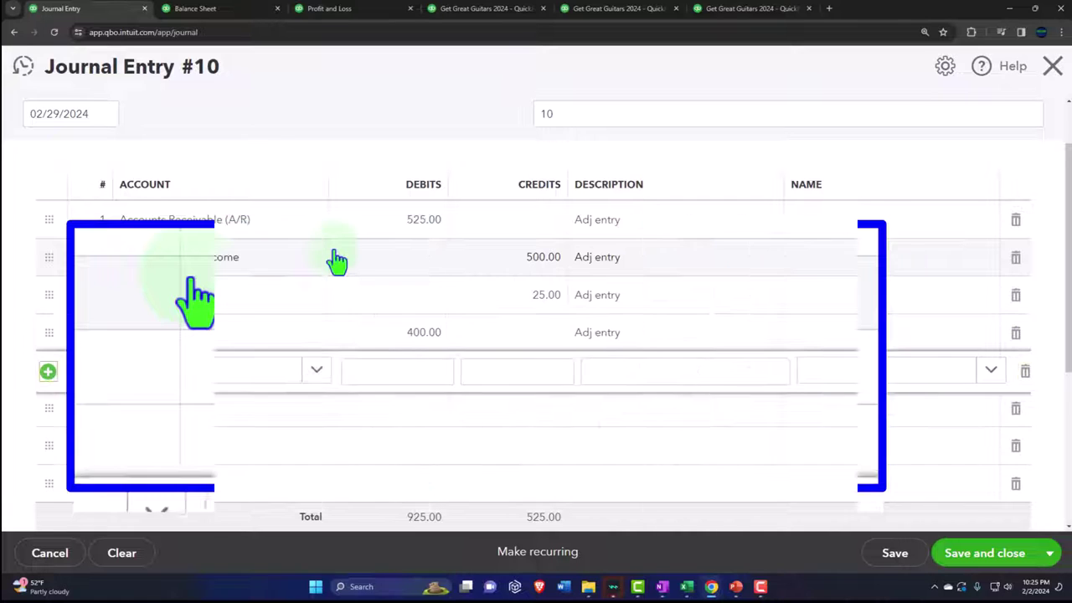
Fill line 5 of the journal entry with a 400.00 credit to Inventory Asset.
type("Inve")
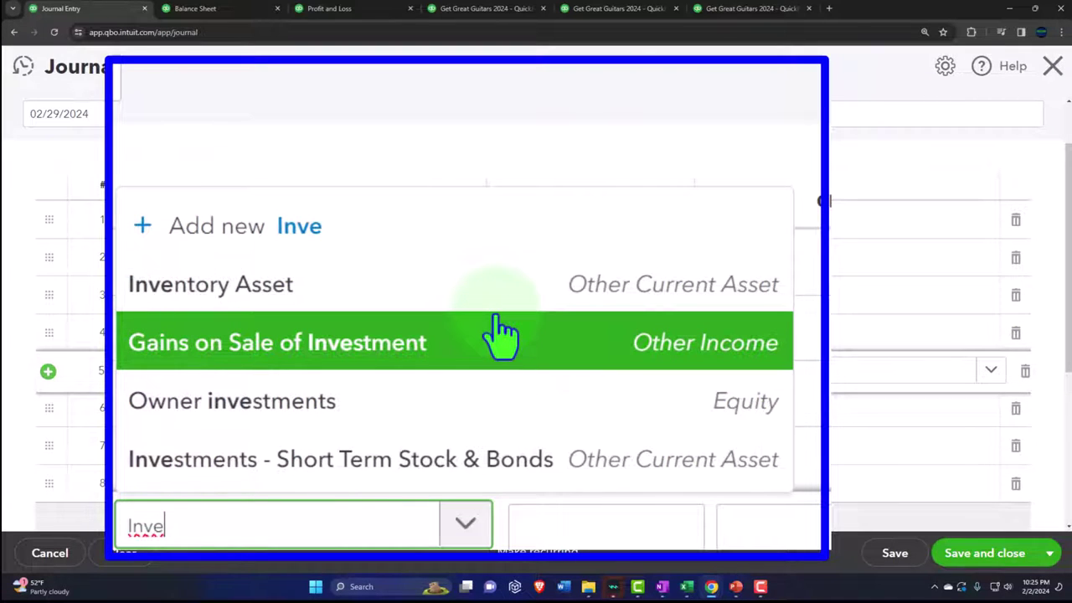
key("Up")
key("Up")
key("Up")
key("Up")
key("Tab")
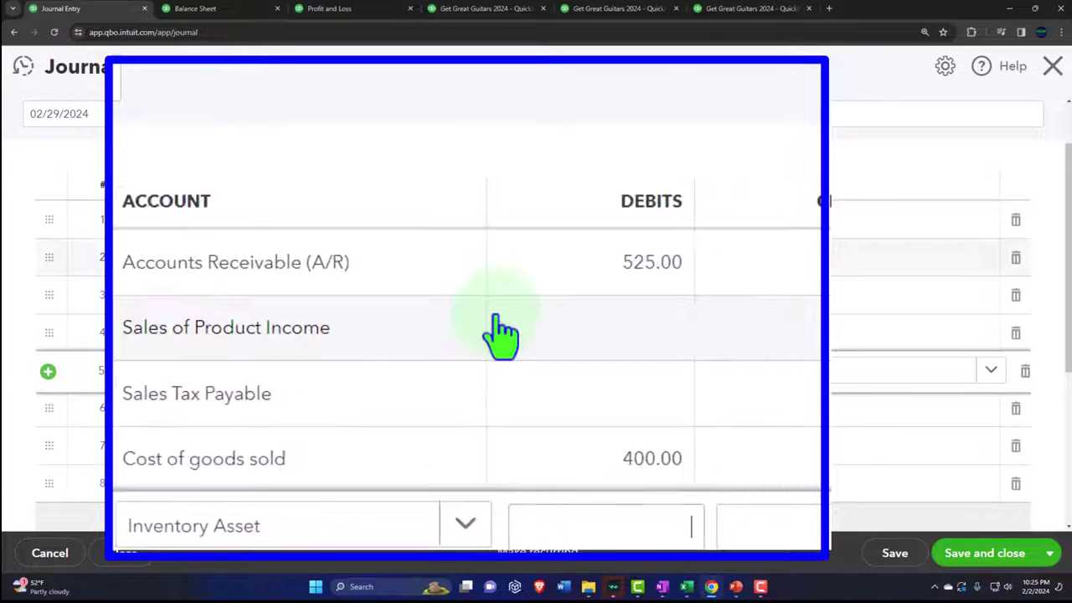
key("Tab")
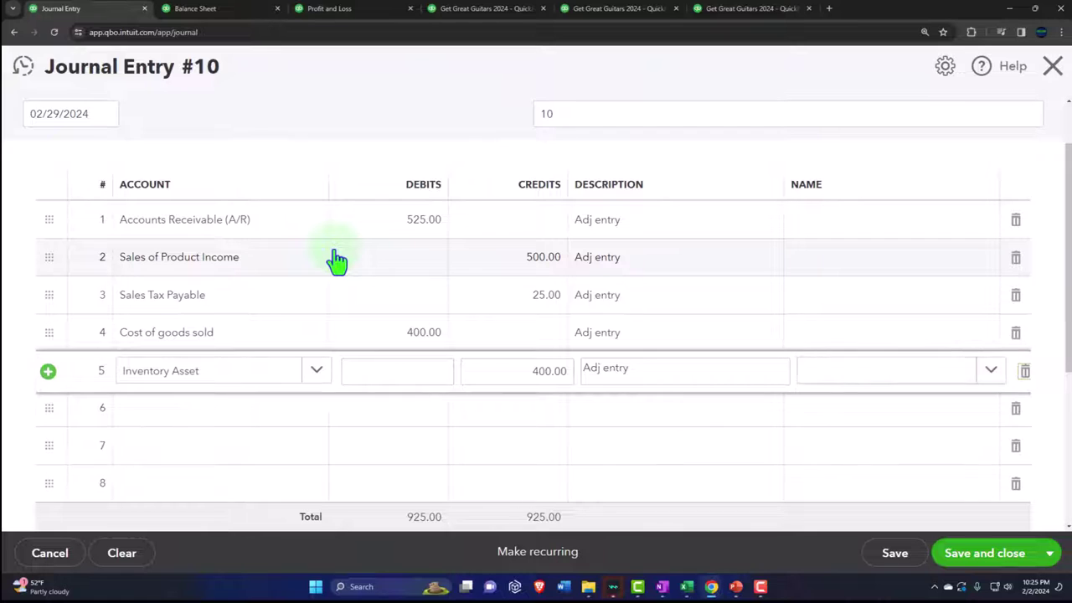
Compare the Inventory Valuation Summary total with the Inventory Asset line on the Balance Sheet, and return to the journal entry.
key("Tab")
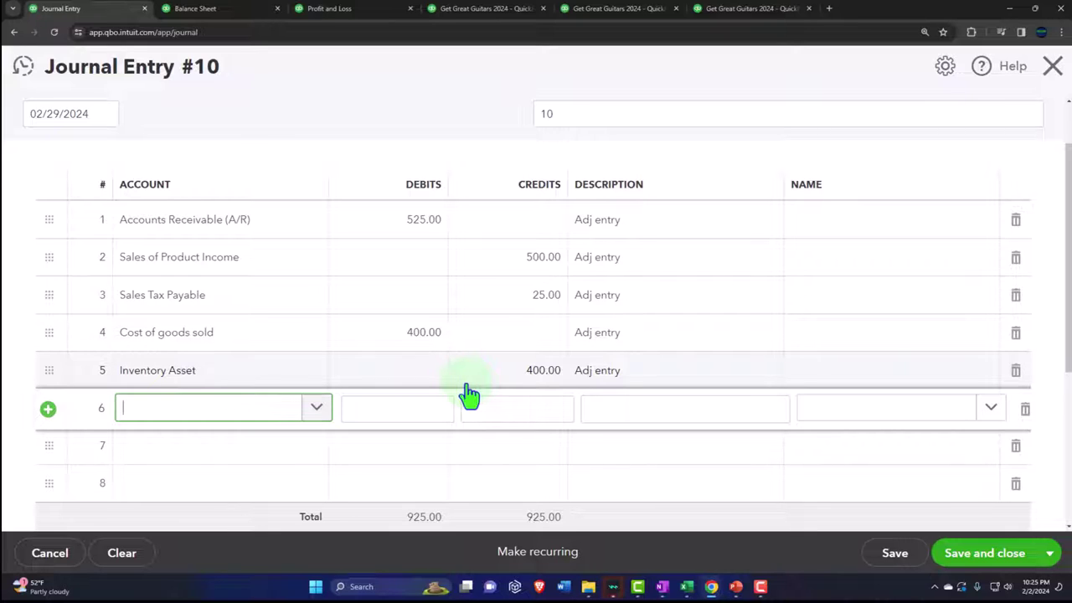
left_click(744, 10)
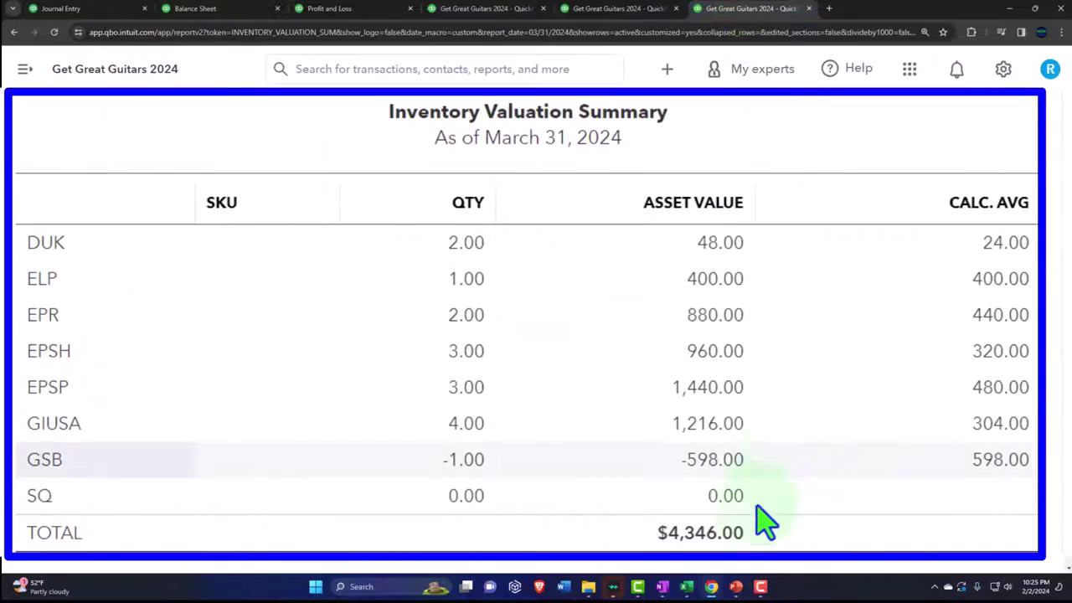
left_click(201, 10)
scroll(302, 371, "up", 5)
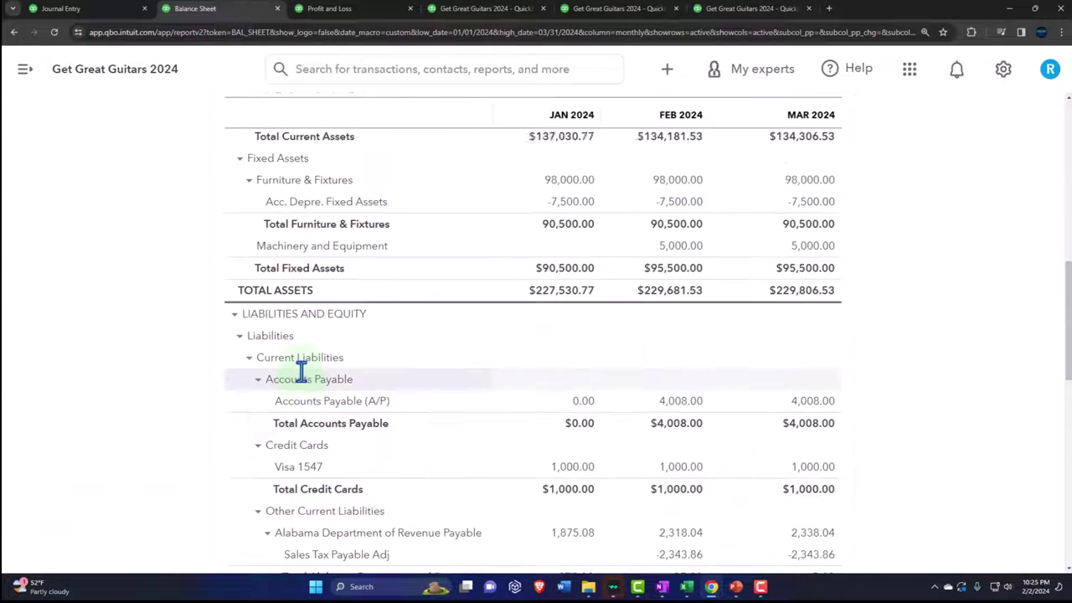
scroll(268, 354, "up", 3)
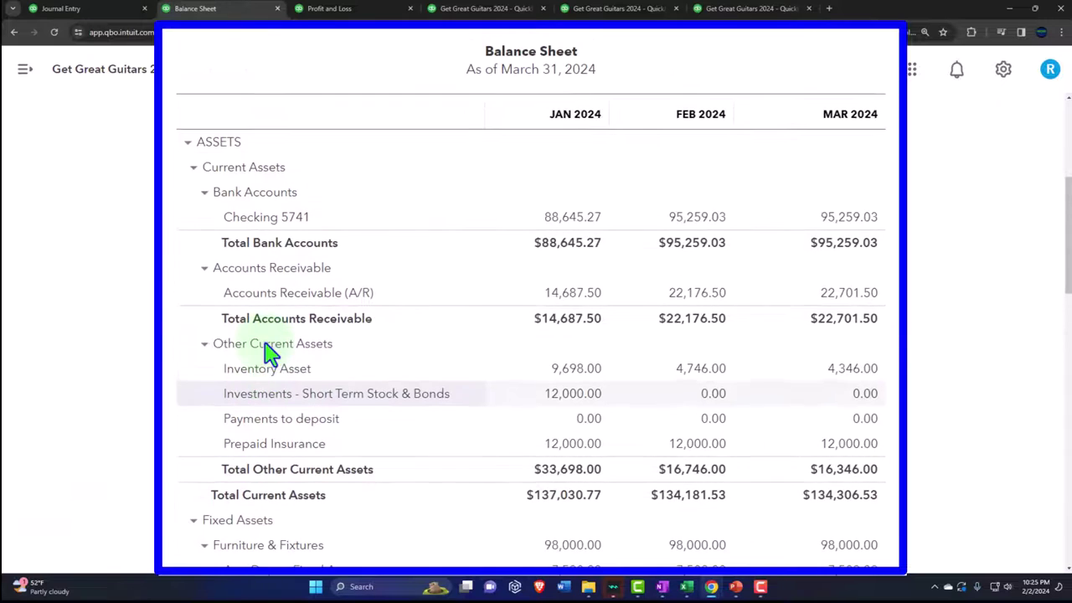
left_click(751, 9)
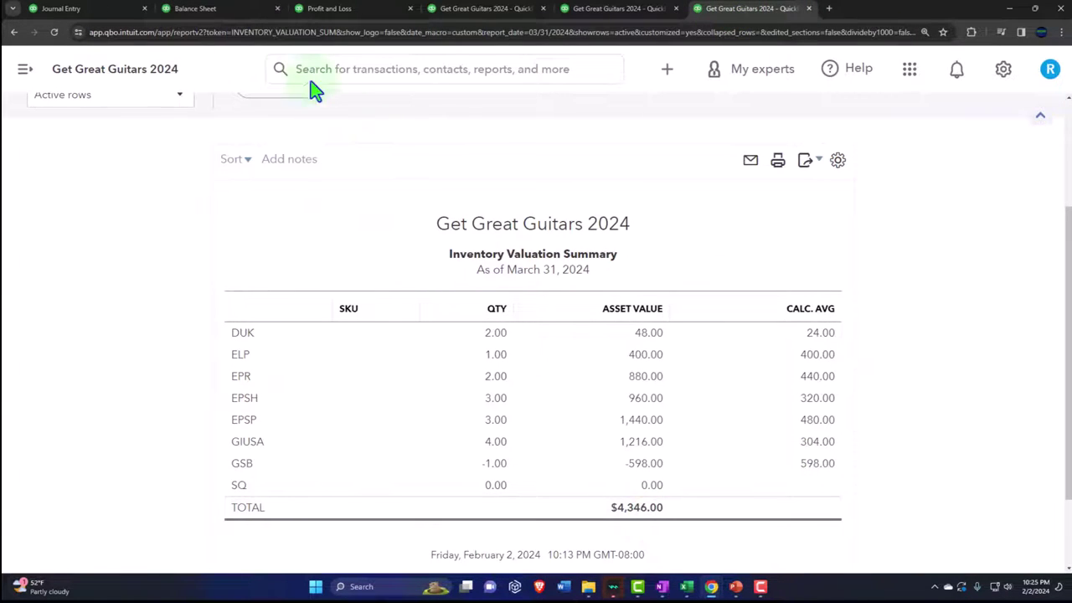
left_click(195, 8)
key("super+plus")
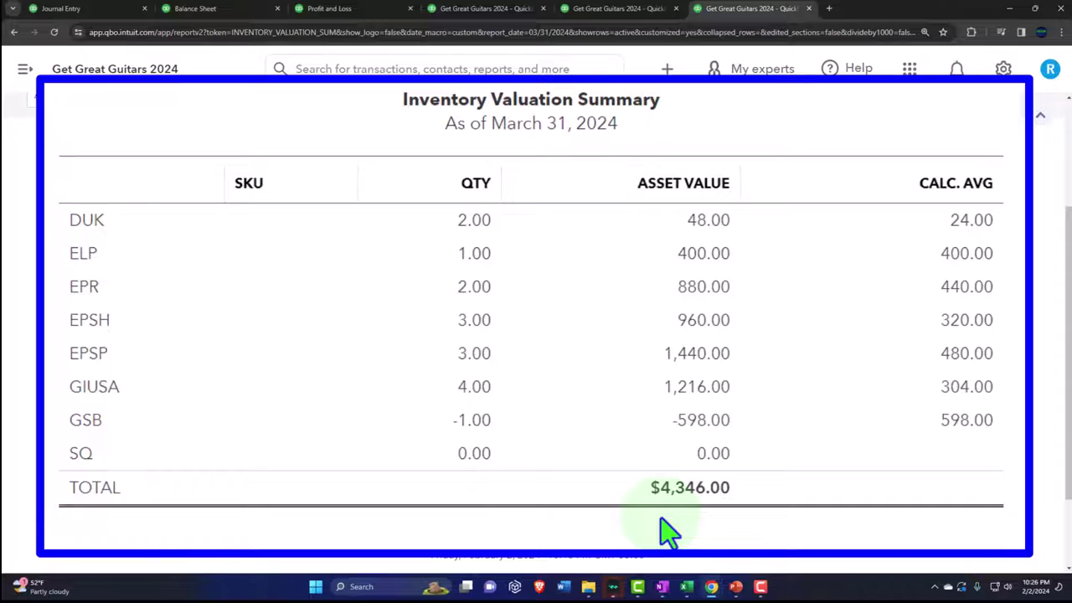
left_click(206, 8)
left_click(92, 8)
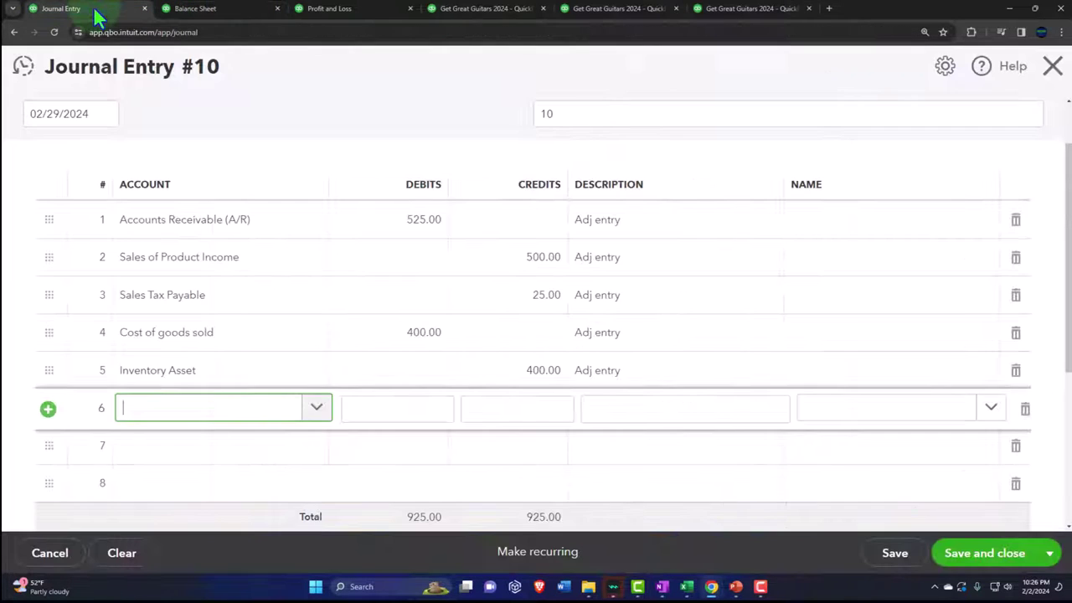
Switch to the Excel worksheet, clear the yellow fill from A3:C6, and return to the journal entry.
left_click(687, 587)
left_click_drag(75, 235, 314, 322)
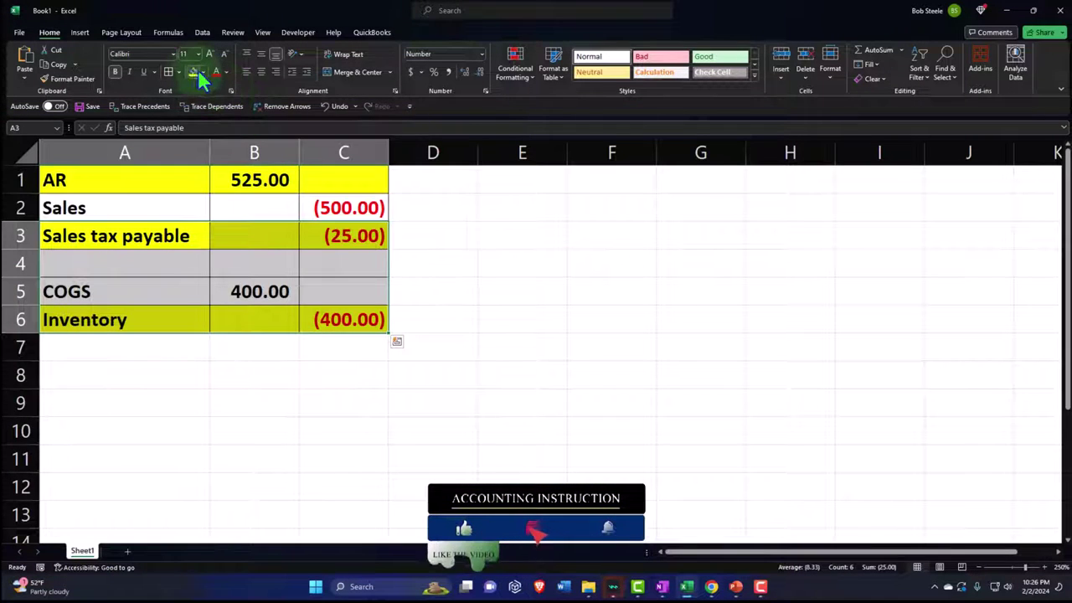
left_click(203, 72)
left_click(214, 200)
left_click_drag(146, 175, 312, 176)
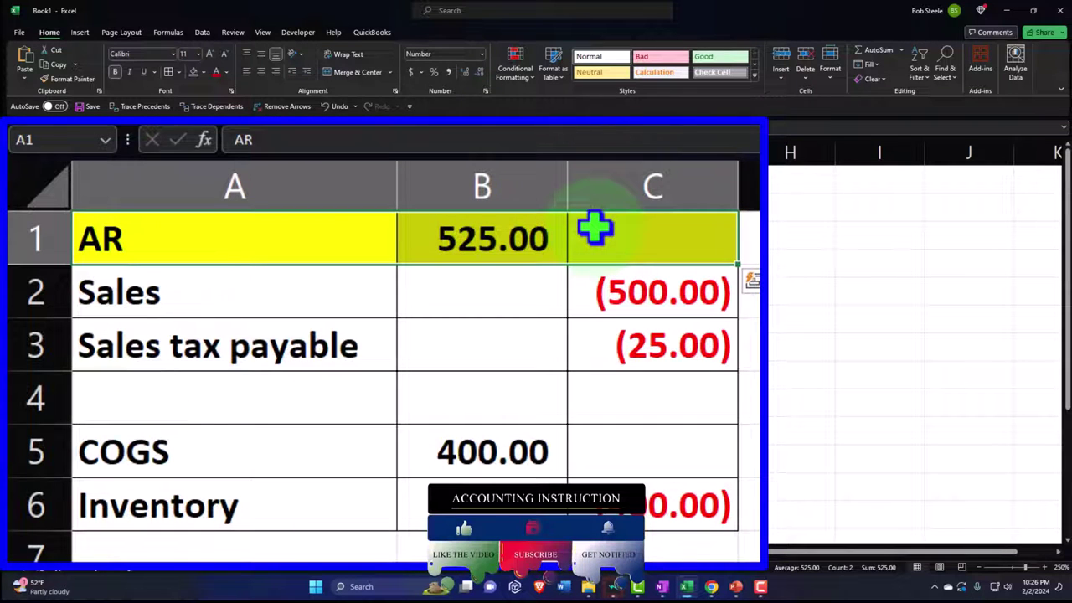
left_click(1007, 10)
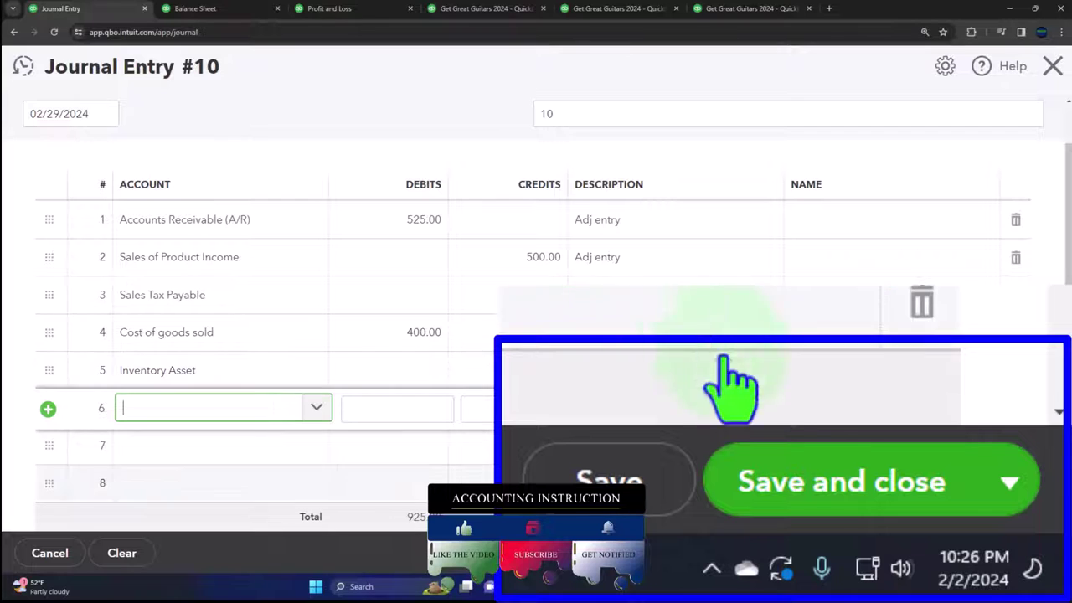
Try to save the journal entry, and add a new customer ZZZ as the name on the Accounts Receivable line.
left_click(982, 555)
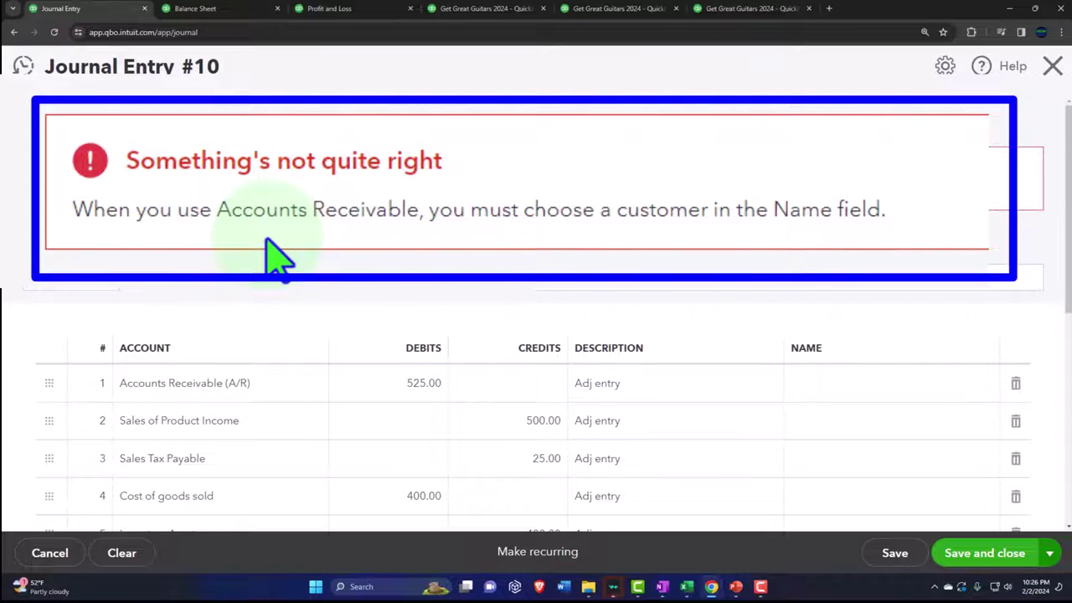
scroll(131, 213, "down", 2)
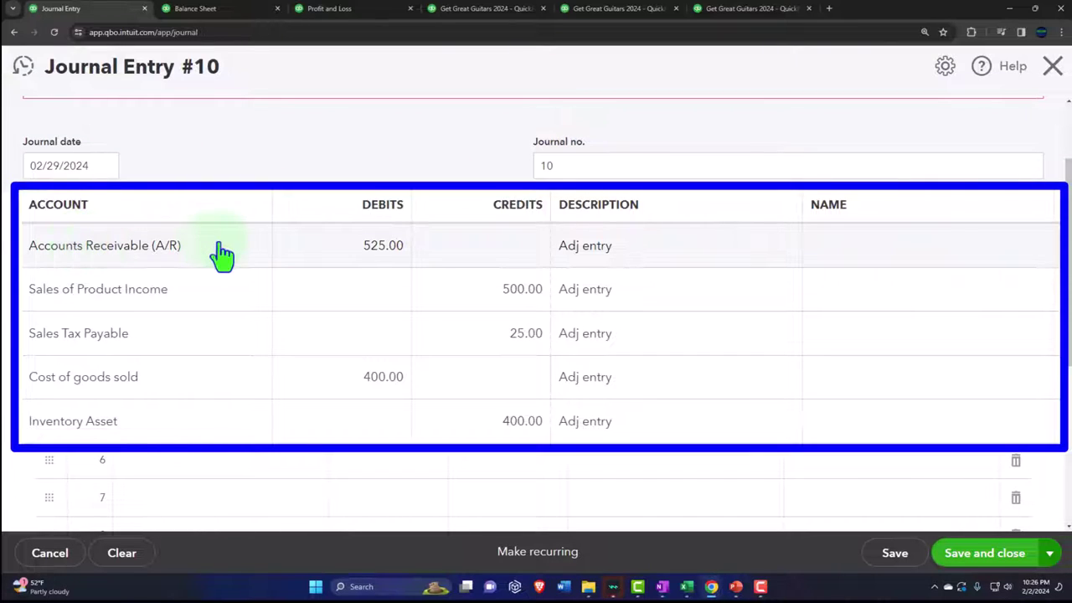
left_click(886, 263)
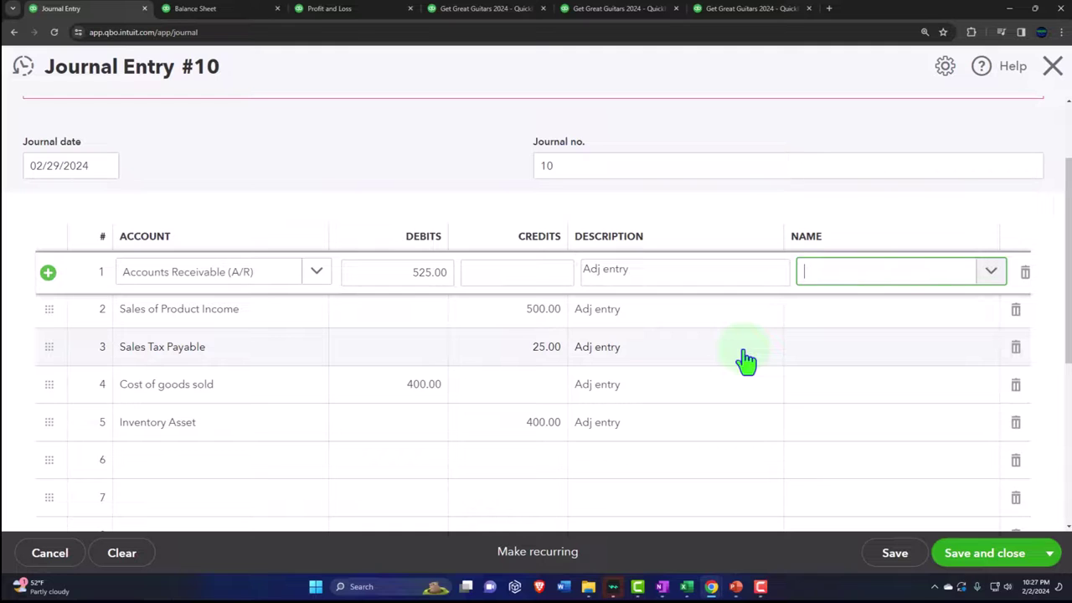
type("ZZA")
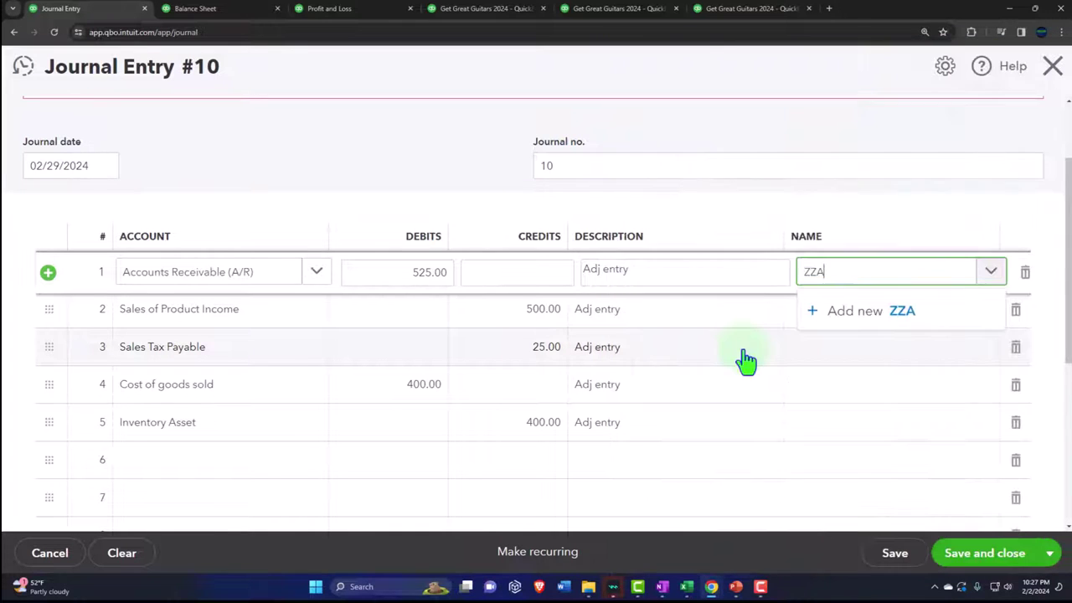
key("BackSpace")
type("Z")
key("Return")
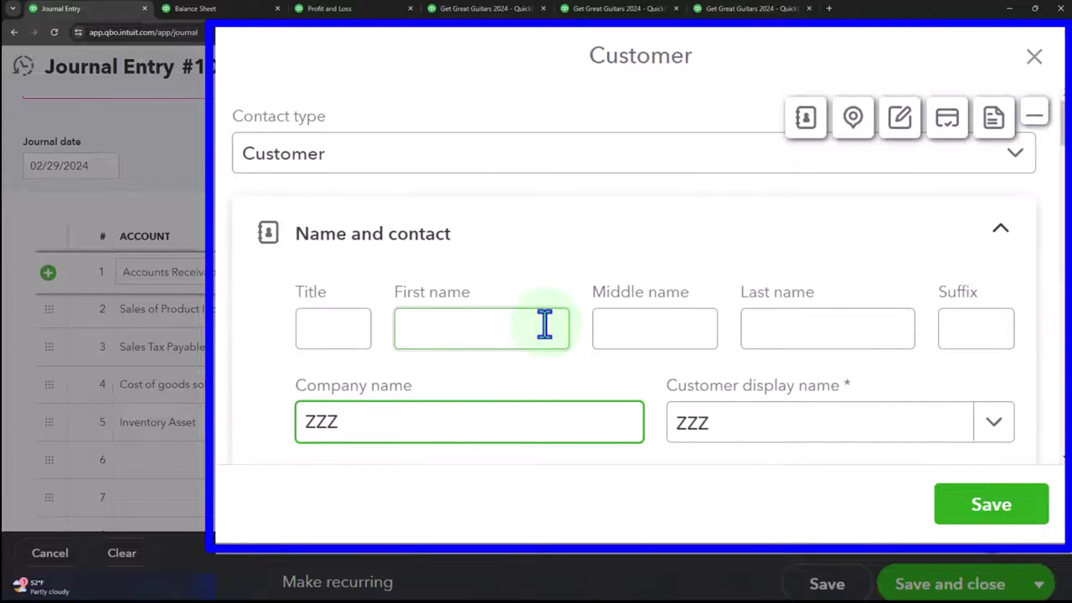
scroll(544, 325, "down", 2)
left_click(979, 507)
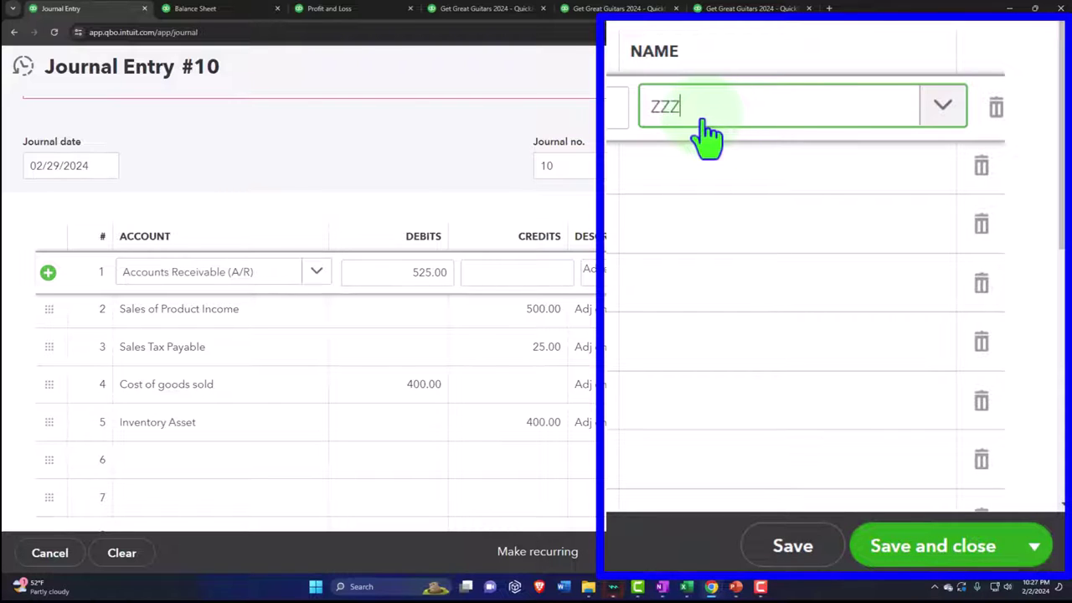
key("Tab")
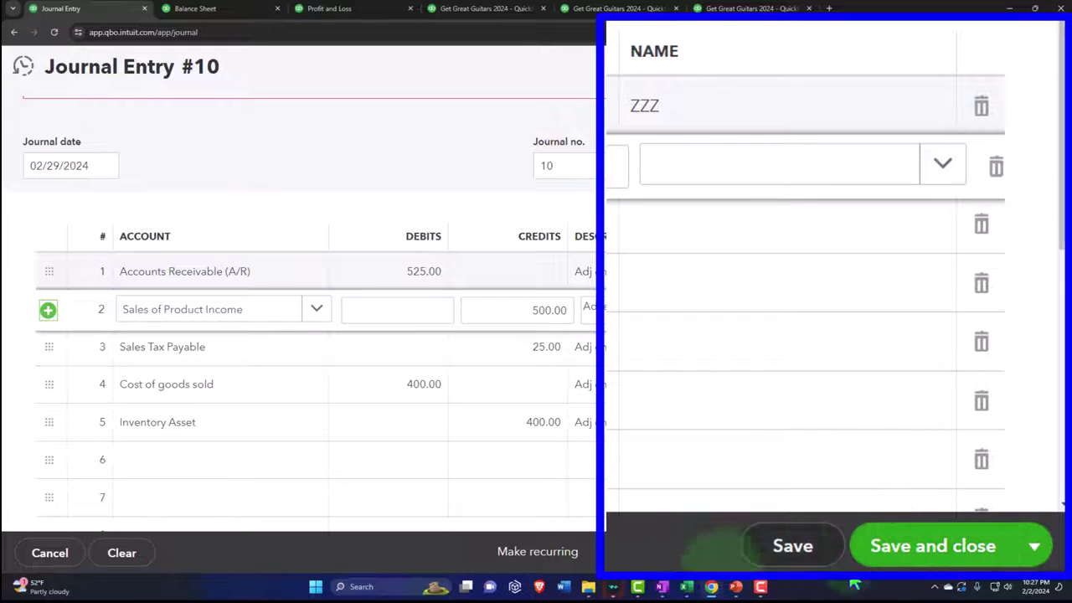
Save and close the journal entry.
left_click(686, 586)
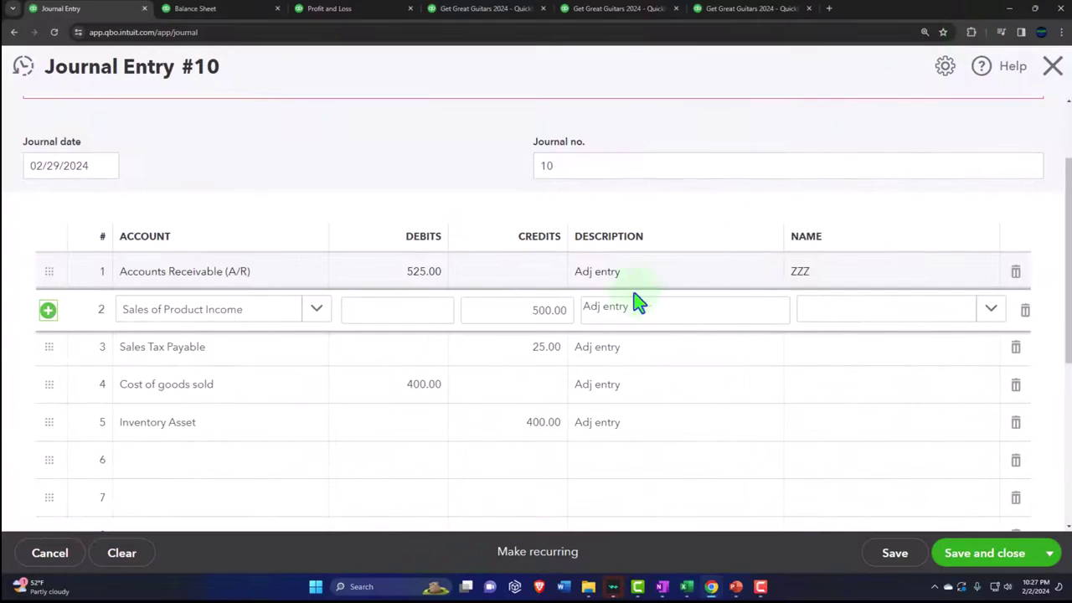
left_click(536, 309)
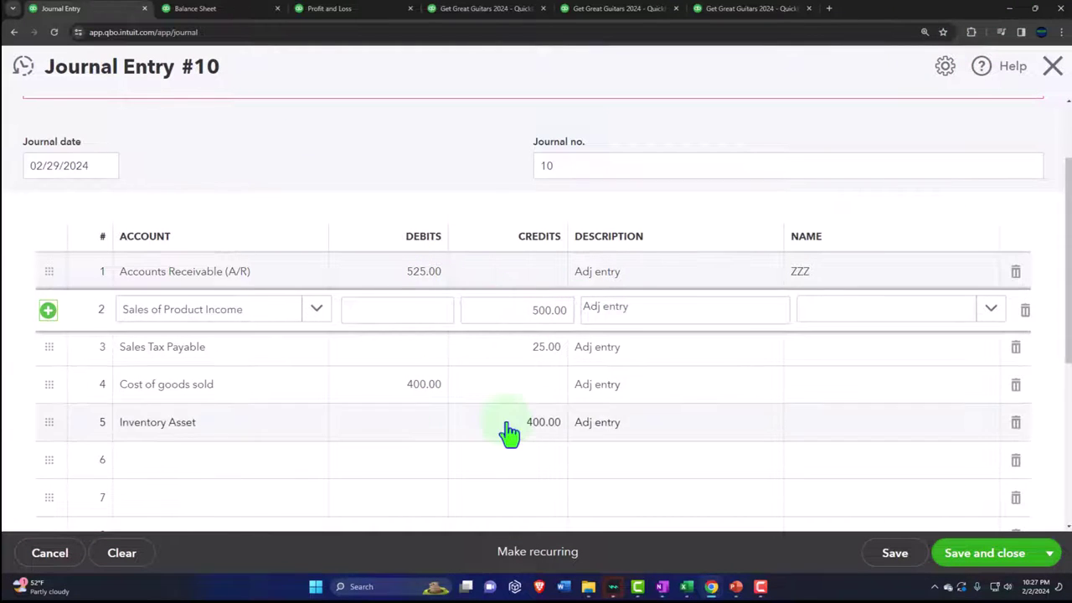
left_click(971, 555)
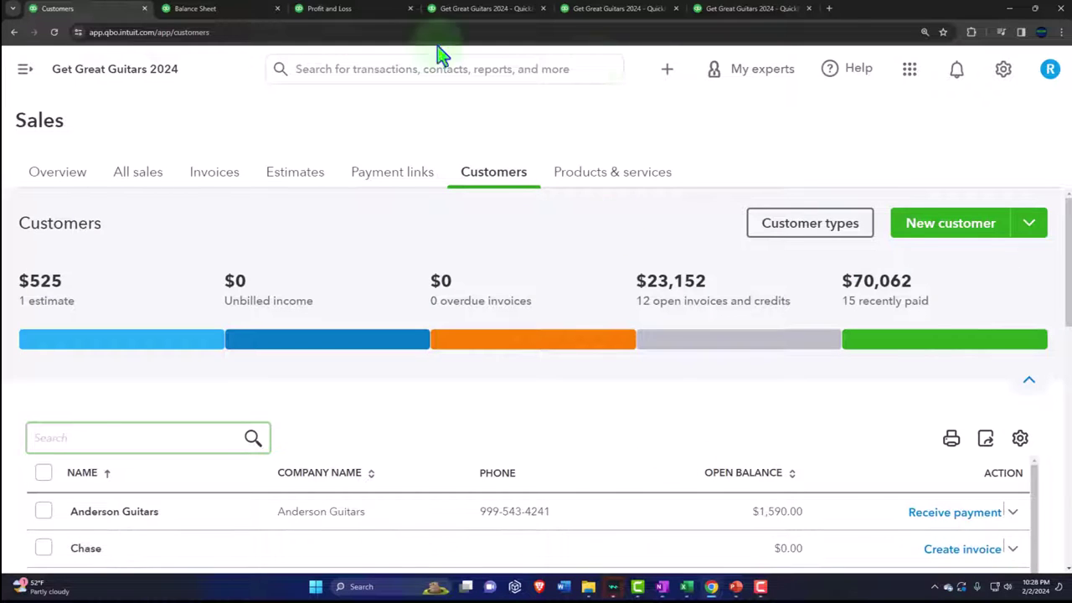
Rerun the Balance Sheet report and open the February 2024 Accounts Receivable transaction detail down to the journal entry.
left_click(220, 10)
scroll(414, 345, "up", 2)
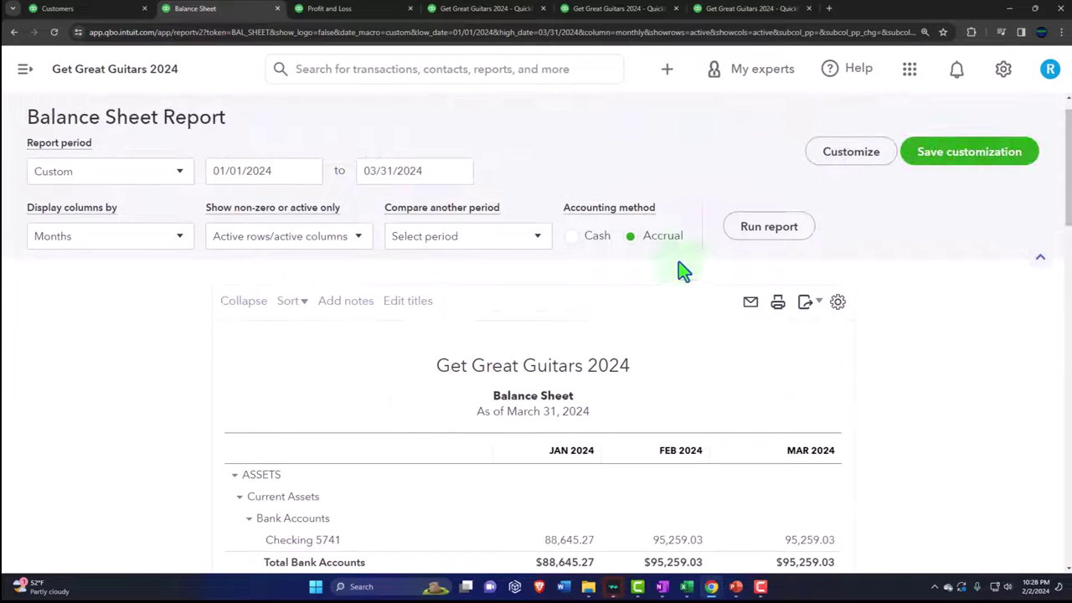
left_click(765, 226)
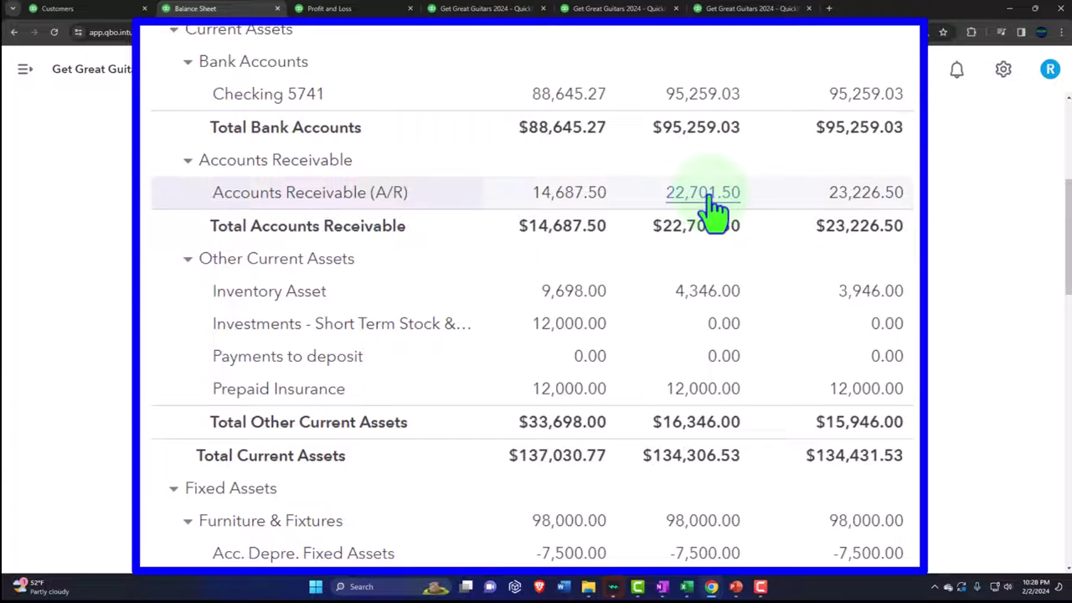
left_click(707, 197)
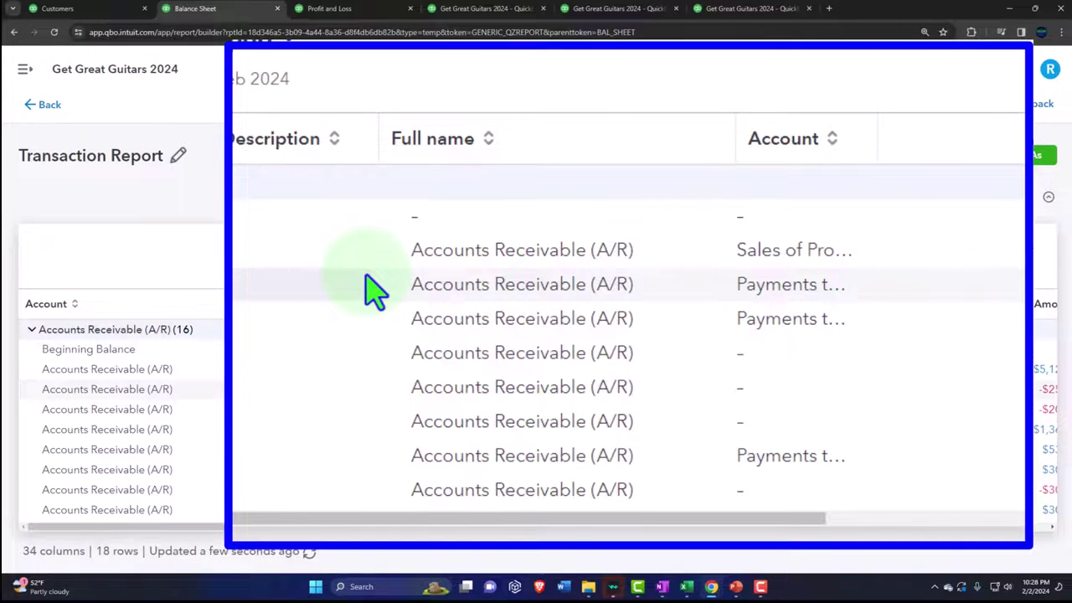
key("ctrl+minus")
scroll(368, 285, "down", 3)
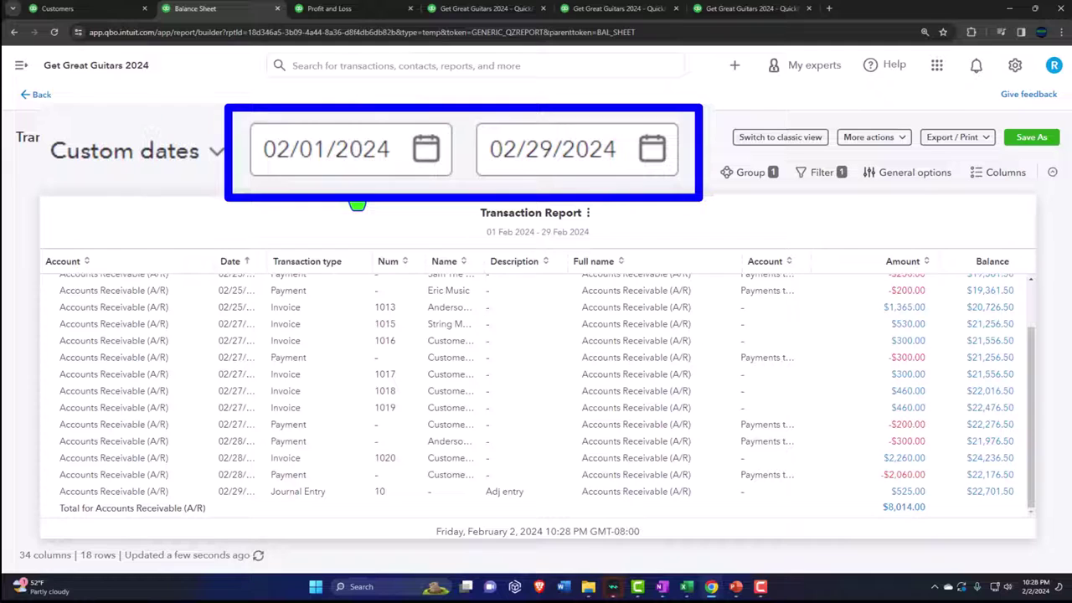
Extend the Accounts Receivable transaction report's end date to 03/29/2024, review the entries, and exit without saving.
left_click(510, 161)
key("Left")
key("Right")
key("Right")
key("BackSpace")
type("3")
key("Tab")
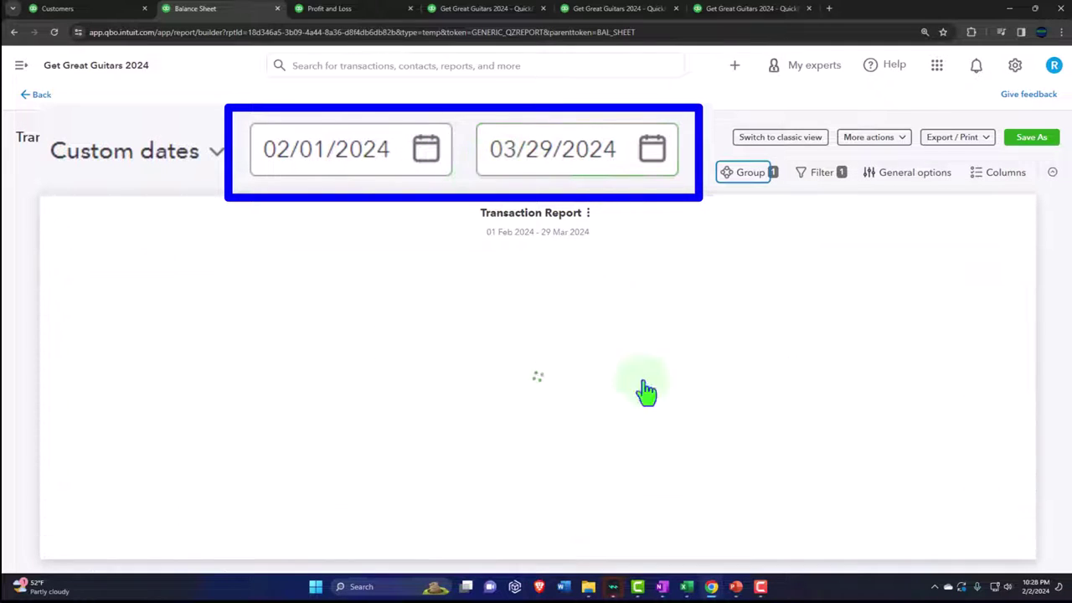
scroll(650, 399, "down", 1)
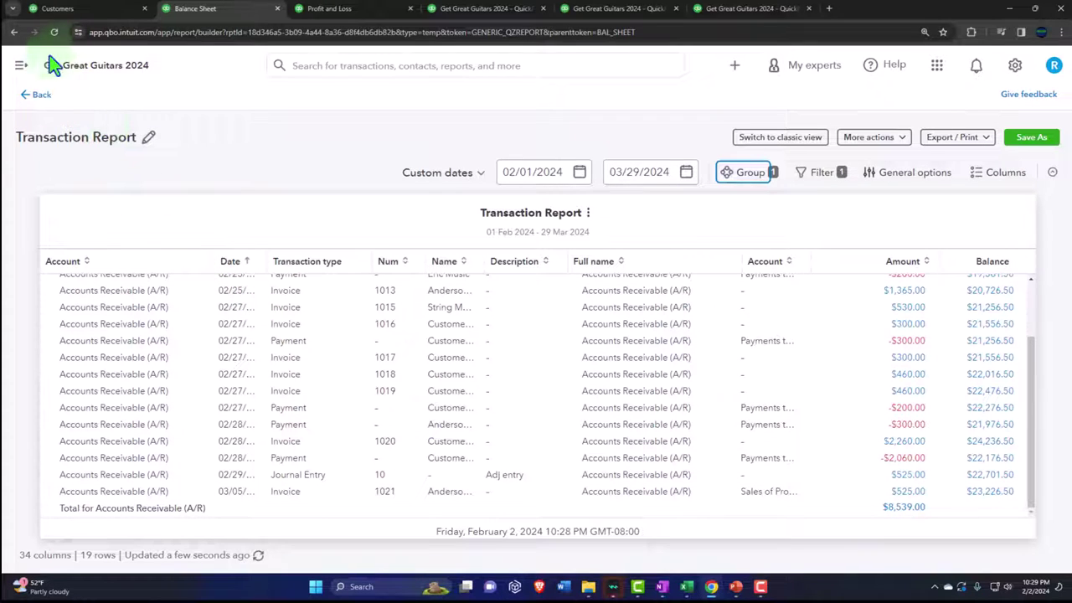
left_click(35, 94)
left_click(571, 344)
Rerun the Profit and Loss report and open the February 2024 transaction detail for Sales of Product Income.
left_click(347, 10)
left_click(622, 227)
scroll(628, 218, "down", 5)
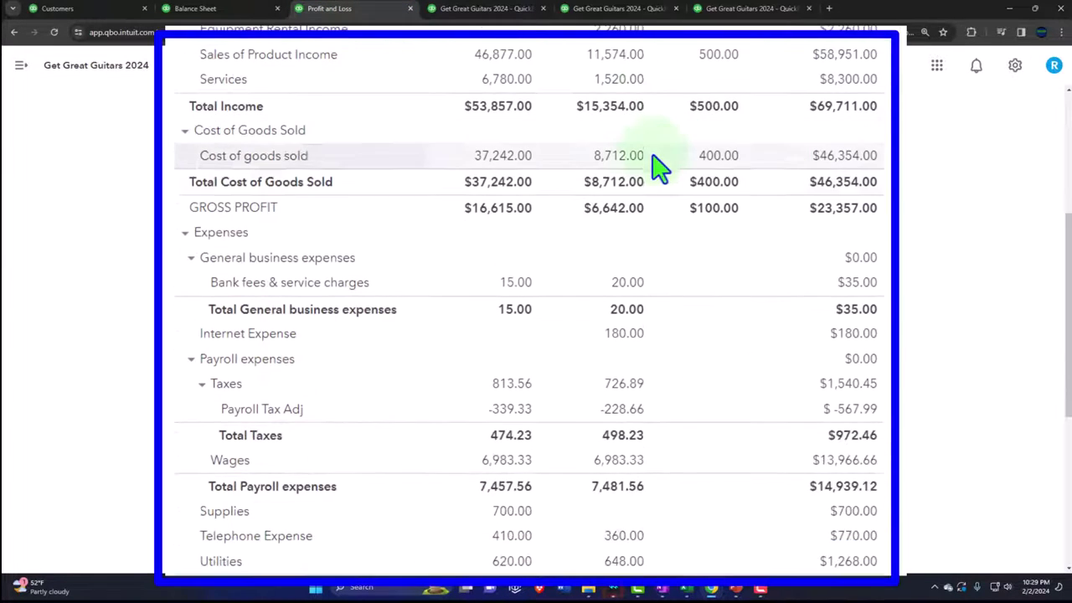
left_click(634, 58)
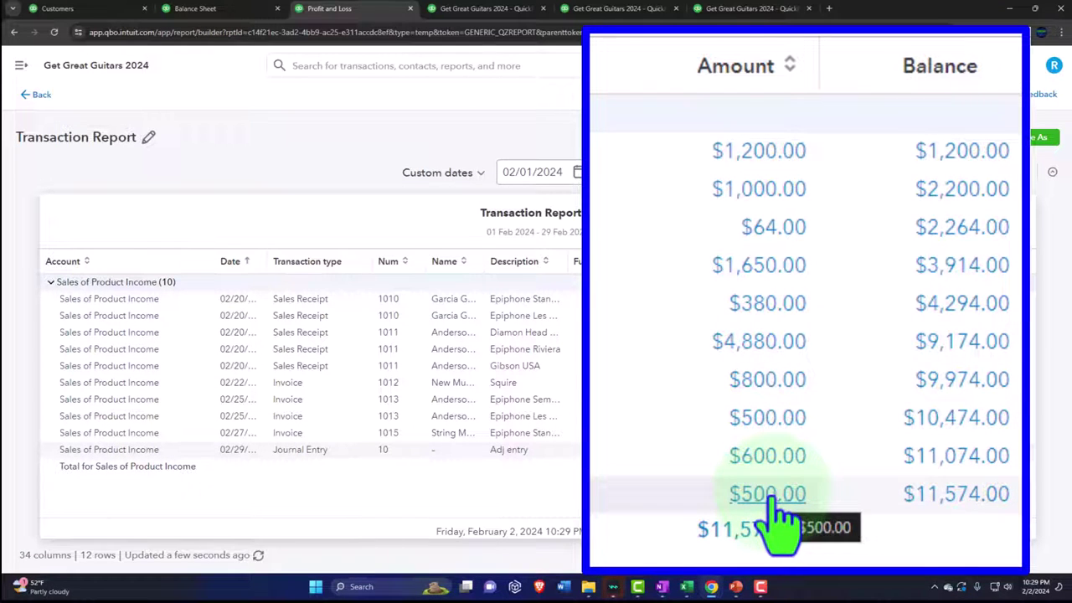
Extend the Sales of Product Income transaction report's end date to 03/29/2024, review the entries, and exit without saving.
left_click_drag(570, 188, 472, 173)
key("Left")
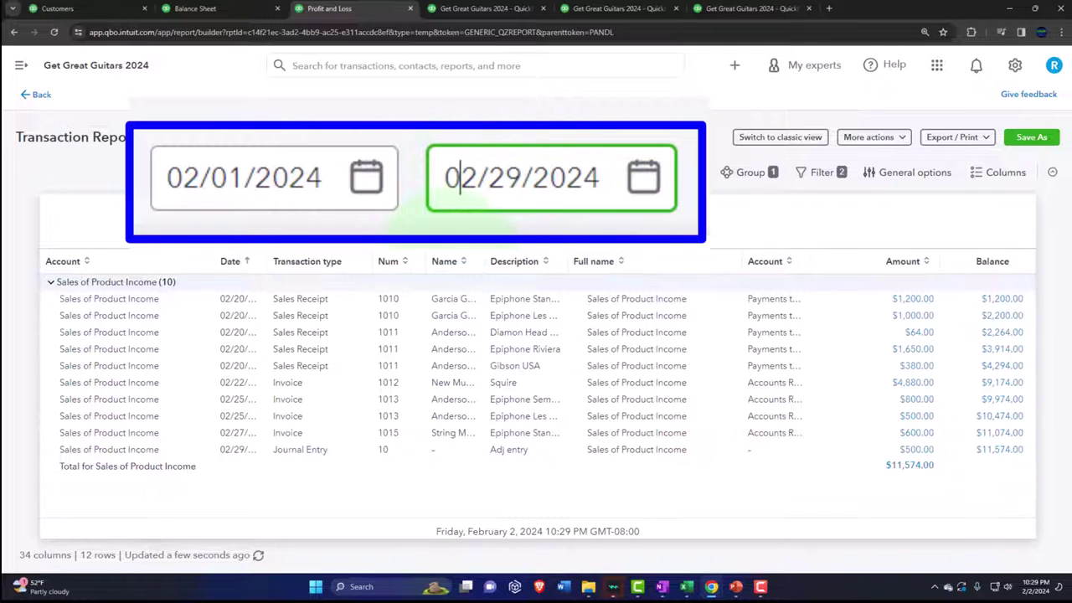
key("BackSpace")
type("3")
key("Tab")
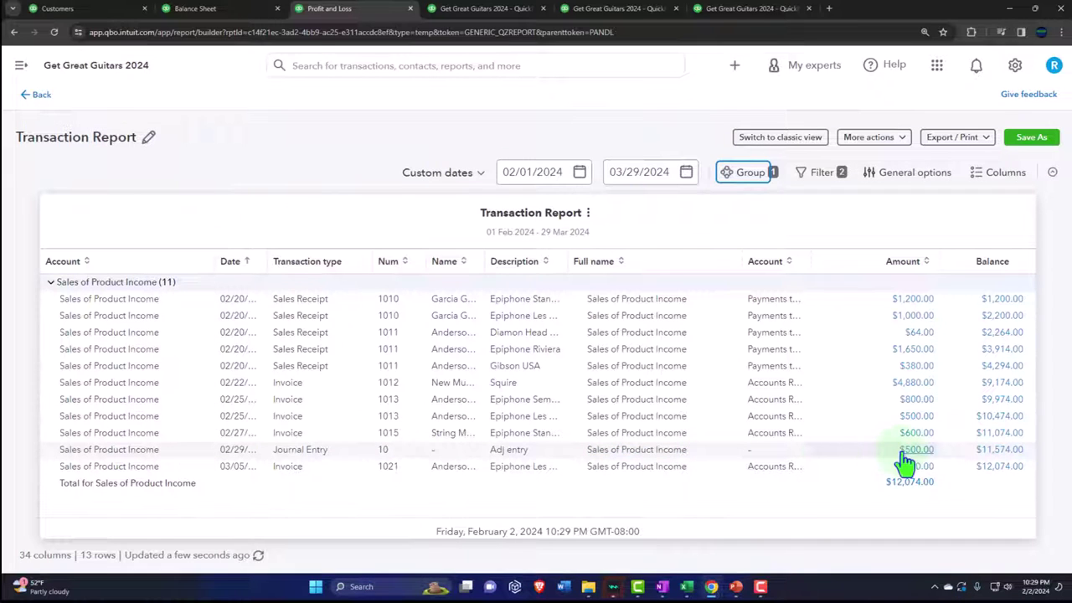
left_click(34, 97)
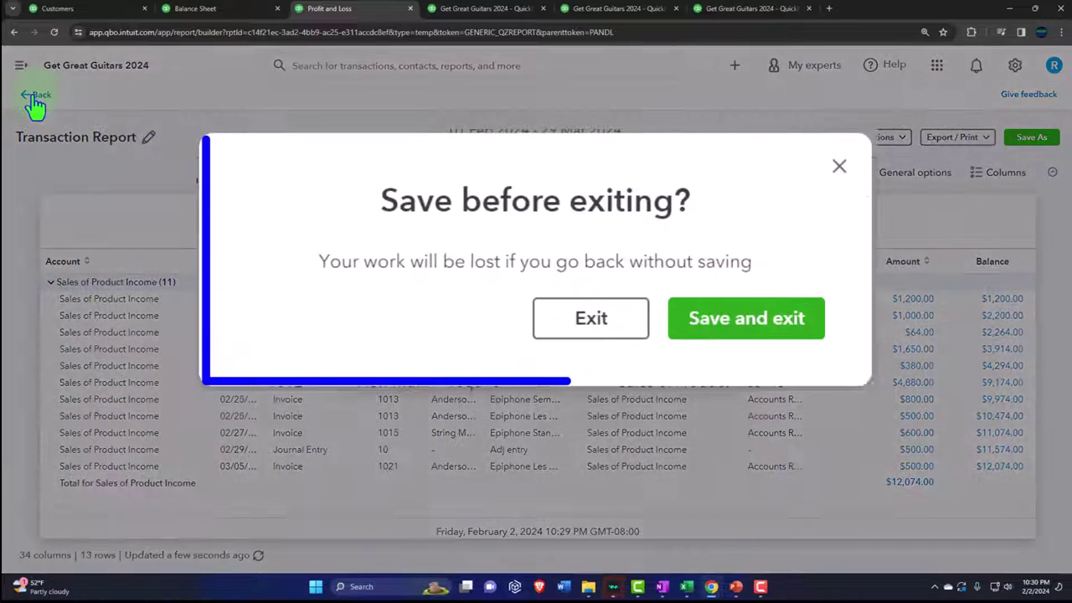
left_click(591, 319)
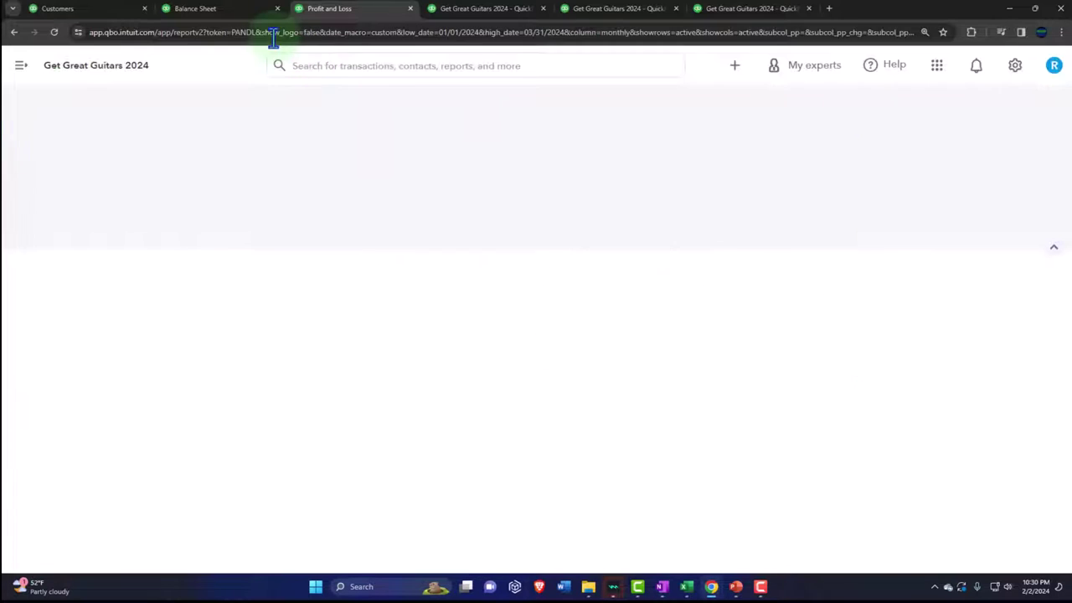
Examine Other Current Liabilities on the Balance Sheet and open the February 2024 Sales Tax Payable Adj transaction detail.
left_click(219, 7)
scroll(201, 354, "down", 5)
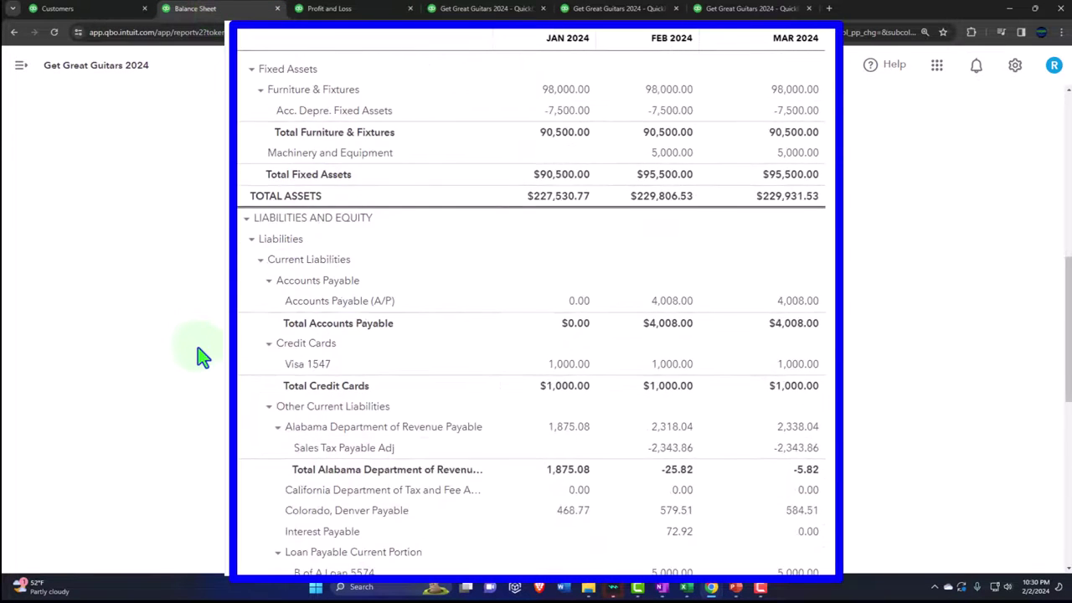
scroll(201, 354, "down", 3)
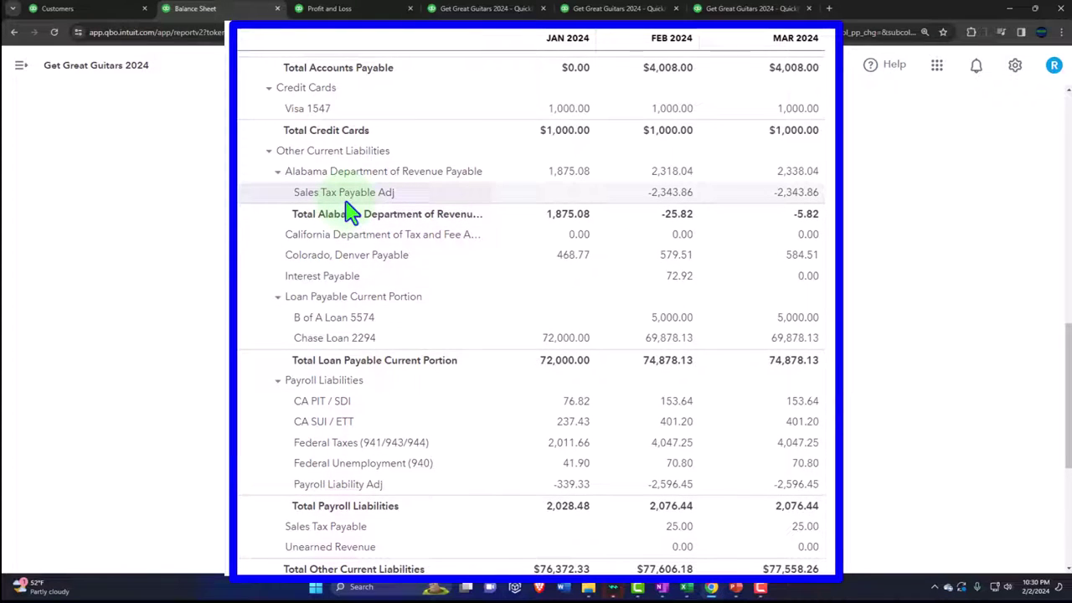
left_click(670, 213)
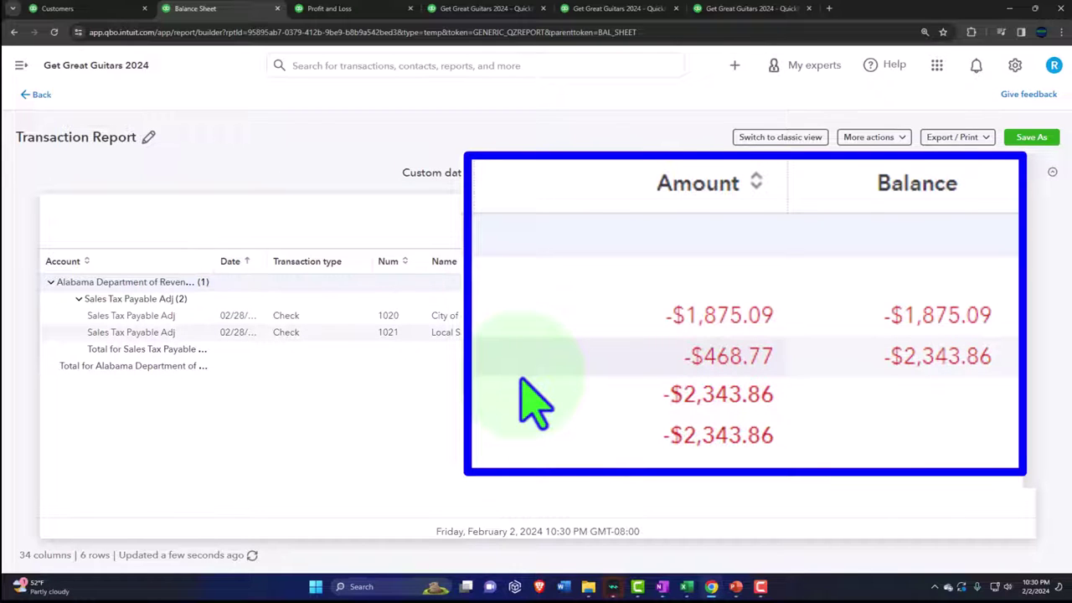
Return to the Balance Sheet and open the adjusting journal entry from the February 2024 Sales Tax Payable transaction detail.
left_click(42, 96)
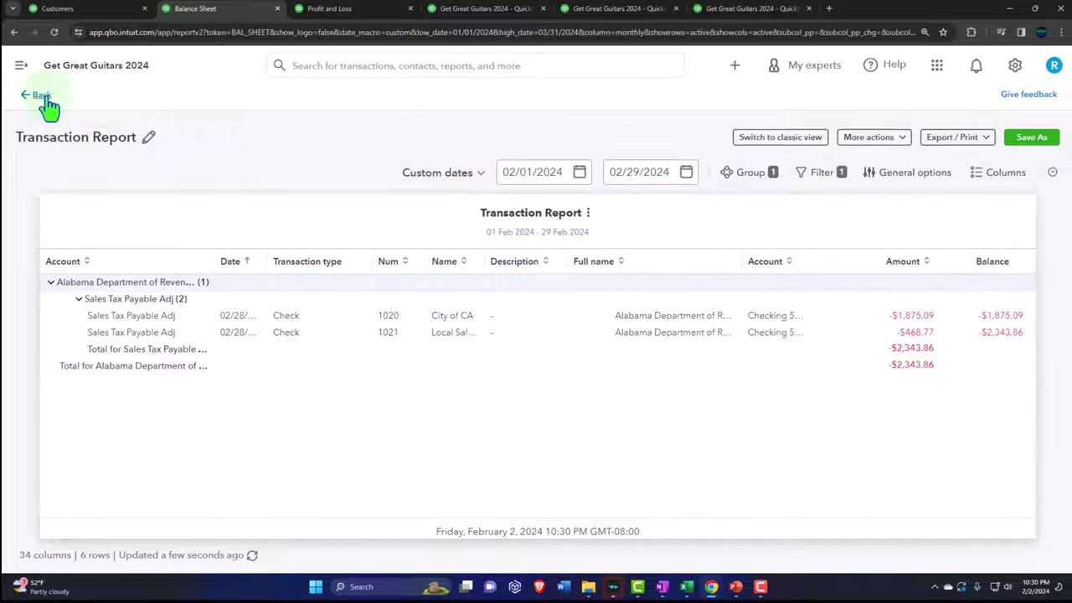
scroll(47, 107, "down", 10)
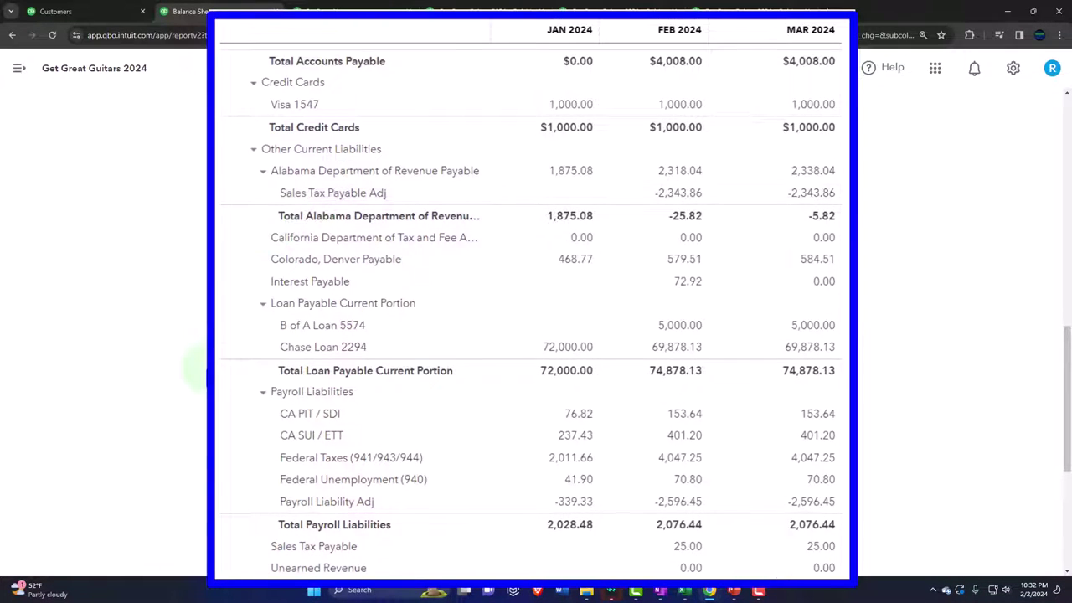
scroll(216, 490, "down", 1)
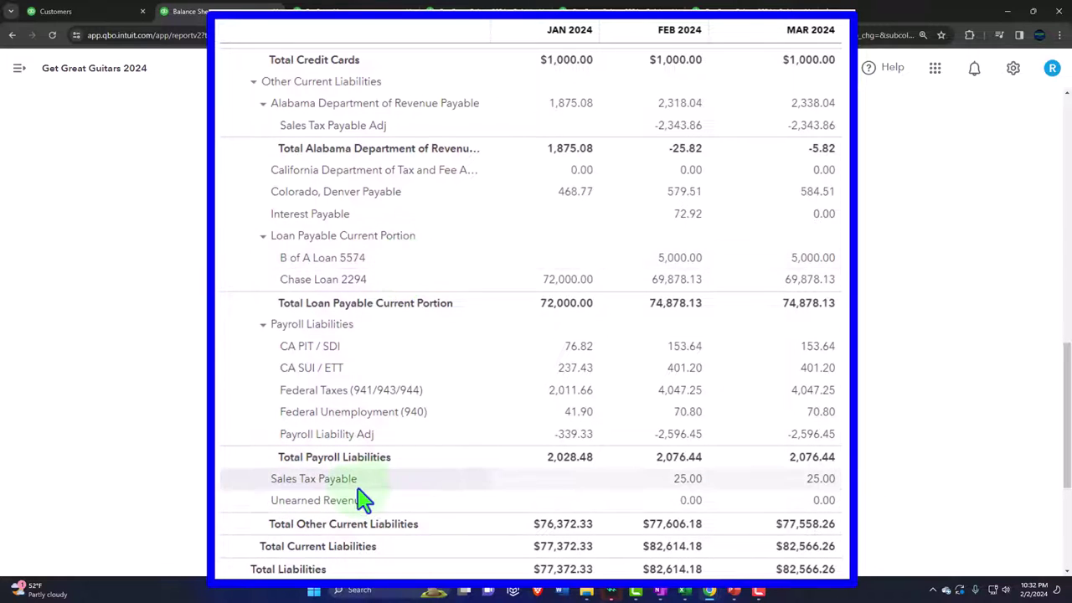
left_click(684, 482)
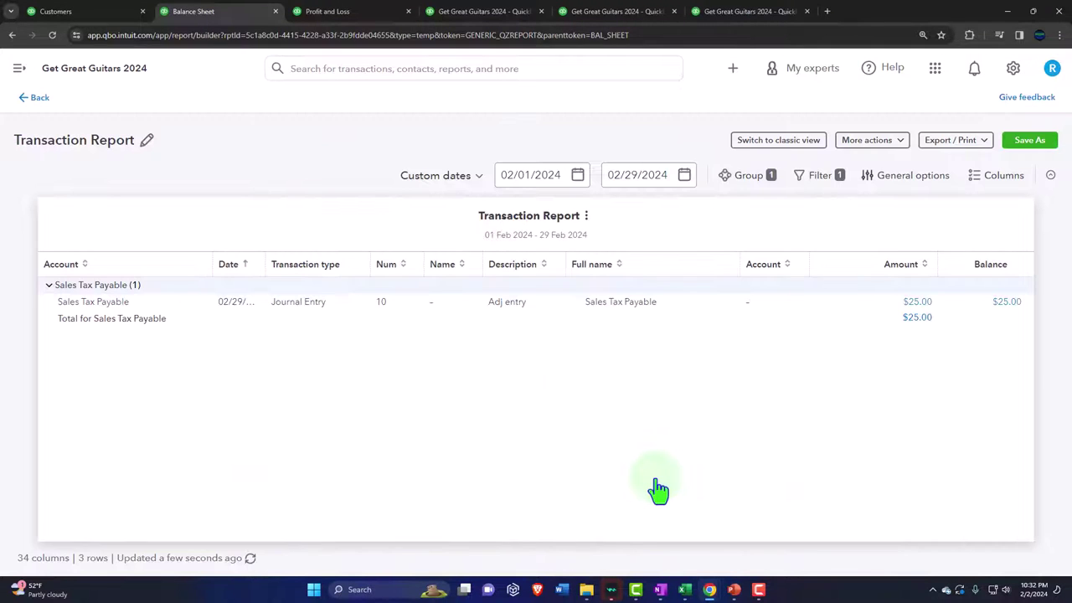
left_click(743, 337)
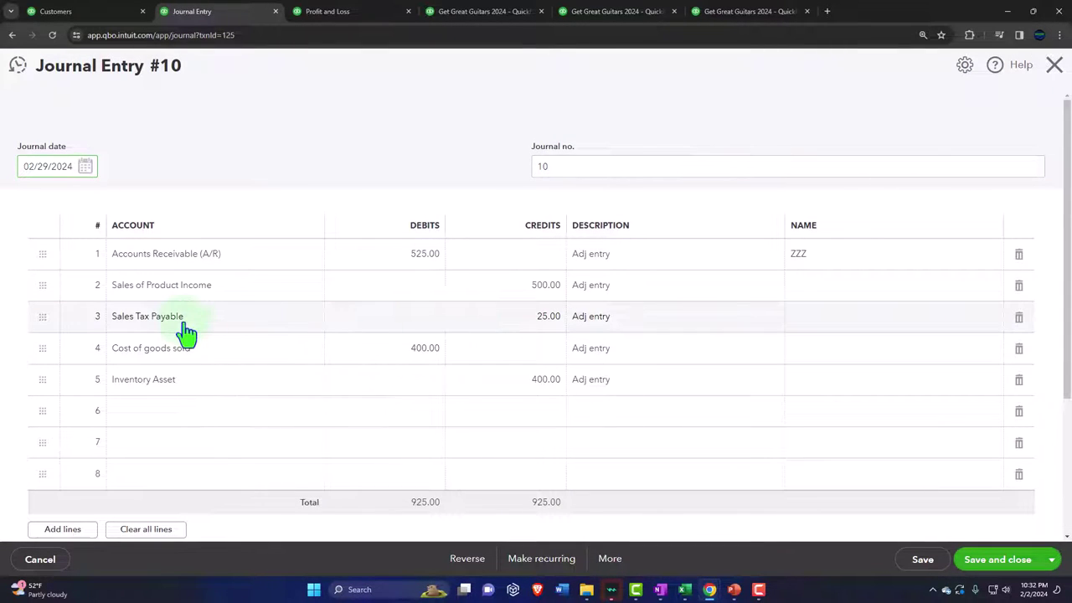
Change the account on journal entry line 3 to Sales Tax Payable Adj, then save and close the entry.
left_click(188, 335)
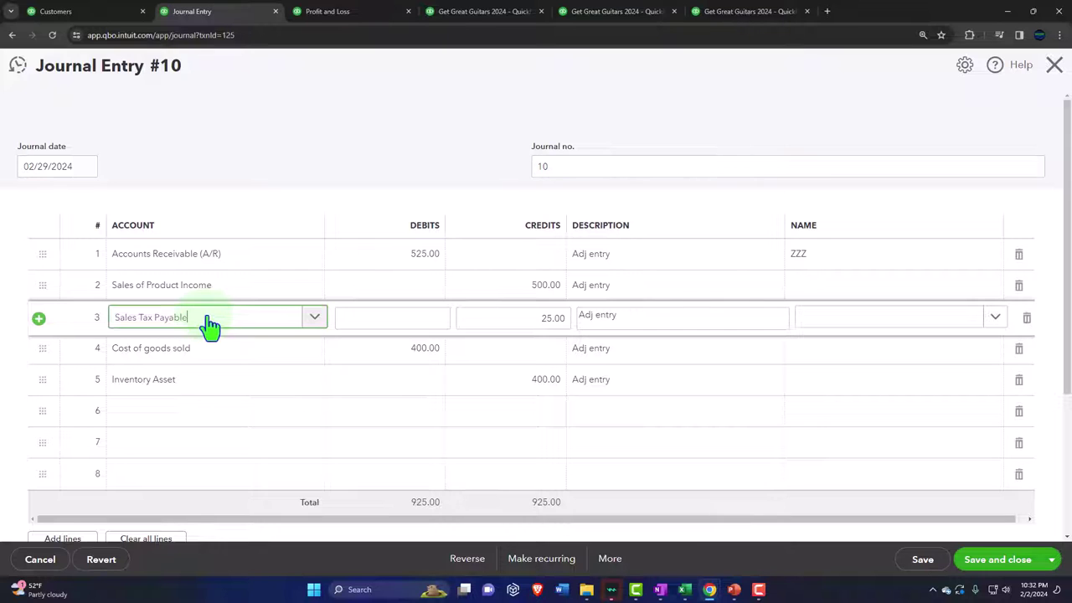
type("ad")
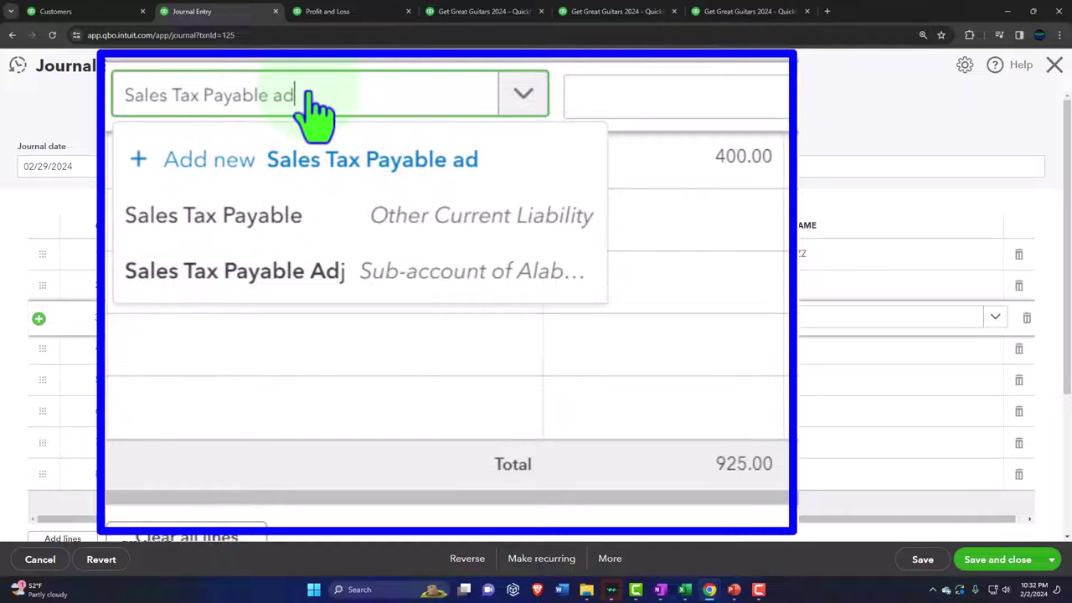
left_click(360, 276)
key("Tab")
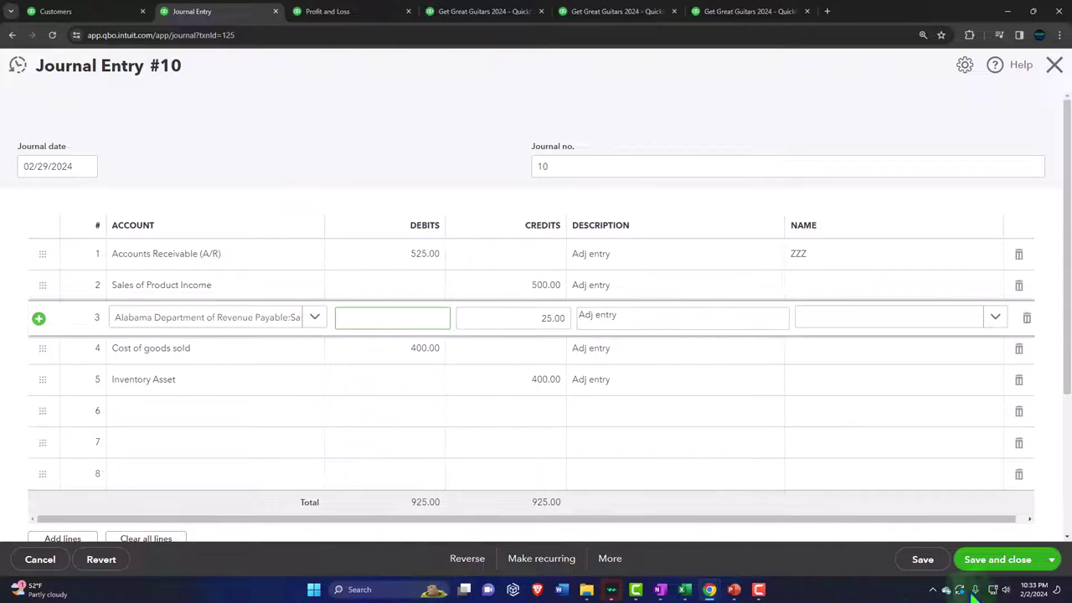
left_click(995, 578)
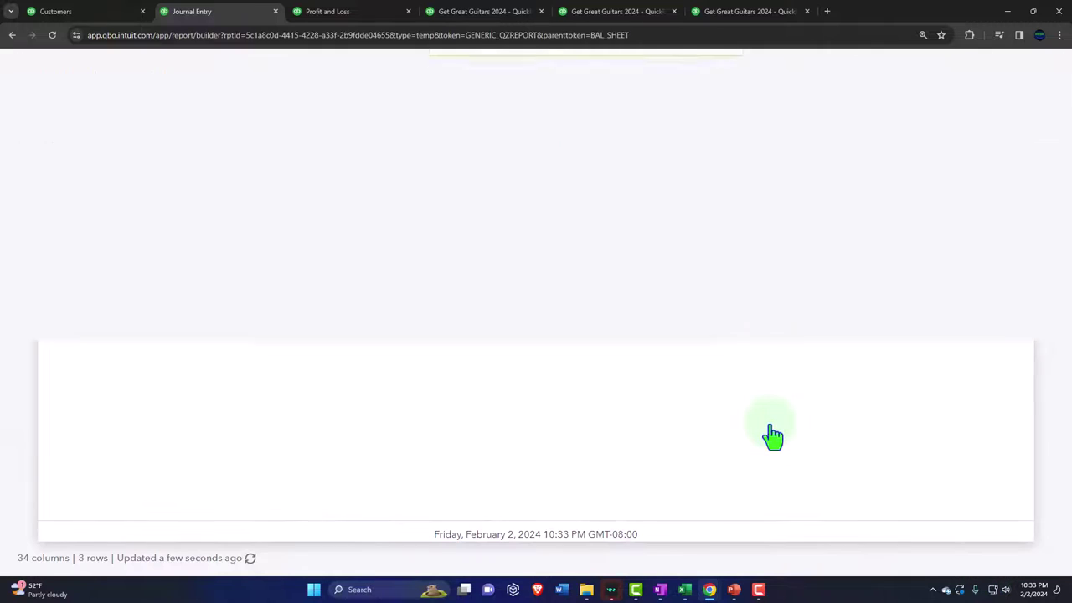
Review the February 2024 Sales Tax Payable Adj detail from the Balance Sheet and check the collapsed Alabama Department of Revenue Payable line.
left_click(37, 100)
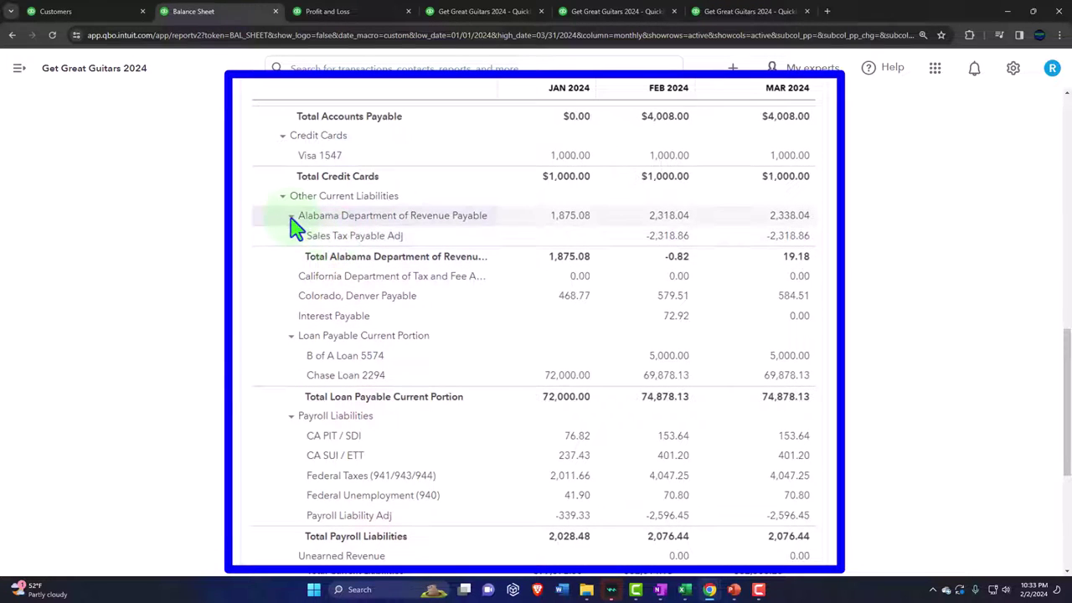
left_click(665, 237)
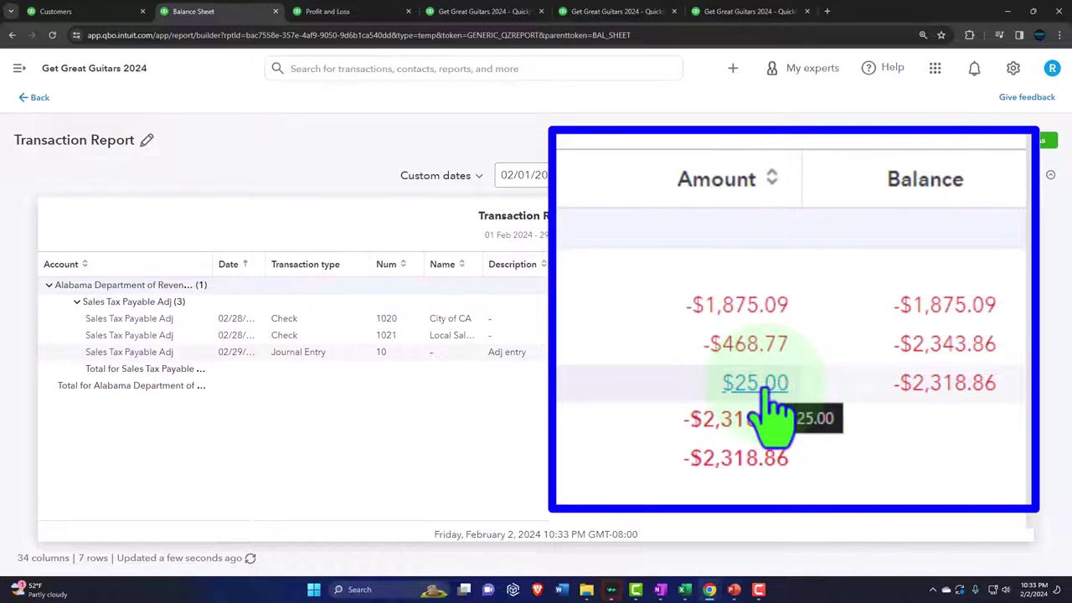
left_click(34, 97)
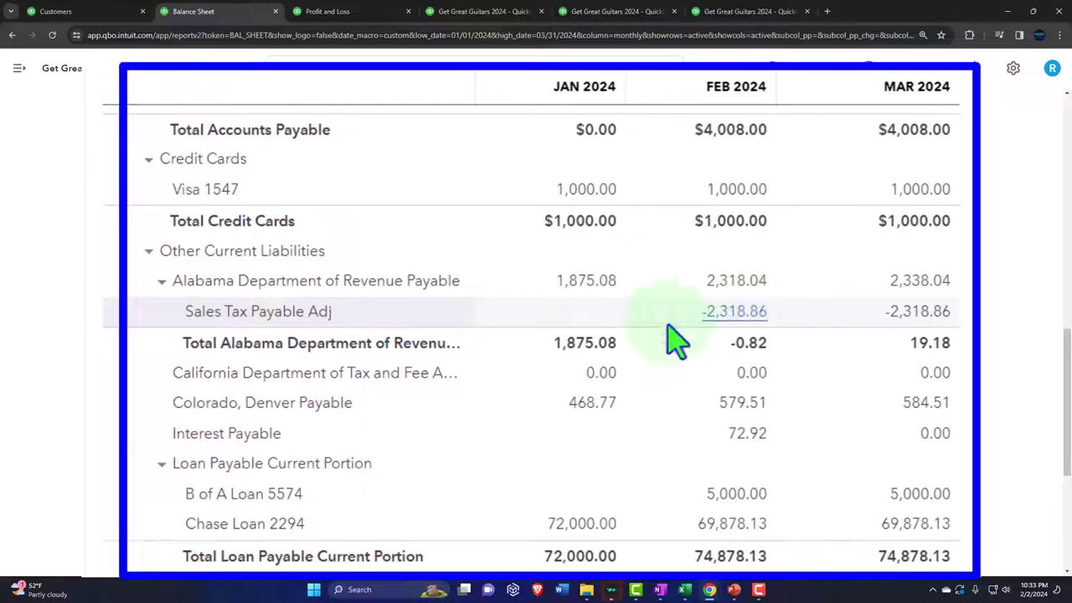
left_click(162, 282)
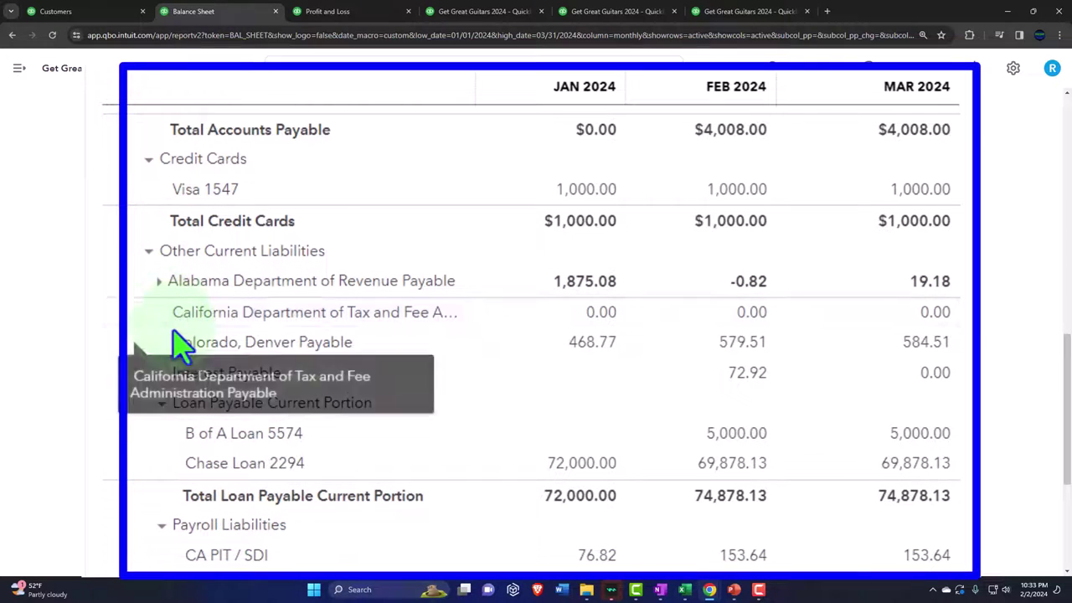
left_click(159, 283)
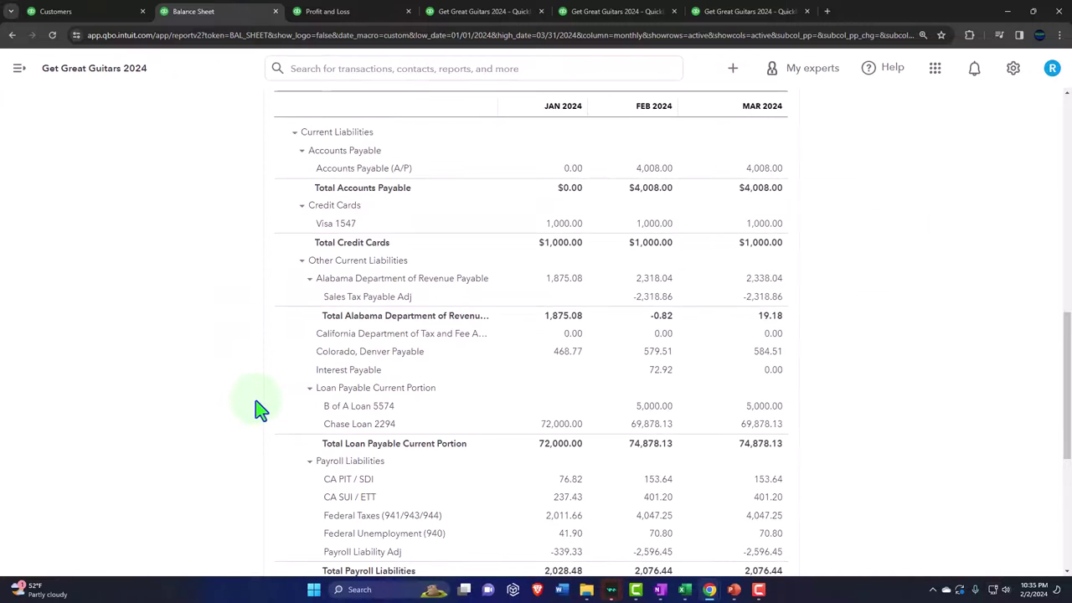
Open the February 2024 transaction detail for Inventory Asset from the Balance Sheet and review its entries.
scroll(258, 409, "up", 6)
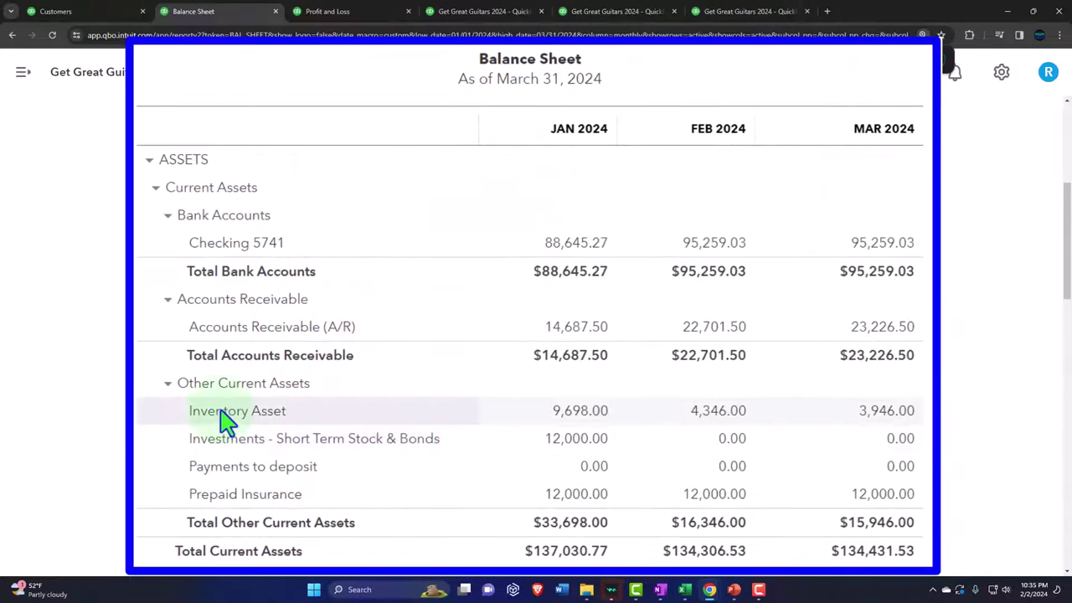
left_click(716, 419)
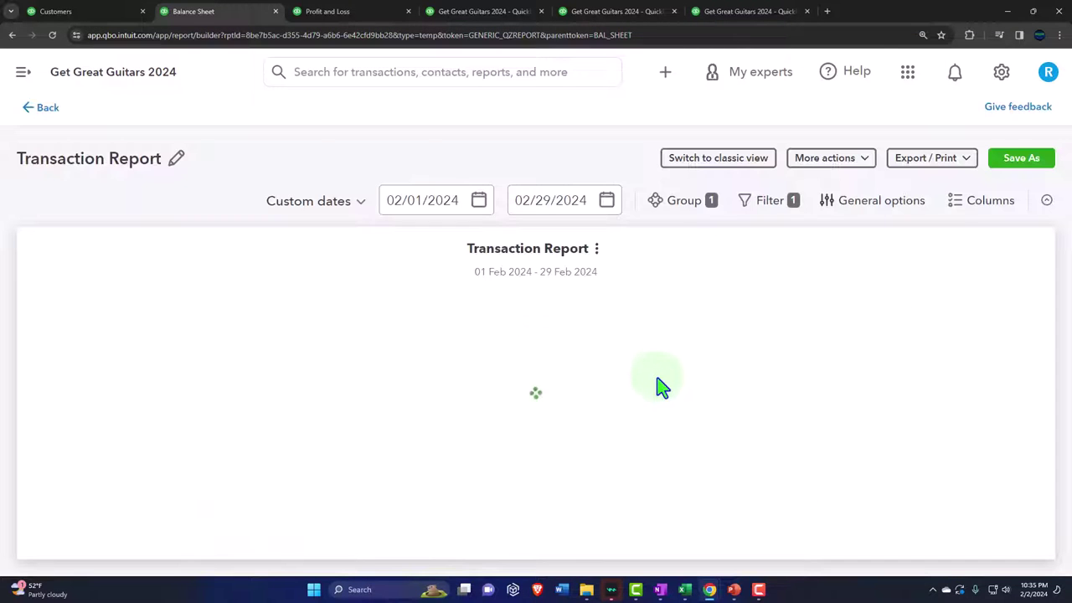
key("ctrl+minus")
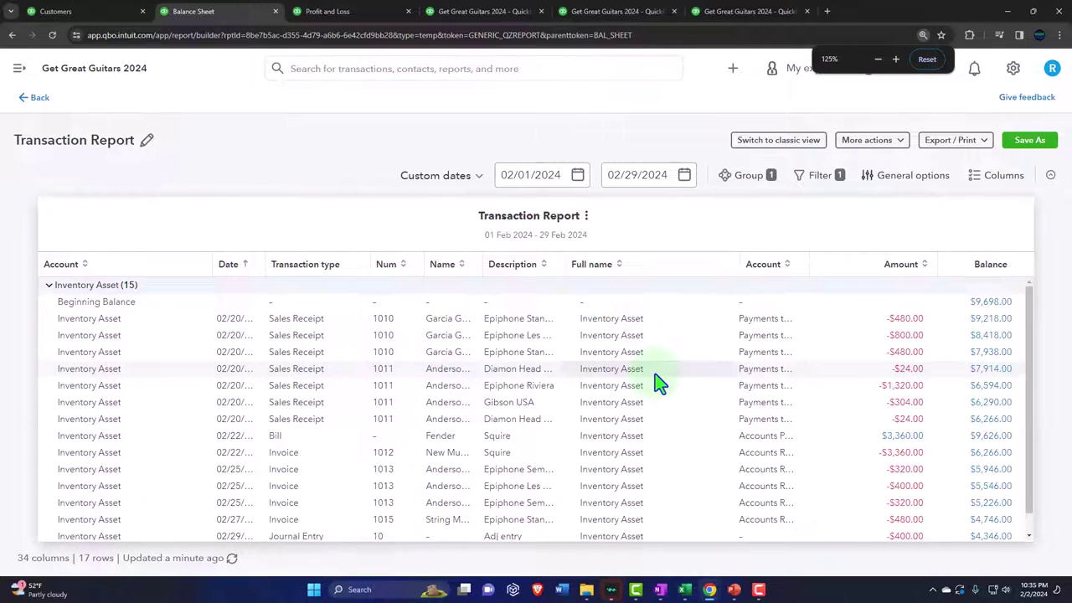
scroll(655, 382, "down", 2)
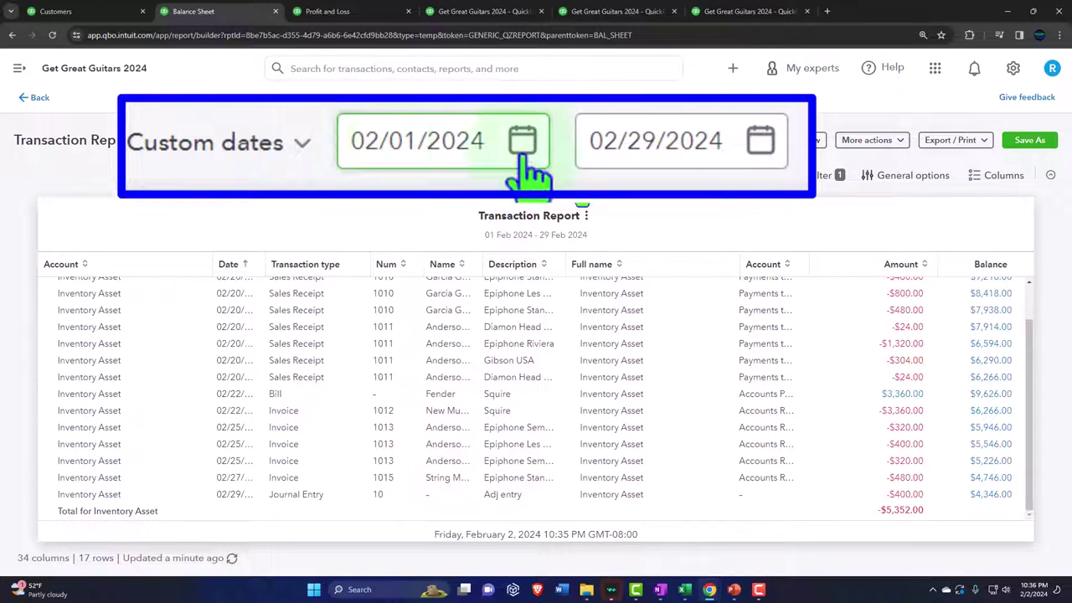
Extend the Inventory Asset transaction report's end date to 03/29/2024, review the entries, and exit without saving.
left_click(609, 141)
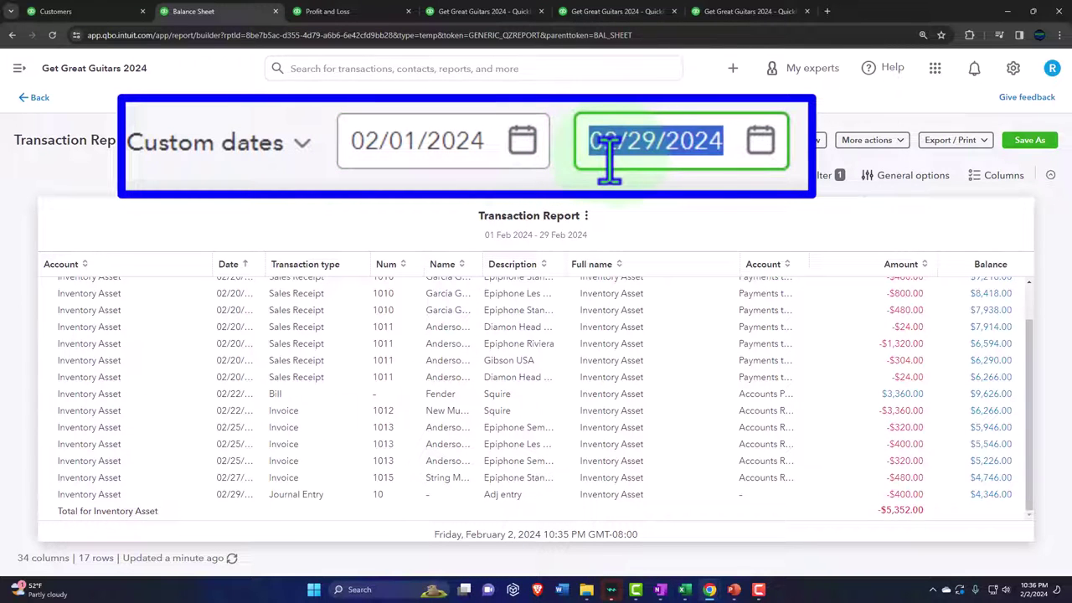
left_click(609, 157)
key("BackSpace")
type("3")
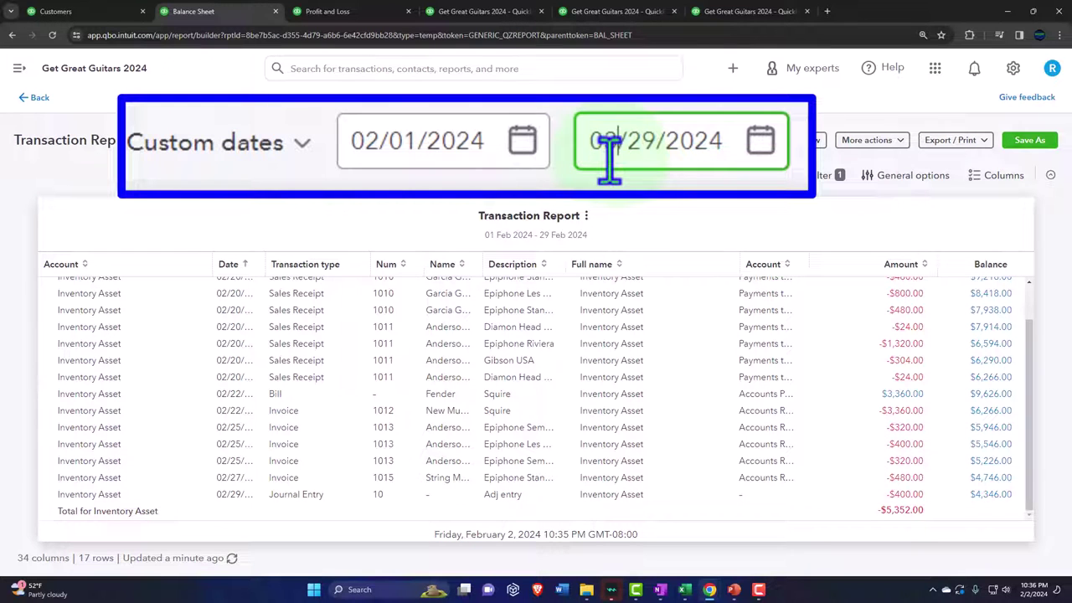
scroll(736, 454, "down", 3)
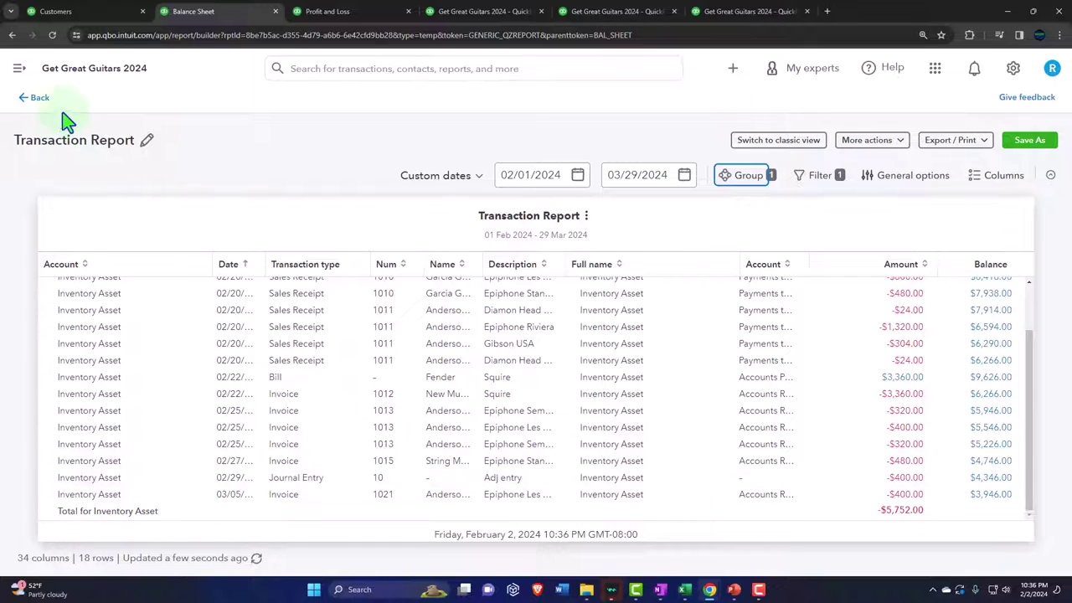
left_click(34, 97)
left_click(589, 324)
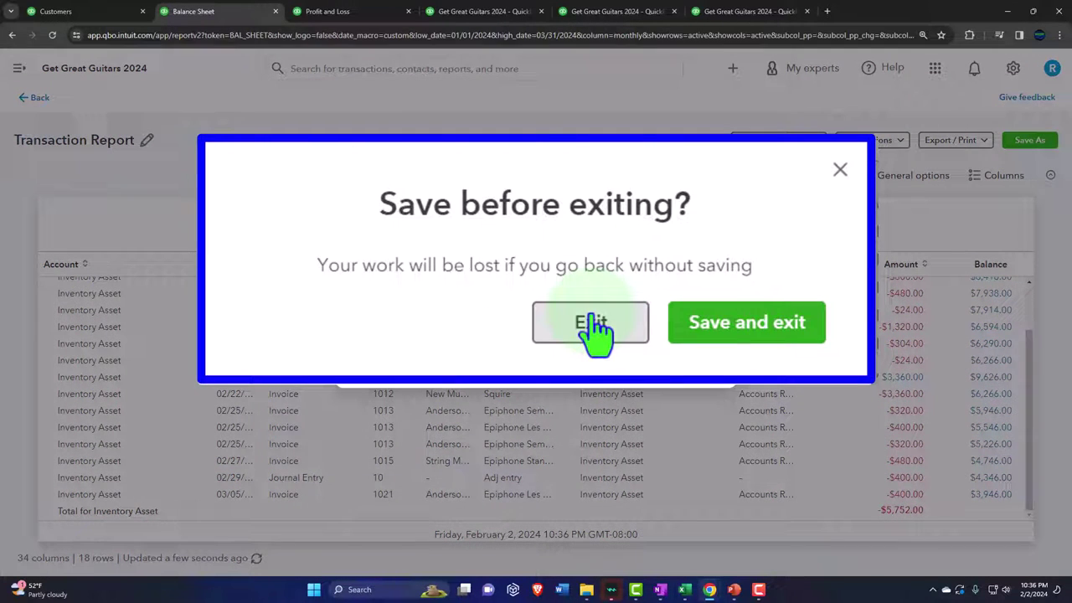
Rerun the Inventory Valuation Summary report as of 02/29/2024.
scroll(570, 335, "down", 3)
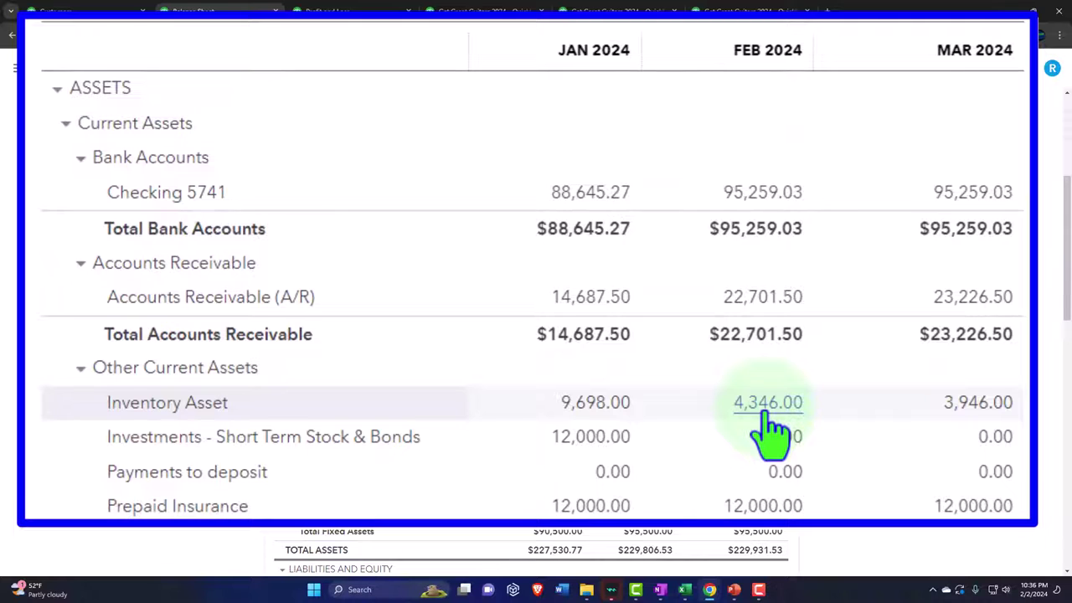
left_click(712, 11)
scroll(587, 251, "up", 2)
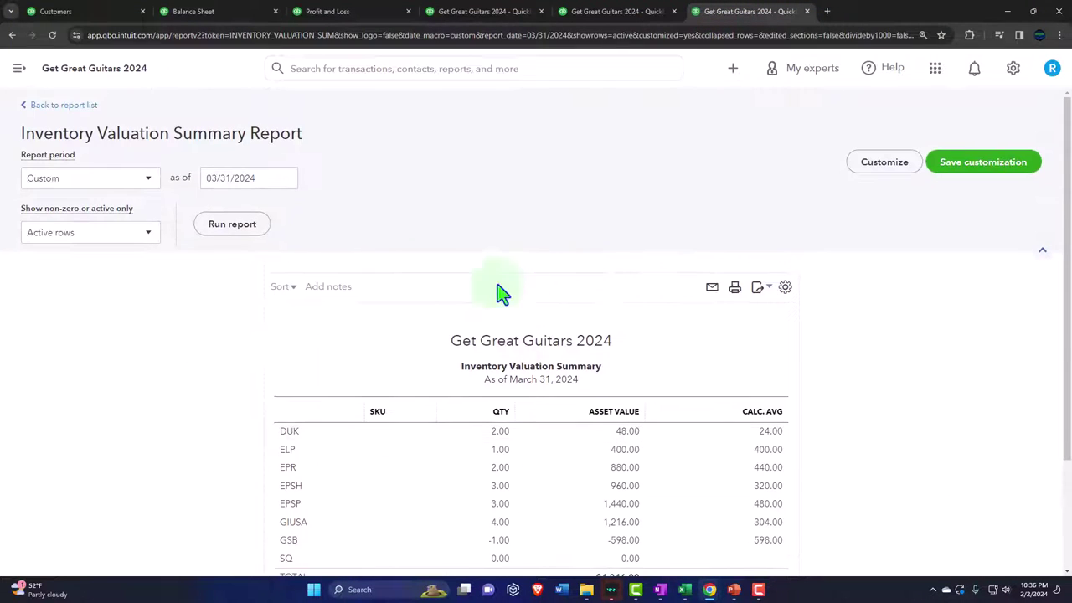
left_click_drag(285, 178, 96, 204)
type("022924")
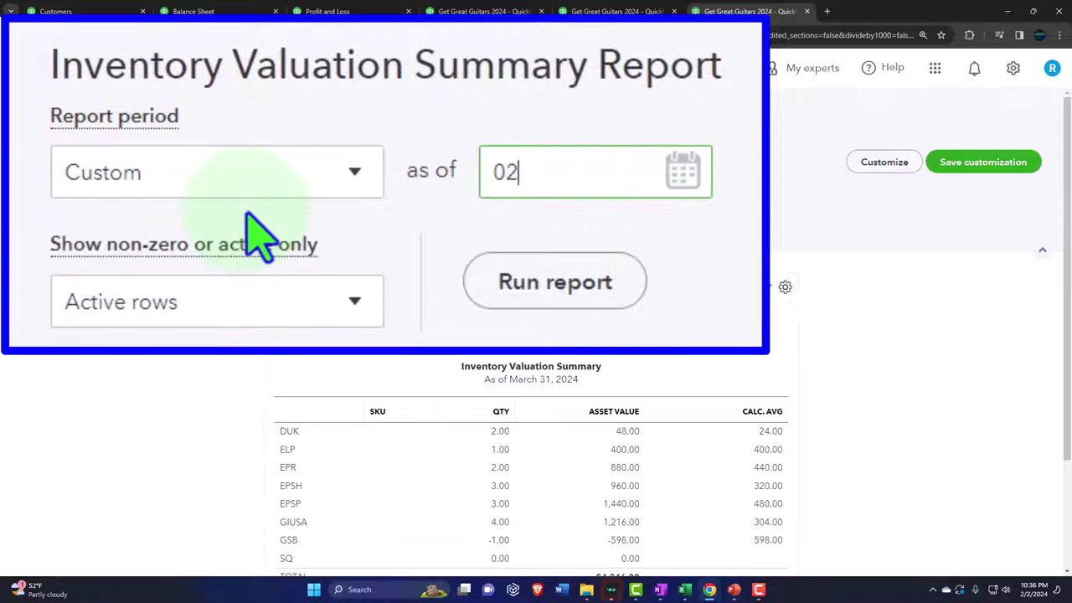
key("Tab")
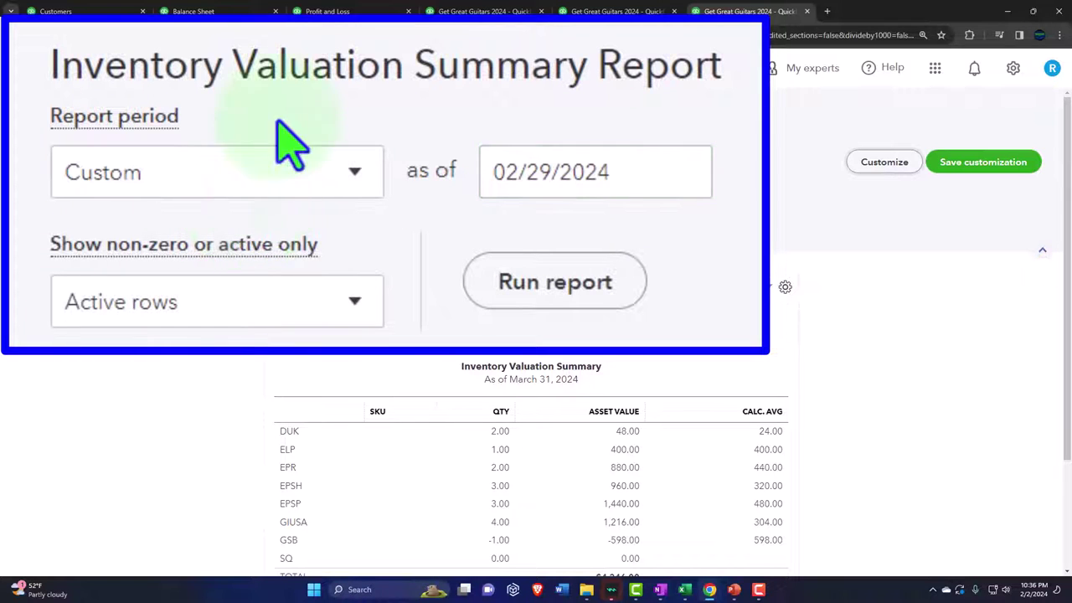
left_click(534, 295)
Open Calculator, keep it on top of other windows, and place it beside the inventory report.
left_click(381, 589)
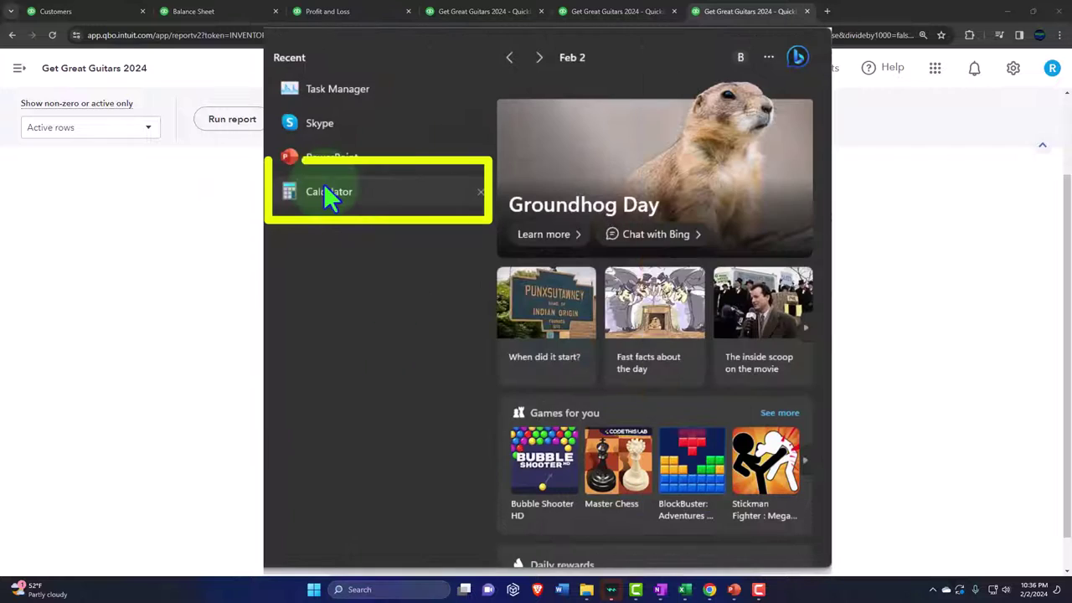
left_click(325, 185)
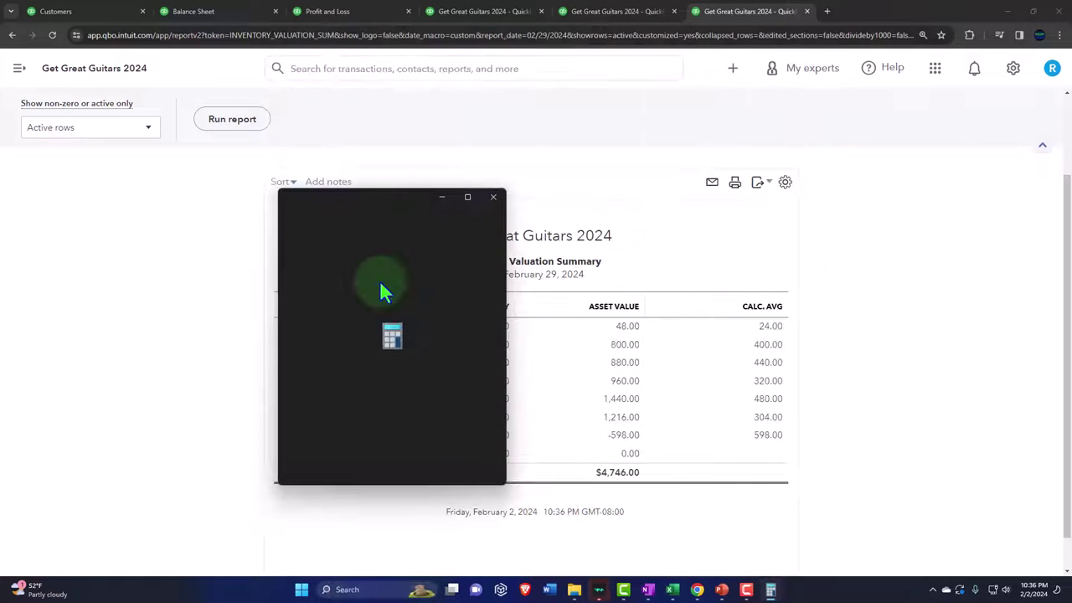
left_click_drag(380, 214, 903, 137)
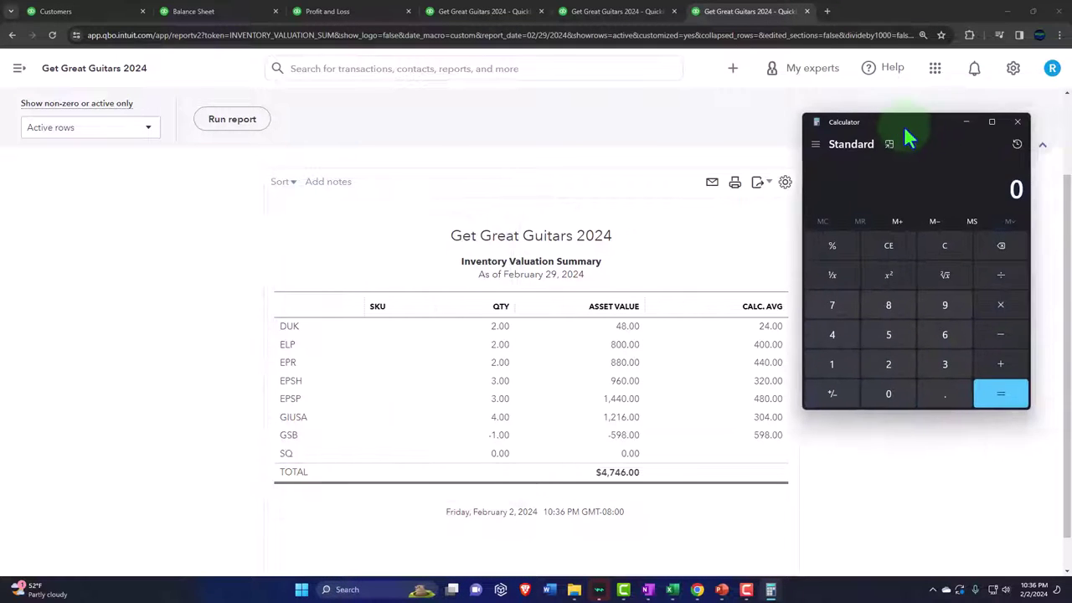
left_click(890, 143)
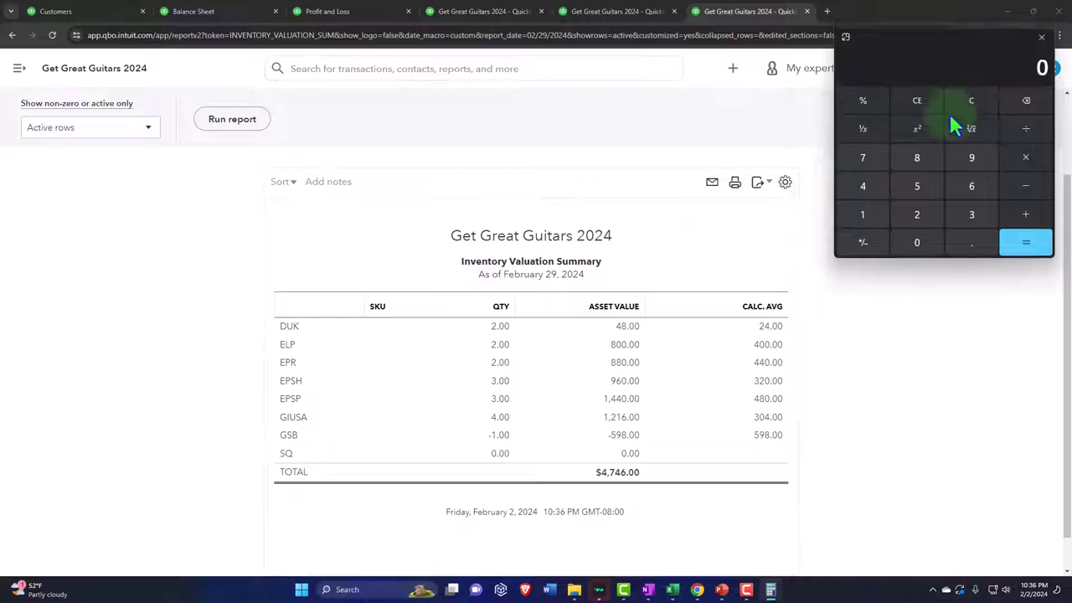
left_click_drag(960, 53, 934, 237)
Calculate the inventory difference by subtracting the February Balance Sheet Inventory Asset of 4346 from the valuation total of 4746.
type("4746")
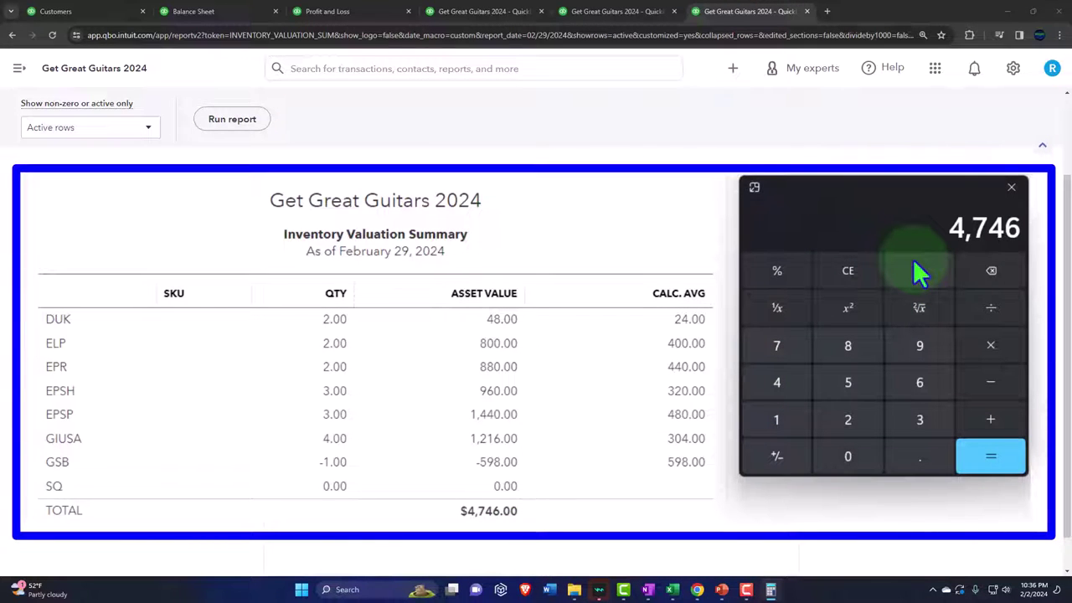
left_click(477, 10)
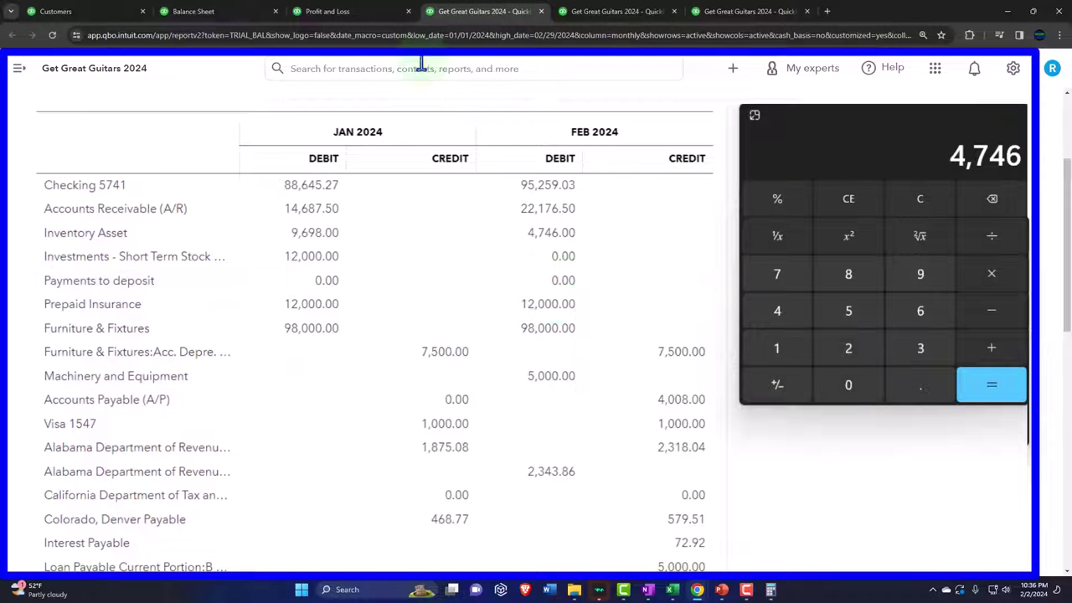
left_click(231, 11)
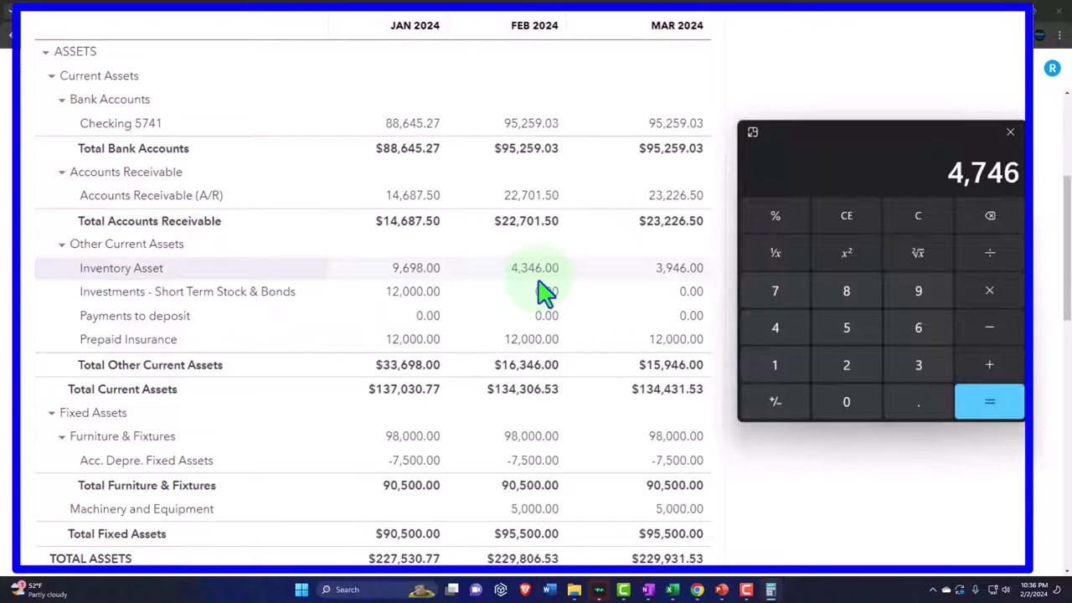
key("minus")
type("4346")
key("Return")
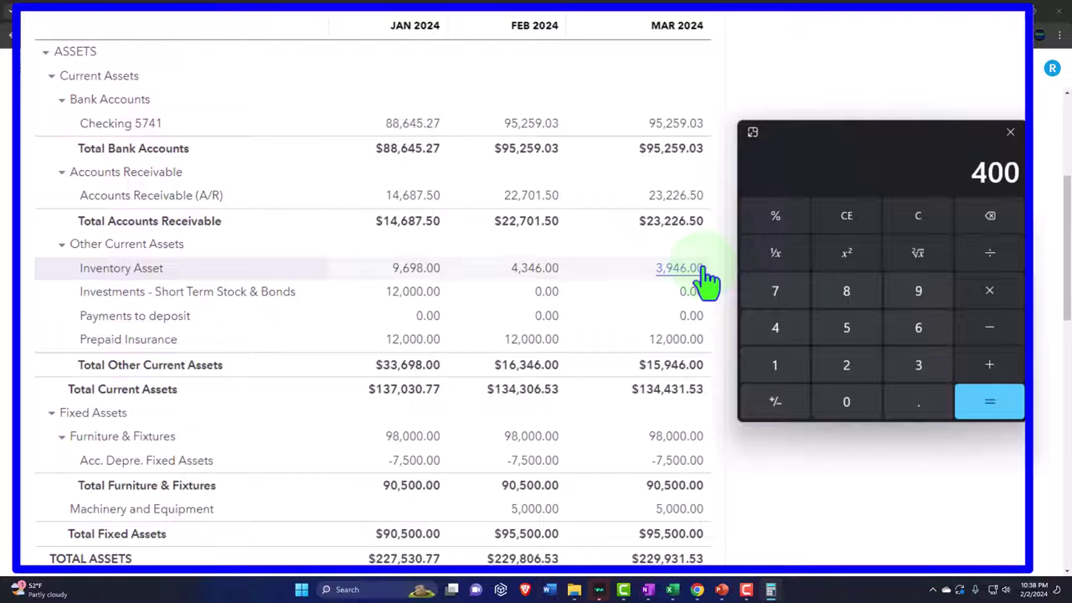
Compare the Inventory Valuation Summary with the Balance Sheet and Profit and Loss reports, and dismiss the Calculator.
left_click(642, 18)
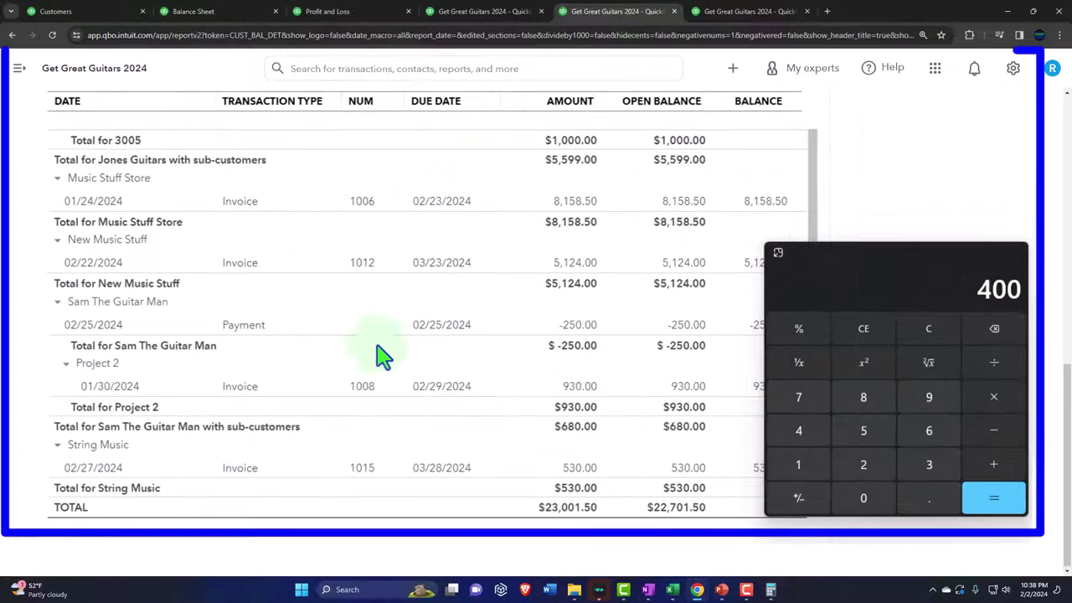
left_click(712, 12)
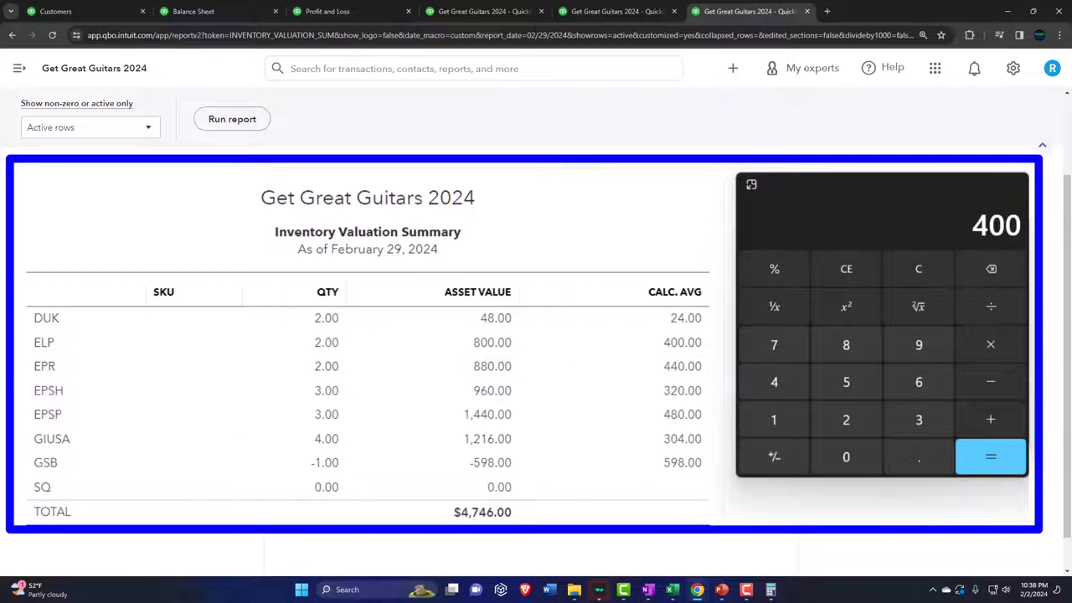
left_click(327, 11)
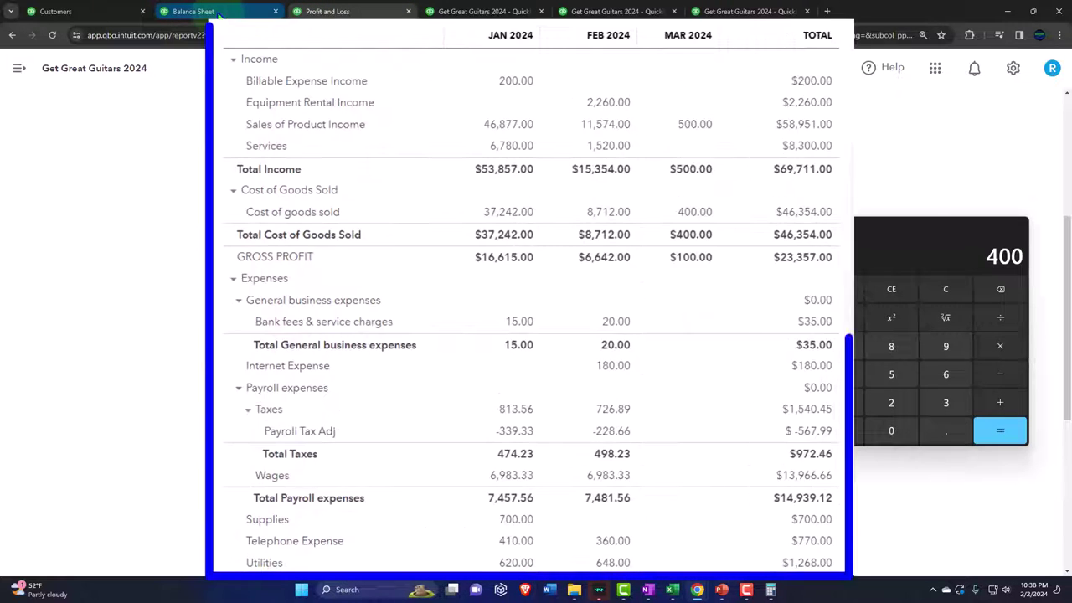
left_click(225, 12)
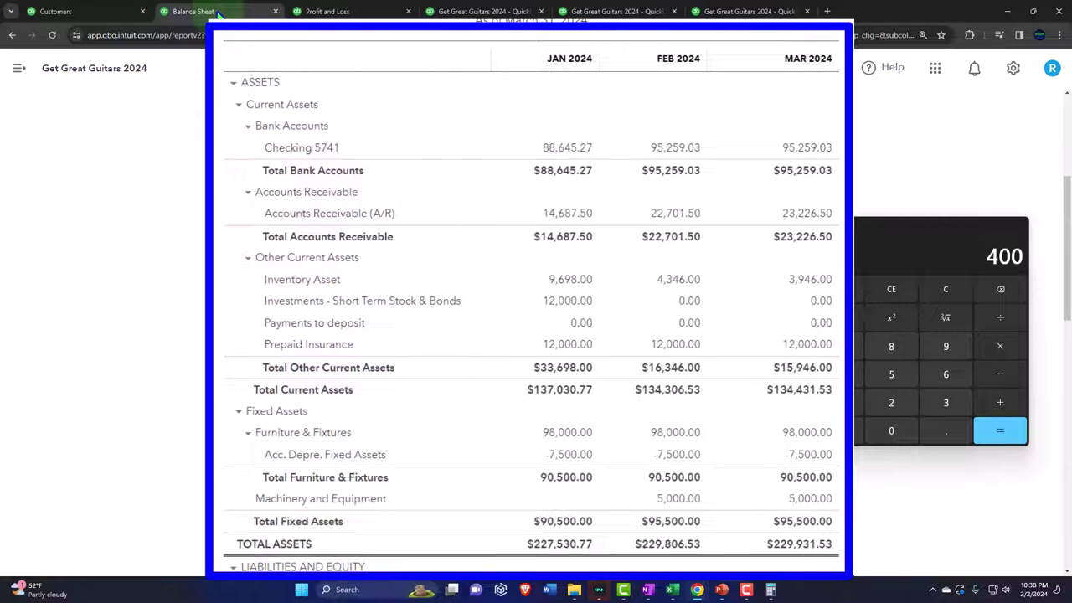
left_click(328, 11)
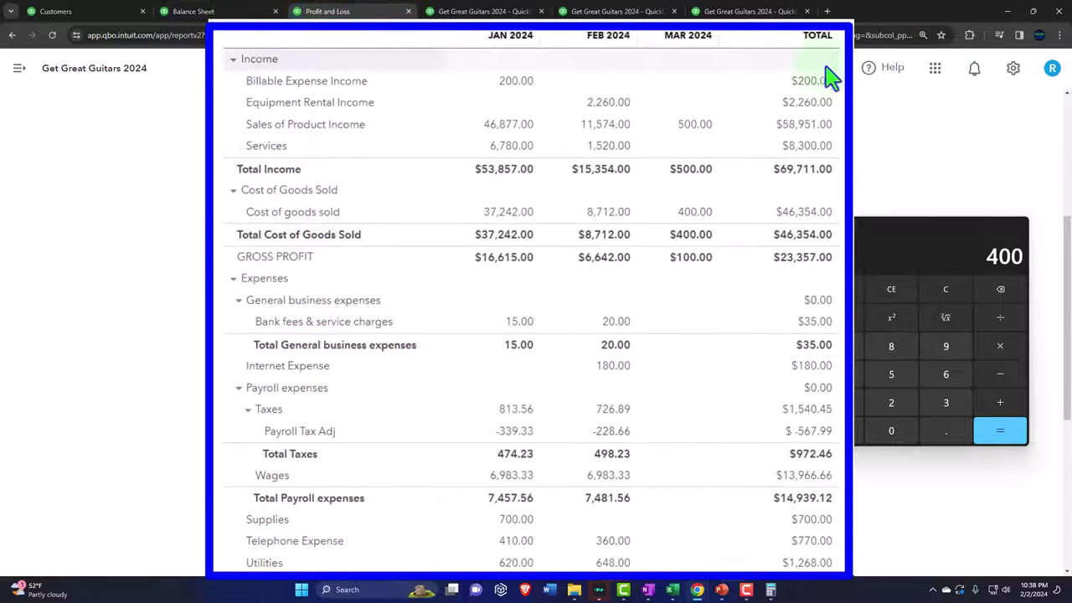
left_click(974, 227)
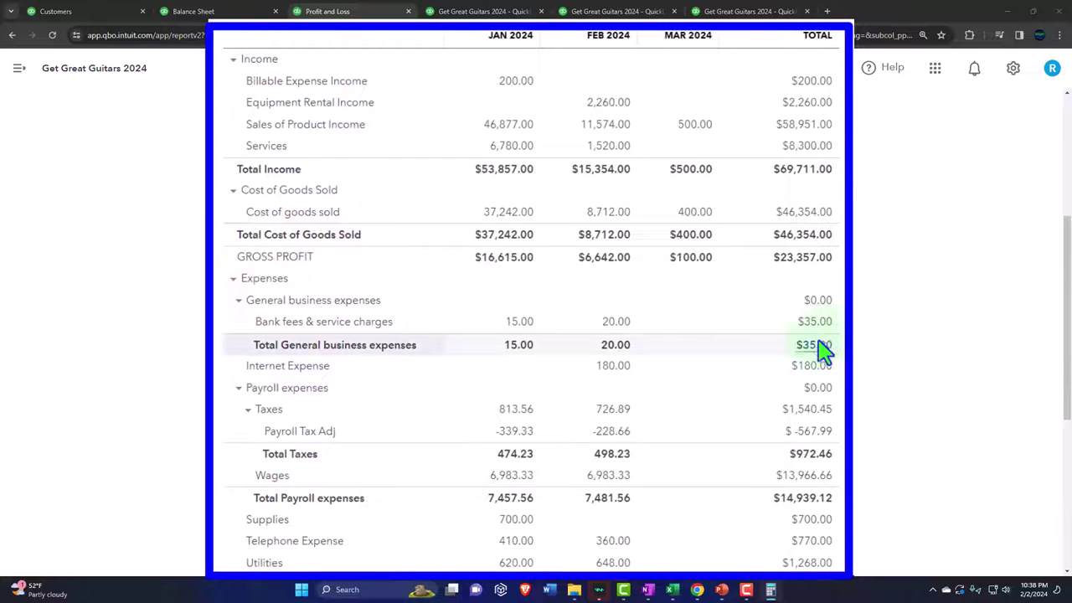
scroll(566, 373, "down", 2)
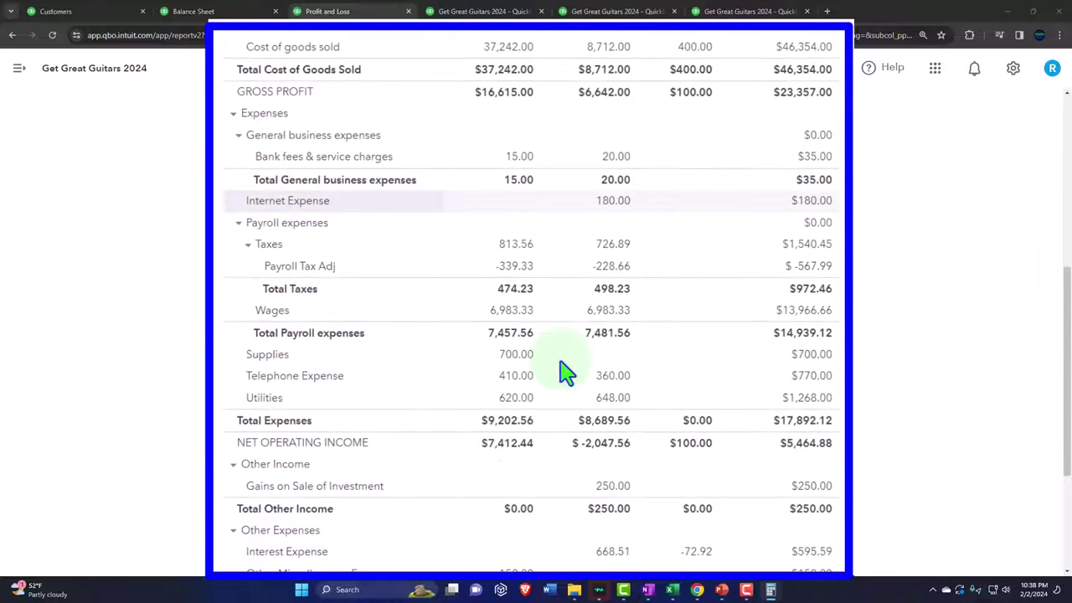
scroll(566, 372, "up", 4)
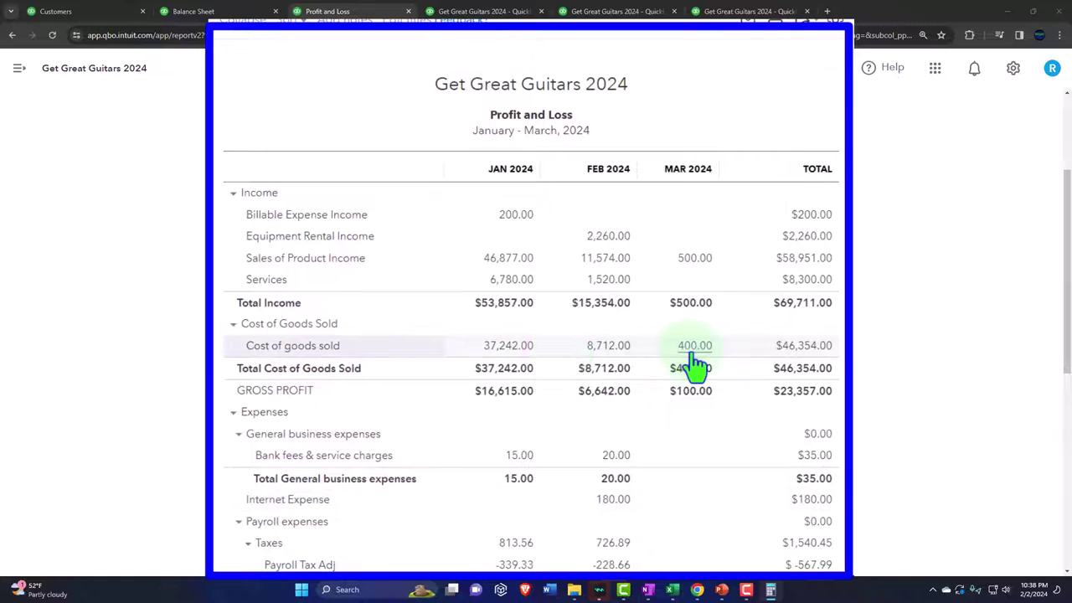
Open the February 2024 Cost of goods sold transactions from the Profit and Loss report and look through the entries.
left_click(620, 358)
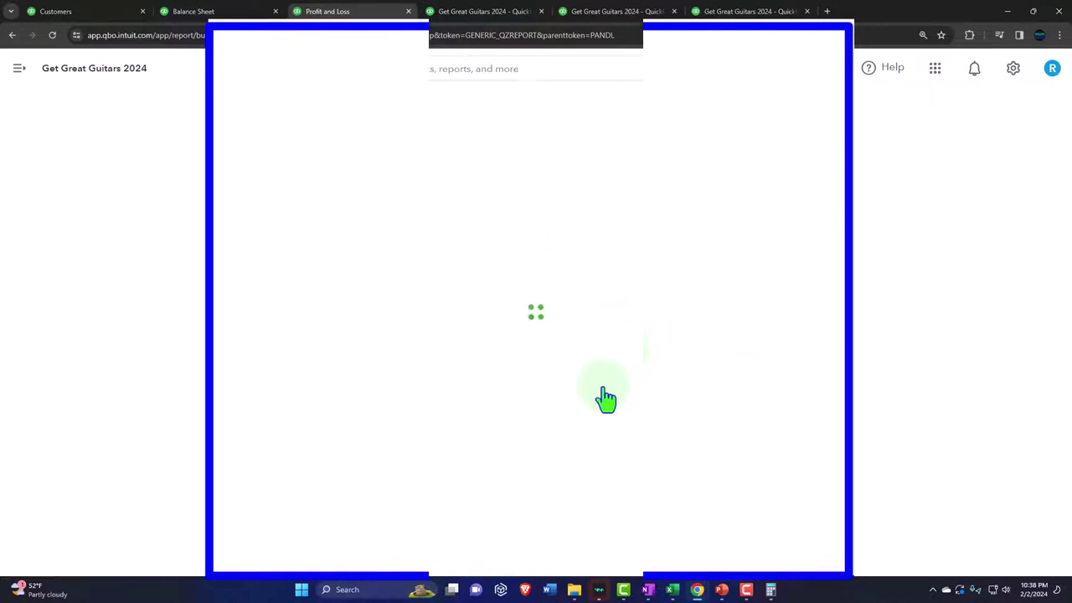
scroll(825, 490, "down", 1)
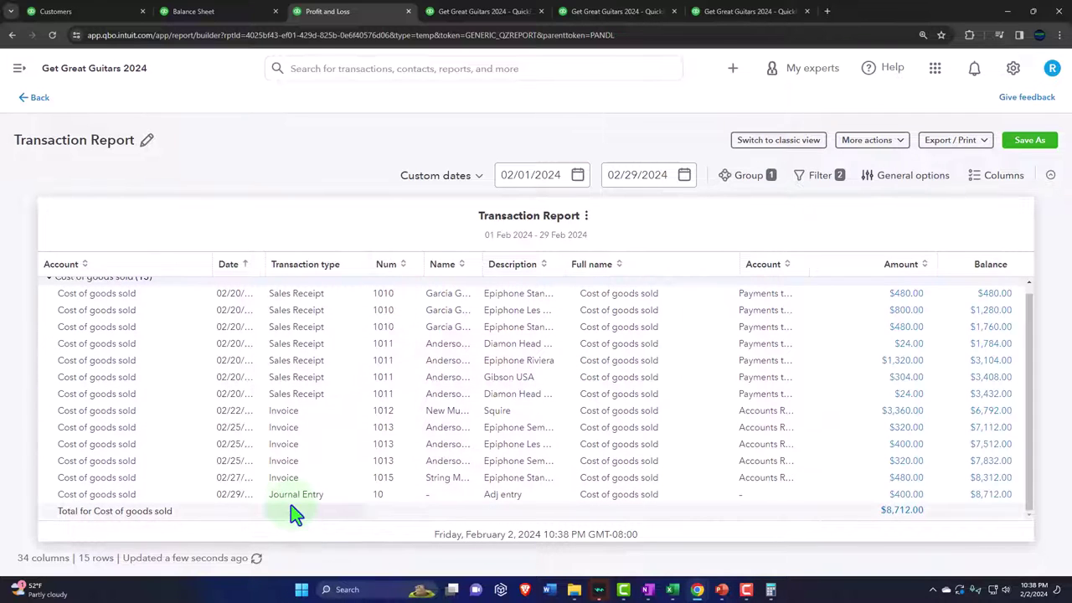
scroll(435, 385, "up", 1)
Extend the Cost of goods sold transaction report's end date to 03/29/2024 and review the journal entry and March invoice lines.
triple_click(620, 174)
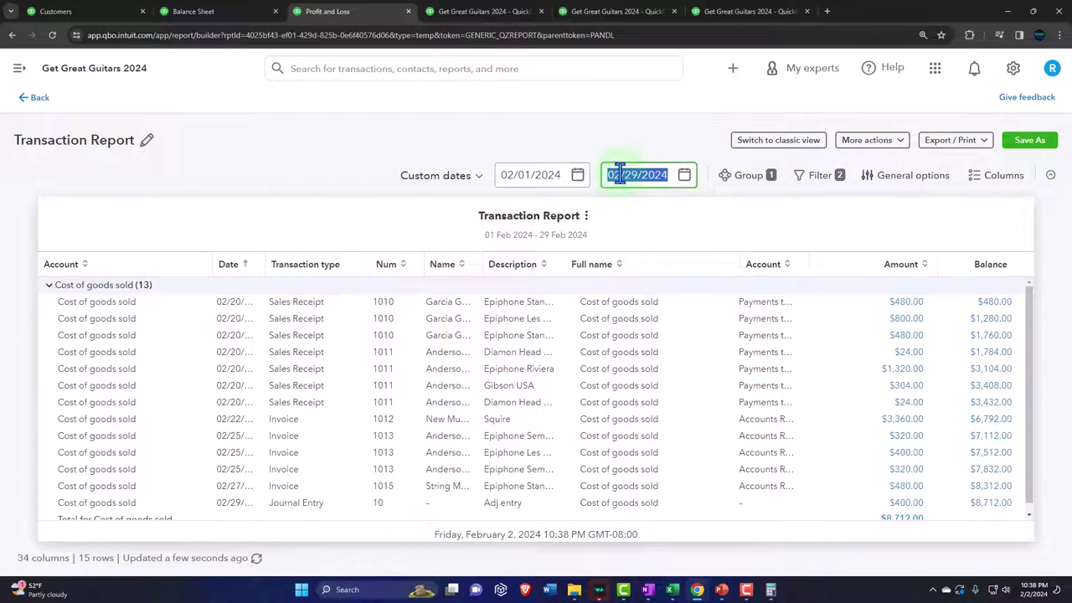
left_click(618, 174)
key("BackSpace")
type("3")
key("Tab")
scroll(651, 413, "down", 1)
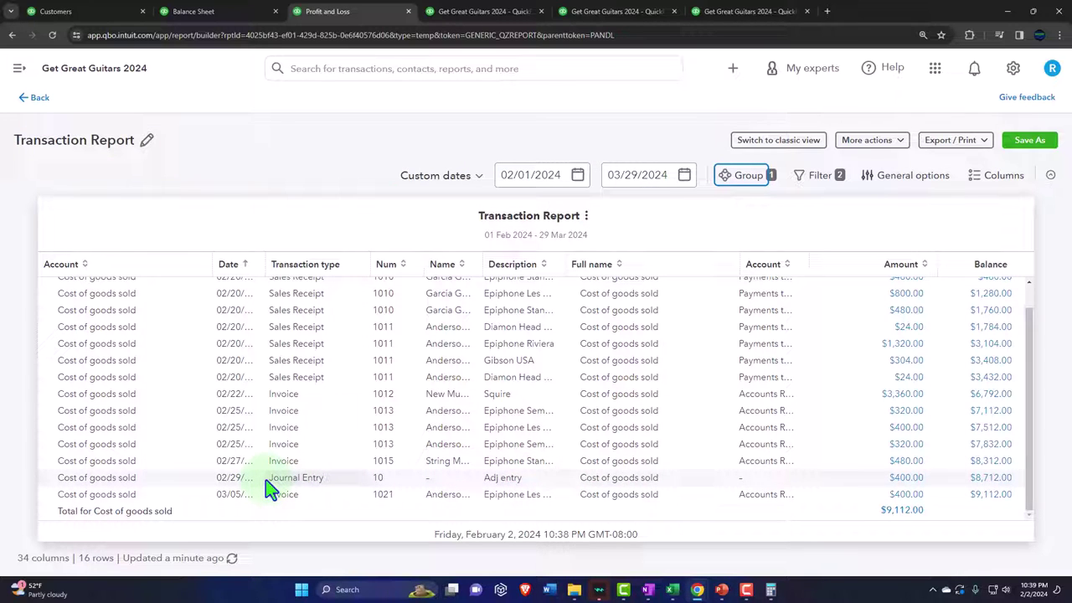
Exit the transaction report without saving and review the Profit and Loss report's expense, net operating income and other expense sections.
left_click(41, 98)
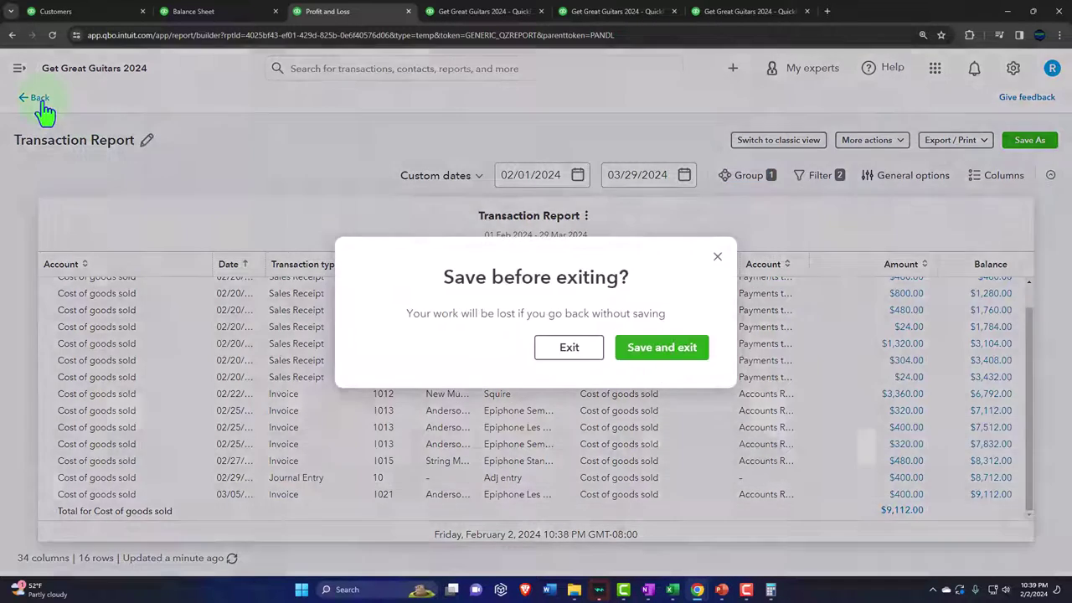
left_click(569, 350)
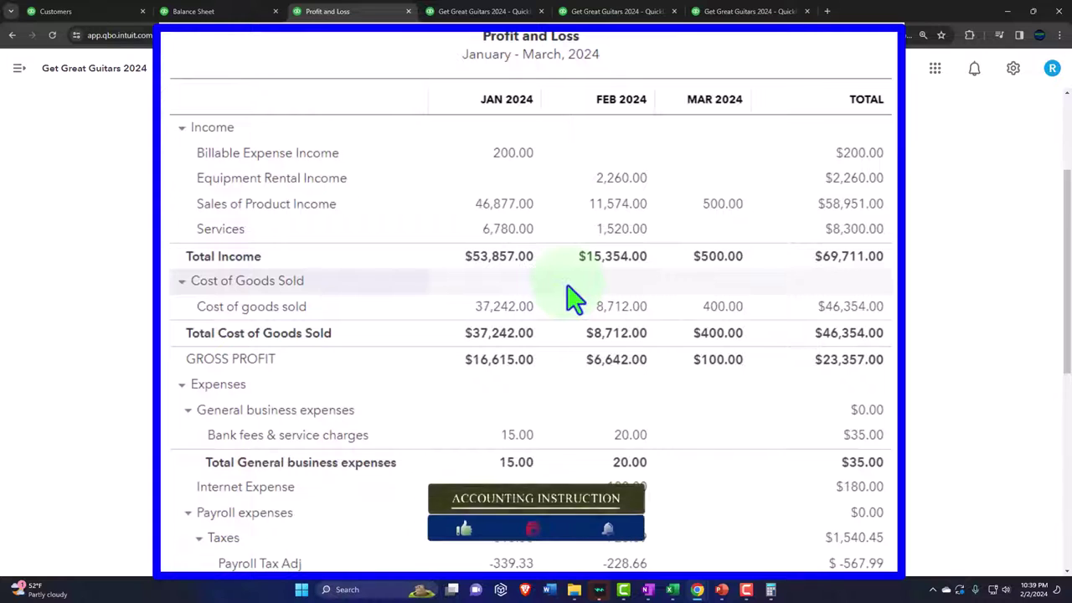
scroll(553, 297, "down", 2)
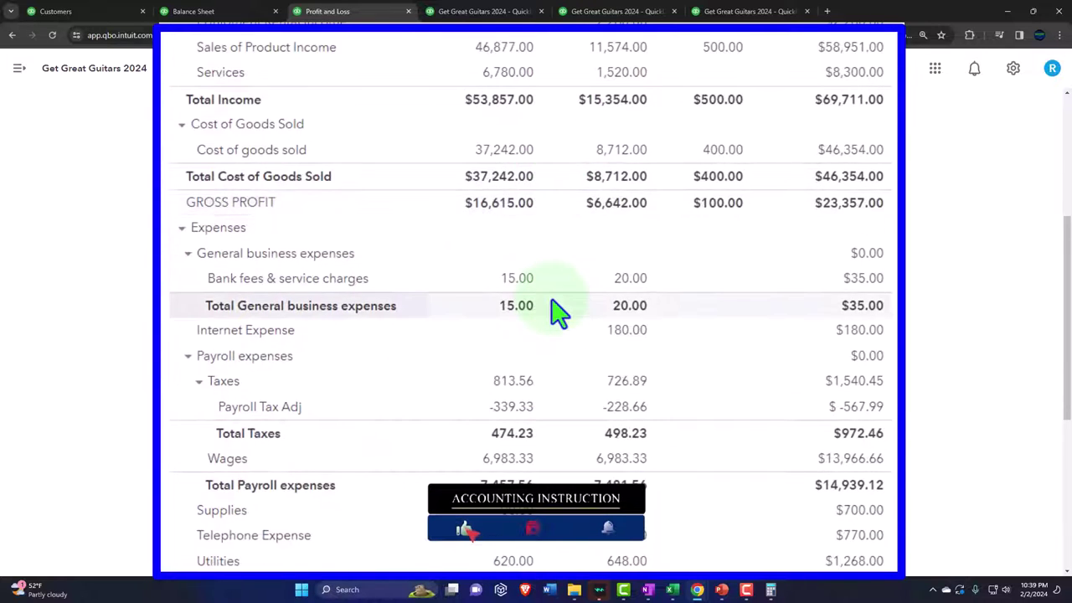
scroll(560, 315, "down", 3)
scroll(560, 314, "down", 1)
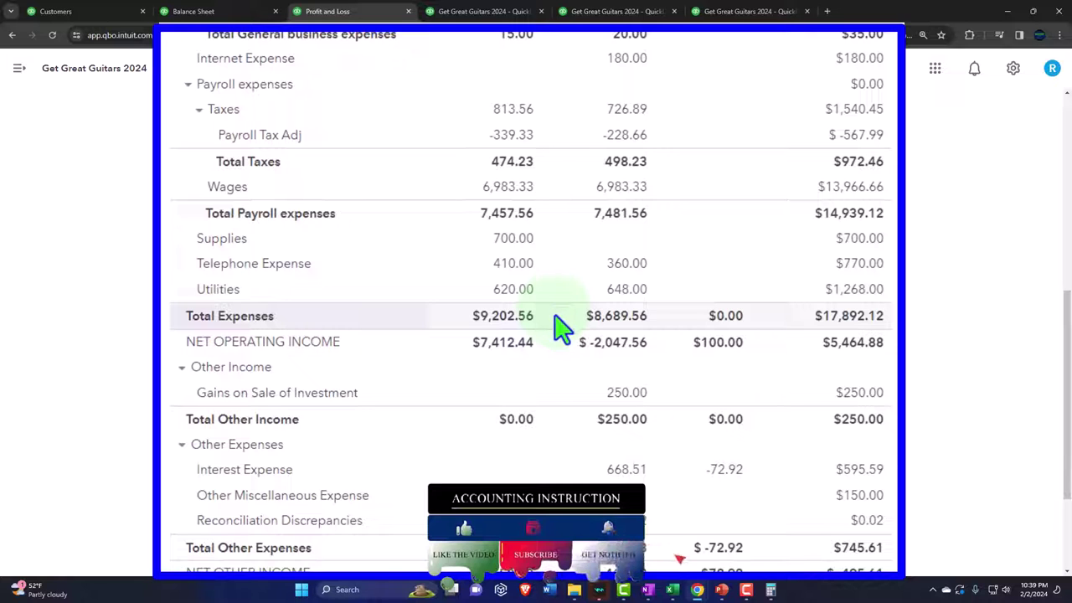
Rerun the monthly Trial Balance report with its end date extended to 03/31/2024.
left_click(482, 17)
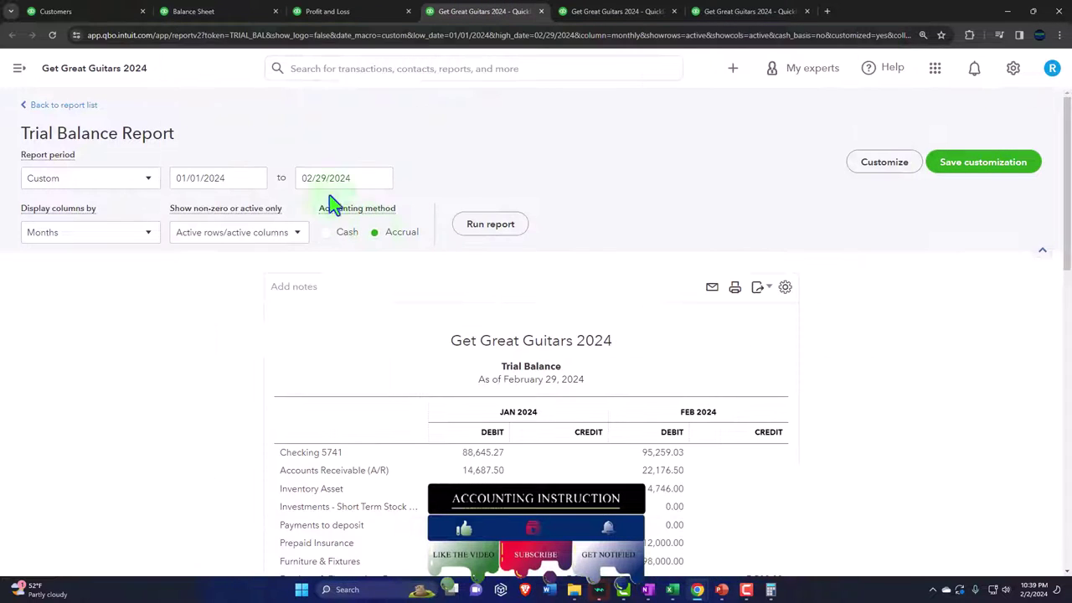
double_click(308, 178)
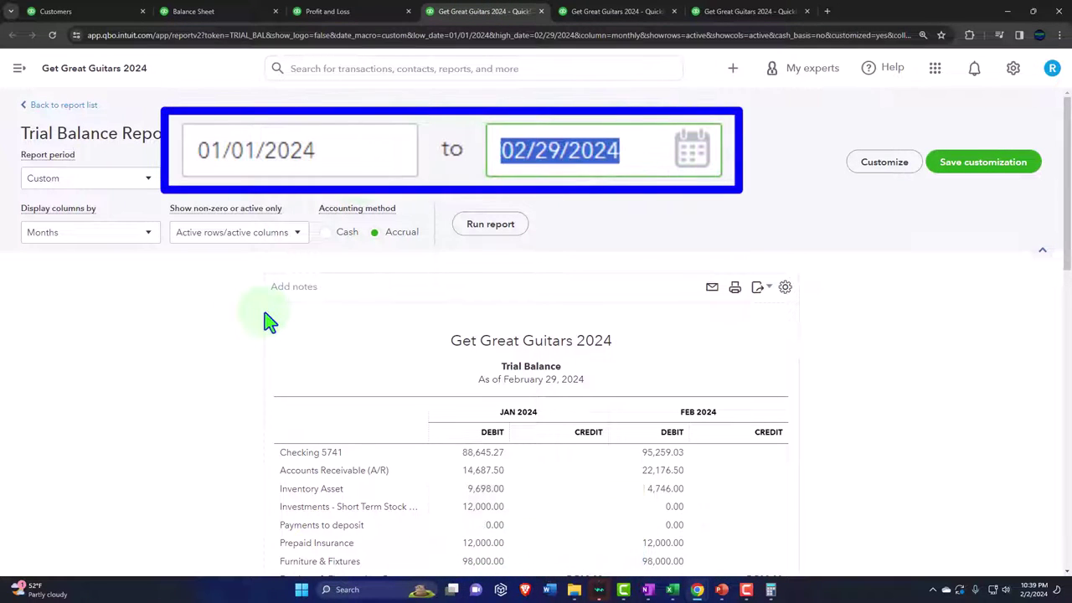
type("033")
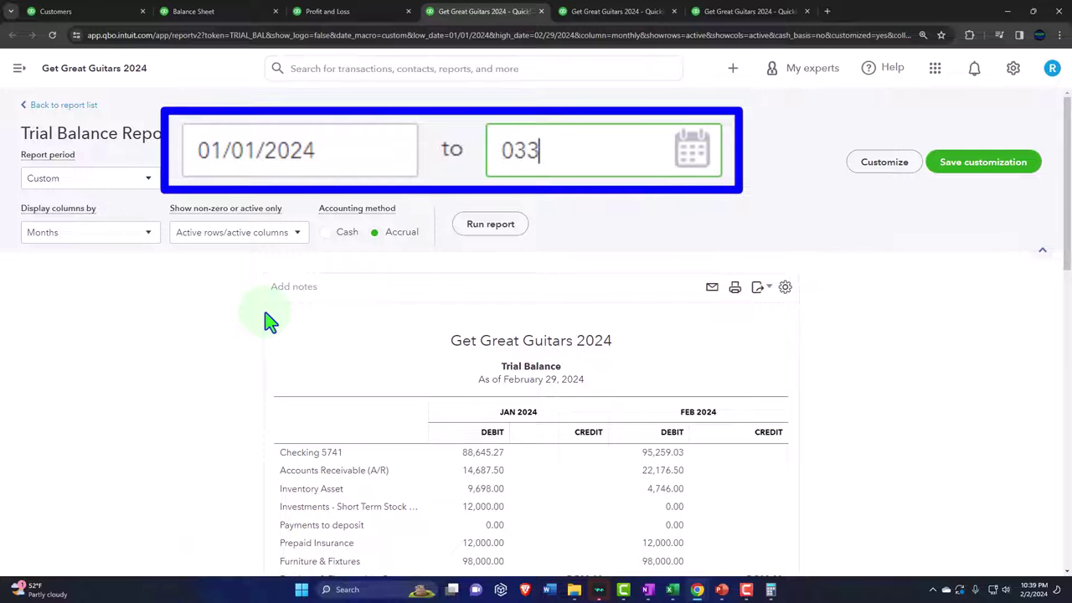
type("12024")
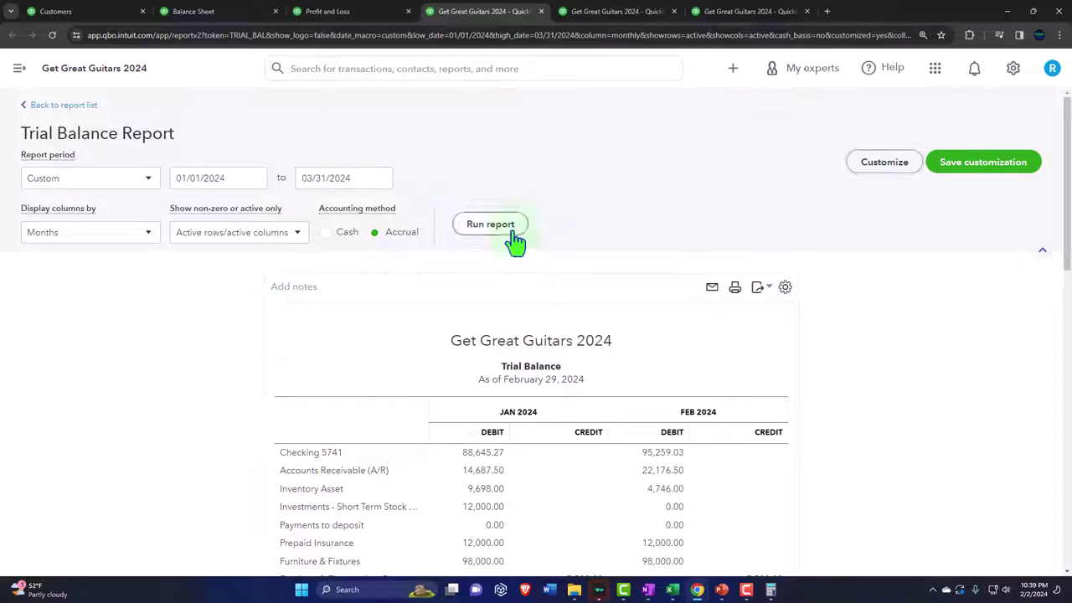
left_click(507, 228)
Examine the Trial Balance account balances for January through March 2024, from the asset accounts down to the report totals.
scroll(670, 321, "down", 2)
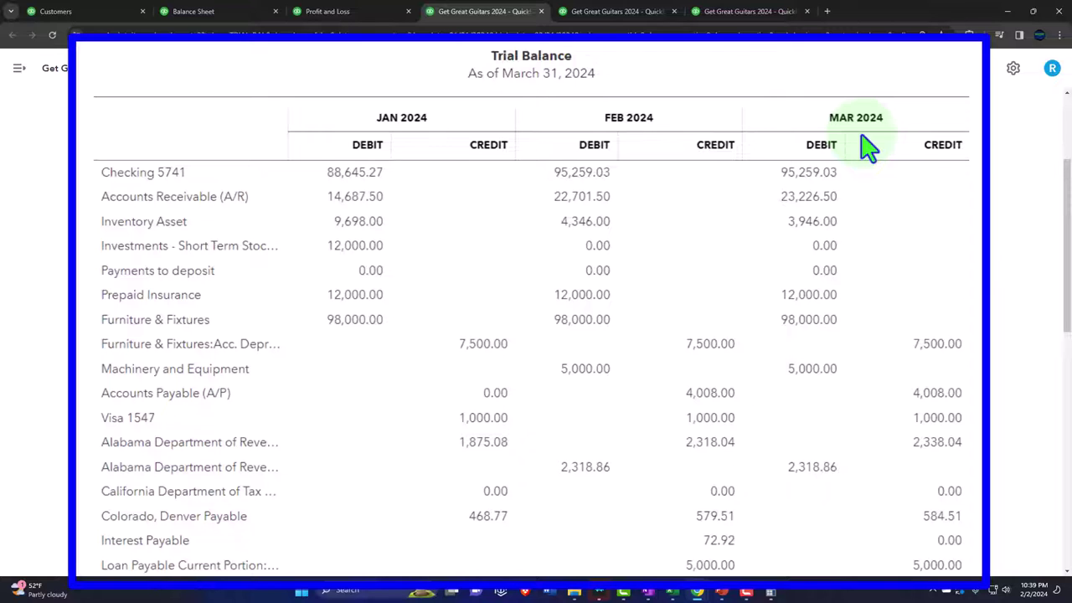
scroll(813, 192, "down", 1)
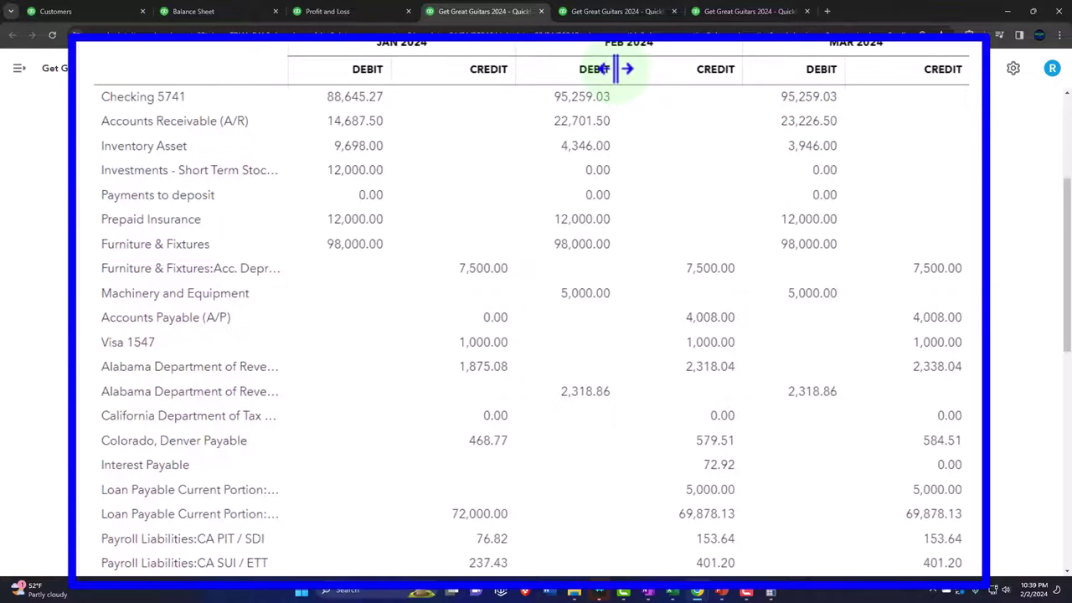
scroll(628, 148, "up", 2)
key("ctrl+plus")
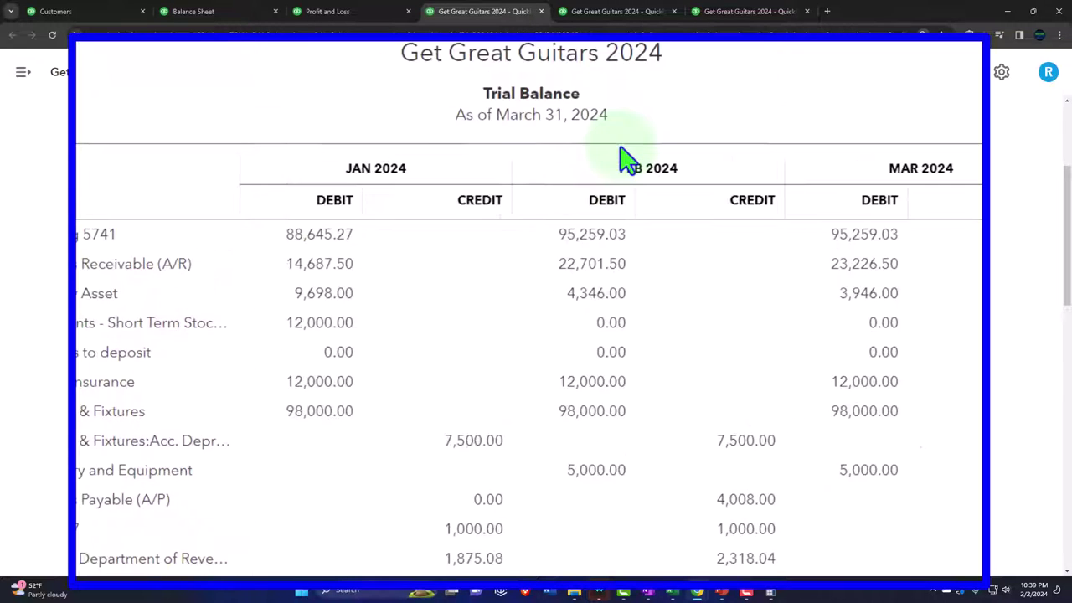
scroll(626, 159, "down", 1)
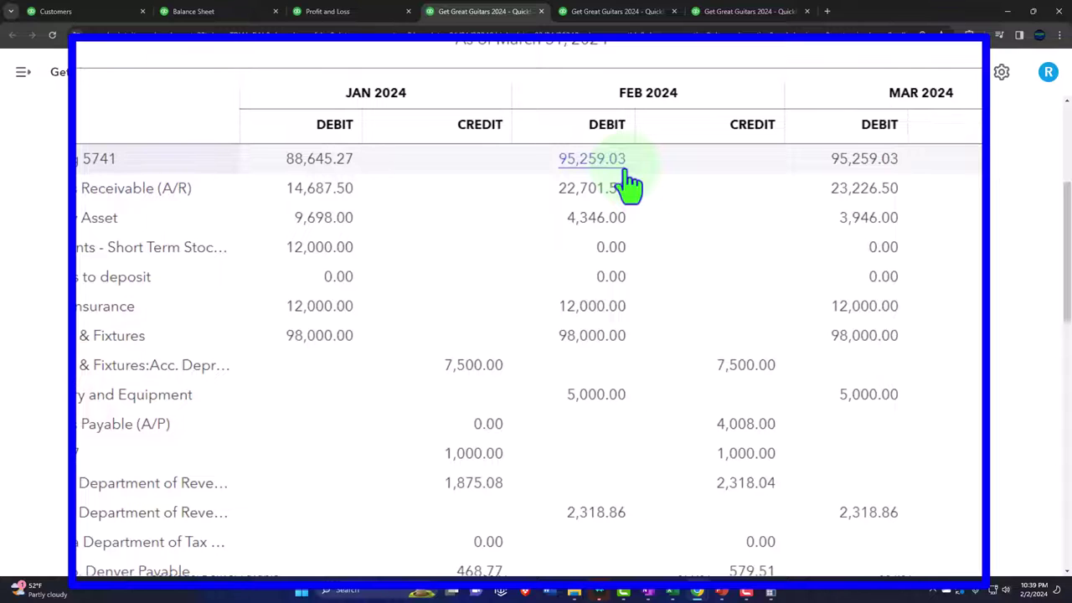
scroll(630, 184, "down", 3)
scroll(629, 184, "up", 1)
scroll(630, 184, "up", 2)
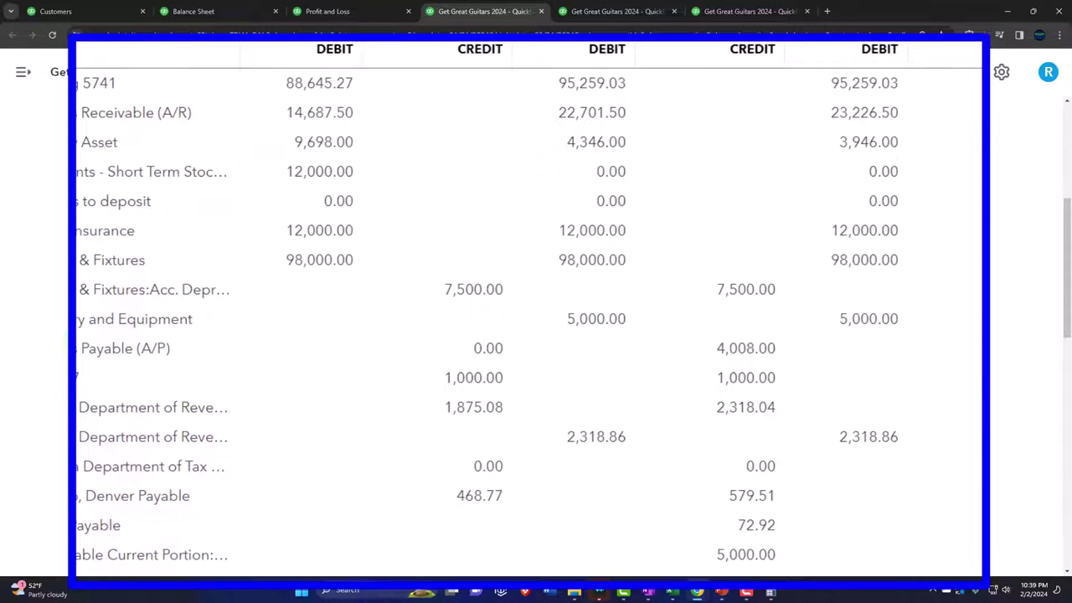
scroll(528, 310, "down", 3)
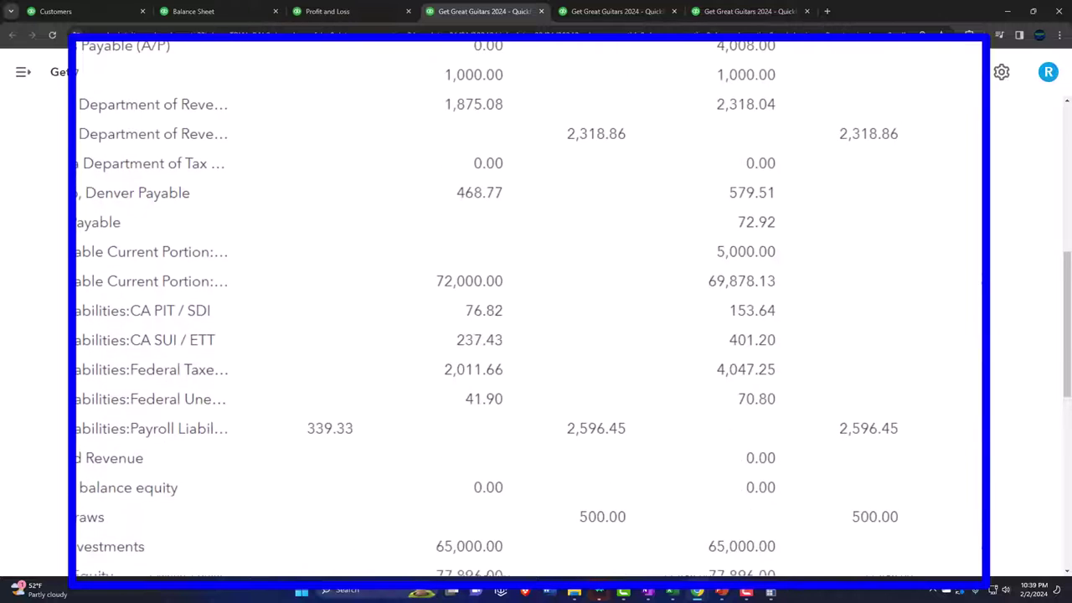
scroll(527, 310, "down", 1)
scroll(536, 318, "down", 5)
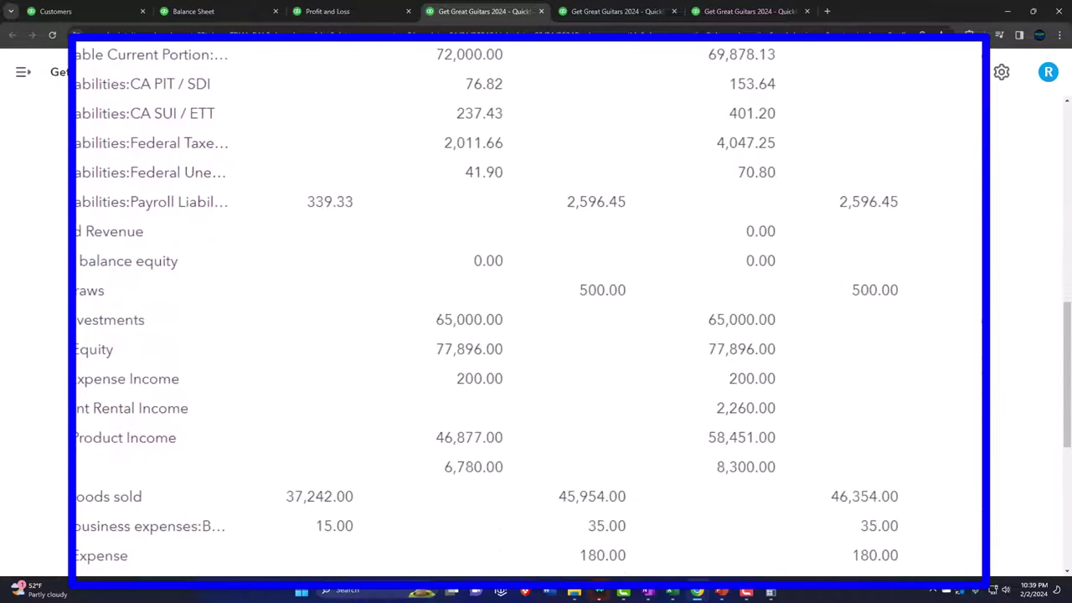
scroll(536, 319, "down", 2)
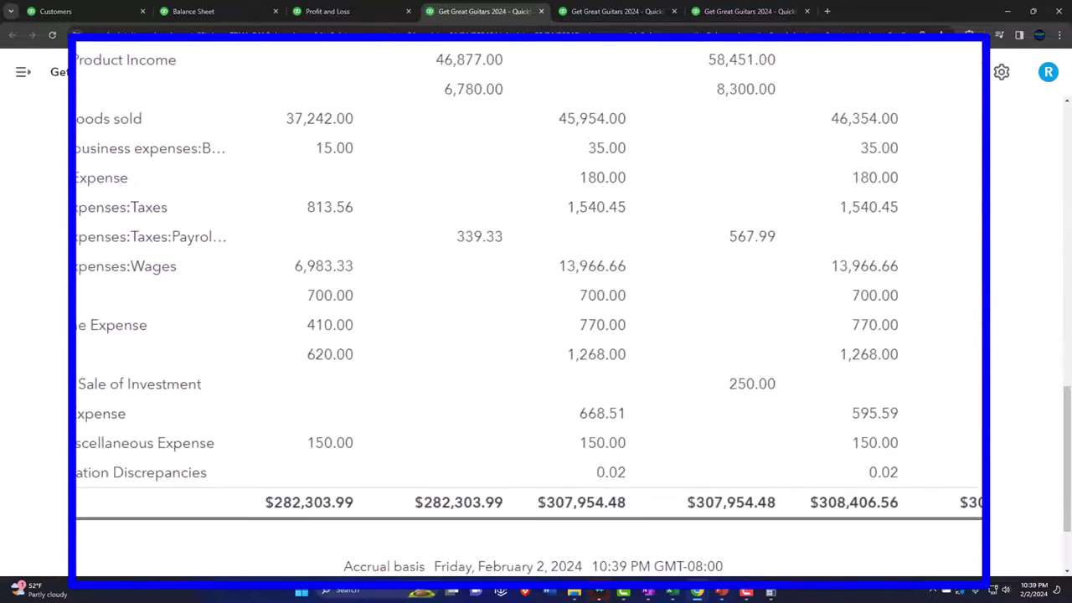